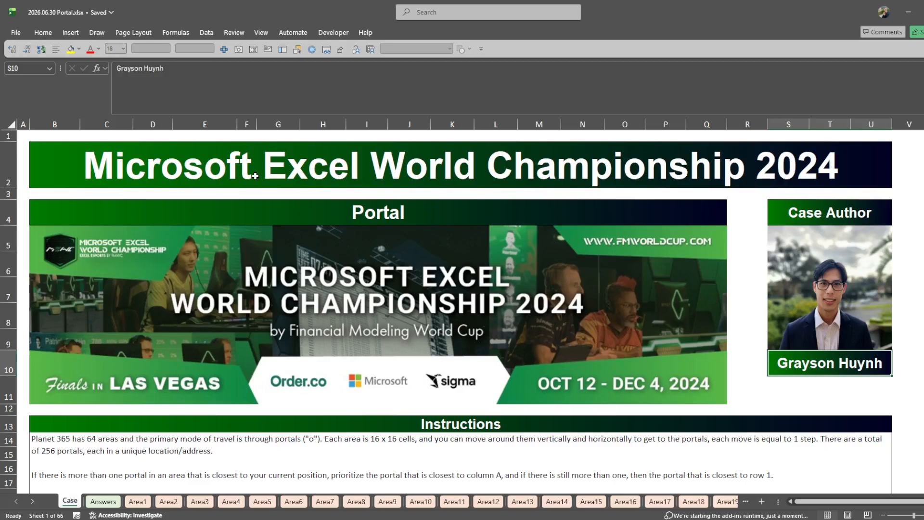
- Review the Portal case instructions and bonus questions, the Answers sheet and the list of Area sheets in the workbook
scroll(237, 233, "down", 3)
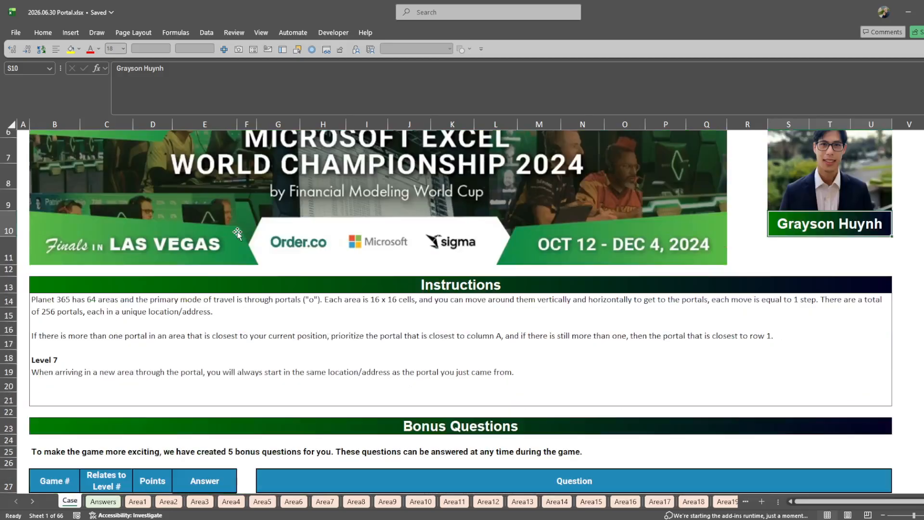
scroll(237, 233, "up", 3)
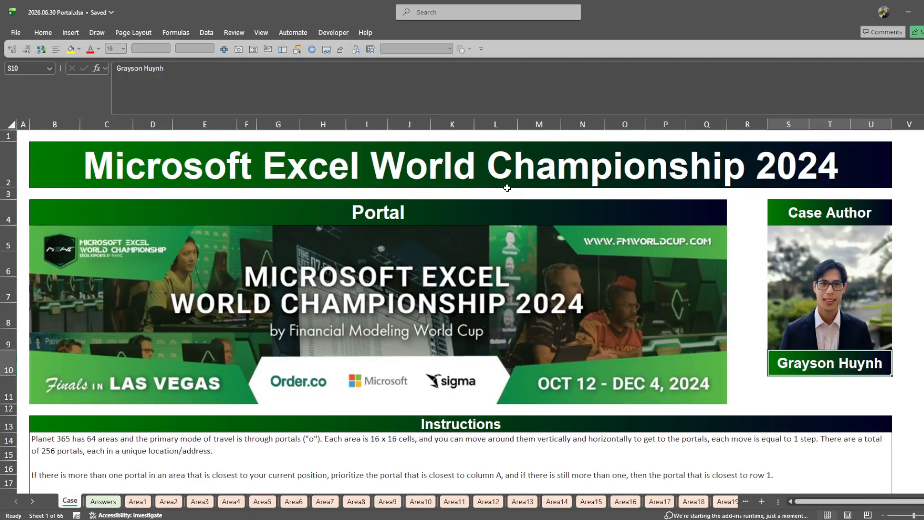
scroll(508, 188, "down", 3)
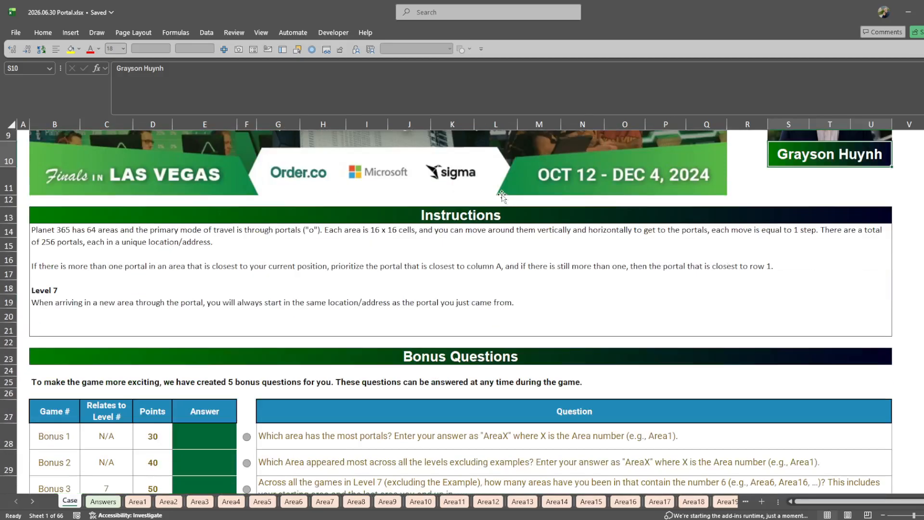
scroll(502, 197, "up", 3)
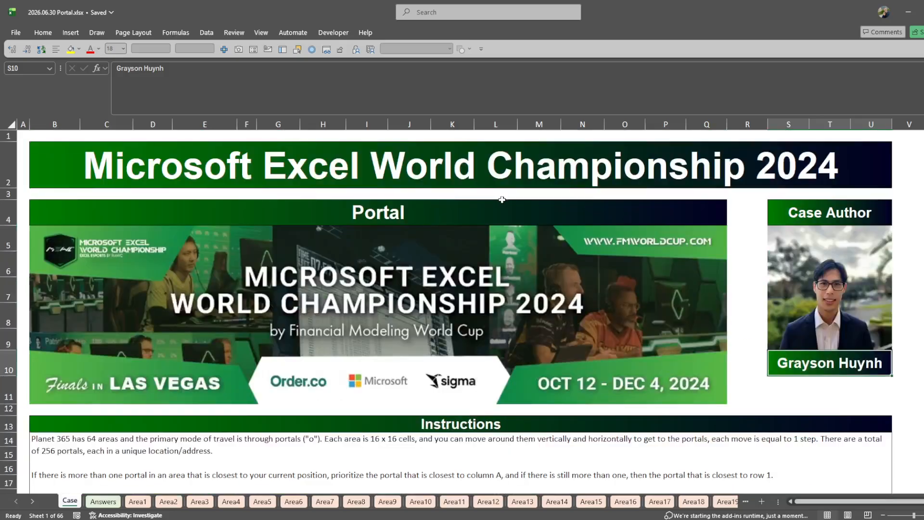
left_click(94, 498)
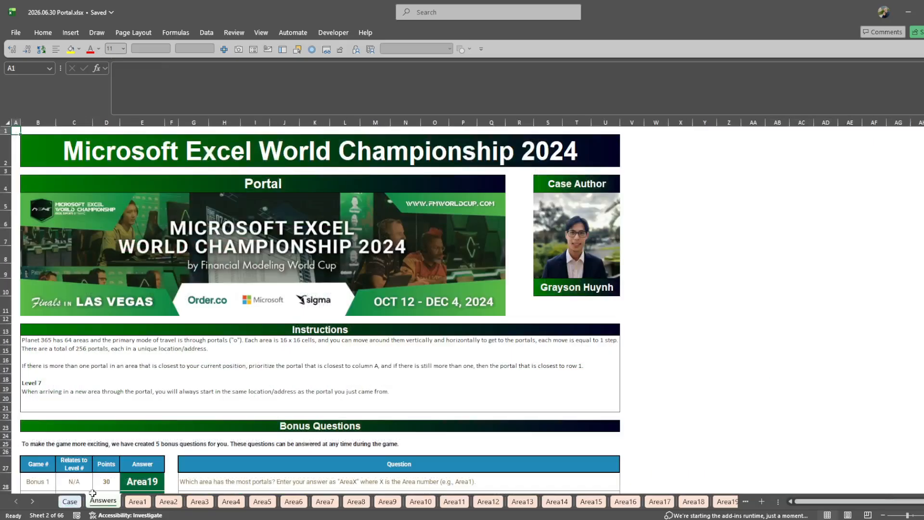
right_click(31, 501)
scroll(481, 268, "down", 15)
left_click(449, 331)
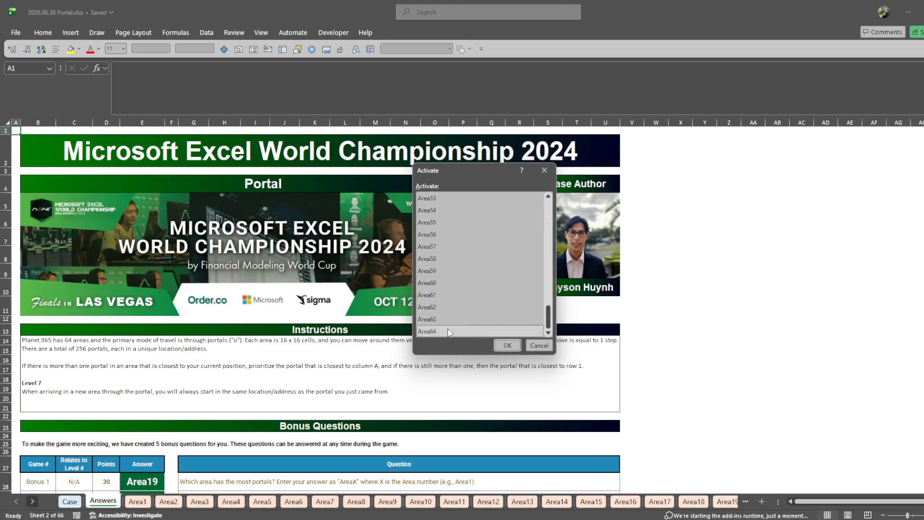
scroll(449, 313, "up", 18)
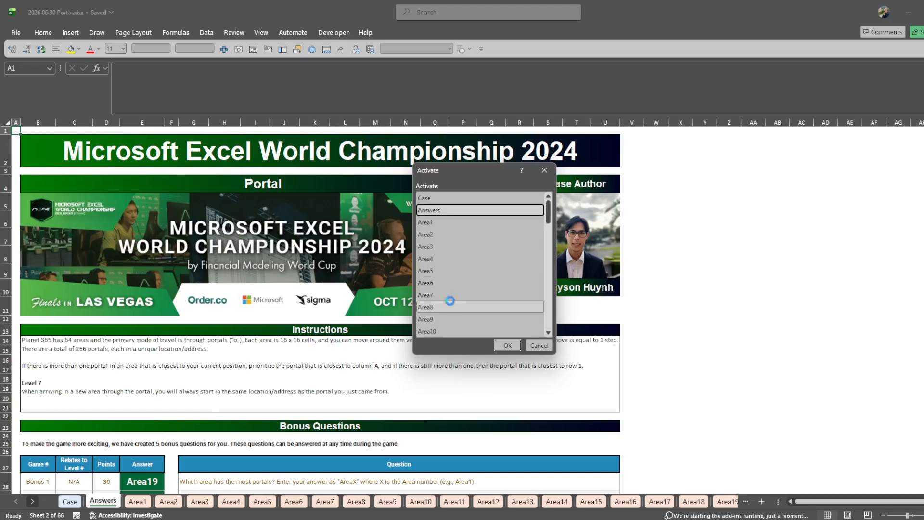
key("Escape")
scroll(171, 390, "down", 2)
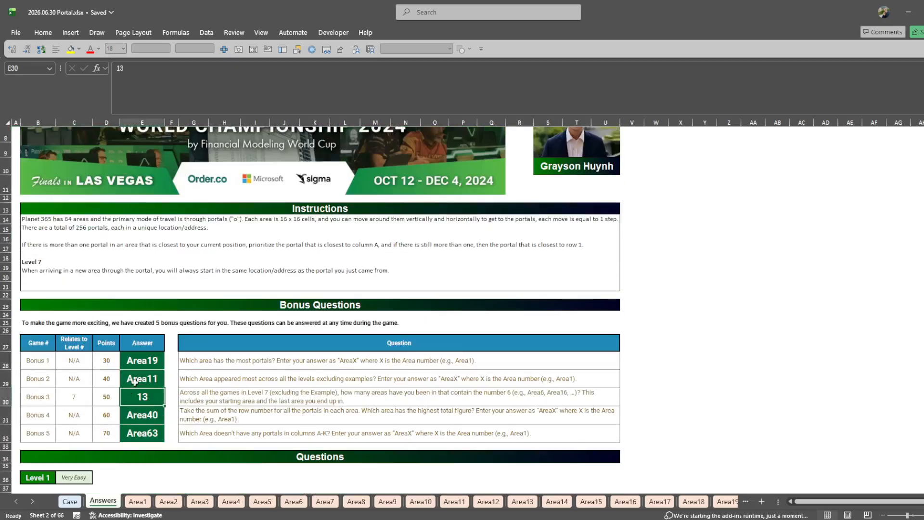
scroll(164, 400, "up", 1)
key("ctrl+Page_Up")
scroll(201, 409, "down", 8)
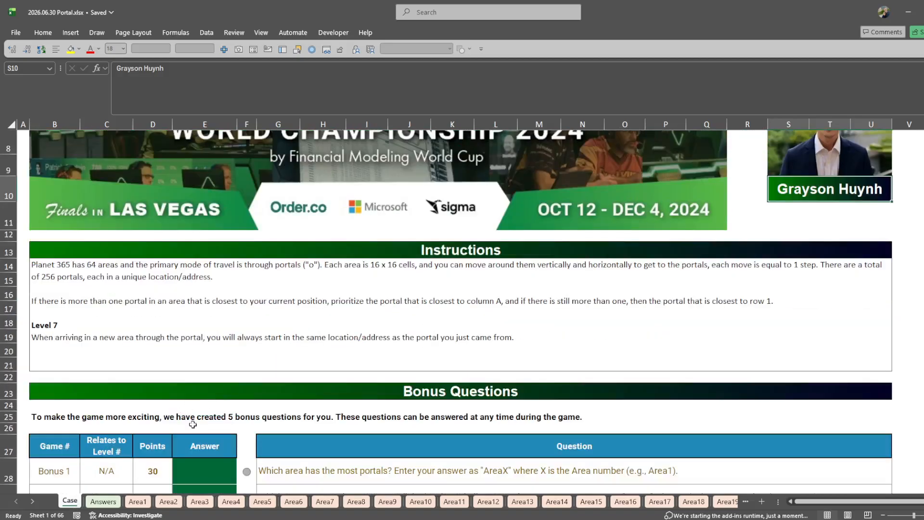
scroll(207, 387, "down", 1)
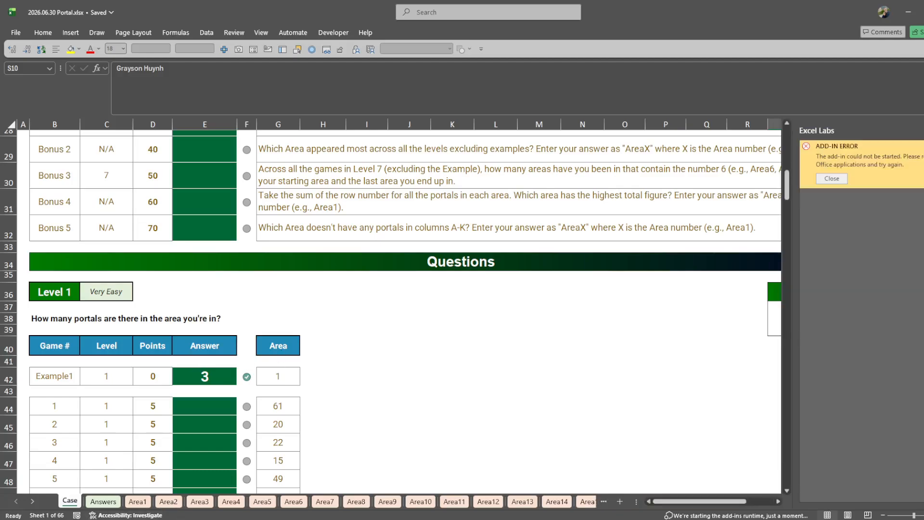
- Duplicate the Case sheet and check the defined names in the Name Manager
left_click_drag(78, 493, 102, 501)
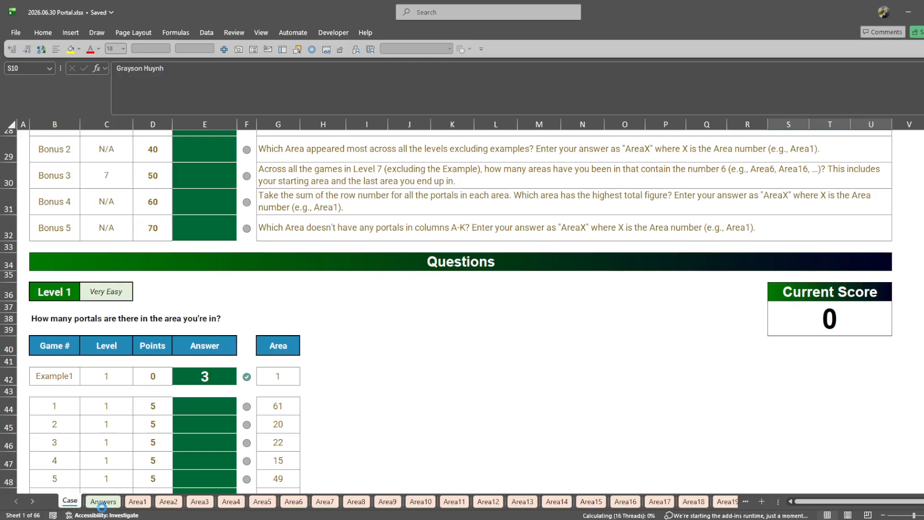
right_click(102, 501)
left_click(130, 348)
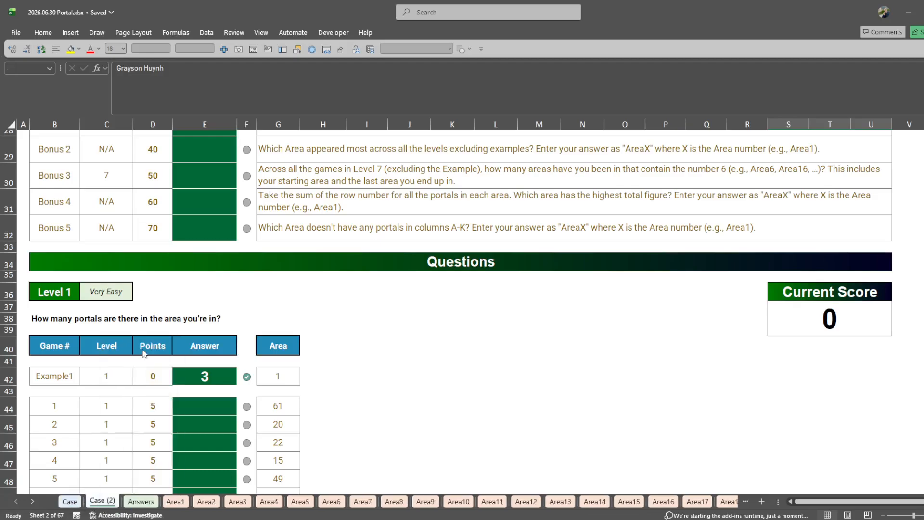
key("Escape")
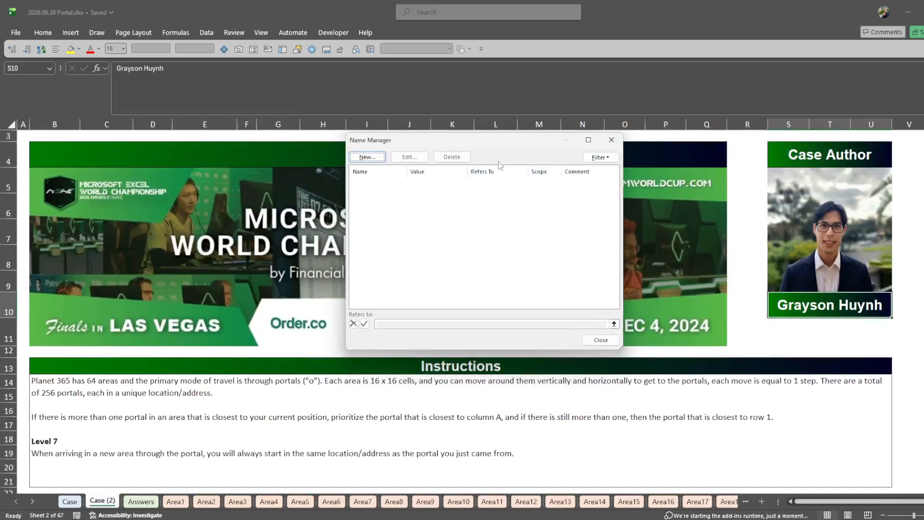
key("Escape")
scroll(253, 329, "down", 2)
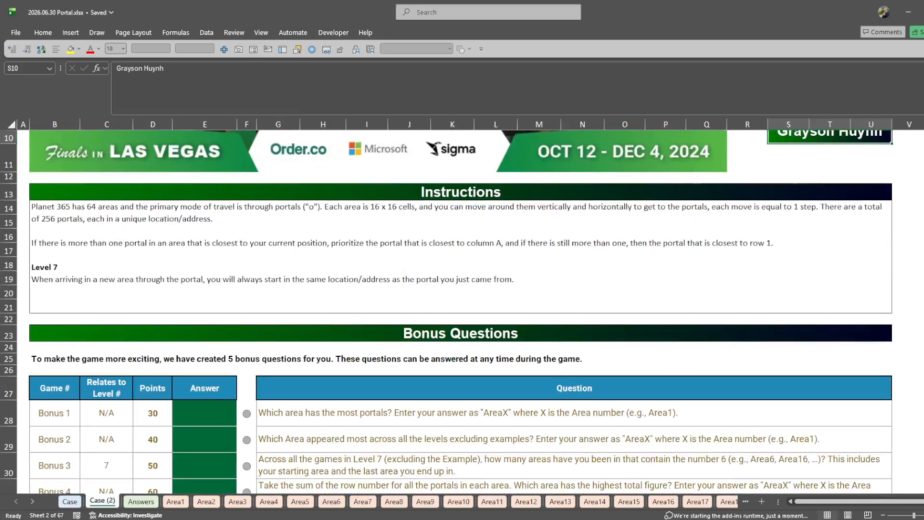
scroll(461, 312, "up", 1)
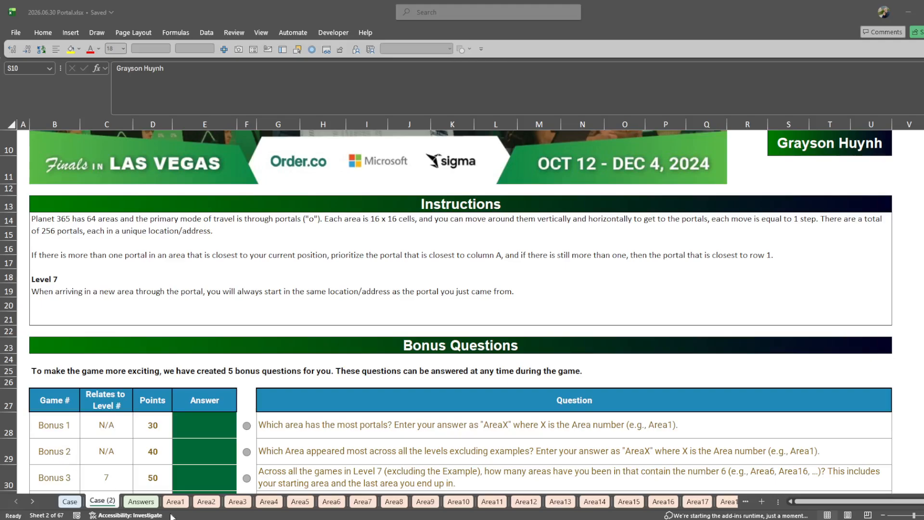
- Delete the duplicate sheet Case (2)
right_click(110, 501)
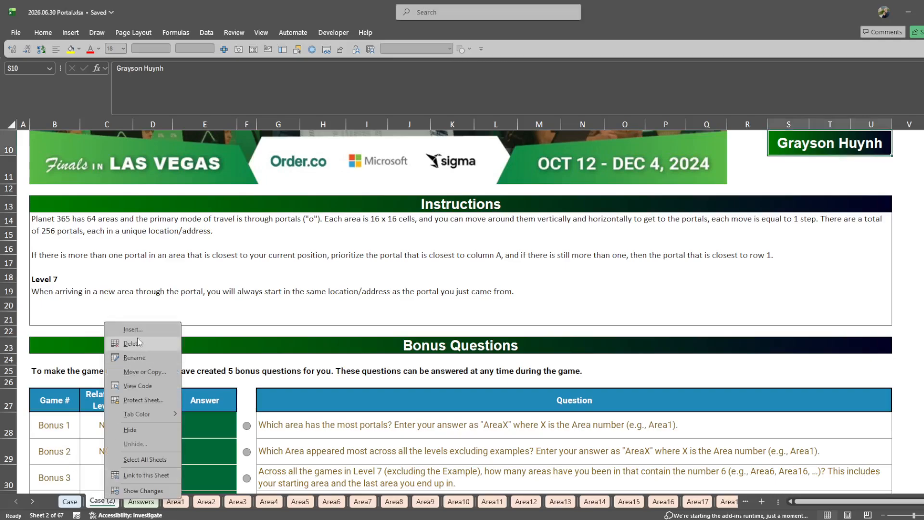
left_click(139, 346)
left_click(510, 286)
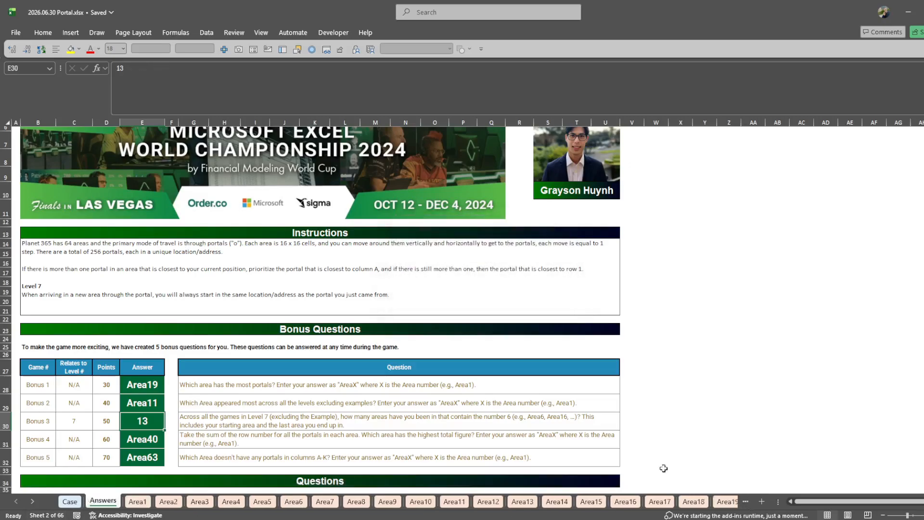
- Add a blank worksheet between Case and Answers, and look through the workbook's defined LAMBDA names
left_click(761, 501)
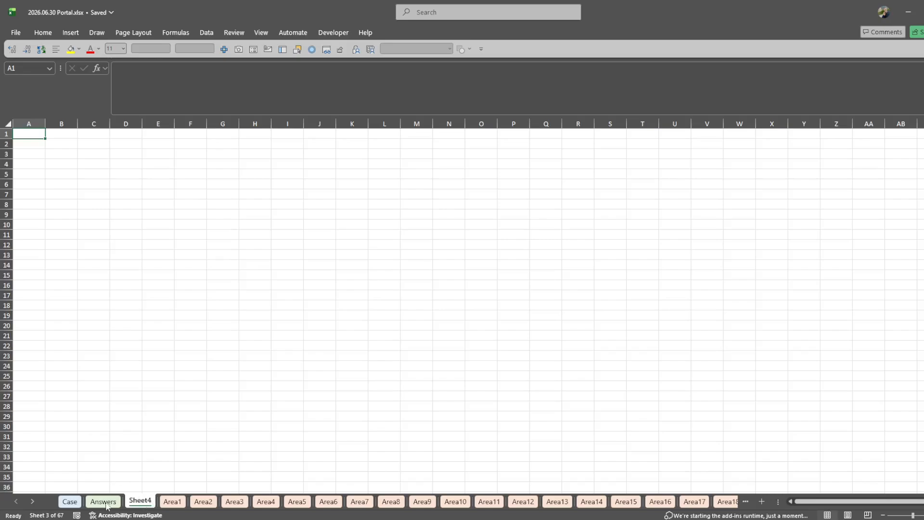
left_click_drag(107, 504, 102, 503)
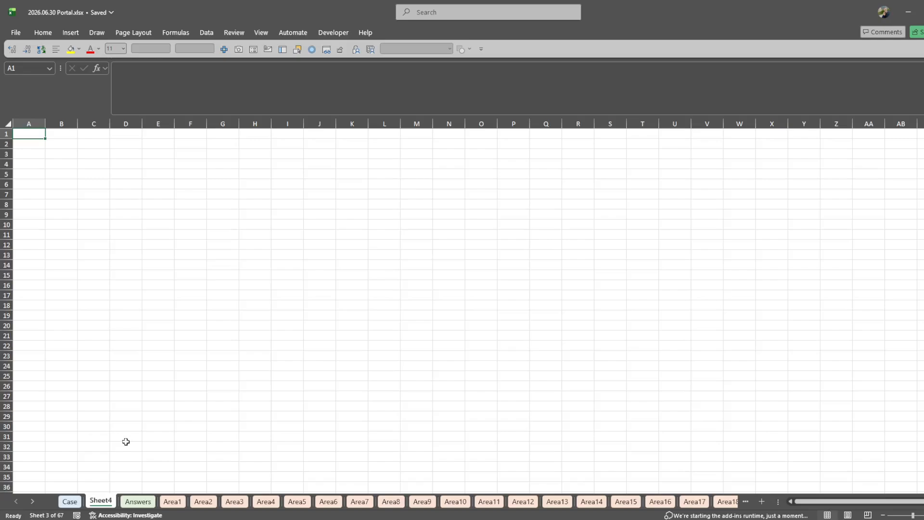
left_click(95, 242)
key("ctrl+F3")
scroll(544, 239, "down", 20)
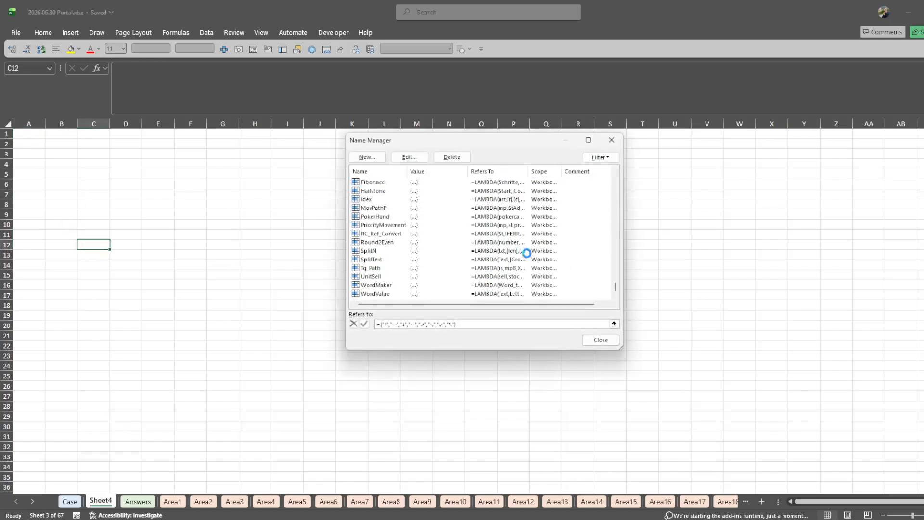
key("Escape")
- Enter =_Flatten(Area1!A1:P16) in cell B2 of the new sheet to list every cell of Area1
left_click(75, 143)
type("=fla")
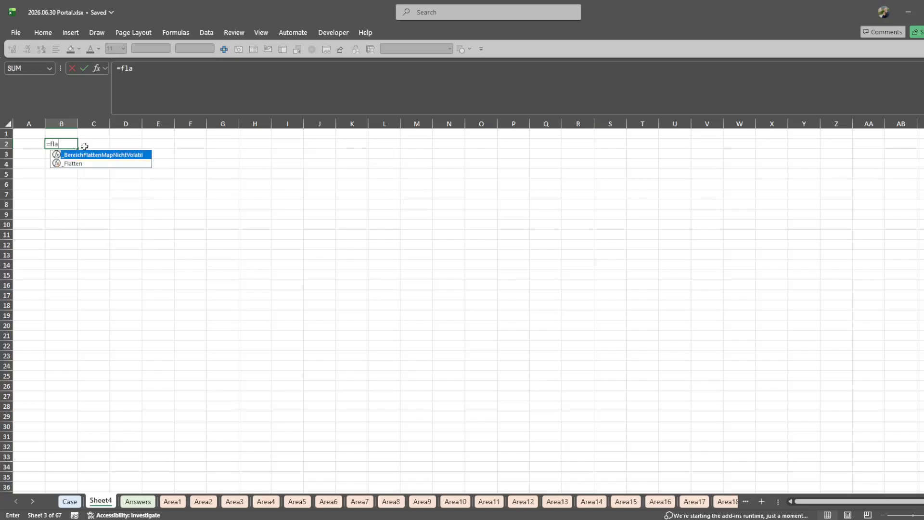
type("tten")
key("Down")
key("Tab")
key("ctrl+Page_Down")
key("ctrl+Page_Down")
key("ctrl+Home")
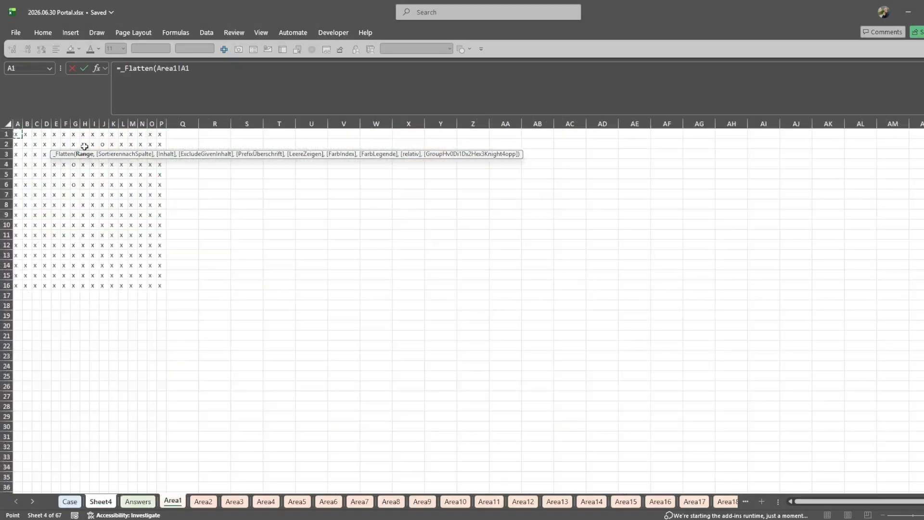
key("ctrl+shift+End")
key("Return")
- Restrict the _Flatten formula in B2 to portal cells by passing "o" as its Inhalt argument
key("Up")
key("F2")
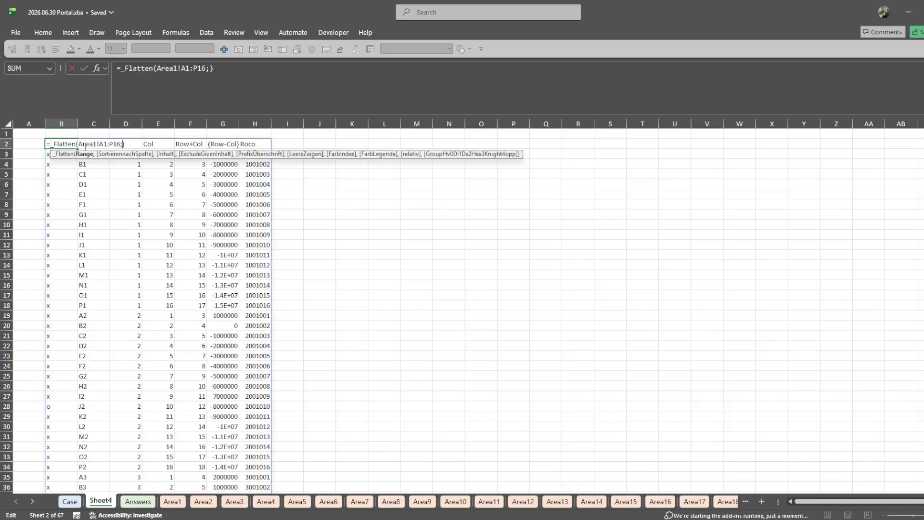
type(",,o")
key("BackSpace")
type("\"O\"")
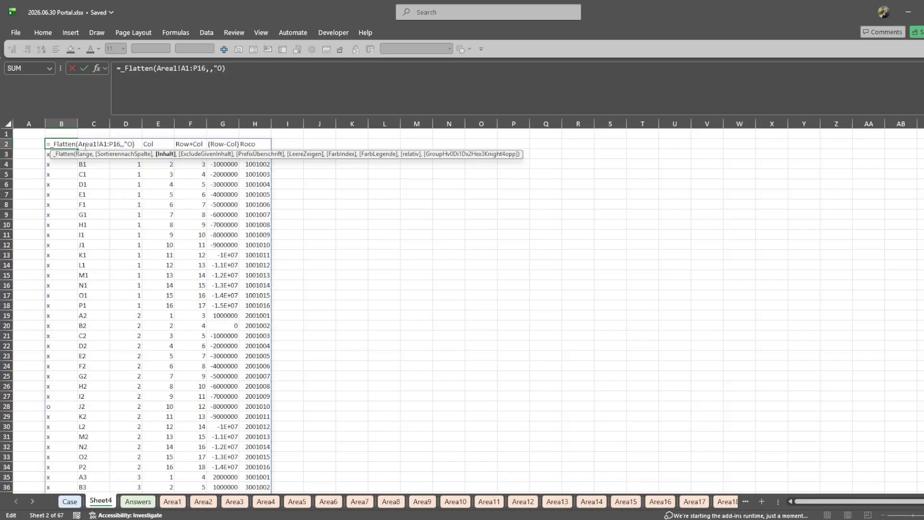
key("Return")
key("Up")
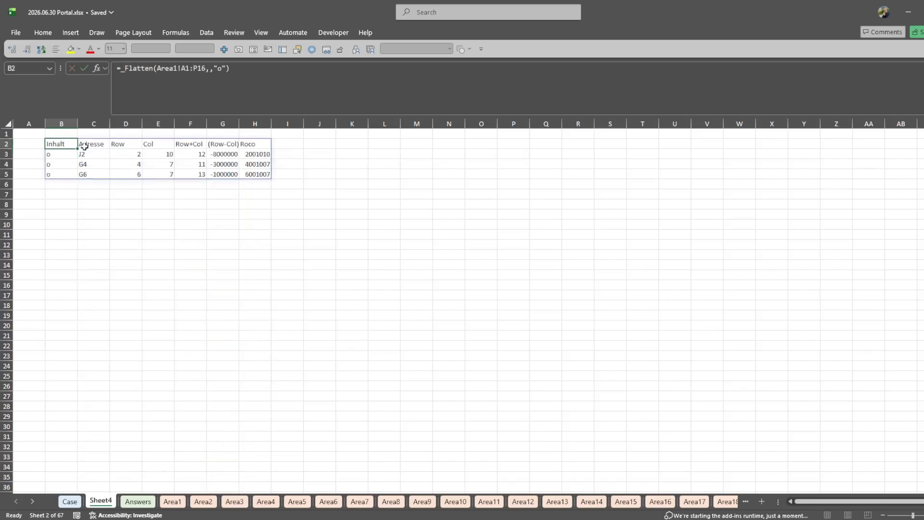
- Examine the rows and columns of the flattened Area1 portal list, from Inhalt through Roco
key("Down")
key("Down")
key("Down")
key("Up")
key("Up")
key("Up")
key("Right")
key("Right")
key("Right")
key("Right")
key("Right")
key("Right")
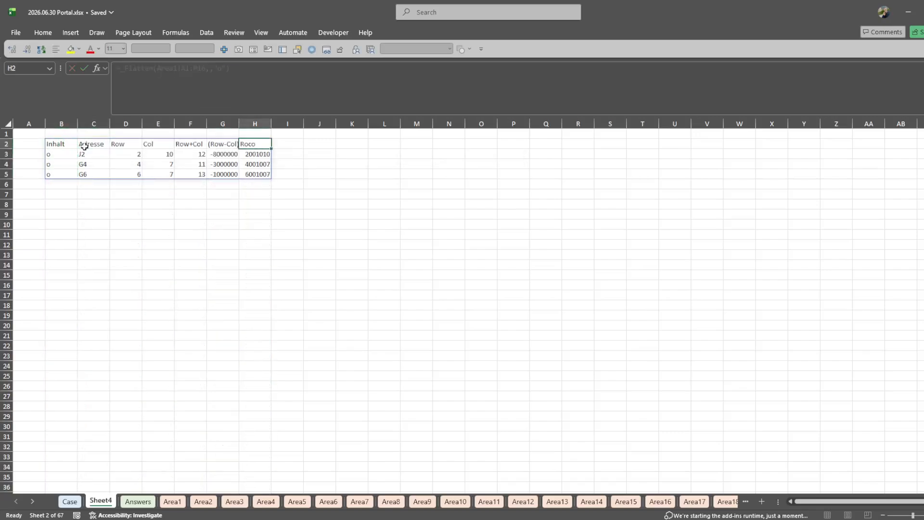
key("Left")
key("Left")
key("Left")
key("Left")
key("Left")
key("Left")
- Wrap the _Flatten formula in B2 in EXPAND, leaving rows blank, with 8 columns and a pad value of 1
key("F2")
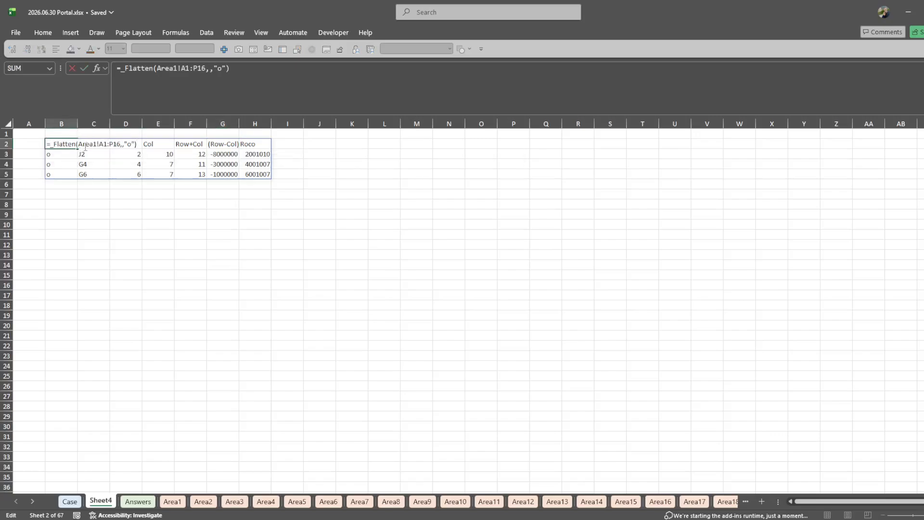
key("Home")
key("Right")
type("eexp")
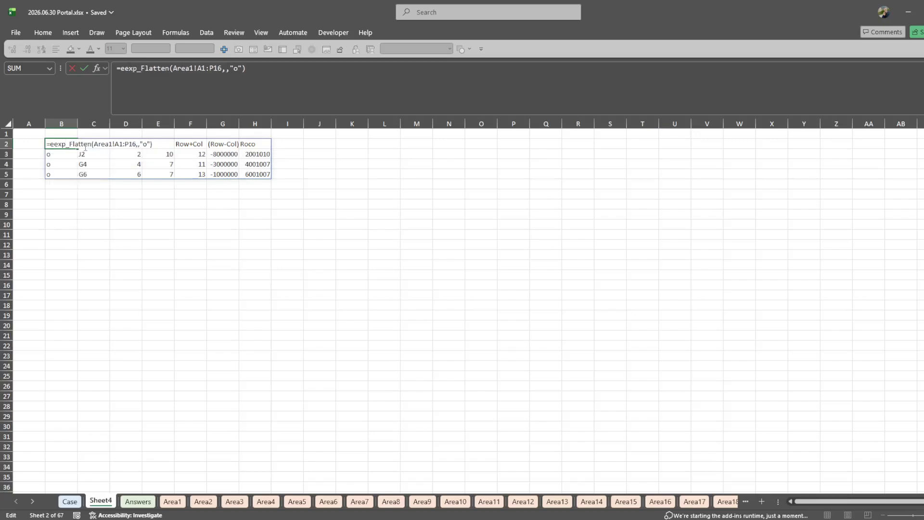
key("BackSpace")
key("BackSpace")
key("BackSpace")
type("xp")
key("Down")
key("Tab")
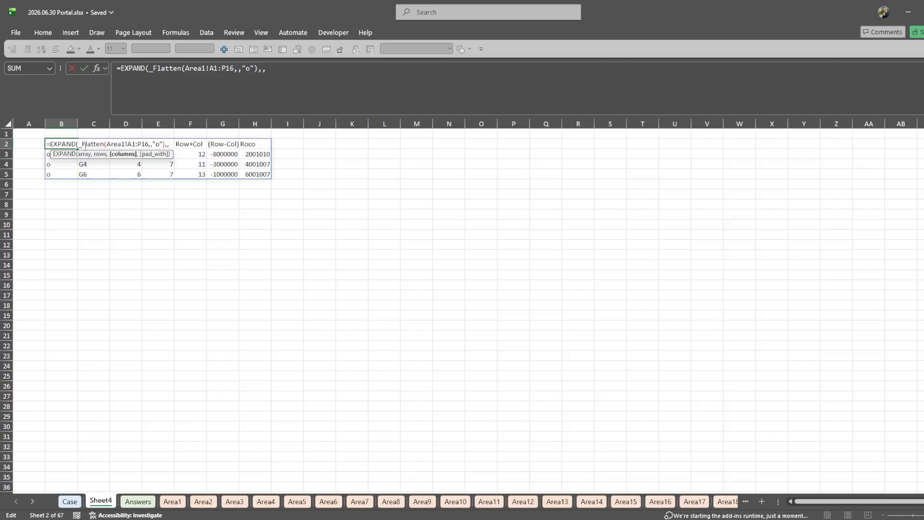
type(",8,1)")
key("Return")
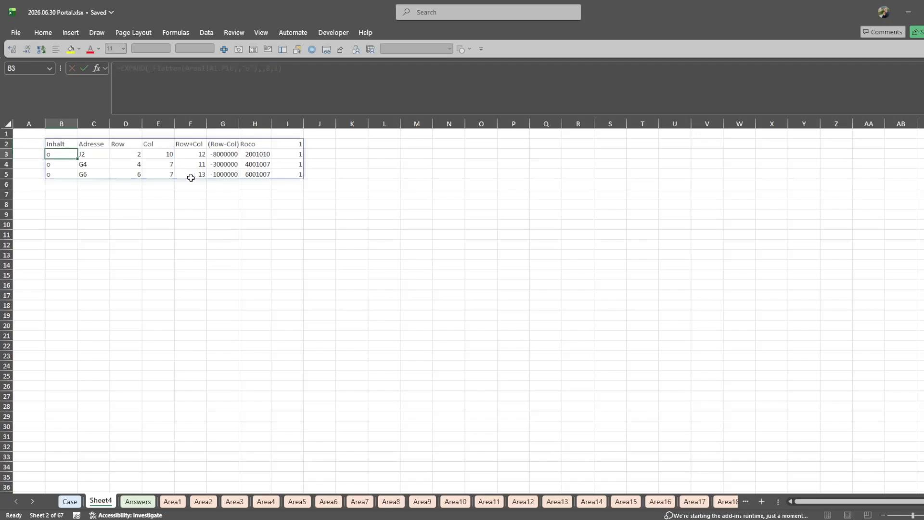
- Wrap the EXPAND formula in B2 in REDUCE with "" as the initial value and SEQUENCE(64) as the array
key("Up")
key("ctrl+Right")
key("ctrl+Left")
key("F2")
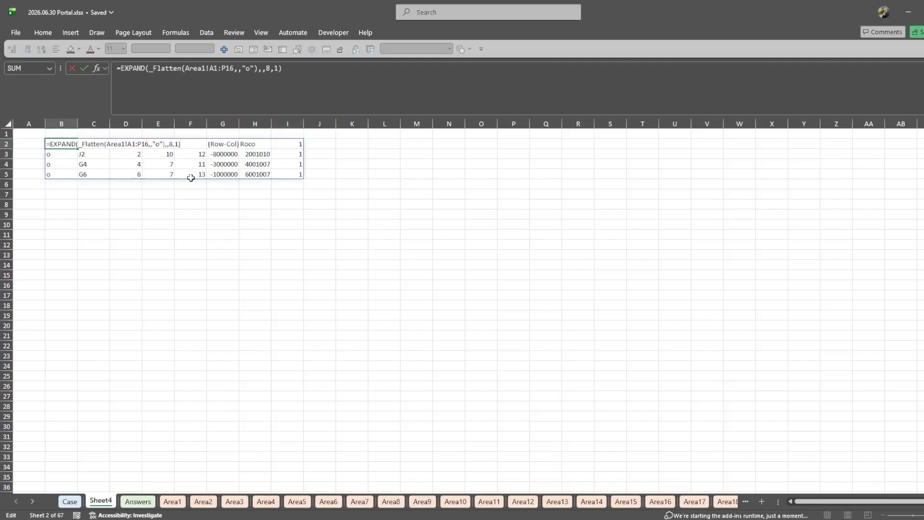
key("Escape")
key("F2")
key("Home")
key("Right")
type("REDUCE(\"\",se")
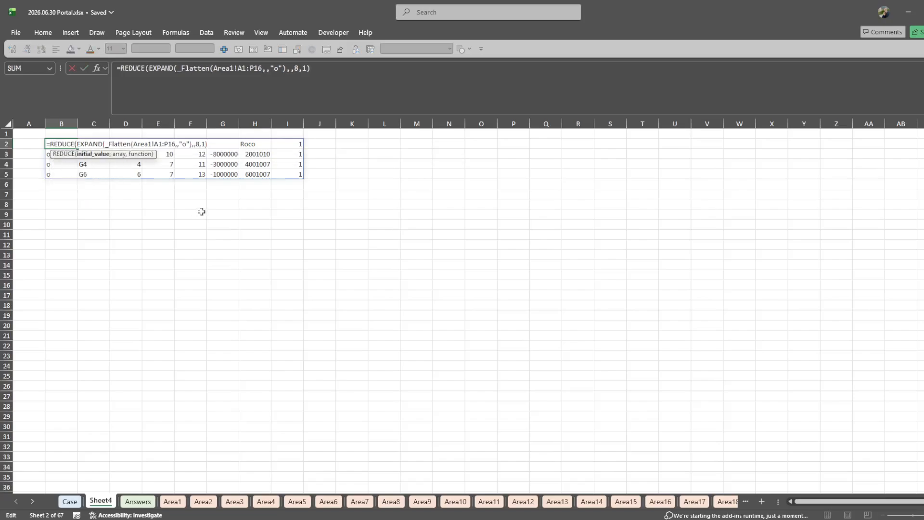
type("q")
key("Tab")
type("65")
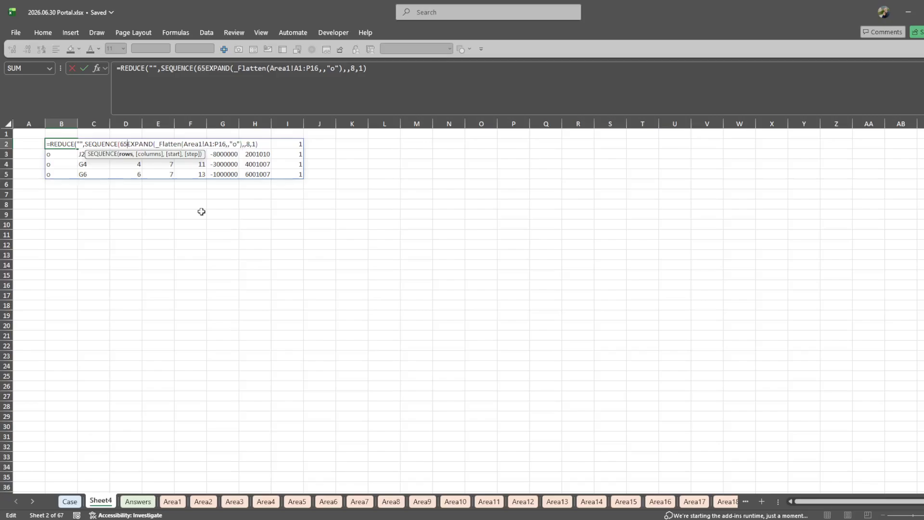
type("),lam,")
- Close SEQUENCE in the B2 formula and add a LAMBDA with parameters i and c before EXPAND, followed by a line break
key("Return")
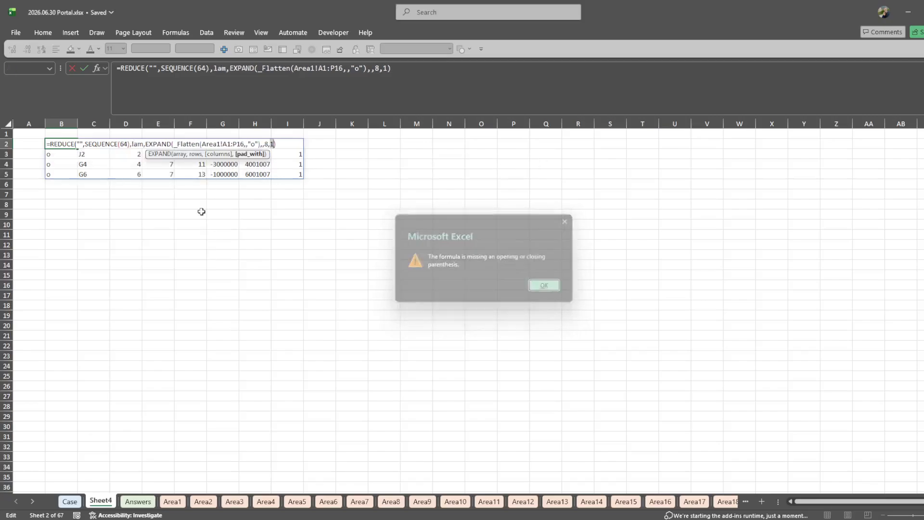
key("Return")
left_click(110, 144)
type("bda")
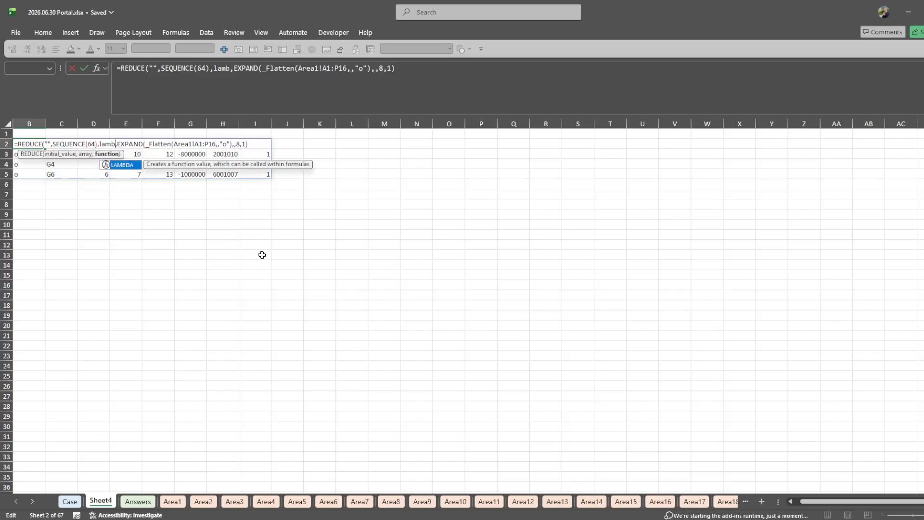
key("Tab")
type("i,c,")
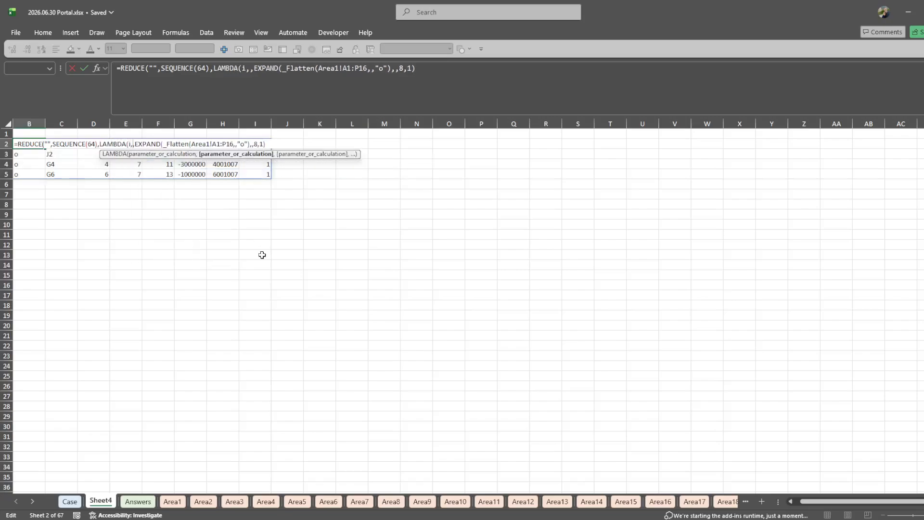
key("Delete")
key("alt+Return")
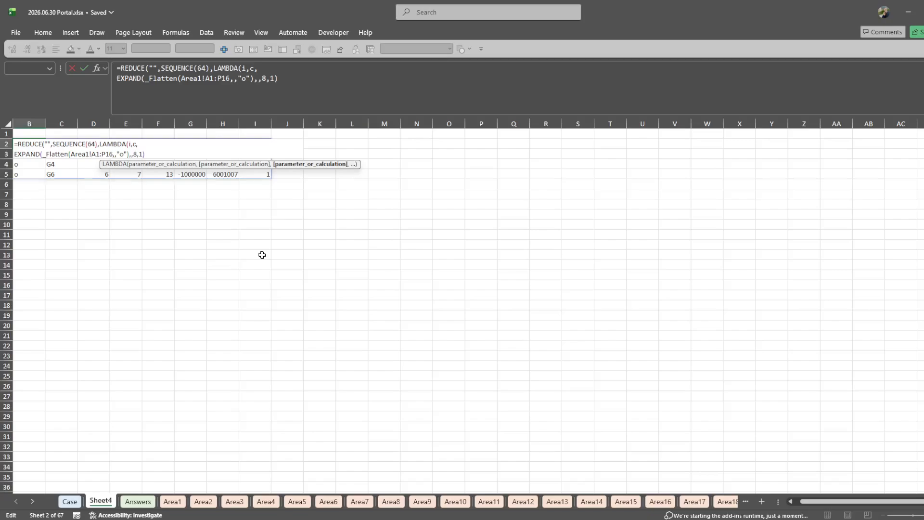
- Wrap the EXPAND part in VSTACK with i as its first array, keeping EXPAND on its own line
type("VSTACK(i,")
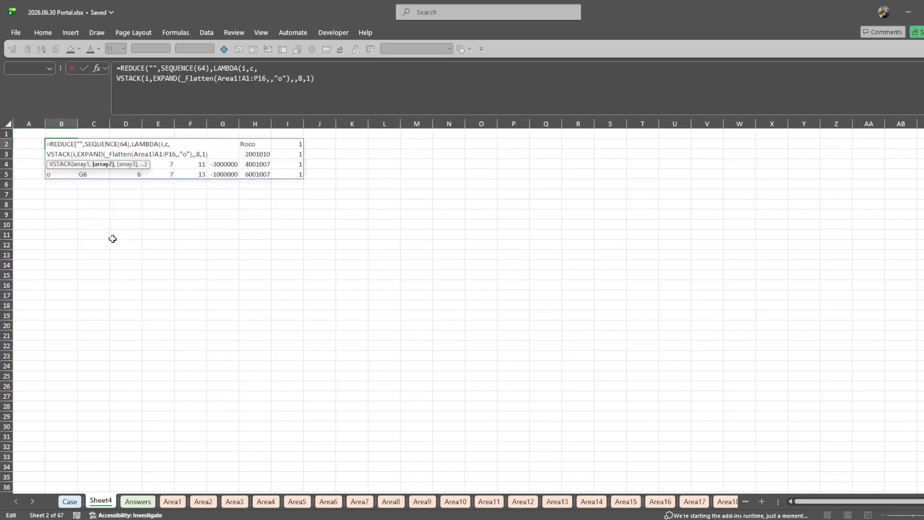
key("alt+Return")
key("ctrl+Right")
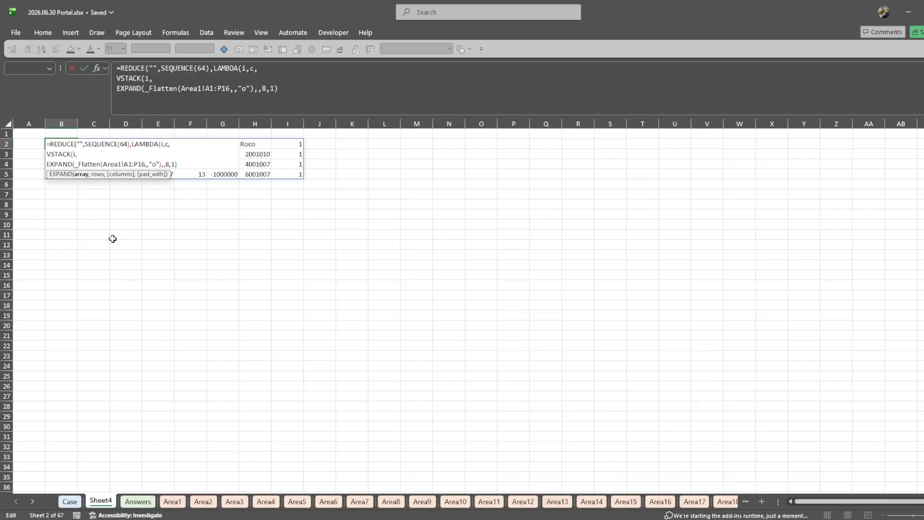
- Wrap _Flatten inside EXPAND in DROP, removing 1 row to omit each area's header
type("DROP(")
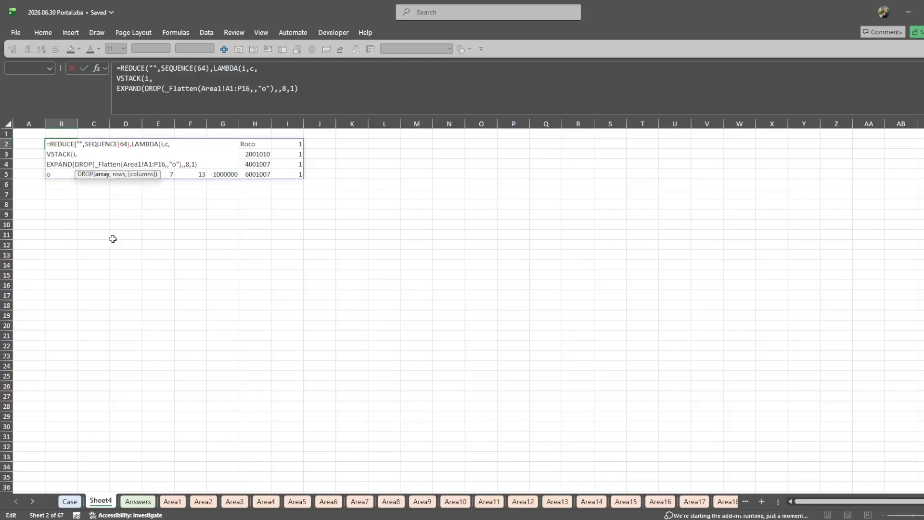
left_click(102, 174)
key("Right")
type(".,")
type("1)")
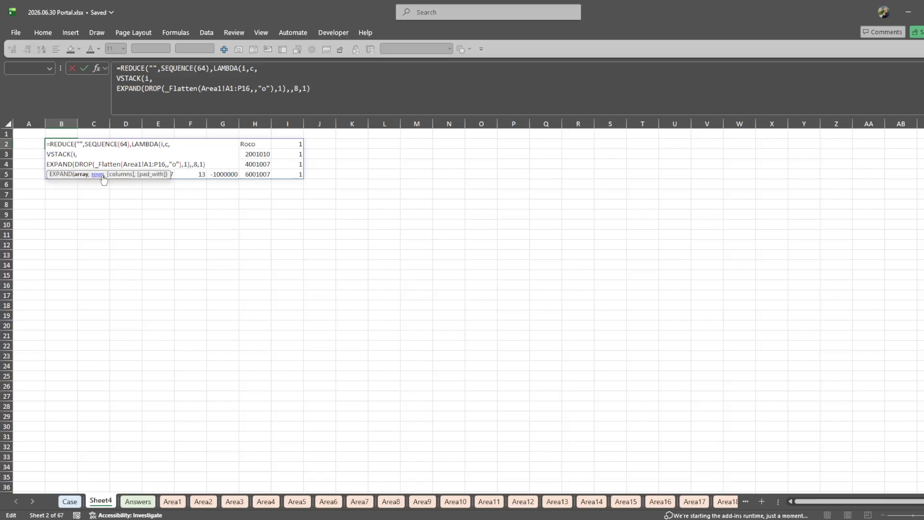
key("Right")
key("Right")
key("Right")
key("Right")
key("Right")
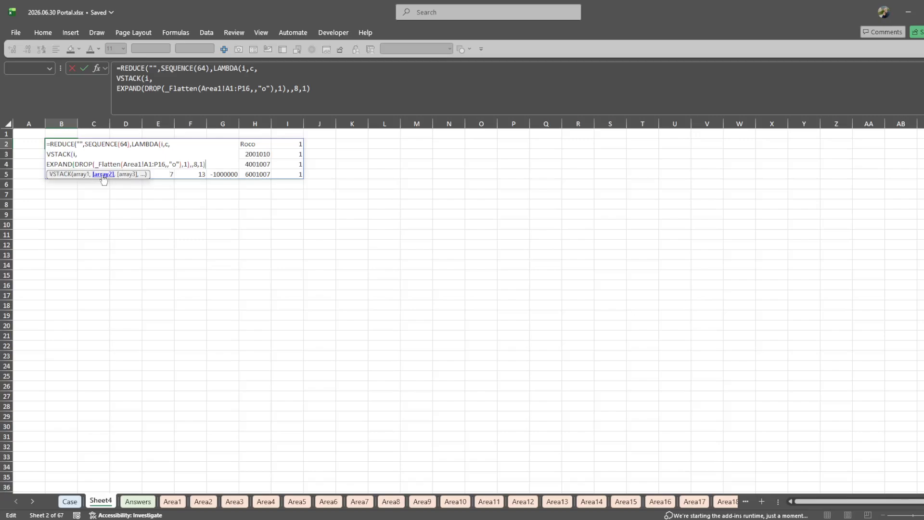
- Replace the fixed Area1 range in _Flatten with INDIRECT("Area"&c&"!A1:P16") so that it refers to each area sheet
left_click(138, 162)
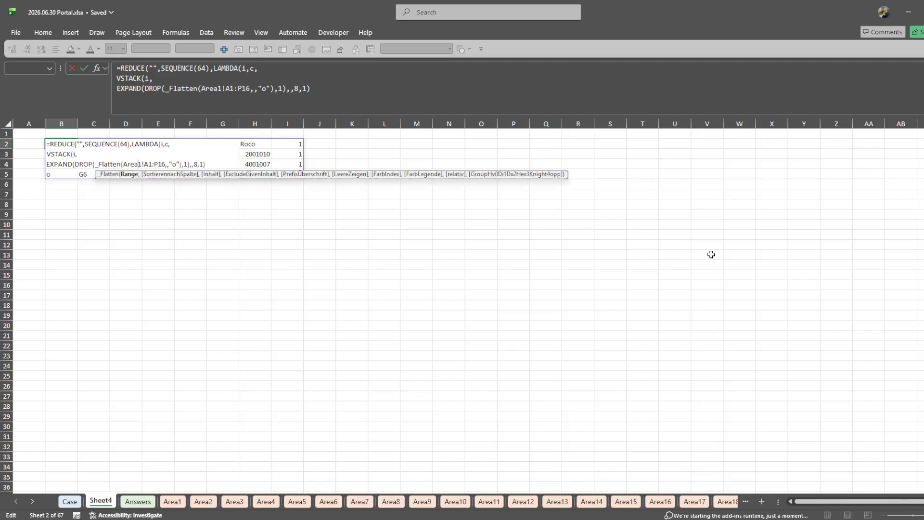
type("\"")
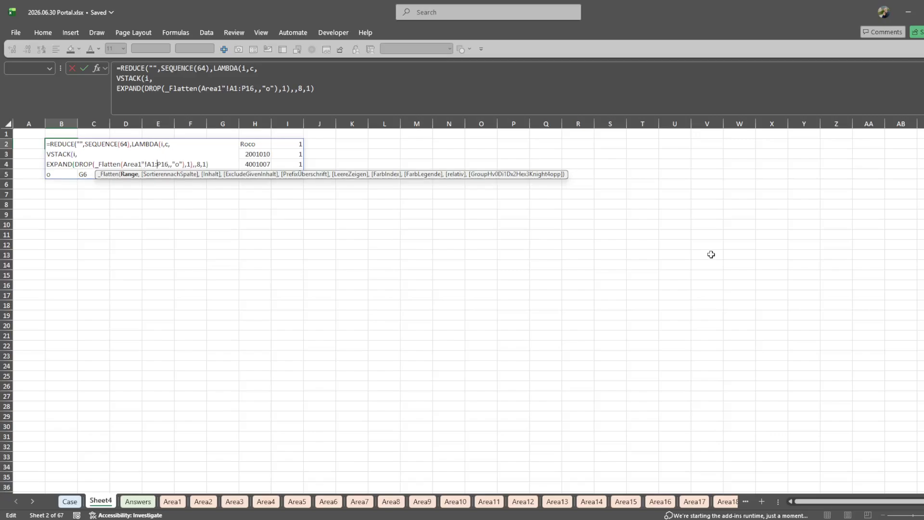
key("Right")
key("Right")
key("Right")
key("Right")
key("Right")
key("Right")
key("Right")
type("\"\"")
key("Delete")
type("\"&c&")
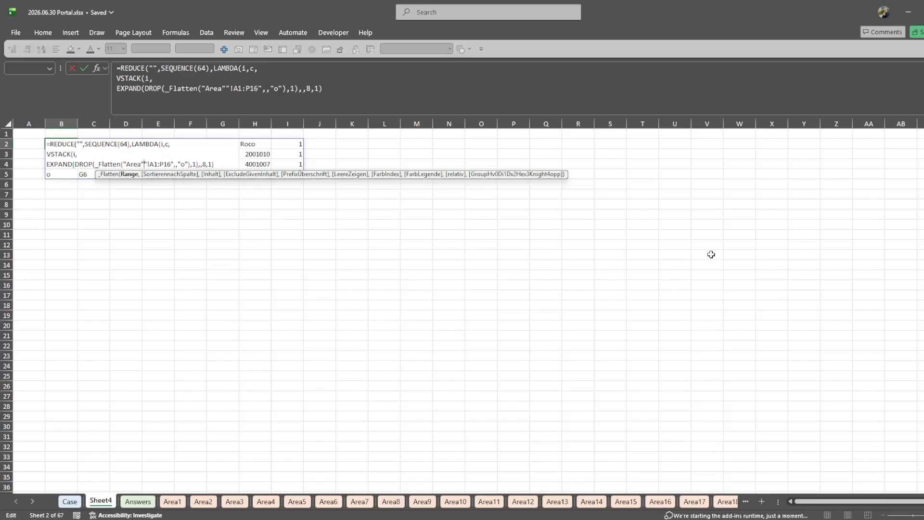
key("Left")
key("Left")
key("Left")
key("Left")
key("Left")
type("indi")
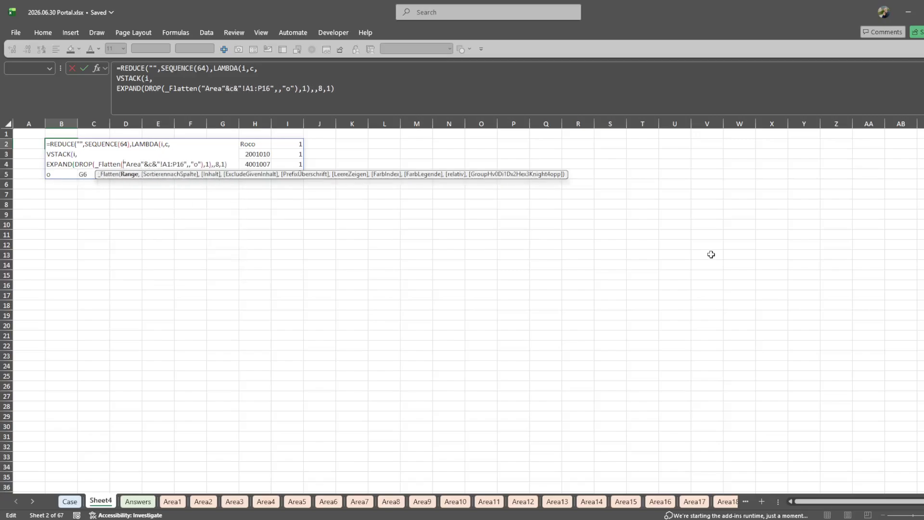
key("Tab")
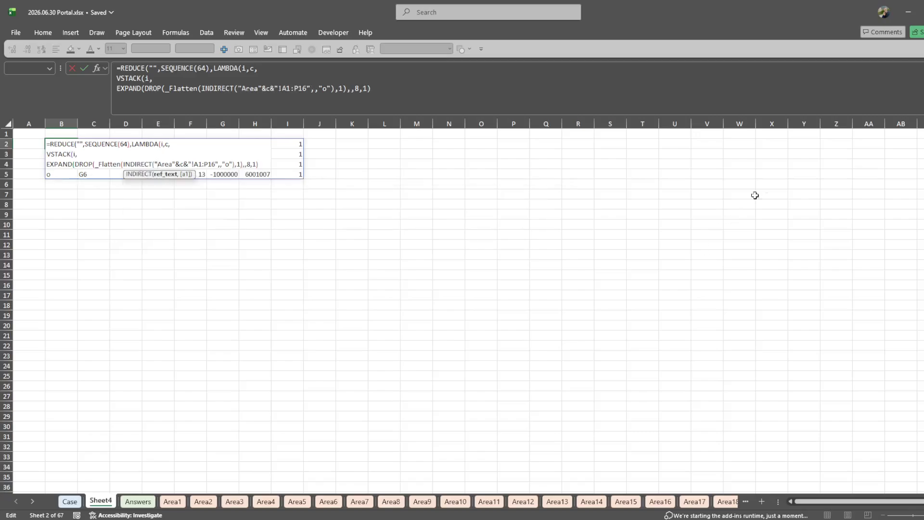
type(")")
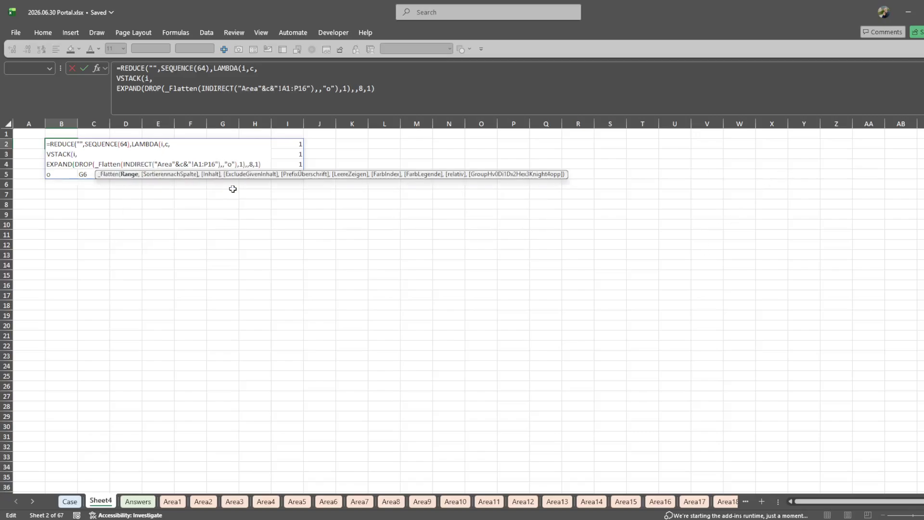
- Close the VSTACK, LAMBDA and REDUCE functions and enter the combined formula in B2
key("Right")
key("Right")
key("Right")
key("Right")
key("Right")
key("Right")
key("Right")
key("Right")
key("Right")
key("Right")
key("Right")
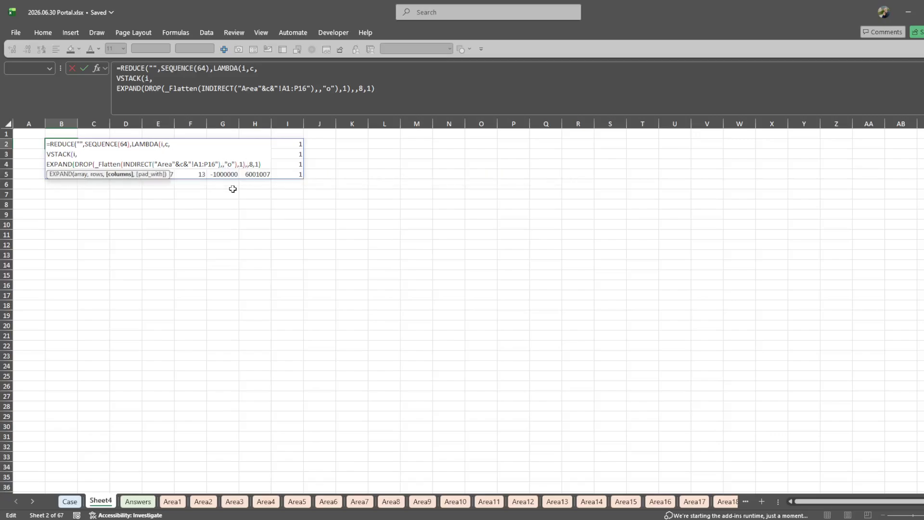
key("Right")
key("Right")
key("Right")
key("Right")
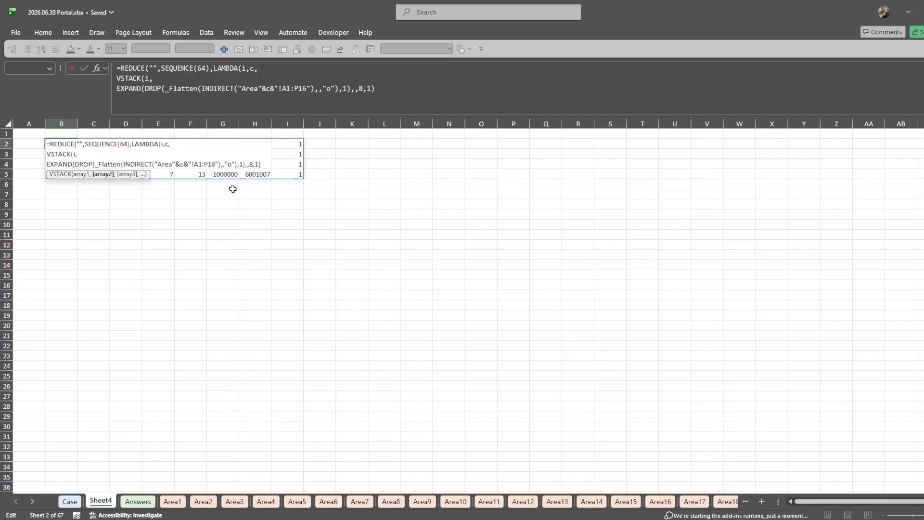
type(")))")
key("ctrl+Return")
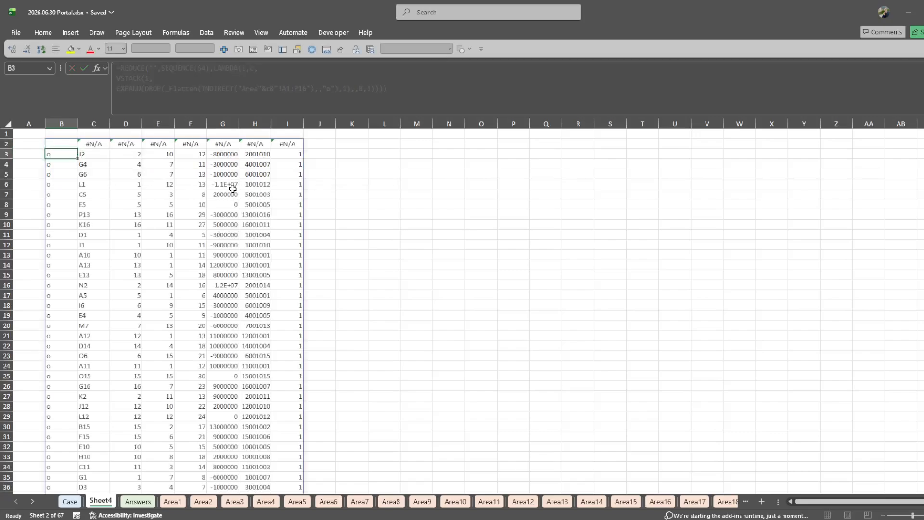
key("F2")
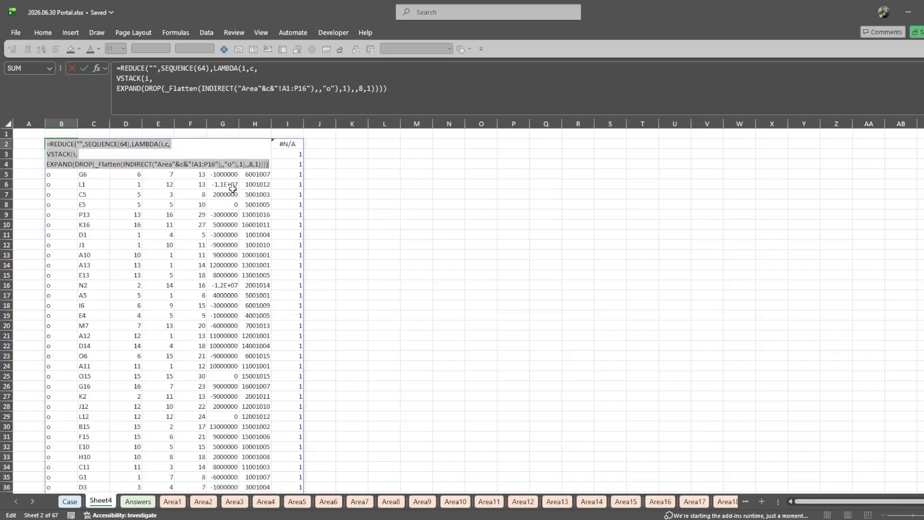
key("ctrl+Return")
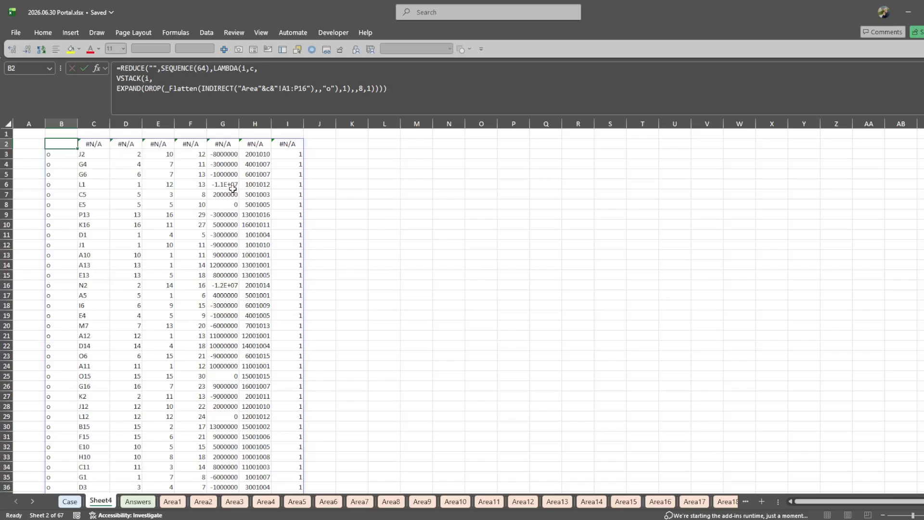
key("F2")
key("Escape")
- Examine the Case sheet's instructions and level questions, including the Level 6 tie-break rule for the closest portal
left_click(70, 502)
scroll(134, 414, "up", 6)
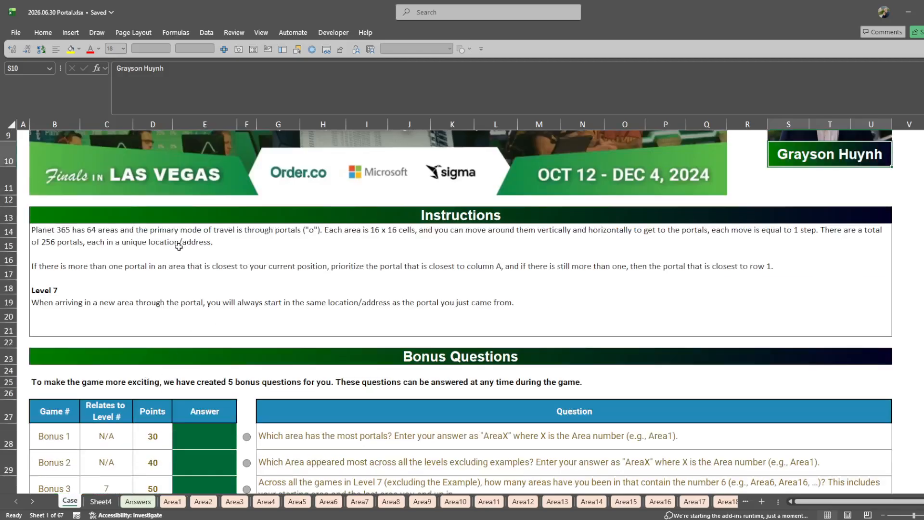
scroll(215, 221, "down", 20)
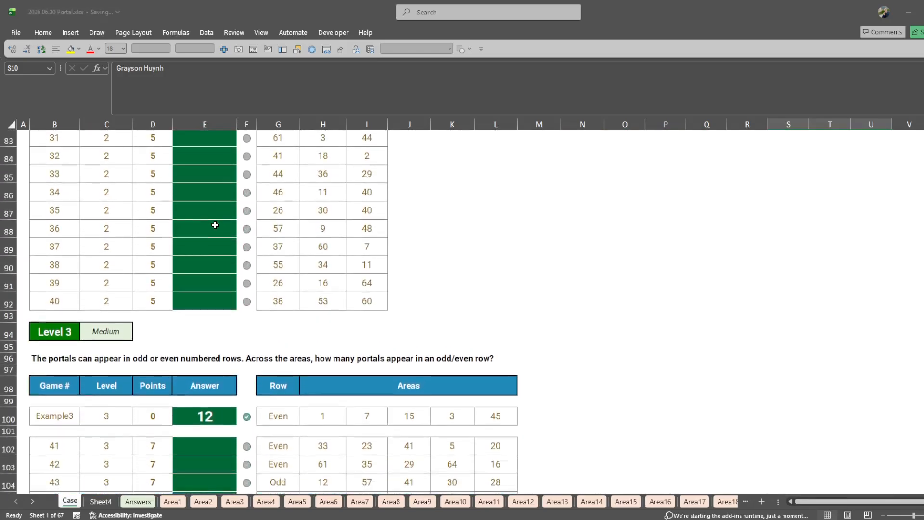
scroll(216, 221, "down", 13)
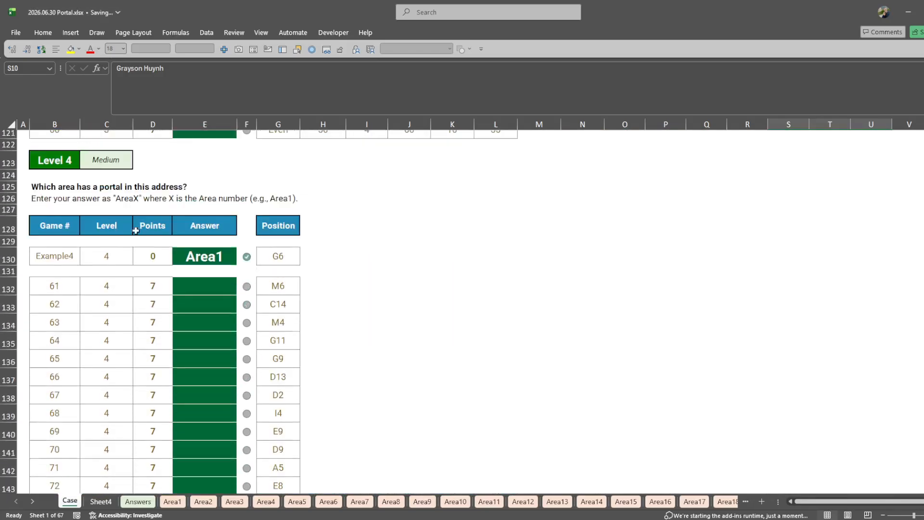
scroll(142, 231, "down", 9)
scroll(142, 239, "down", 6)
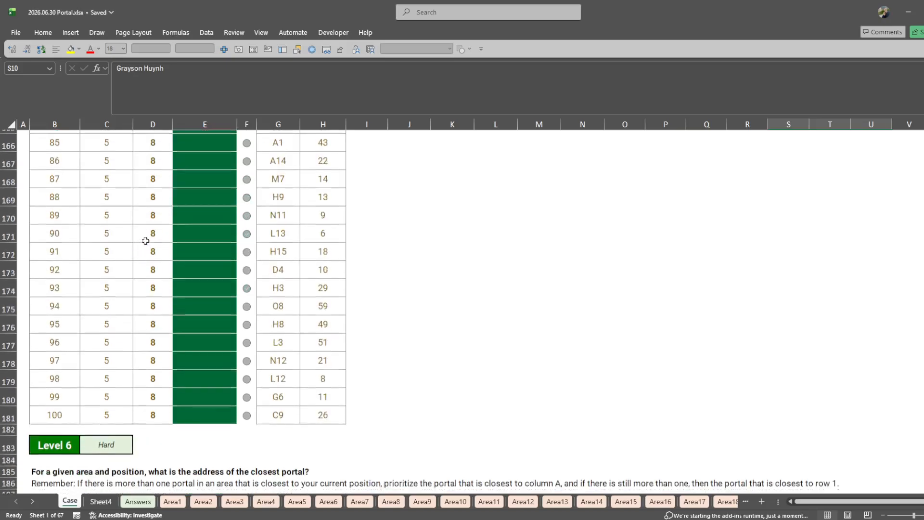
scroll(144, 239, "up", 6)
scroll(145, 239, "down", 8)
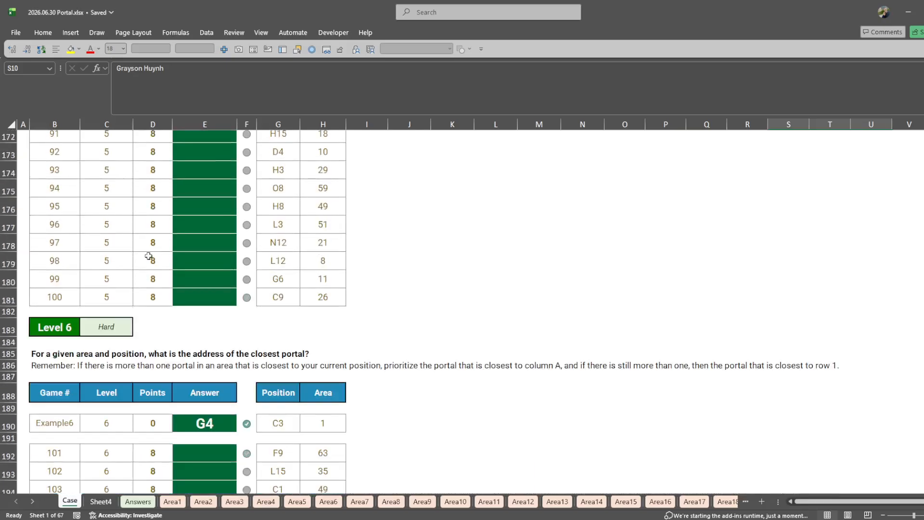
left_click_drag(39, 356, 590, 371)
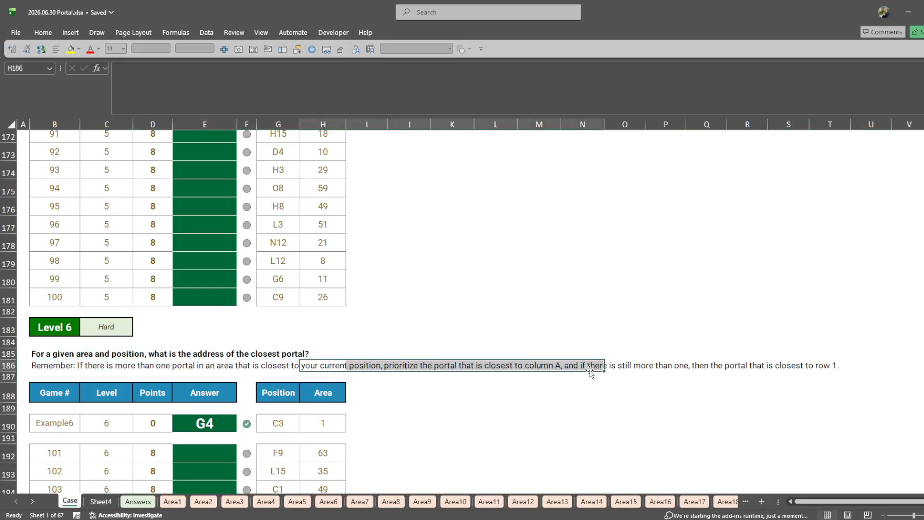
left_click_drag(710, 365, 831, 362)
- Mark two example portal positions with x in cells L173 and P173 of the Case sheet
left_click_drag(480, 159, 488, 173)
left_click(478, 154)
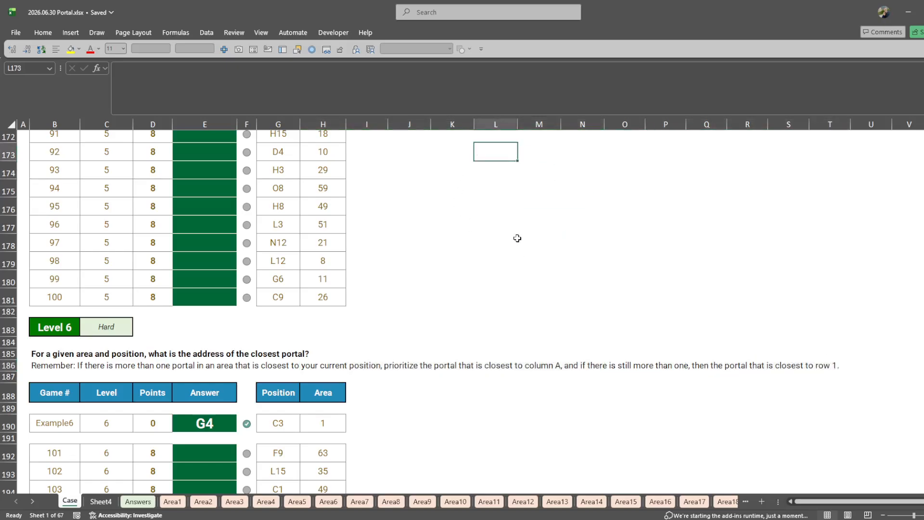
key("Right")
scroll(510, 239, "up", 2)
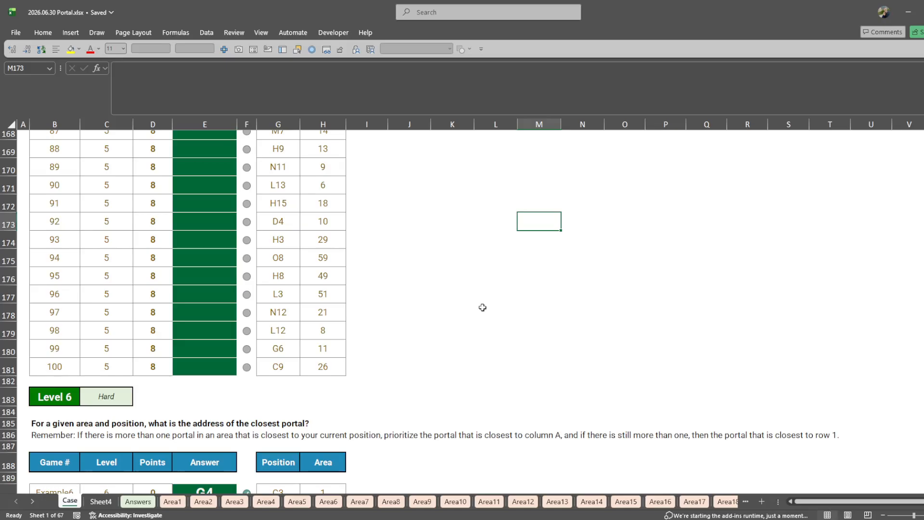
key("Left")
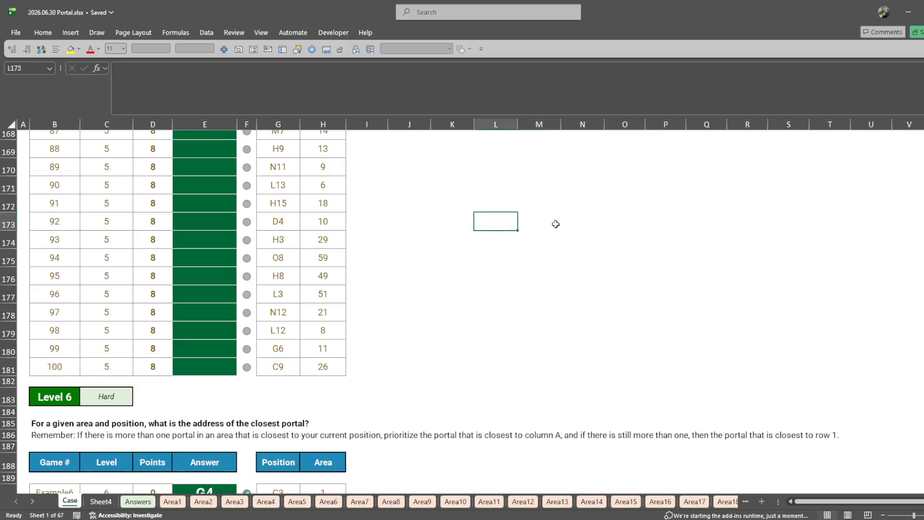
type("x")
left_click(668, 222)
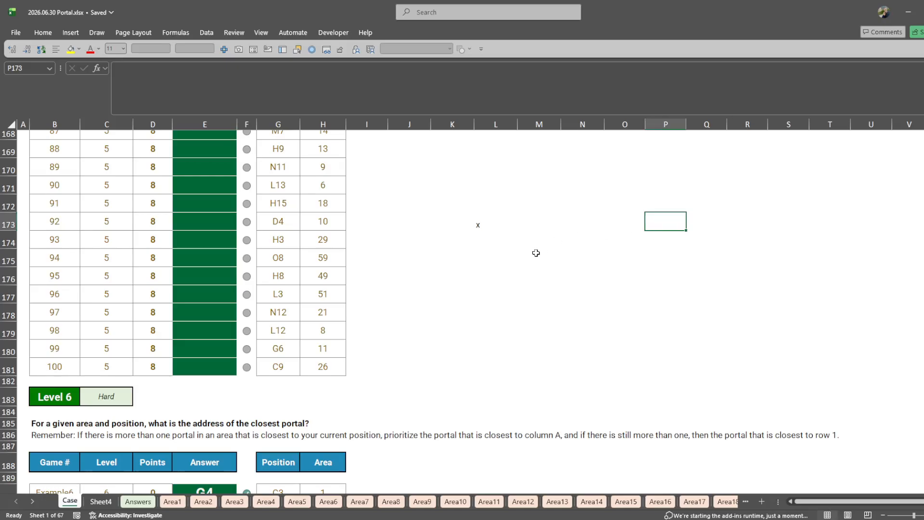
type("x")
left_click(554, 265)
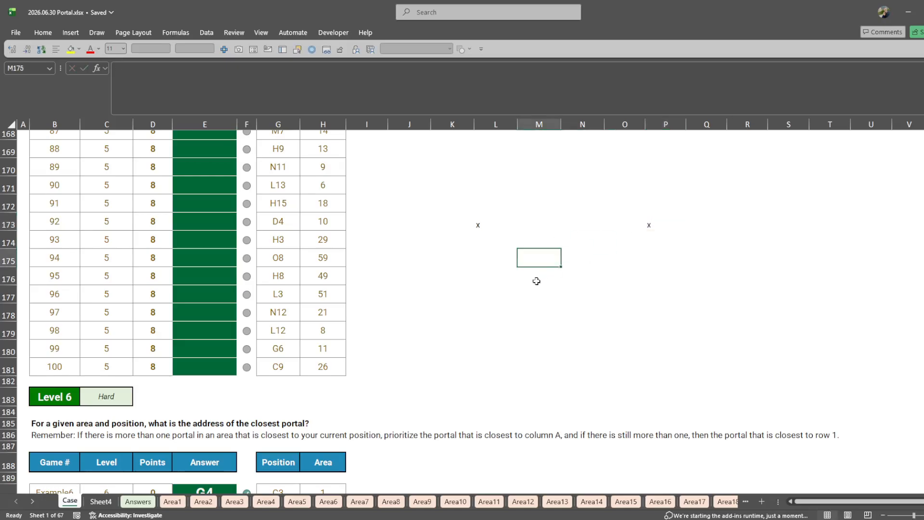
- Highlight the grid around the two example marks to compare their columns, and clear the block J170:Q178
mouse_move(474, 193)
left_mouse_down()
mouse_move(474, 223)
mouse_move(571, 212)
mouse_move(692, 268)
mouse_move(692, 289)
left_mouse_up()
left_click(479, 224, "ctrl")
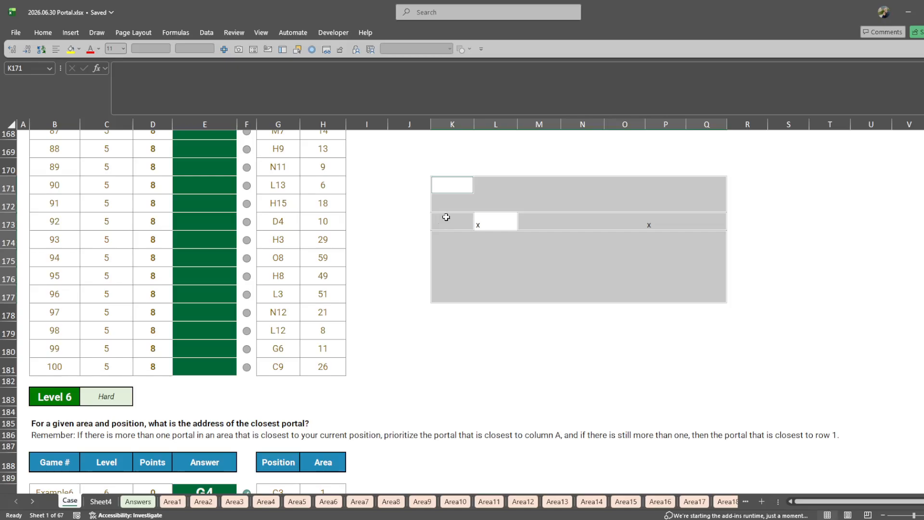
left_click(663, 223, "ctrl")
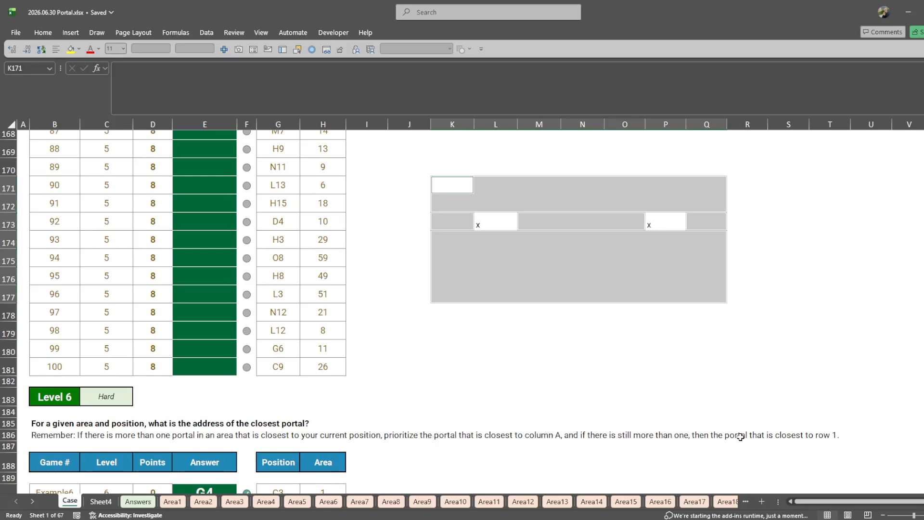
left_click_drag(450, 185, 456, 374)
left_click_drag(496, 186, 496, 402)
left_click_drag(420, 178, 664, 318)
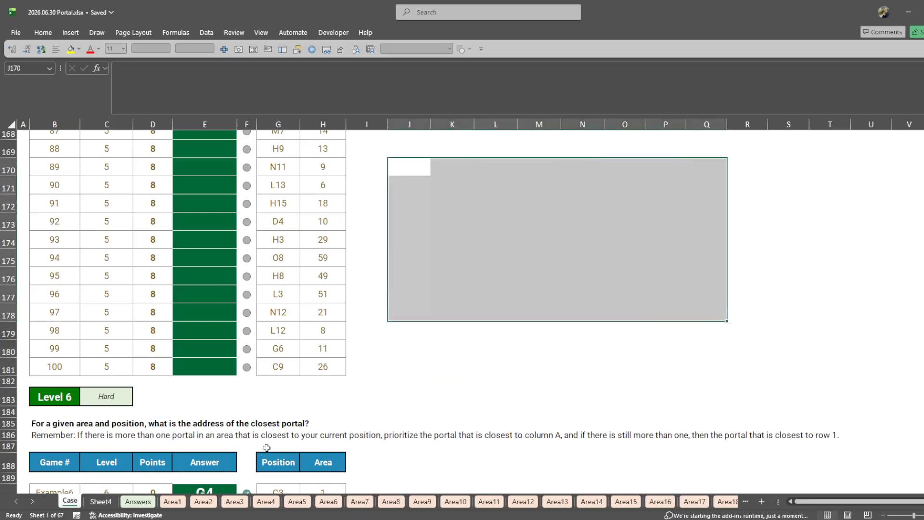
- On Sheet4, set the sort-column argument of _Flatten in B2's formula to 1
left_click(101, 501)
key("F2")
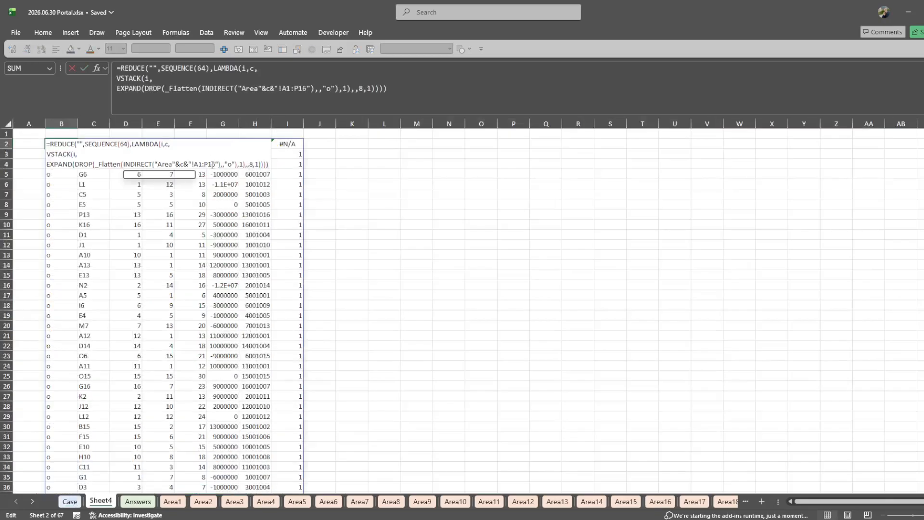
left_click(222, 163)
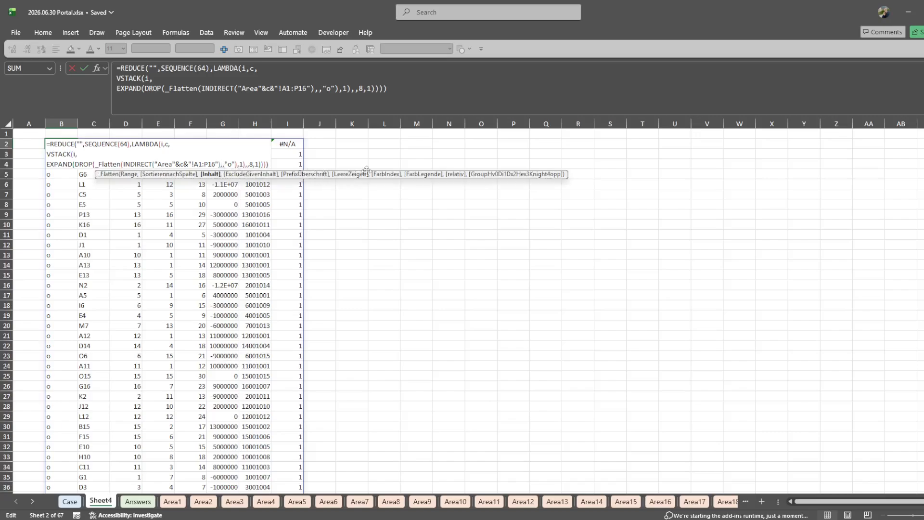
left_click(160, 174)
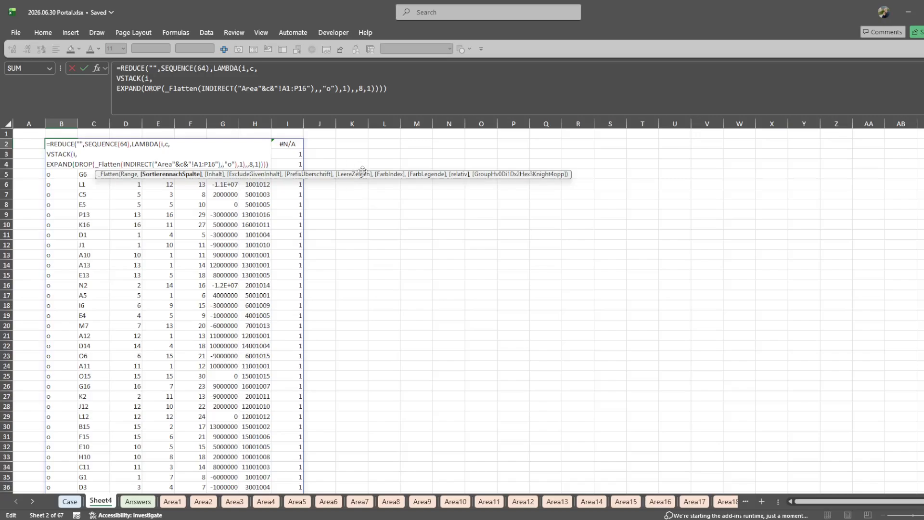
type("1")
key("ctrl+Return")
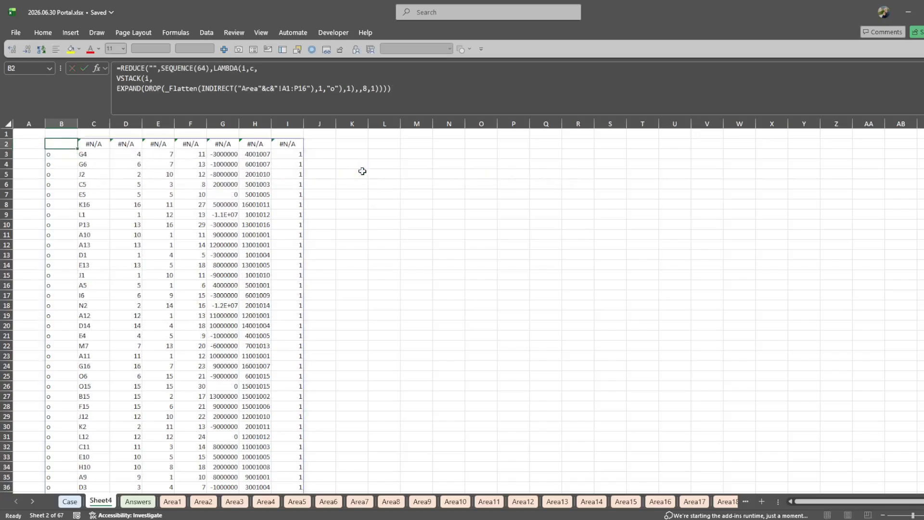
- Undo and redo the sort change to compare the portal order in the spilled list
key("ctrl+z")
key("ctrl+y")
key("Down")
key("Right")
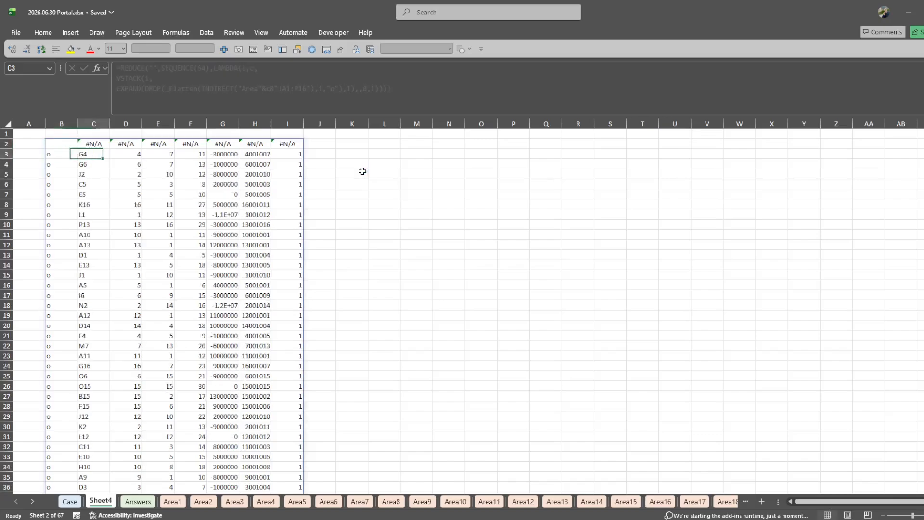
key("Right")
key("Right")
key("Right")
key("Right")
key("Right")
key("Right")
key("Right")
key("Right")
key("Down")
key("Left")
key("ctrl+Down")
key("ctrl+Left")
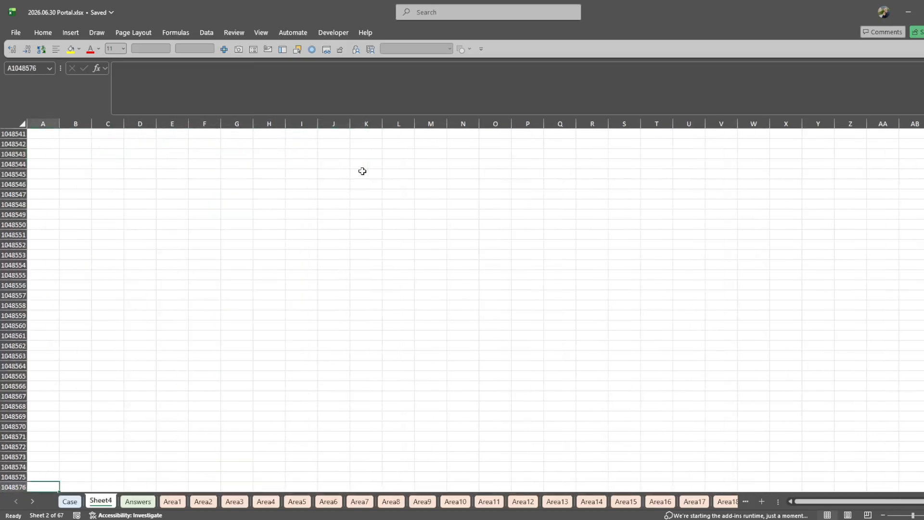
- Change the EXPAND pad value in B2's formula to c so each portal row carries its area number
key("ctrl+Up")
key("Right")
key("Down")
key("F2")
key("Left")
key("Left")
key("Left")
key("Left")
key("BackSpace")
type("c")
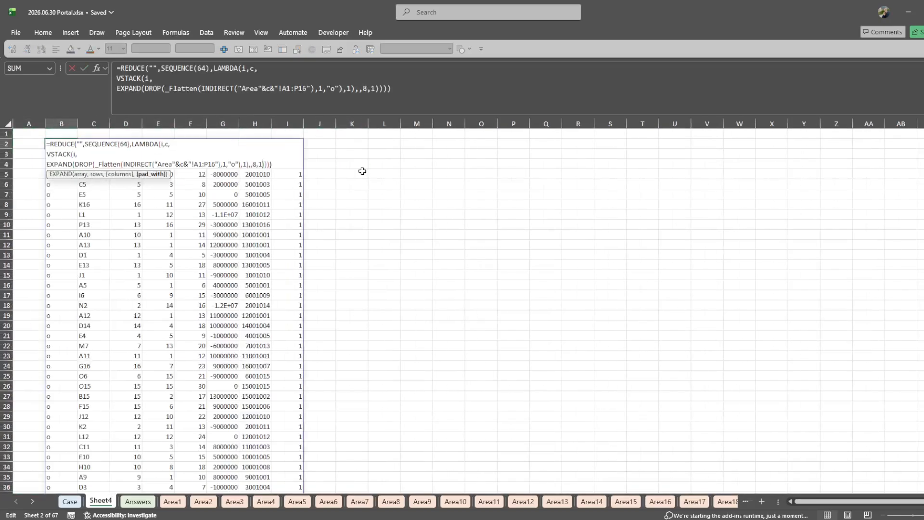
key("Return")
- Examine the order of the portal addresses in column C for areas 1 and 2
key("Right")
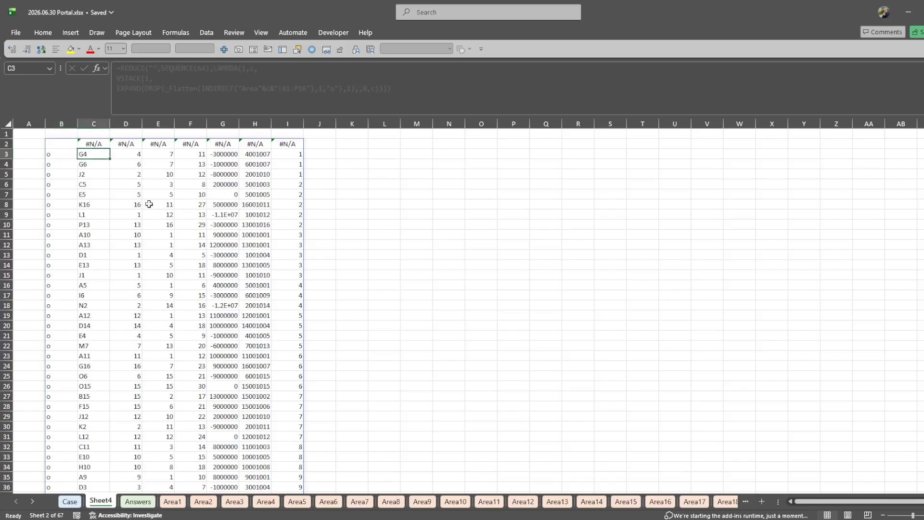
key("Down")
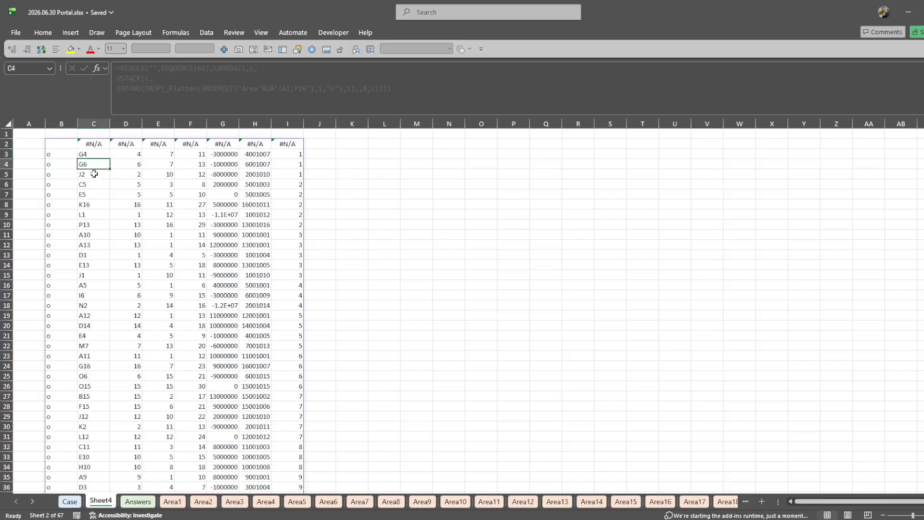
left_click(93, 157)
left_click(92, 163)
left_click(93, 171)
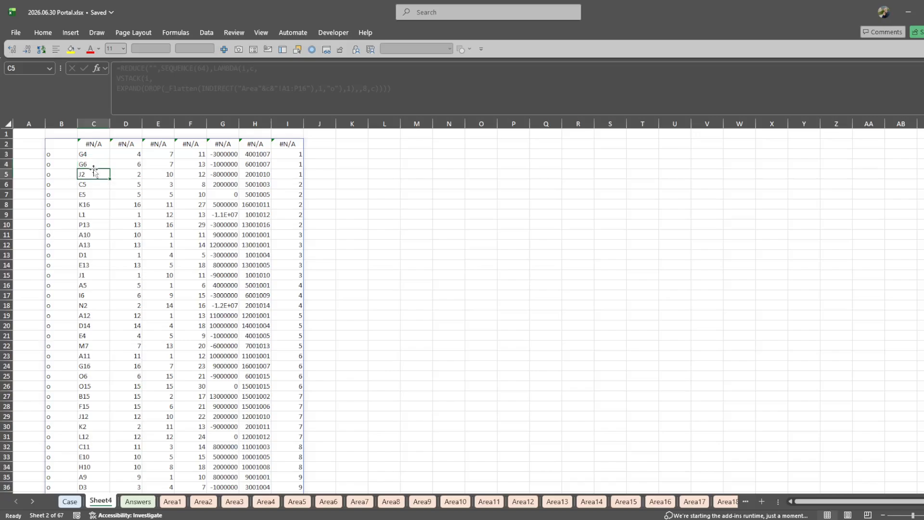
left_click_drag(93, 154, 93, 183)
left_click(107, 184)
left_click(99, 203)
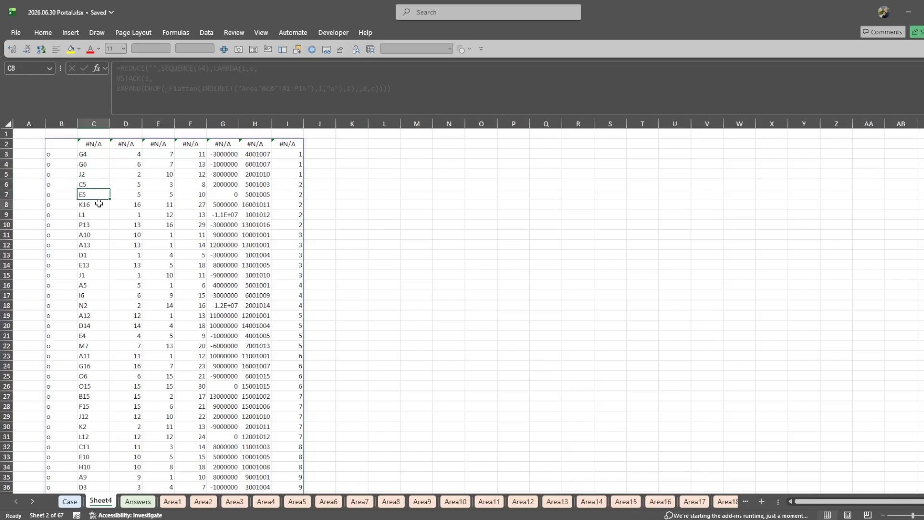
- Replace the spilled portal list starting in B2 with its static values
left_click(62, 145)
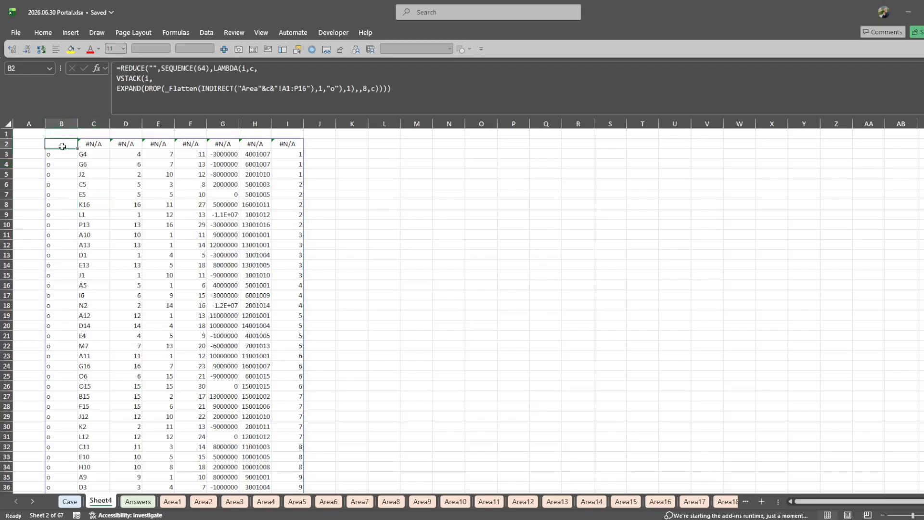
key("F2")
key("Escape")
key("ctrl+Down")
key("ctrl+Up")
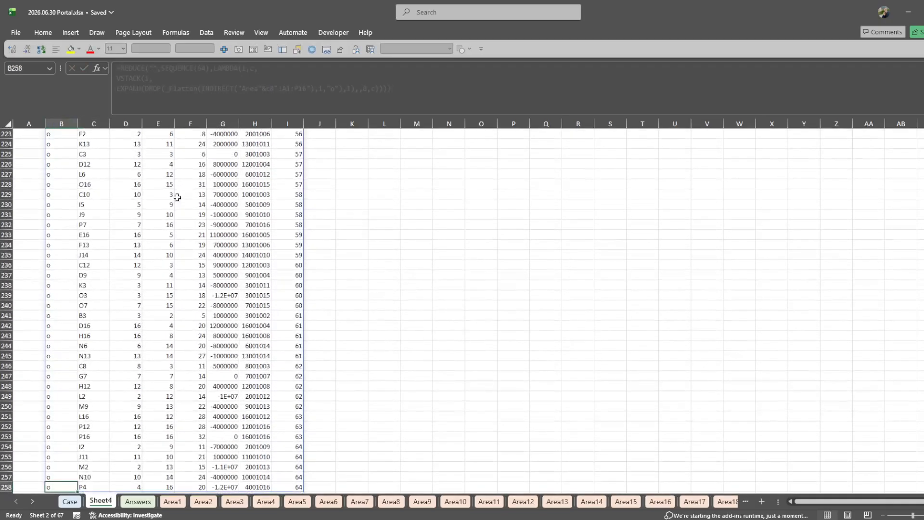
key("ctrl+a")
key("ctrl+c")
key("Right")
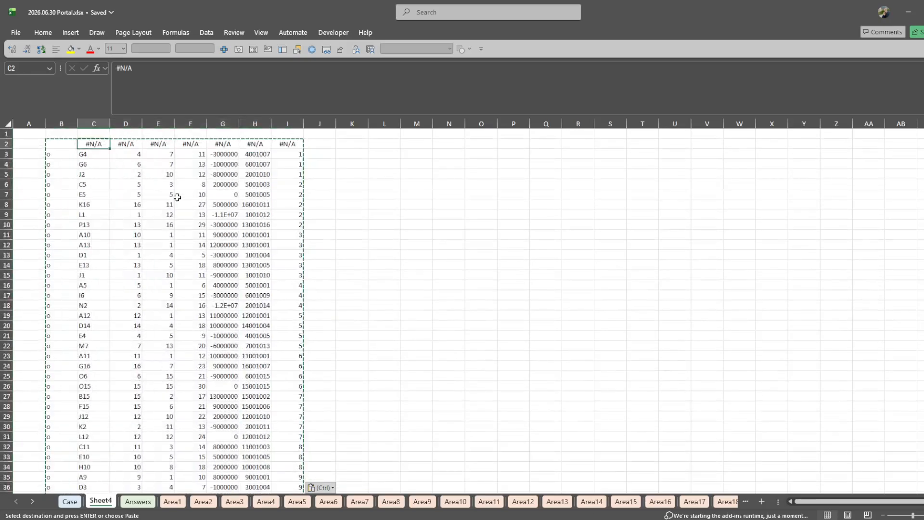
- Label the area number column Portal in header cell I2
key("ctrl+Right")
type("Portal")
key("Right")
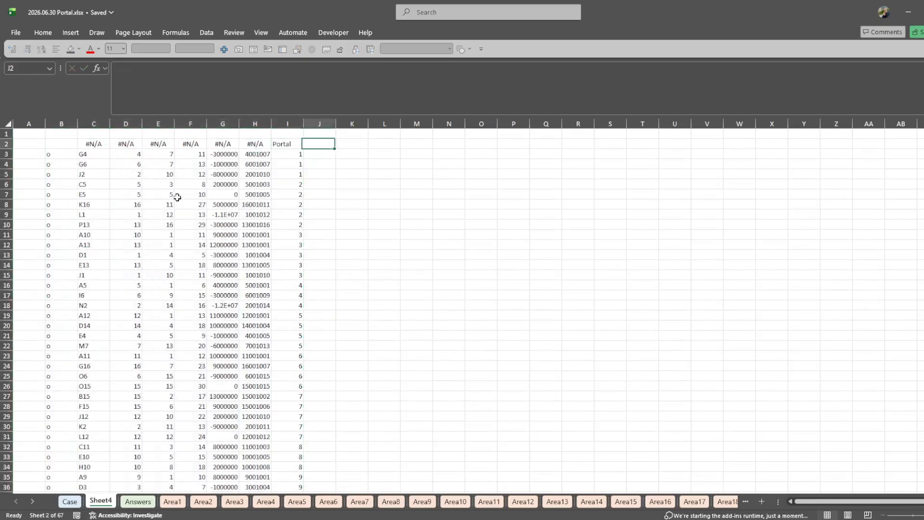
key("Right")
type("=flat")
key("Tab")
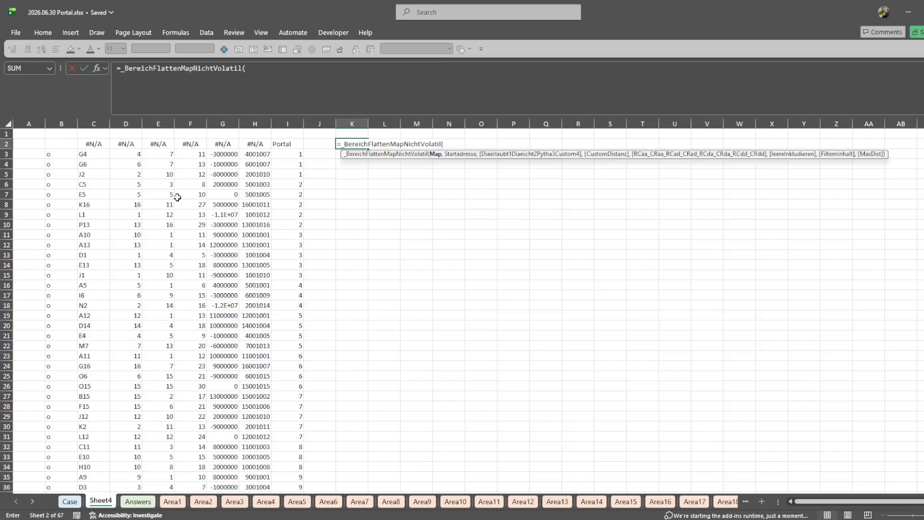
key("Escape")
- Enter the helper formula =_Flatten(L4:M4) in K2 to generate the column headers
type("=fla")
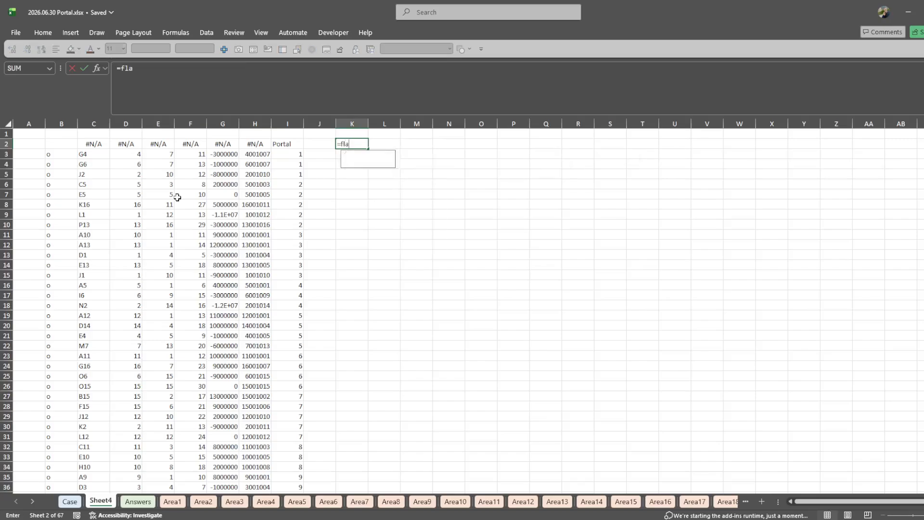
key("Down")
key("Tab")
key("Down")
key("Down")
key("Right")
key("shift+Right")
key("Return")
key("Up")
key("Right")
key("Right")
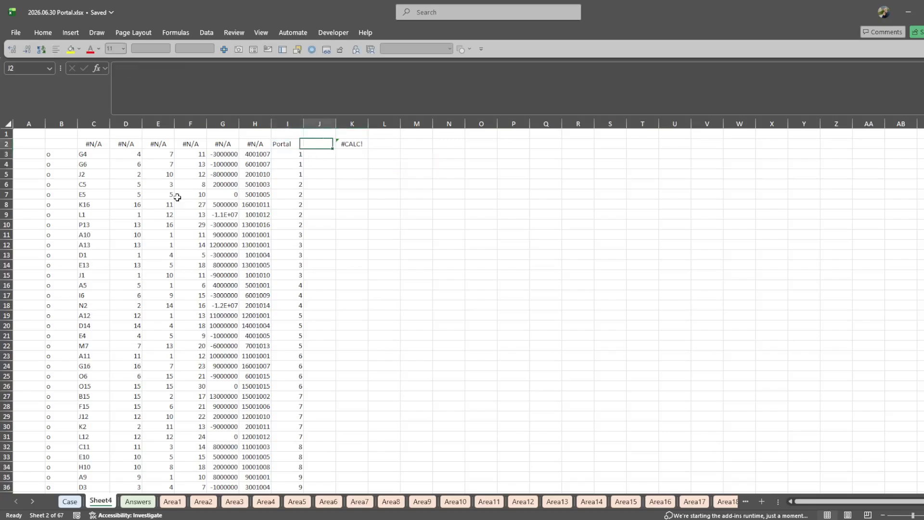
key("F2")
key("Return")
- Enter 1 in L4 as content for the _Flatten helper formula
key("Down")
key("Right")
type("1")
key("Return")
- Copy the generated header row K2:Q2 as values onto the portal list's header row, starting at B2
key("Up")
key("Up")
key("Up")
key("Left")
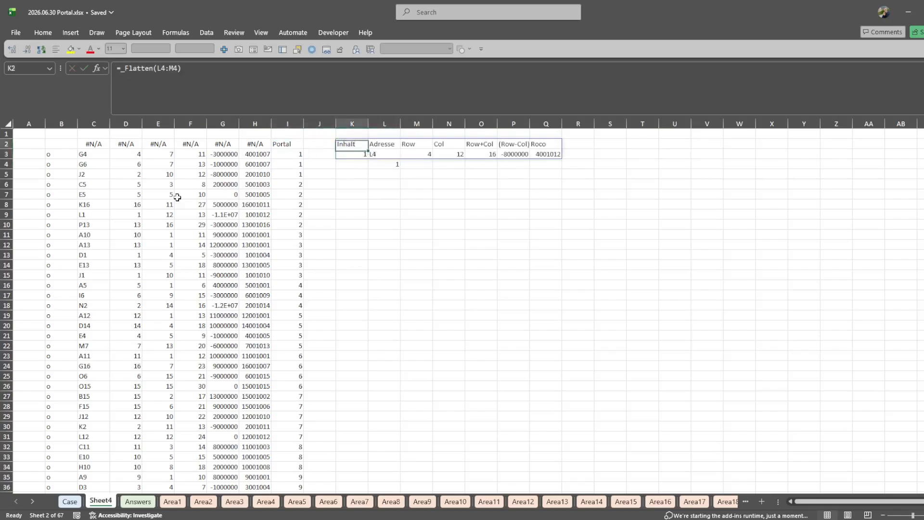
key("ctrl+shift+Right")
key("ctrl+c")
key("Home")
key("Right")
key("ctrl+v")
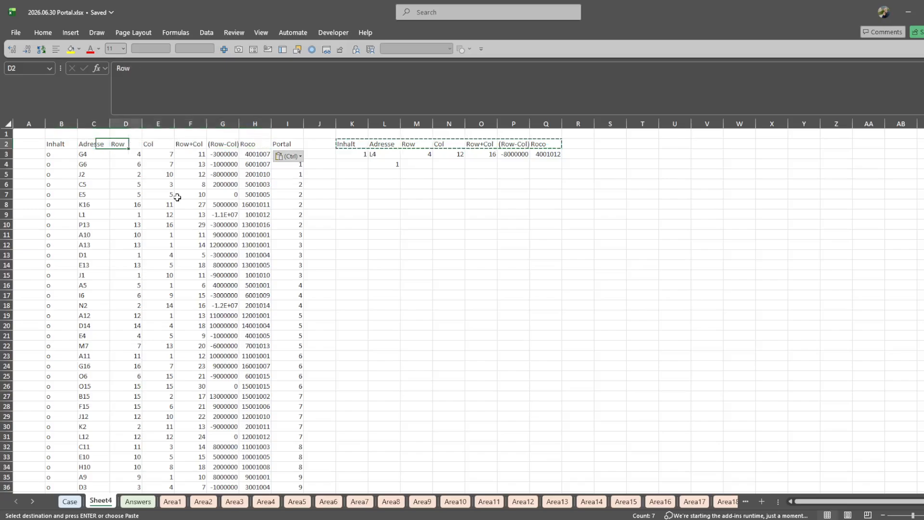
- Delete the helper _Flatten output starting in K2 and the helper value in L4
key("ctrl+Right")
key("ctrl+Right")
key("shift+Down")
key("ctrl+shift+Right")
key("Delete")
key("Down")
key("Down")
key("Right")
key("Delete")
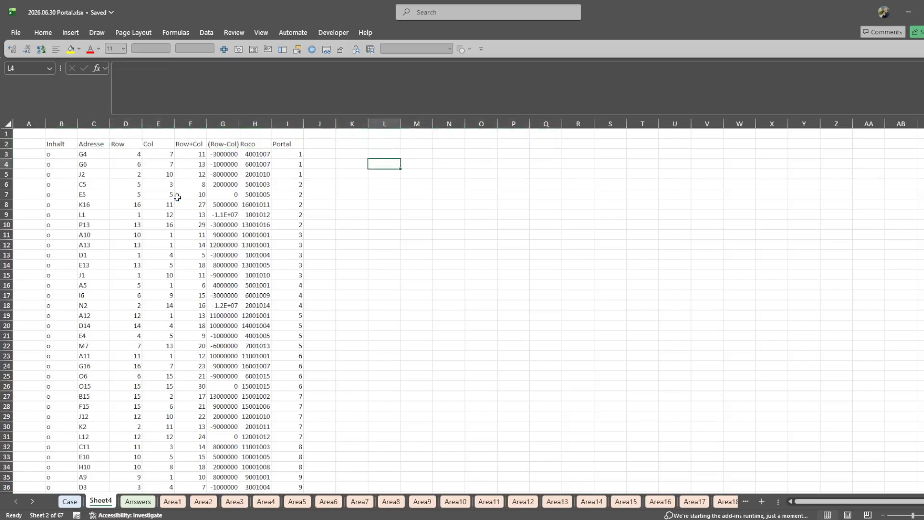
- Create named ranges for the portal list's columns from its top row only, excluding the left column
key("ctrl+Left")
key("ctrl+Left")
key("ctrl+a")
key("ctrl+shift+F3")
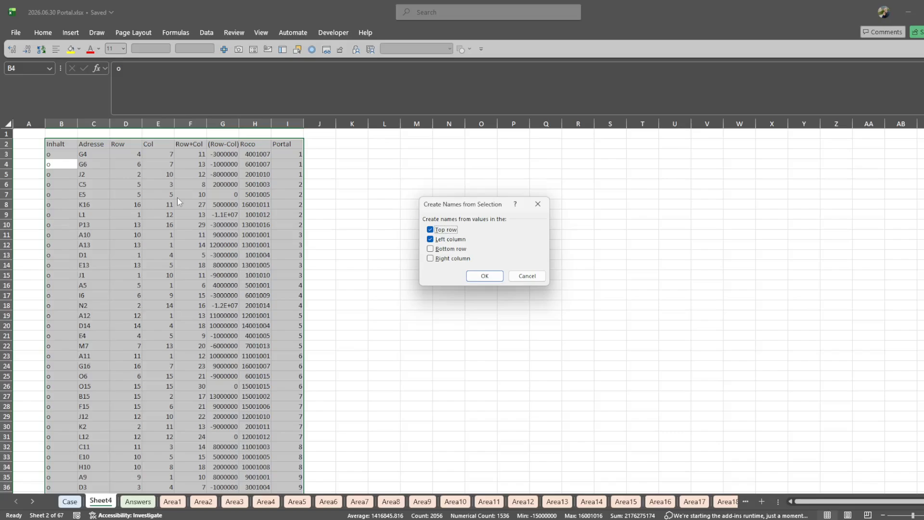
key("alt+l")
key("Return")
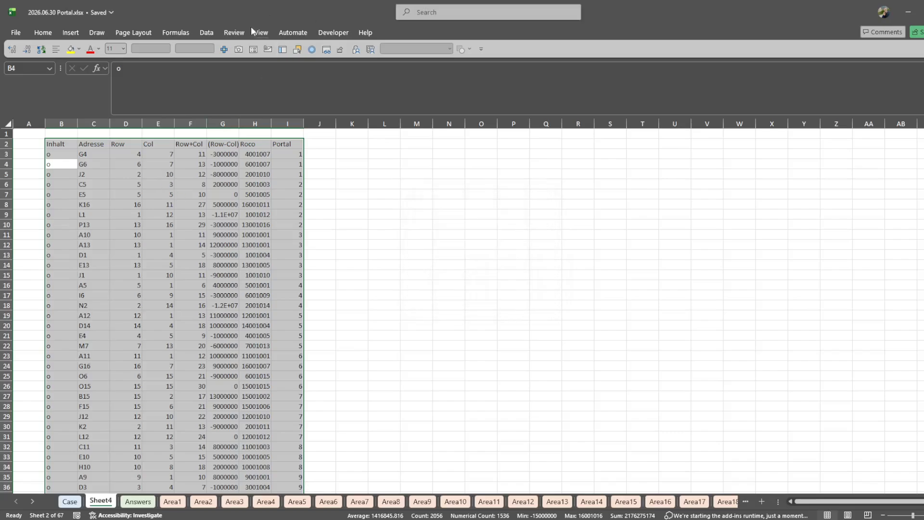
- Open a second window of the workbook and show the Case sheet in the first window
left_click(262, 32)
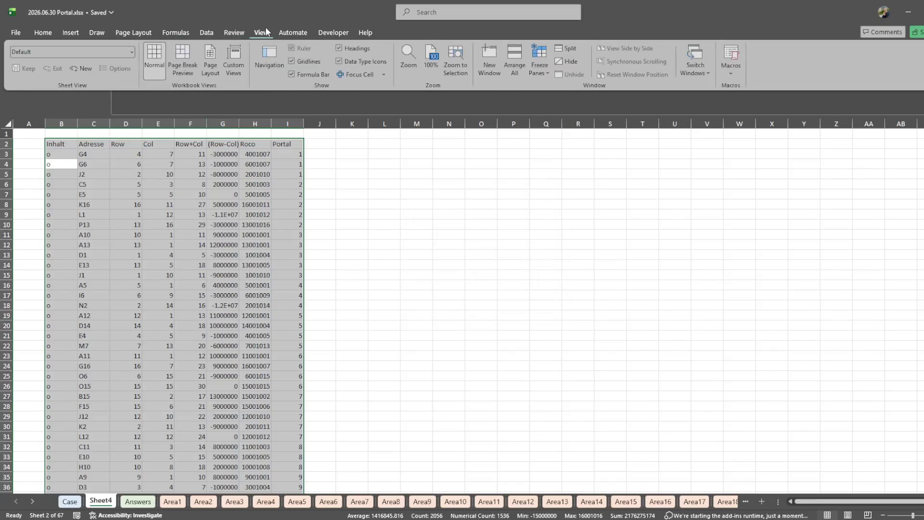
left_click(497, 71)
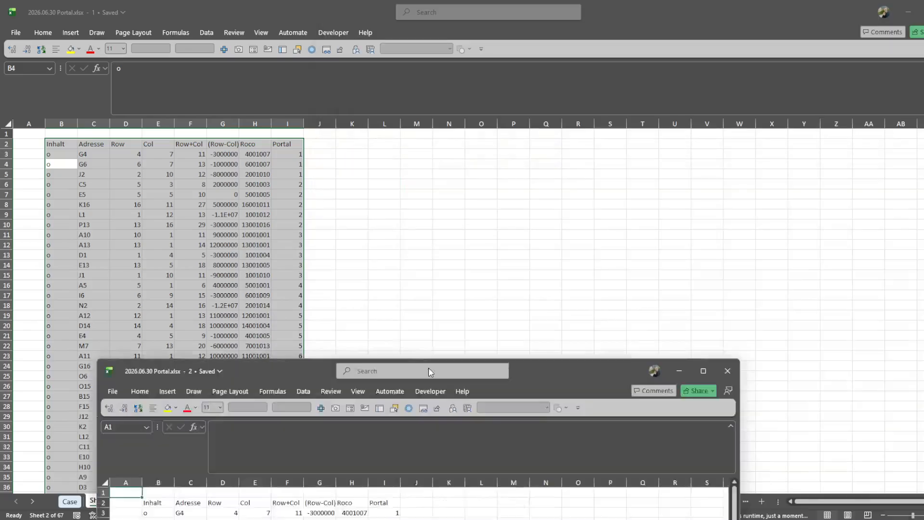
left_click(71, 501)
- Examine the bonus questions and the Level 1 question on the Case sheet
scroll(279, 400, "up", 20)
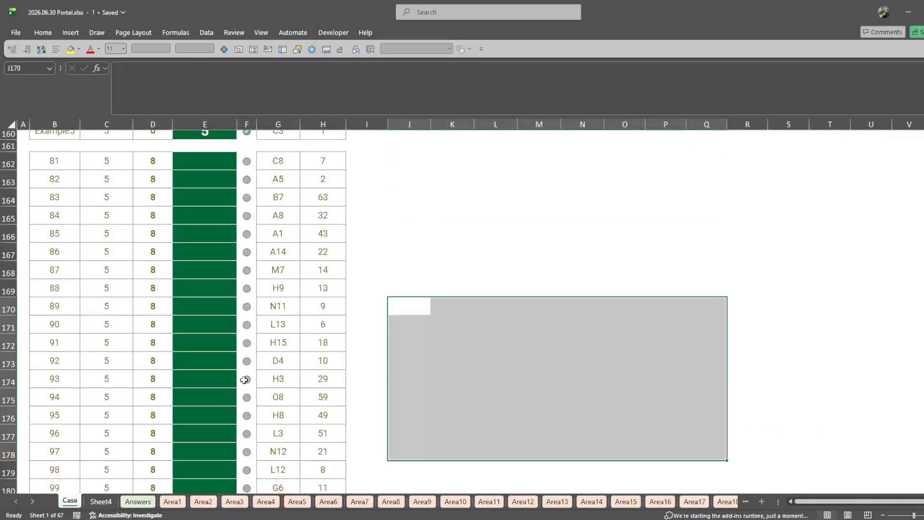
scroll(280, 401, "down", 5)
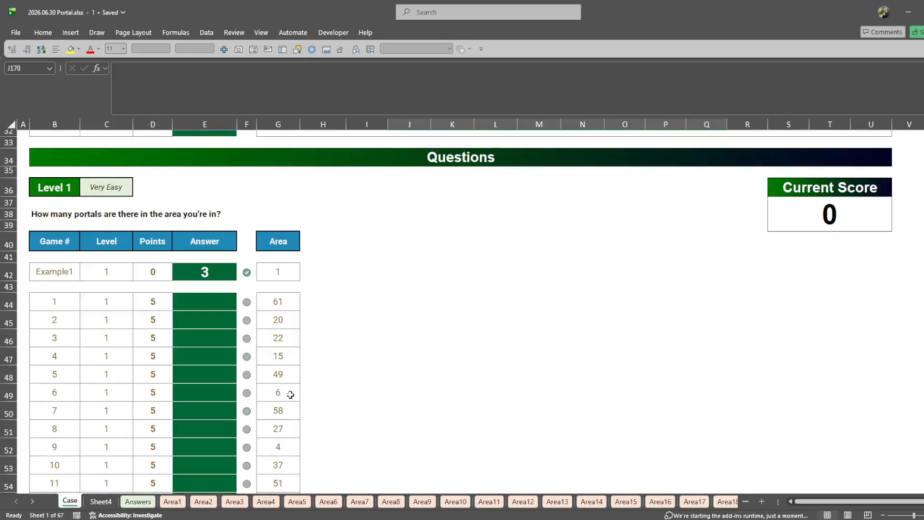
scroll(289, 392, "up", 2)
scroll(339, 174, "up", 2)
left_click(331, 182)
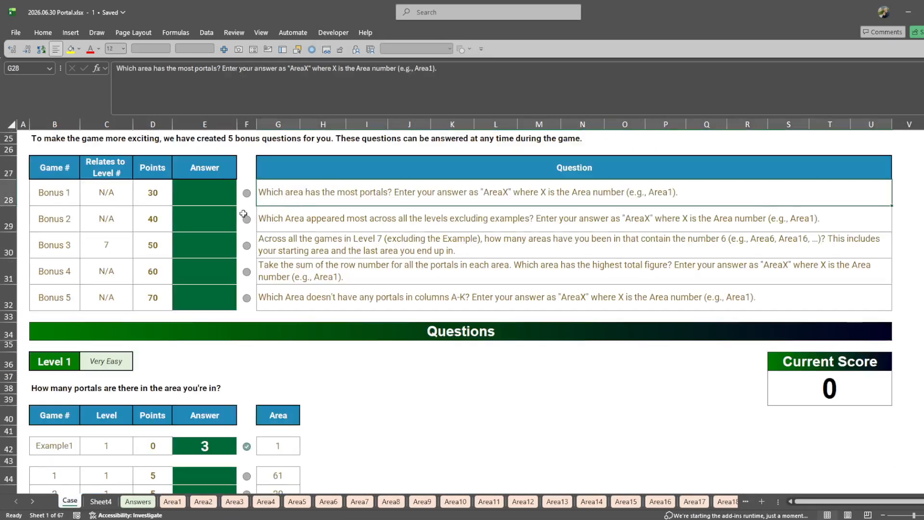
left_click(93, 463)
scroll(68, 407, "down", 1)
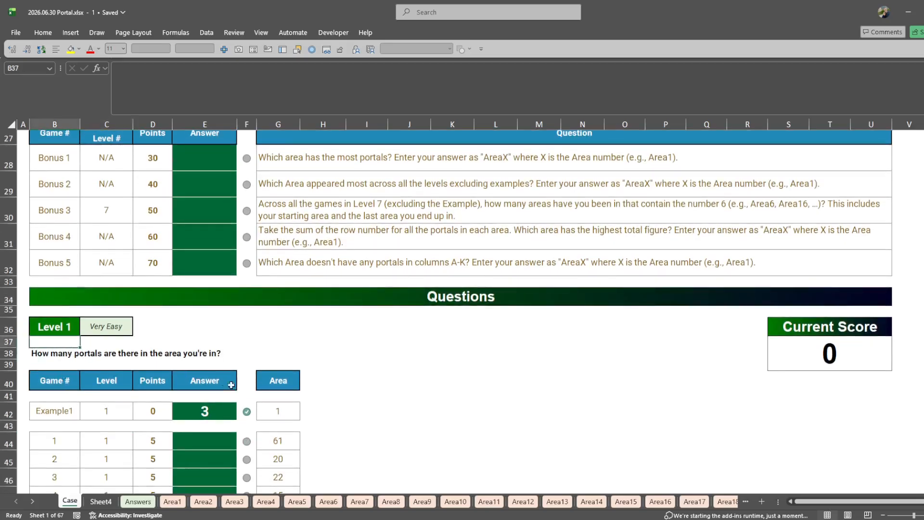
- Try to enter a COUNTIFS formula in H42 that counts area G42 in the Portal range
left_click(318, 408)
type("=countifs")
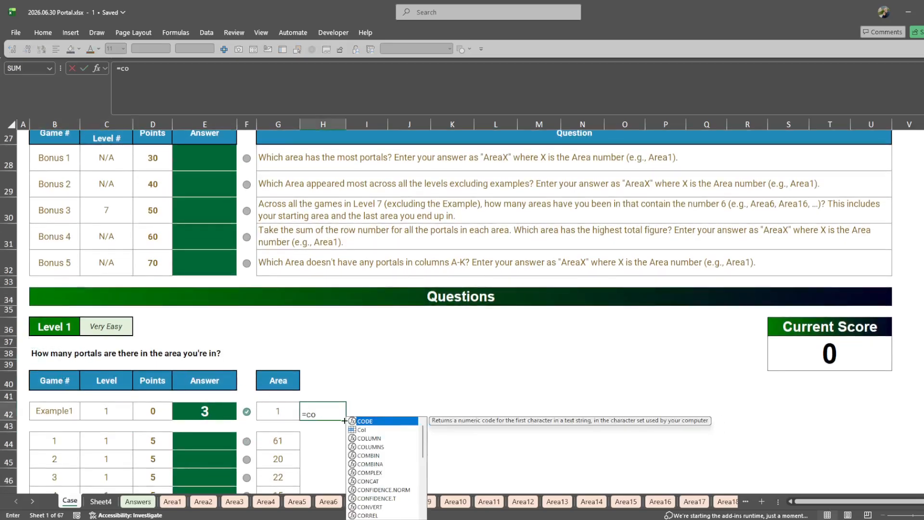
key("Tab")
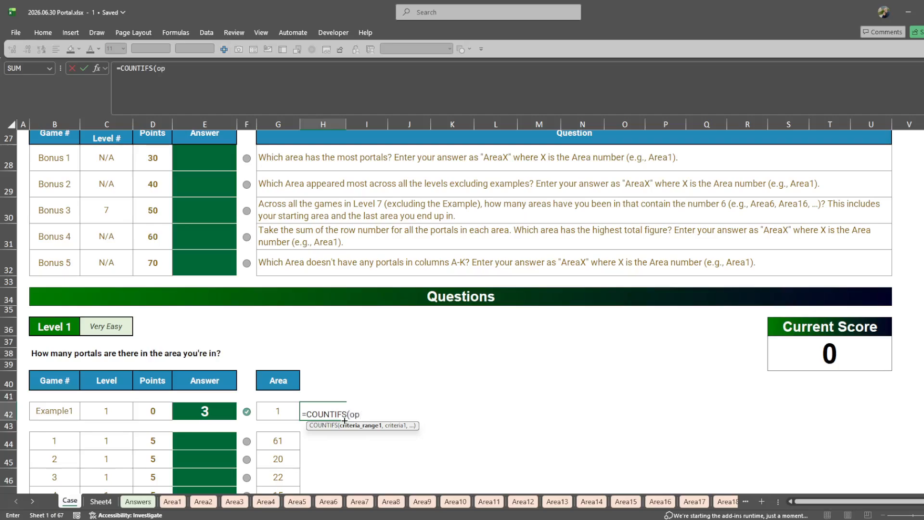
type("pr")
key("BackSpace")
type("ortal")
key("Tab")
type(".")
key("Left")
key("Return")
key("Return")
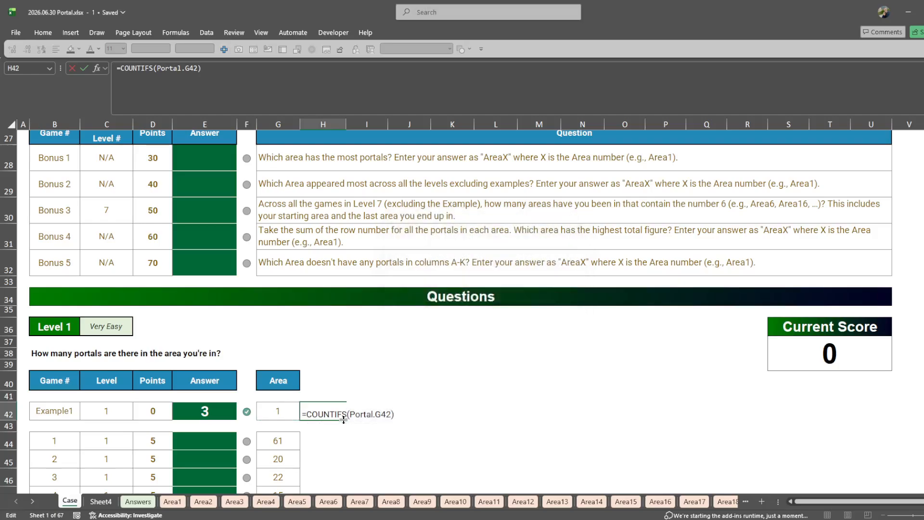
- Correct the separator to a comma and enter =COUNTIFS(Portal,G42) in H42
key("BackSpace")
key("BackSpace")
key("BackSpace")
key("BackSpace")
type(",")
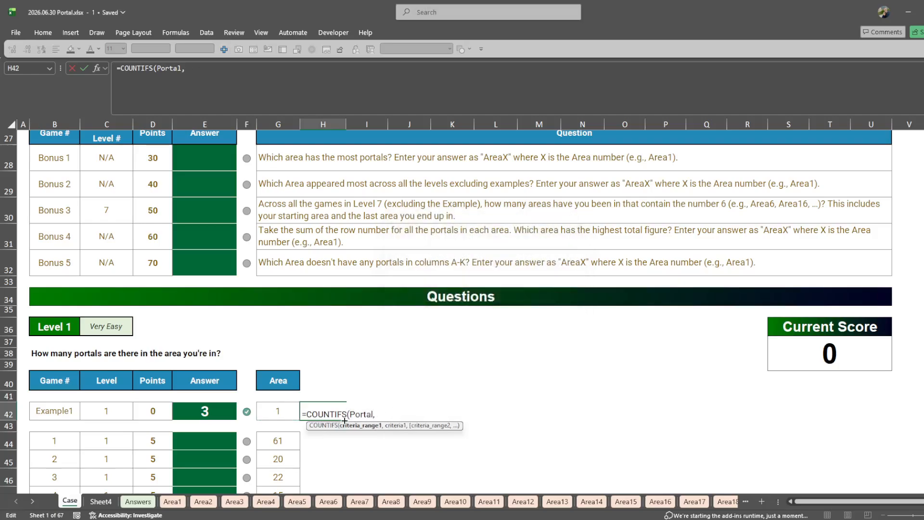
key("Left")
type(")")
key("Return")
- Copy the portal-count formula from H42 into H44 for the first Level 1 game
key("Up")
key("ctrl+c")
key("ctrl+Down")
key("Down")
key("ctrl+v")
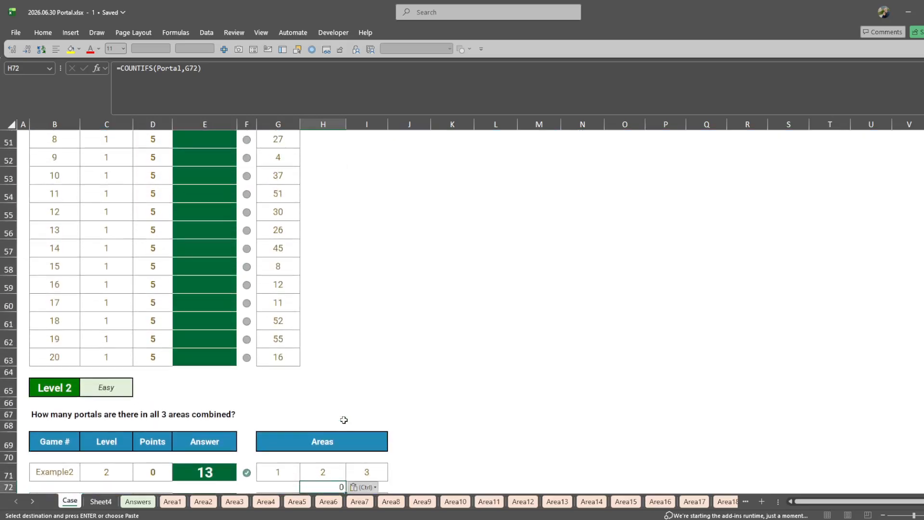
key("ctrl+z")
key("ctrl+Up")
key("ctrl+Up")
key("Down")
key("Down")
key("ctrl+v")
- Fill the portal-count formula through H63 for the remaining Level 1 games
key("Left")
key("ctrl+Down")
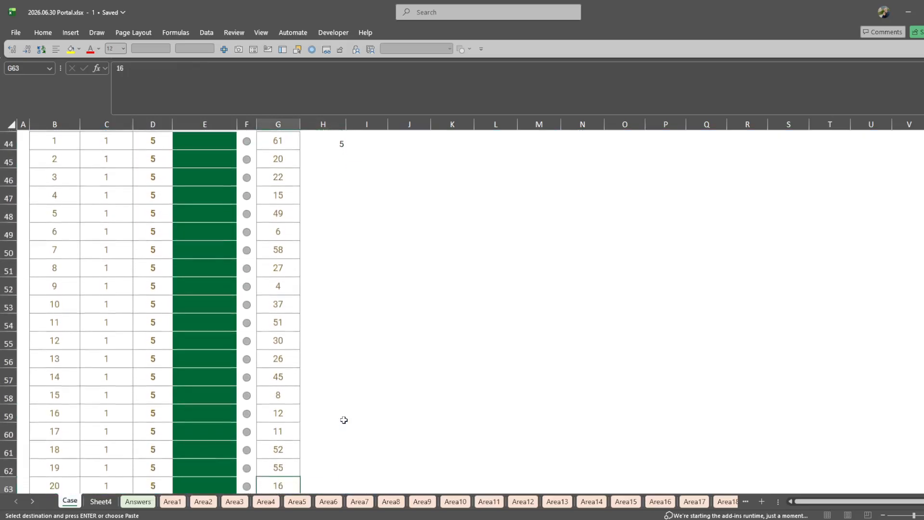
key("Right")
key("ctrl+shift+Up")
key("ctrl+v")
- Paste the Level 1 portal counts as values into the Answer cells E44:E63
key("ctrl+c")
key("ctrl+Up")
key("Left")
key("Left")
key("Left")
key("ctrl+shift+v")
- Reuse the COUNTIFS formula text from H62 in J71 and change its criteria to the Level 2 example areas G71:I71
key("ctrl+Down")
key("Down")
scroll(345, 422, "down", 7)
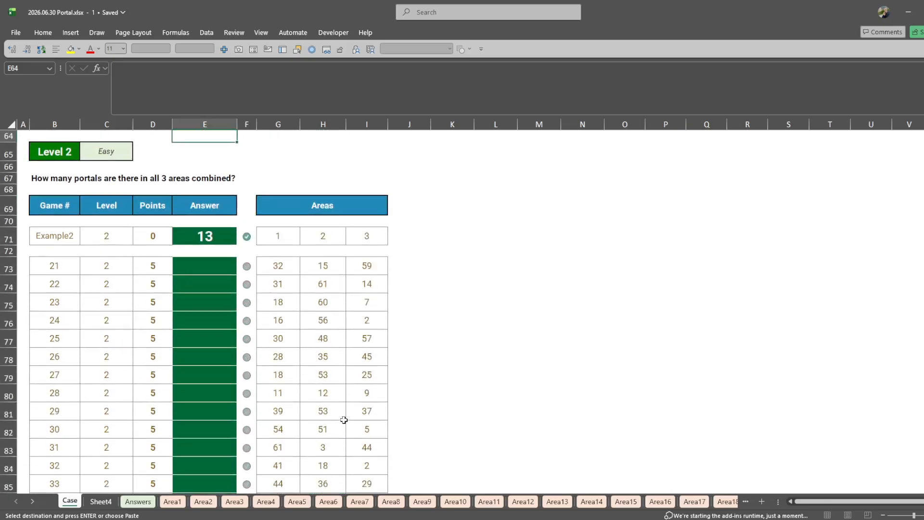
scroll(345, 423, "up", 2)
left_click(297, 180)
key("Right")
key("F2")
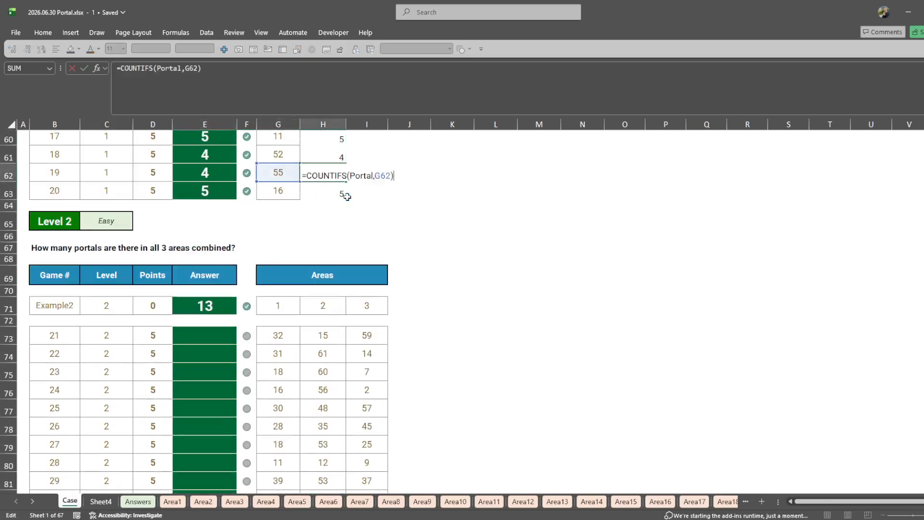
key("Escape")
left_click(425, 293)
double_click(414, 309)
key("ctrl+v")
double_click(470, 308)
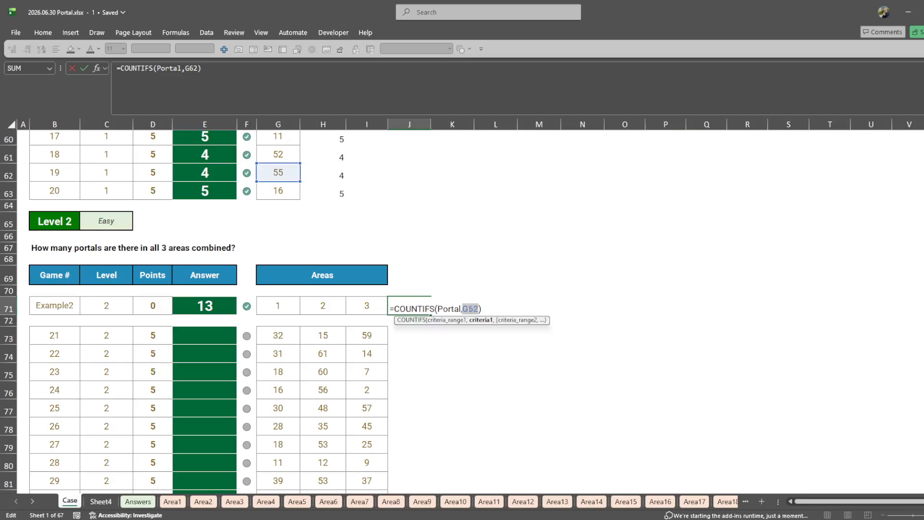
left_click_drag(291, 304, 377, 310)
- Wrap the J71 formula in SUM so it reads =SUM(COUNTIFS(Portal,G71:I71))
key("F2")
key("Home")
key("Right")
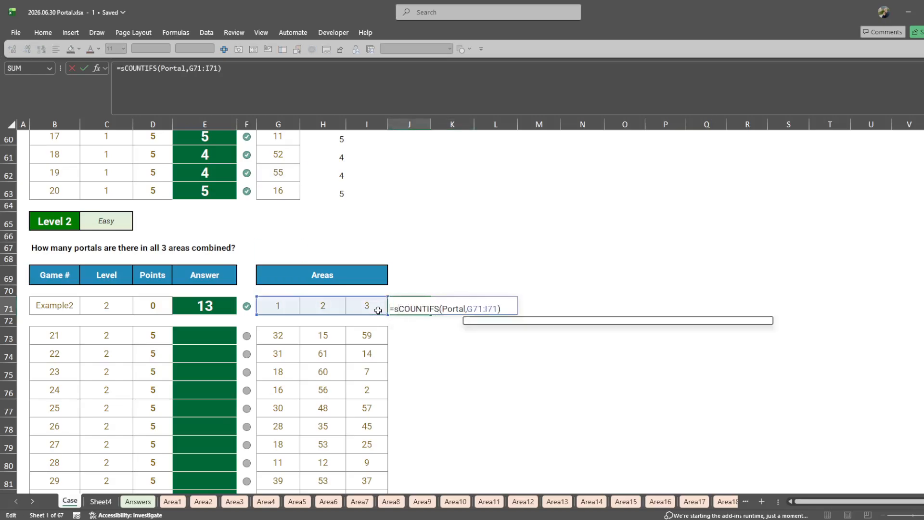
type("si")
key("BackSpace")
type("um(")
key("ctrl+Return")
key("Return")
- Copy the J71 formula to J73:J92 for all Level 2 games
key("ctrl+c")
key("Down")
key("Down")
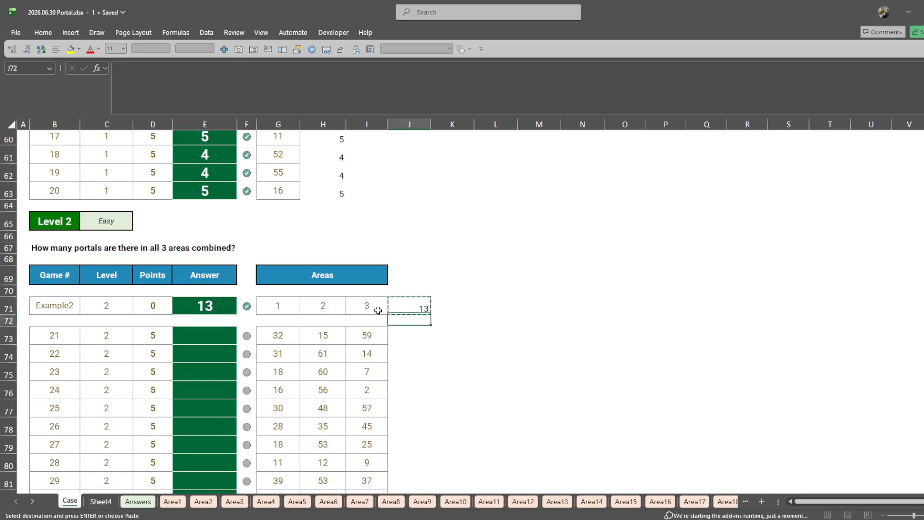
key("ctrl+v")
key("Left")
key("ctrl+Down")
key("Right")
key("ctrl+shift+Up")
key("ctrl+v")
- Paste the Level 2 totals as values into the Answer cells E73:E92
key("ctrl+c")
key("ctrl+Left")
key("Left")
key("ctrl+shift+v")
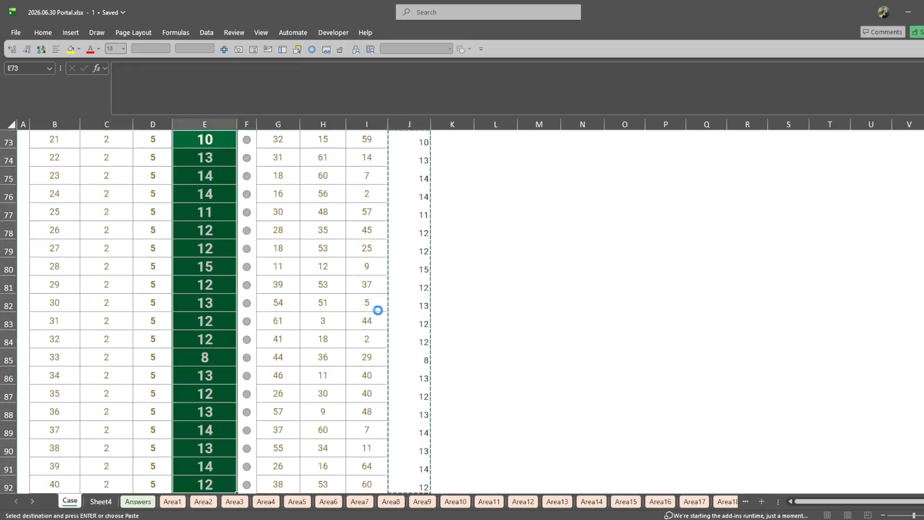
key("Page_Down")
key("Escape")
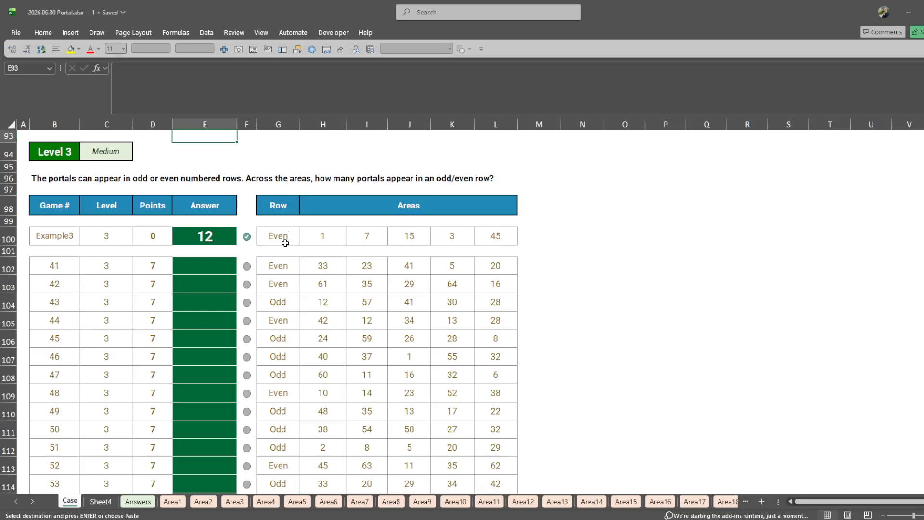
left_click(539, 236)
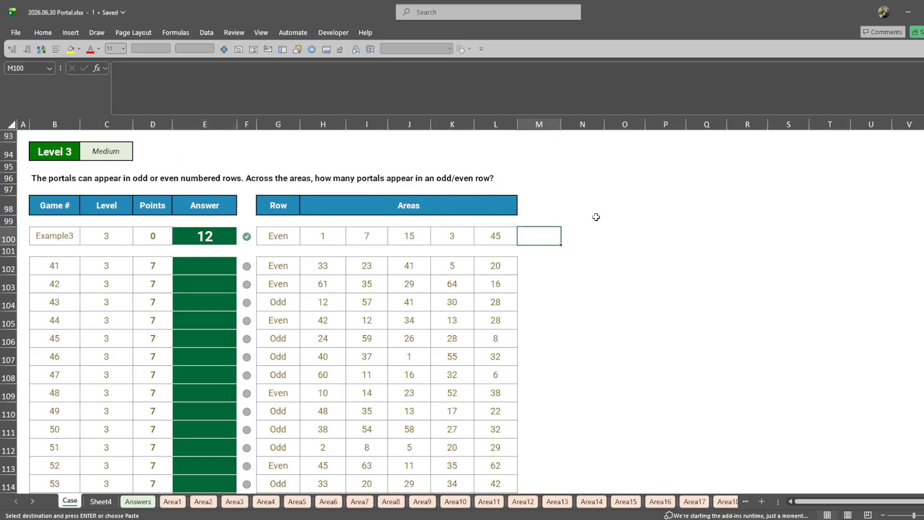
type("=filter")
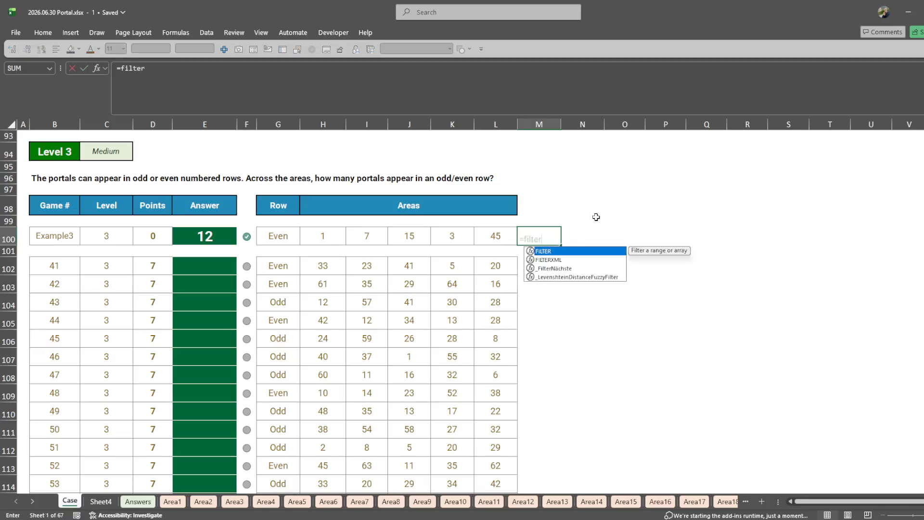
key("Escape")
- Close the Accessibility Assistant on Sheet4 and add the header OddEven in J2 beside the Portal column
scroll(530, 211, "up", 1)
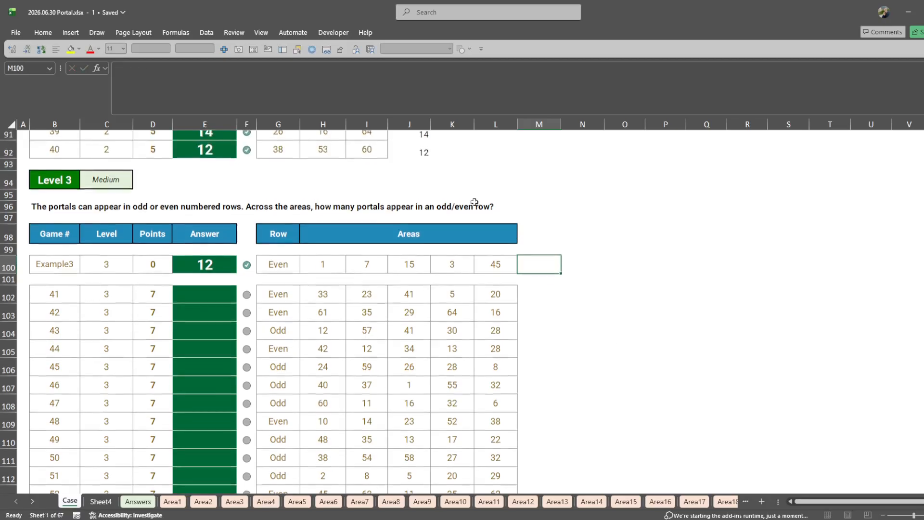
left_click(100, 501)
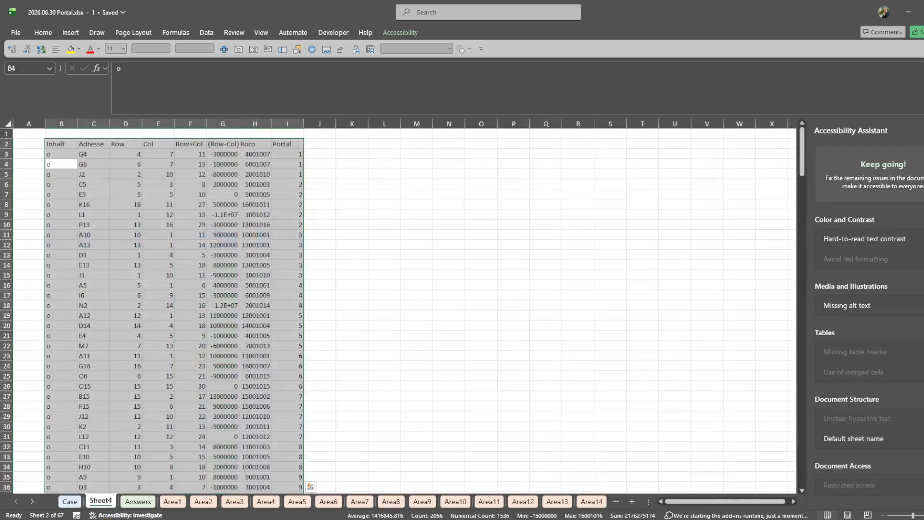
left_click(922, 131)
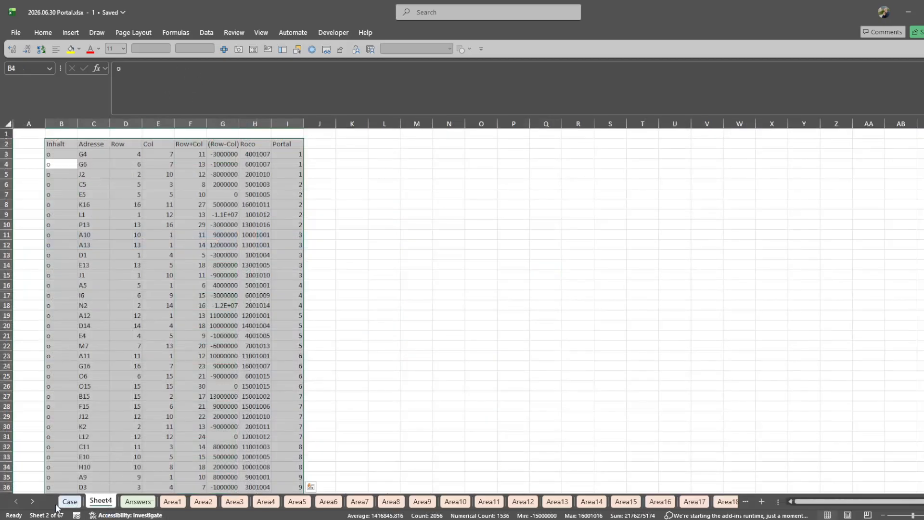
left_click(287, 144)
left_click(320, 143)
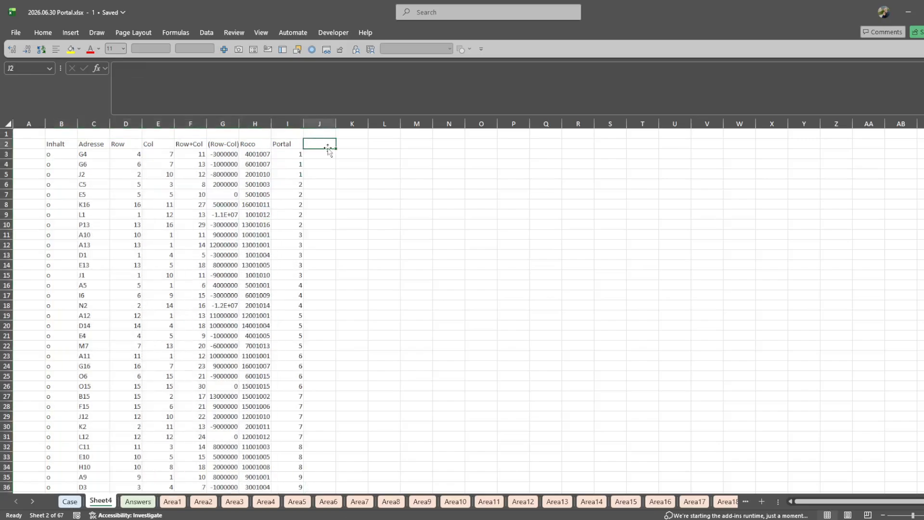
type("OddEven")
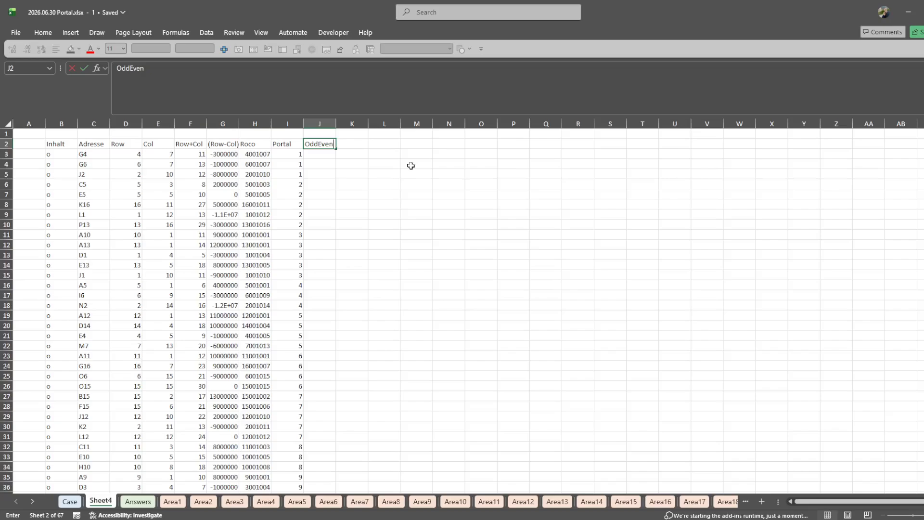
key("Return")
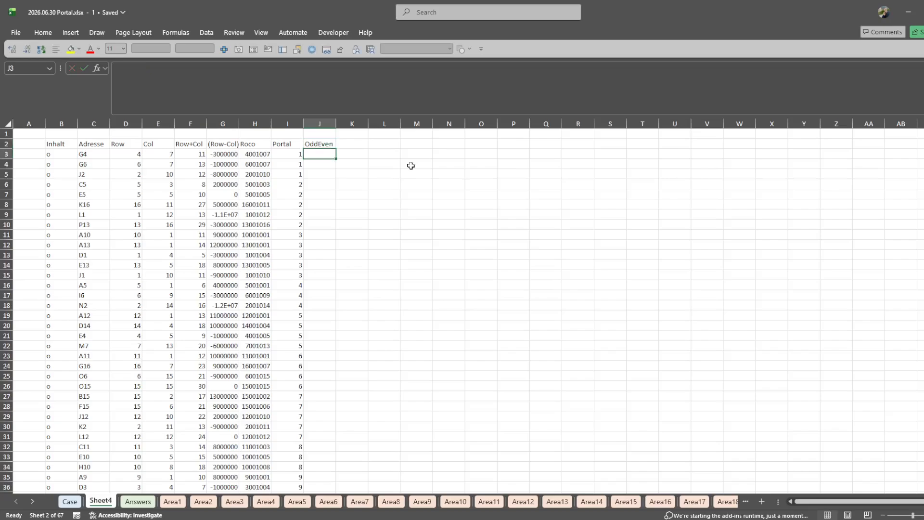
type("=")
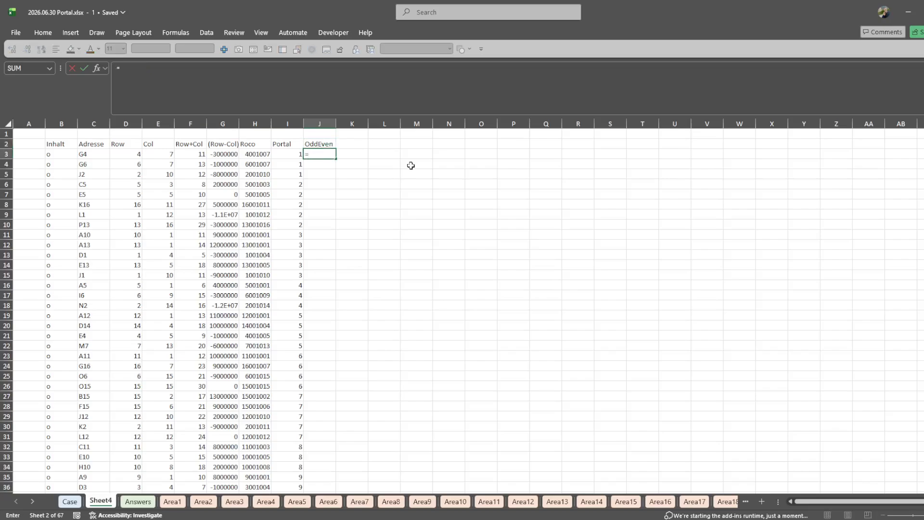
key("Tab")
key("Left")
type("=IF(MOD(")
key("Left")
key("Left")
key("Left")
key("Left")
key("Left")
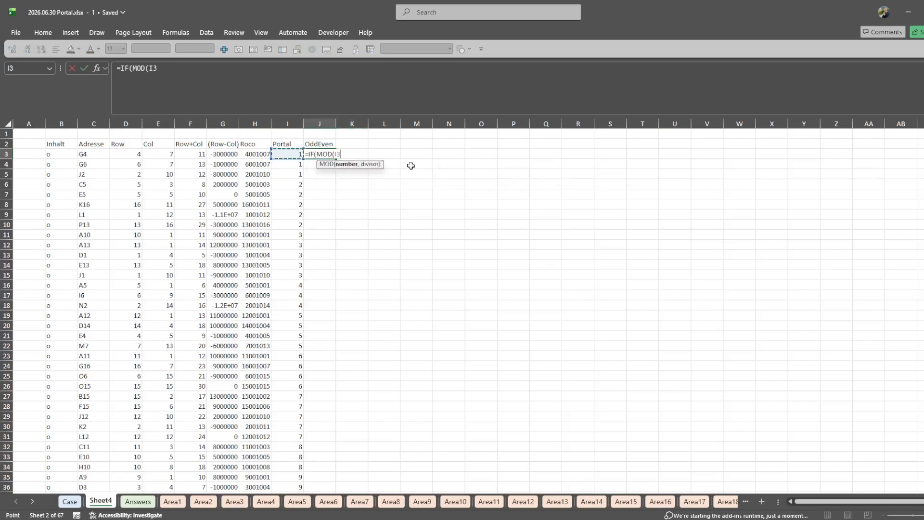
key("Escape")
key("ctrl+Page_Up")
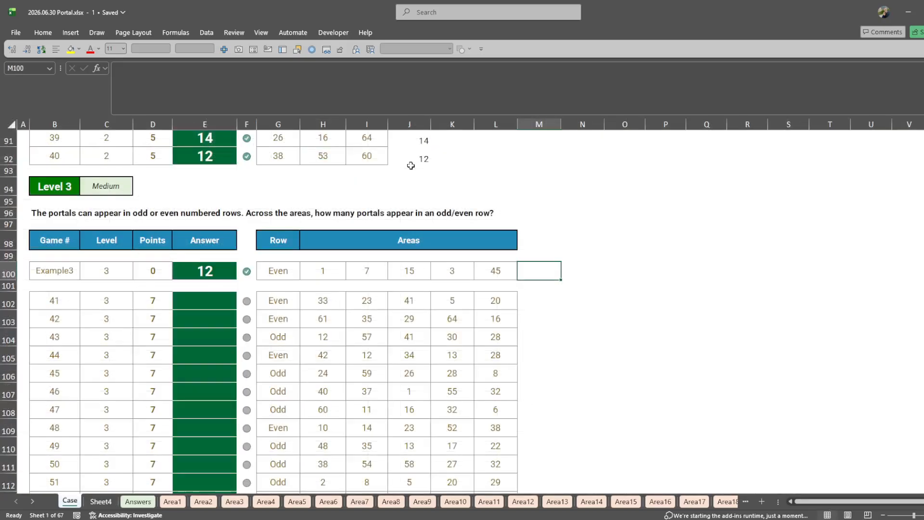
key("ctrl+Page_Down")
- Start an IF formula in J3 that tests the row number in D3 with MOD and divisor 2
type("=o")
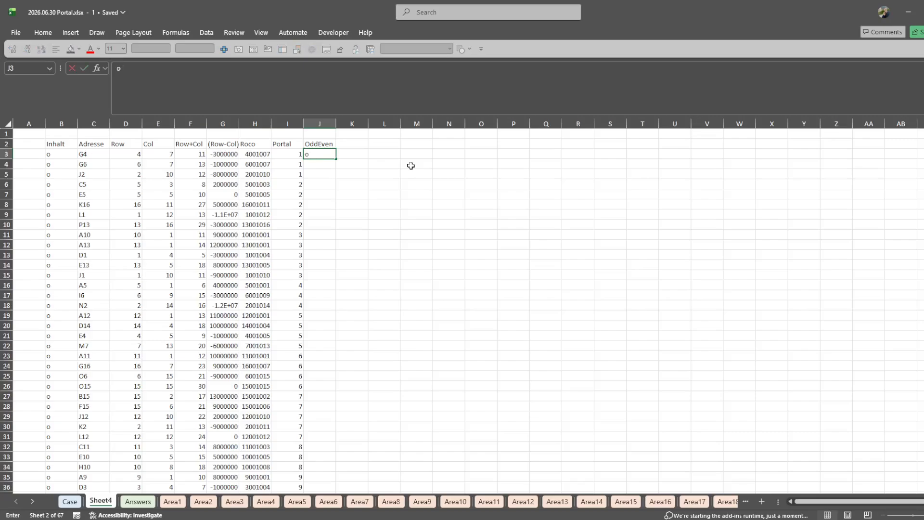
type("ifIF(MOD(")
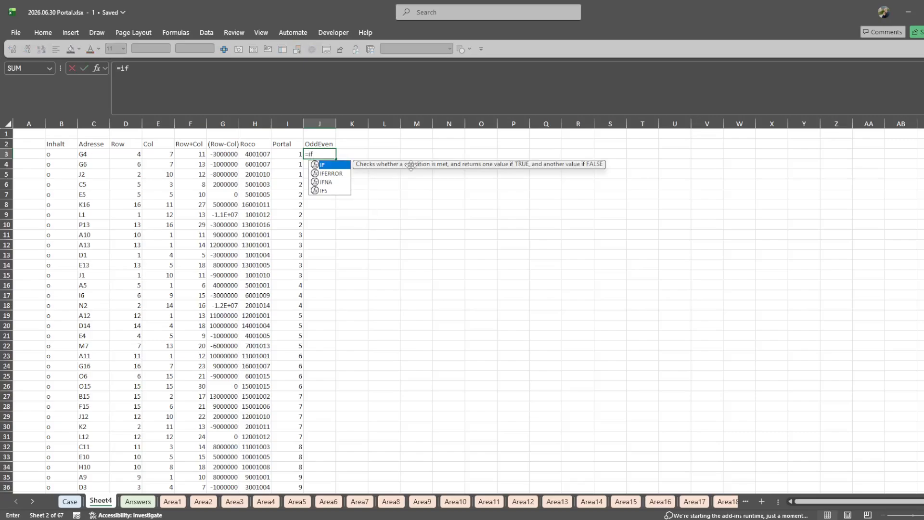
key("Left")
key("Left")
key("Left")
key("Left")
key("Left")
key("Left")
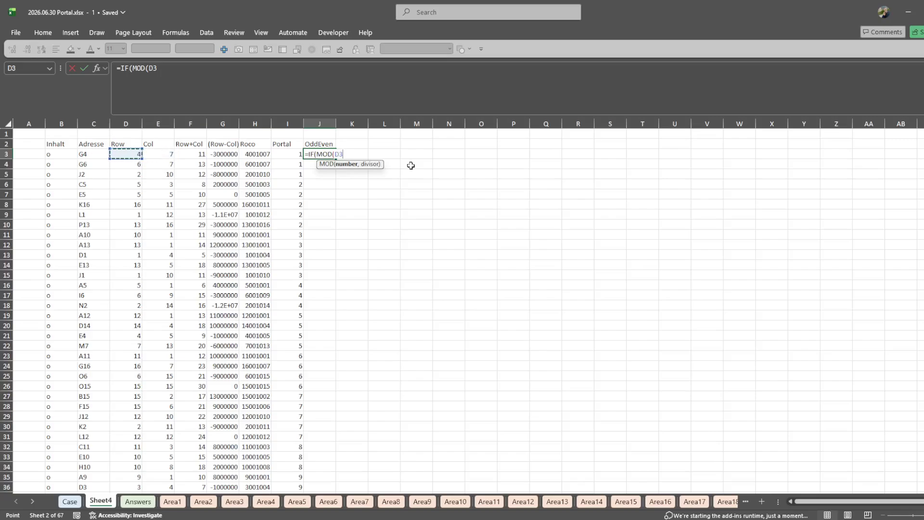
type(";2)")
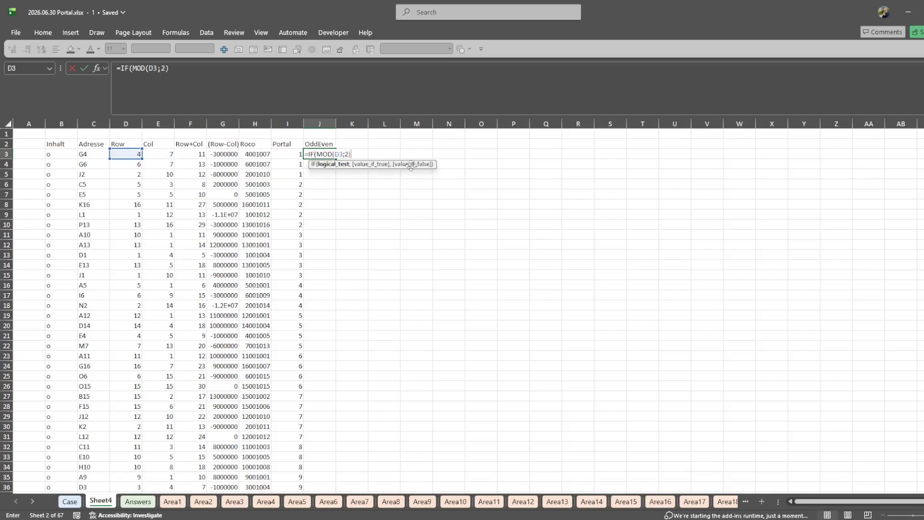
type(",")
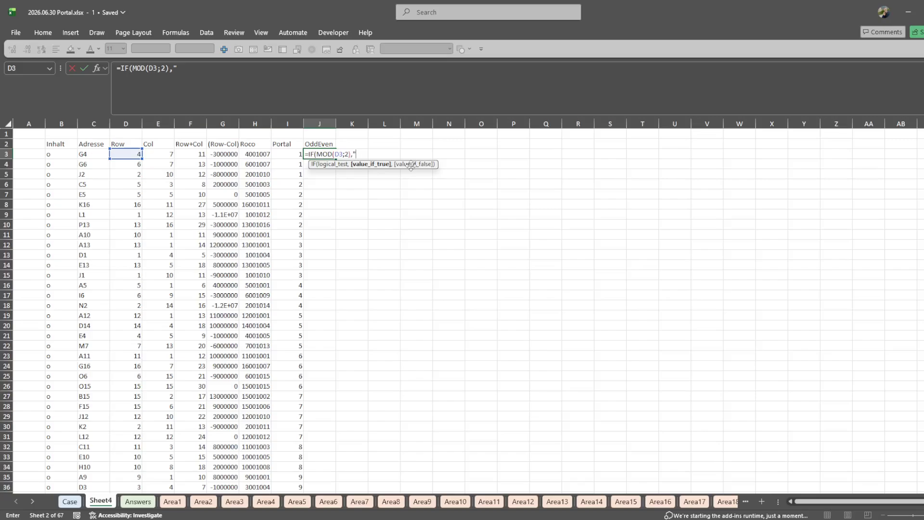
- Complete the J3 formula with the results "Odd" and "even" and a comma separator, giving =IF(MOD(D3,2),"Odd","even")
left_click(330, 165)
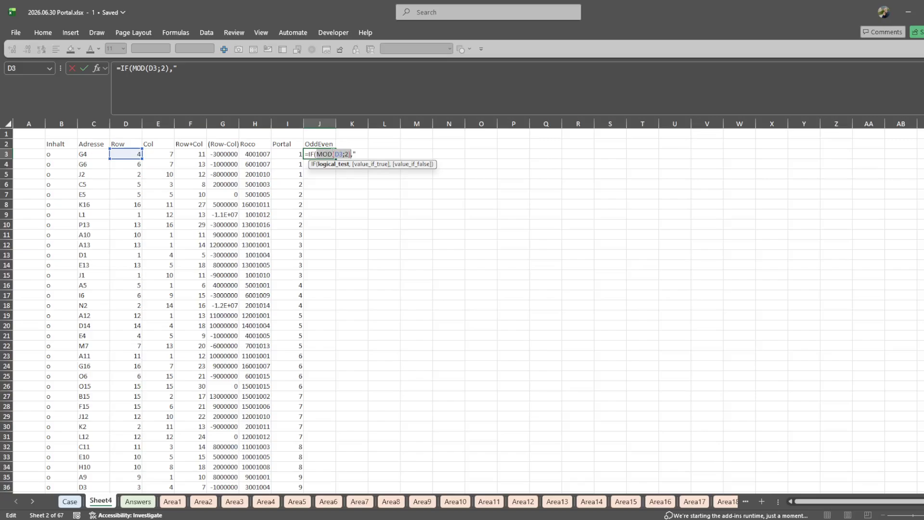
left_click(360, 152)
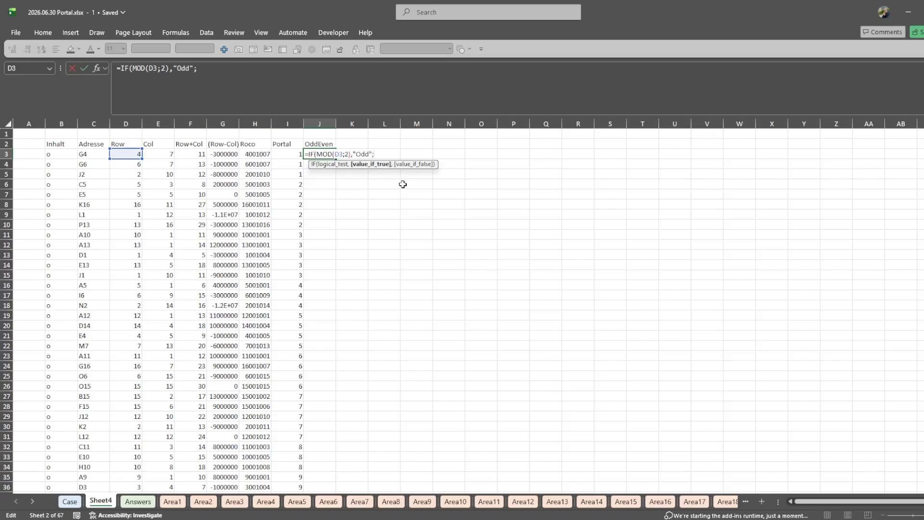
key("BackSpace")
type(",\"even")
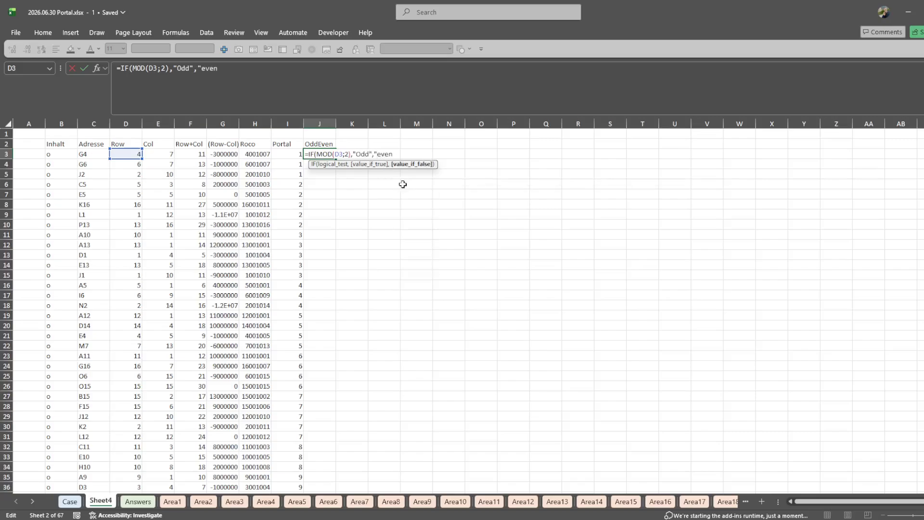
type("\")")
key("Return")
key("Return")
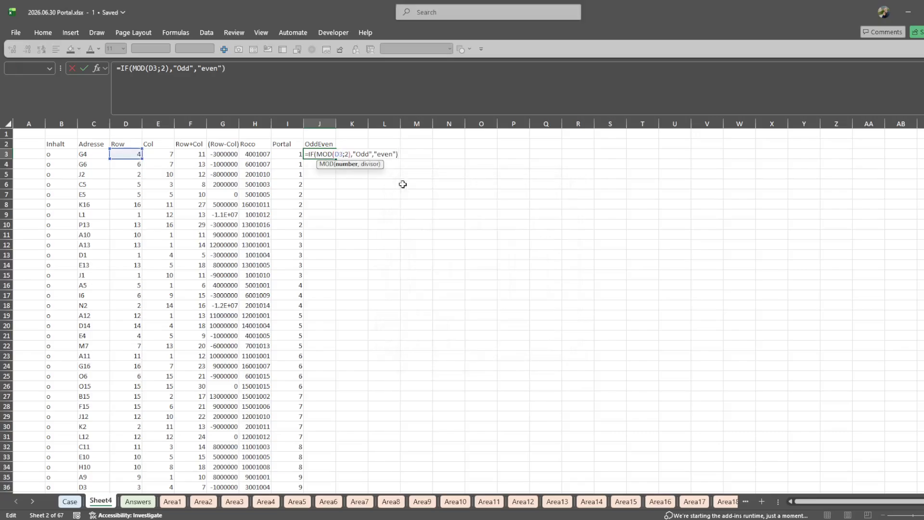
key("BackSpace")
type(",")
key("Return")
- Copy the odd/even formula from J3 down the OddEven column to the last portal row
key("Up")
key("ctrl+c")
key("Left")
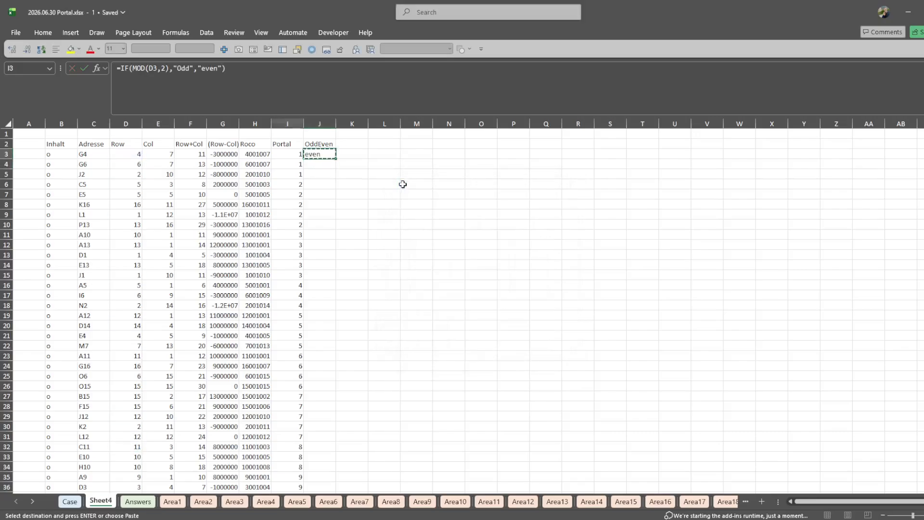
key("ctrl+Down")
key("Right")
key("ctrl+shift+Up")
key("ctrl+v")
- Create a named range for the OddEven column from its header in J2
key("ctrl+Up")
key("ctrl+shift+Down")
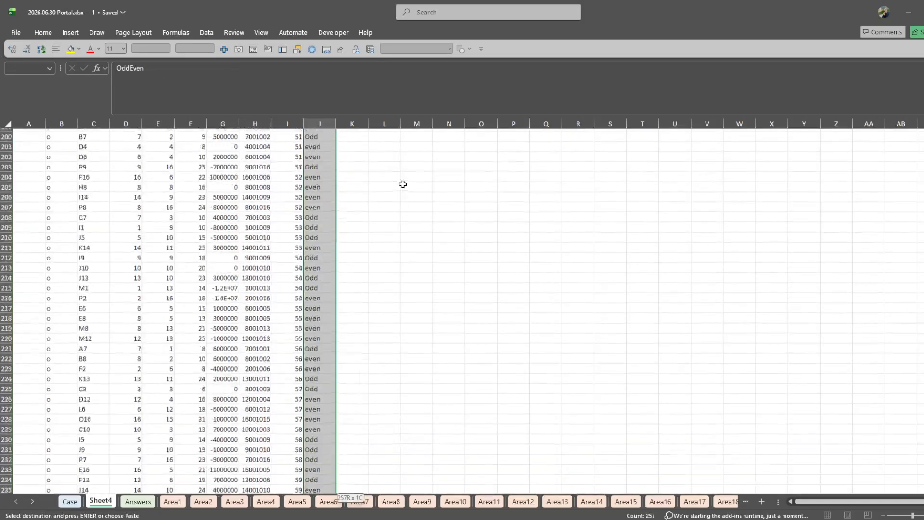
key("ctrl+shift+F3")
key("Return")
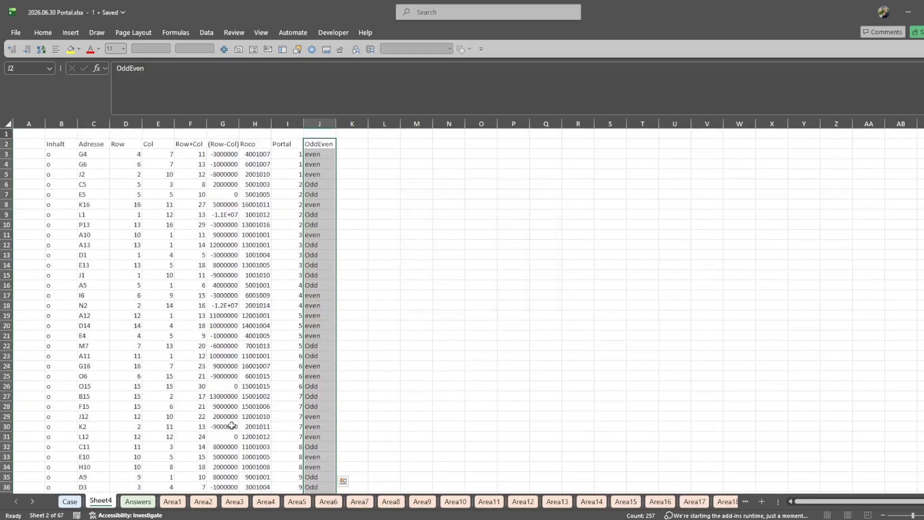
- Start a COUNTIFS formula in cell M100 of the Case sheet, beside the Level 3 example
left_click(70, 501)
left_click(554, 271)
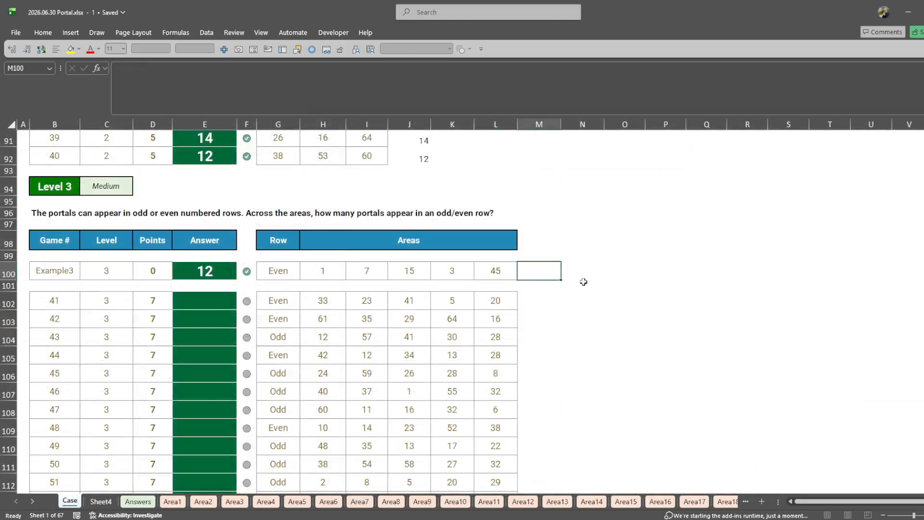
type("=Countsif")
key("BackSpace")
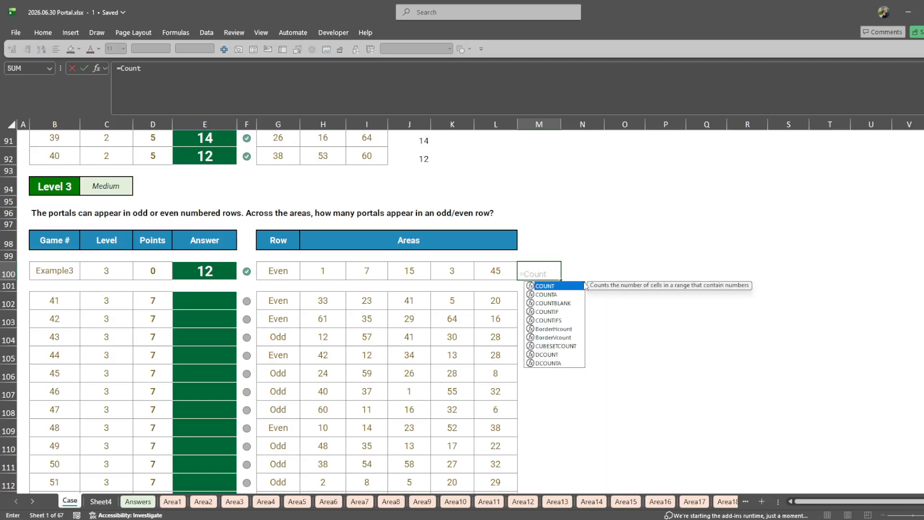
key("Down")
key("Down")
key("Down")
key("Down")
key("Tab")
- Enter the named range Portal as the first criteria range of the COUNTIFS formula
key("Left")
key("Left")
key("Left")
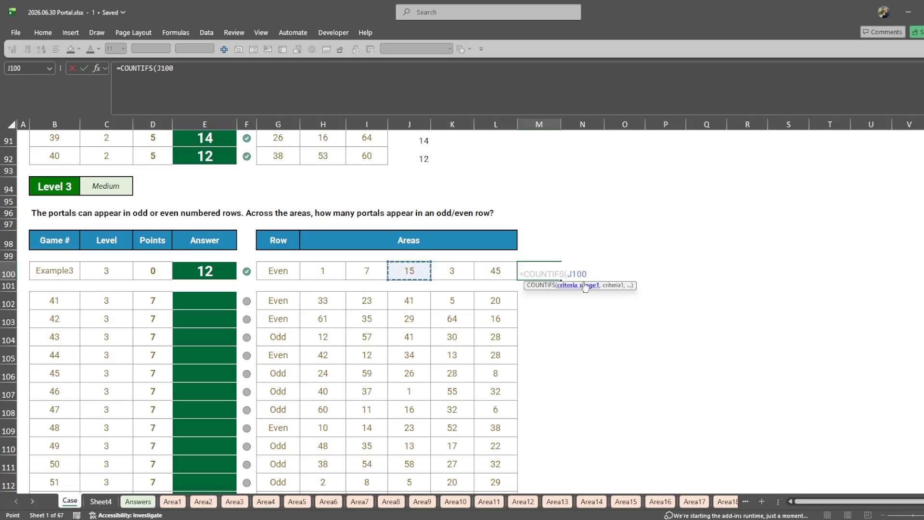
key("BackSpace")
key("BackSpace")
key("BackSpace")
key("BackSpace")
type("Portal")
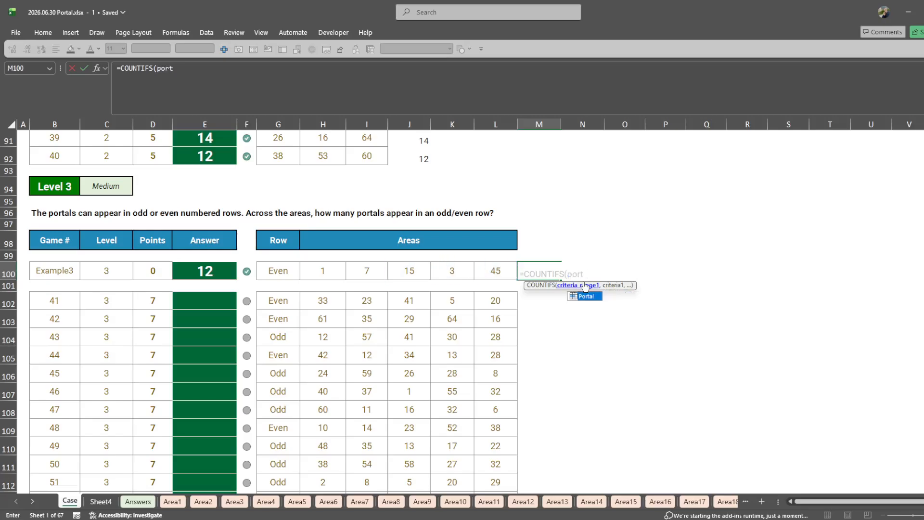
key("Return")
key("Return")
type(",")
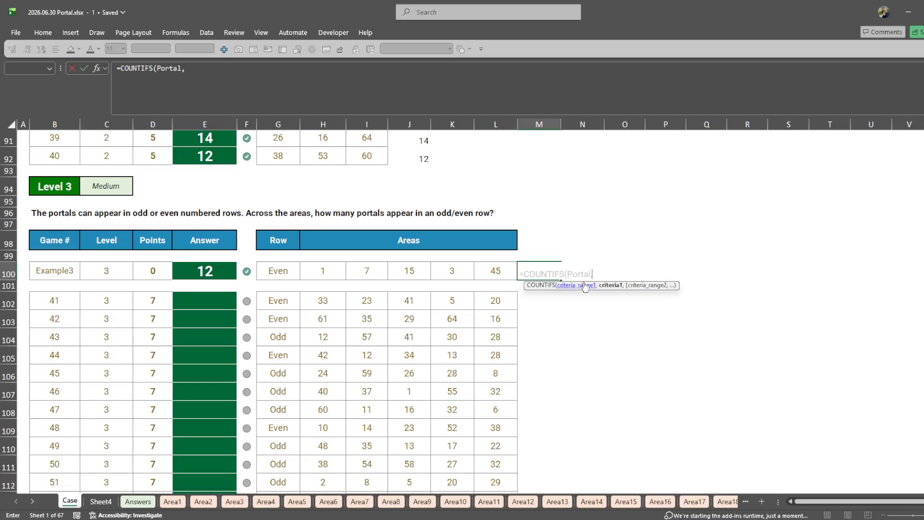
- Set the example's areas H100:L100 as the first criterion and the named range OddEven as the second criteria range
key("Left")
key("Left")
key("shift+Right")
key("shift+Left")
key("shift+Left")
key("shift+Left")
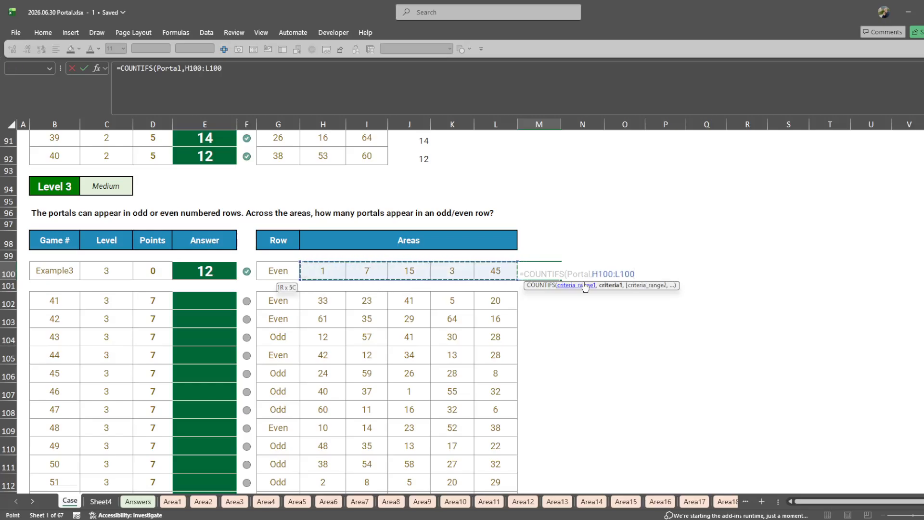
type(",odd")
key("Down")
key("Tab")
type(",")
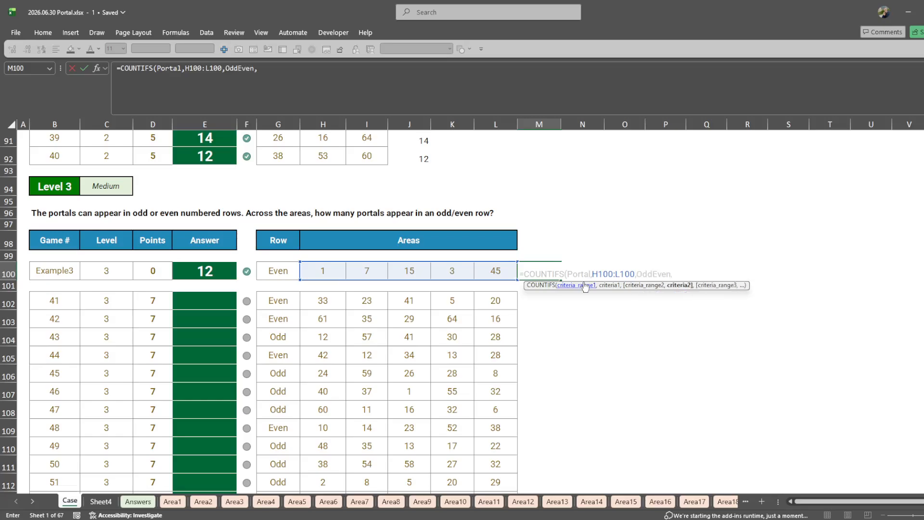
- Finish the count with criterion G100 and wrap it in SUM, giving =SUM(COUNTIFS(Portal,H100:L100,OddEven,G100))
key("Left")
key("Left")
key("Left")
key("Left")
key("Left")
key("Left")
type(")")
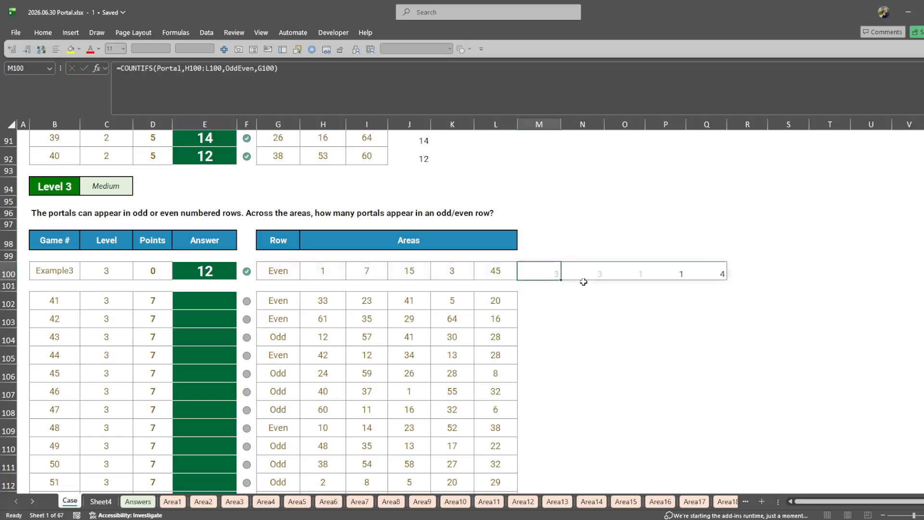
key("Right")
type("sum(")
key("ctrl+Return")
key("Return")
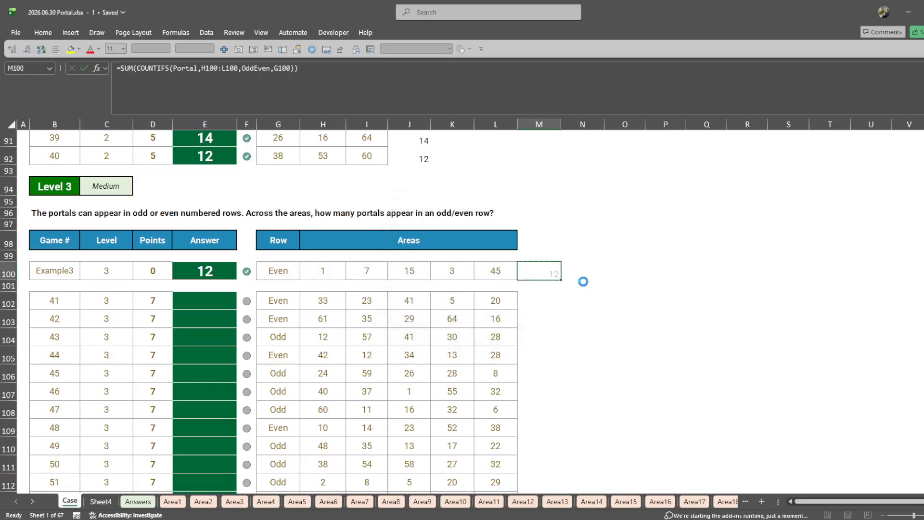
- Copy the M100 formula to all Level 3 games in M102:M121
key("ctrl+c")
key("Down")
key("Down")
key("ctrl+v")
key("Left")
key("ctrl+Down")
key("Right")
key("ctrl+shift+Up")
key("ctrl+v")
- Paste the Level 3 formula results as values into the answer cells E102:E121
key("ctrl+c")
key("ctrl+Left")
key("Left")
key("ctrl+shift+v")
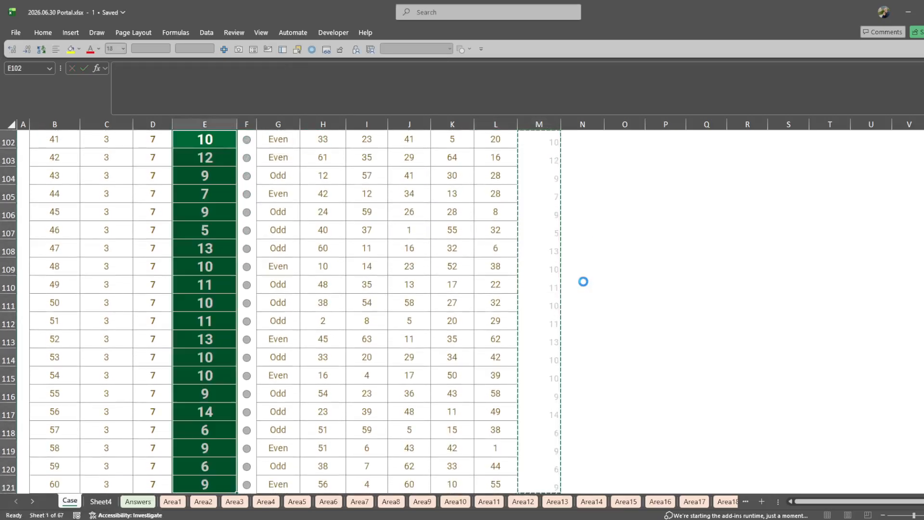
- Build =XLOOKUP(G130,Adresse,Portal) in H130 beside the Level 4 example to look up the position's area number
scroll(584, 281, "down", 5)
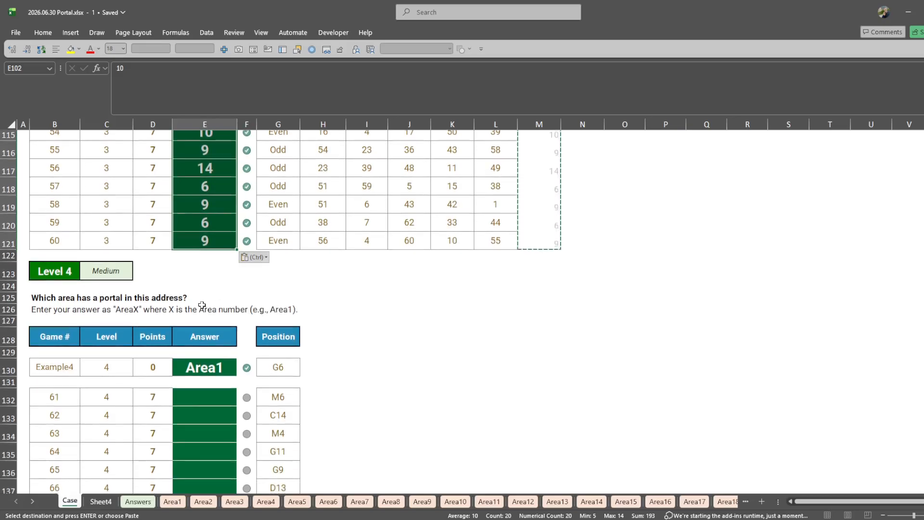
scroll(191, 312, "down", 1)
left_click(329, 332)
type("=xlo")
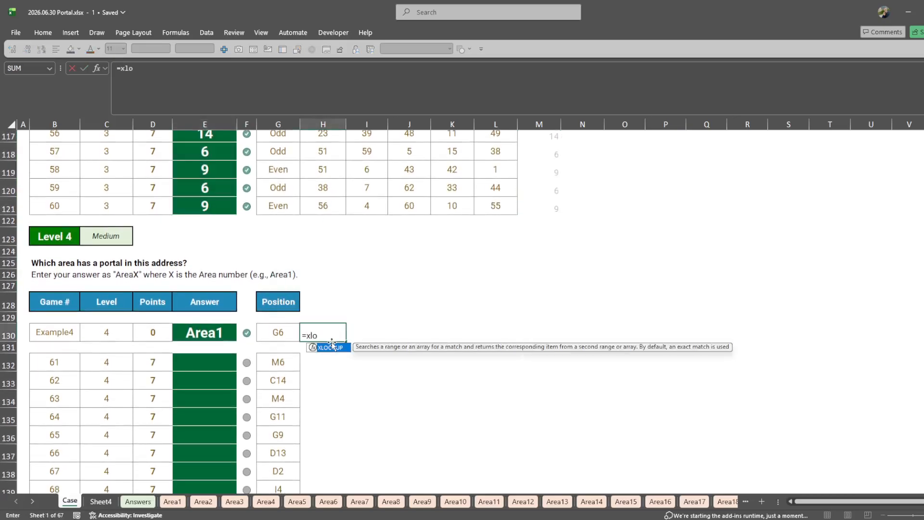
key("Tab")
key("Left")
type(",a")
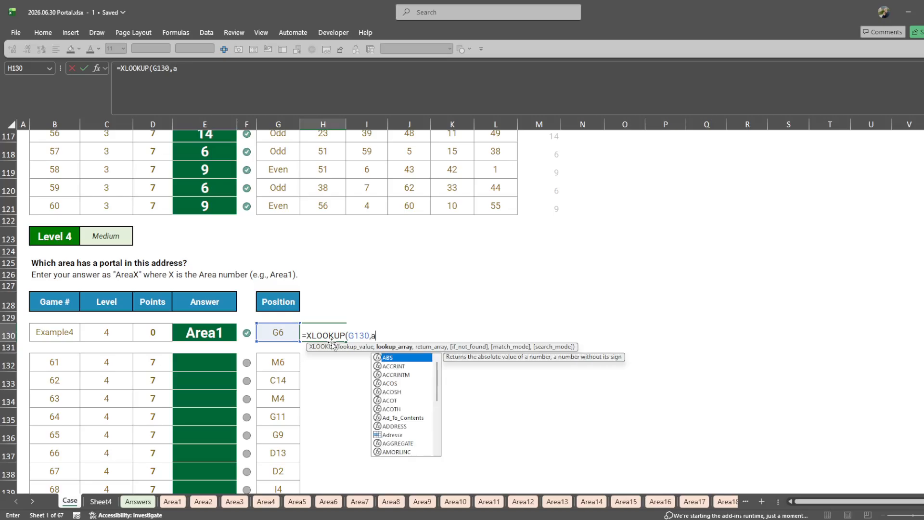
key("BackSpace")
type("adre")
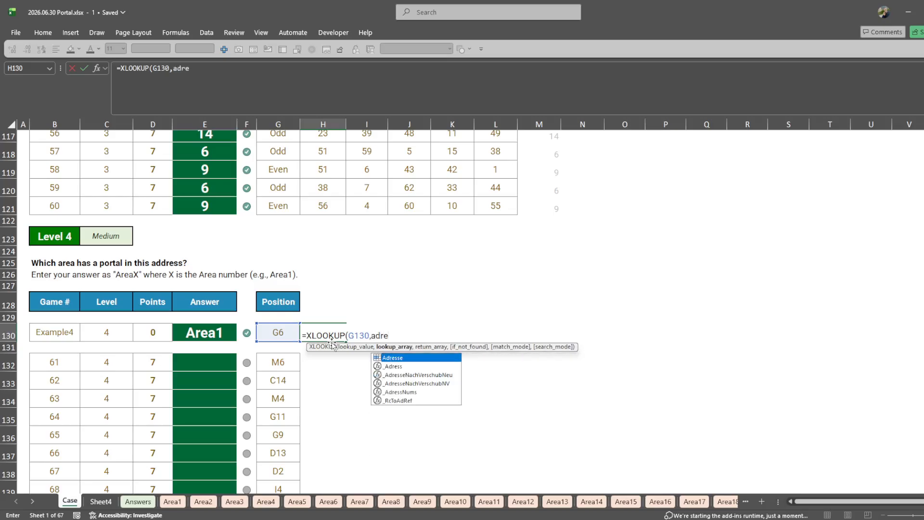
key("Tab")
type(",port")
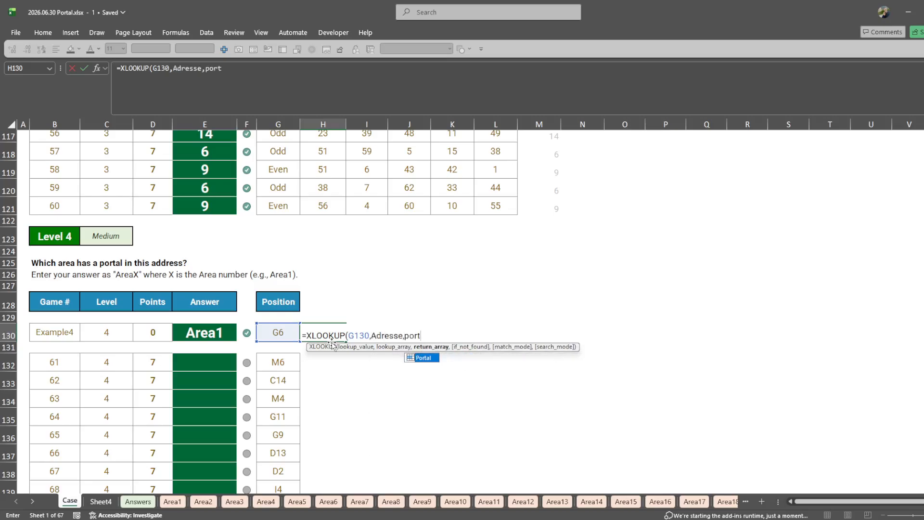
key("Tab")
type(")")
- Prefix the H130 lookup with "Area"& and enter ="Area"&XLOOKUP(G130,Adresse,Portal)
key("Home")
key("Right")
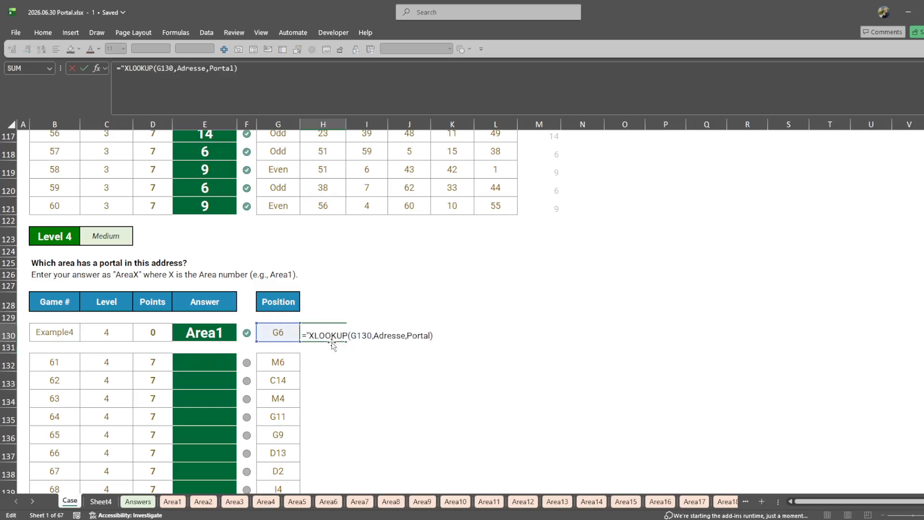
type("\"Area\"&")
key("Return")
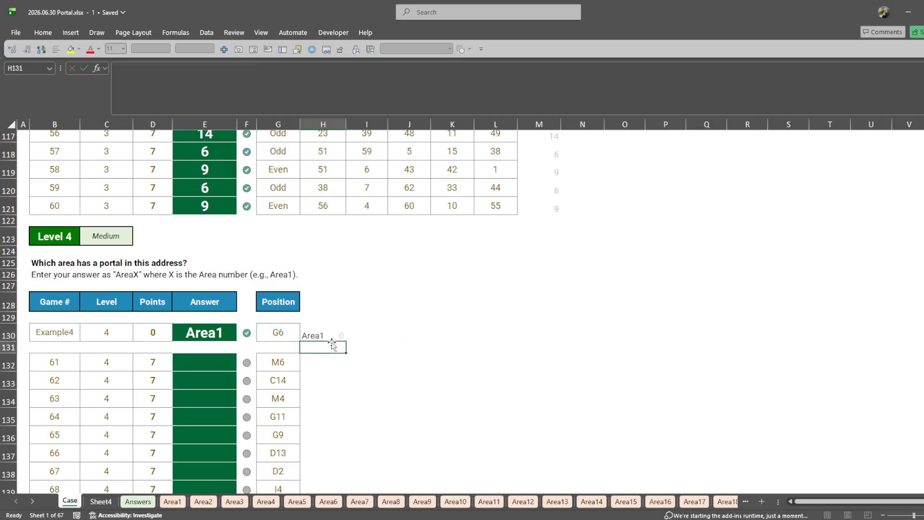
- Copy the H130 formula to all Level 4 games in H132:H151
key("Up")
key("ctrl+c")
key("Down")
key("Down")
key("ctrl+v")
key("Left")
key("ctrl+Down")
key("Right")
key("ctrl+shift+Up")
key("ctrl+v")
- Paste the Level 4 area names as values into the answer cells E132:E151
key("ctrl+c")
key("ctrl+Up")
key("Left")
key("Left")
key("Left")
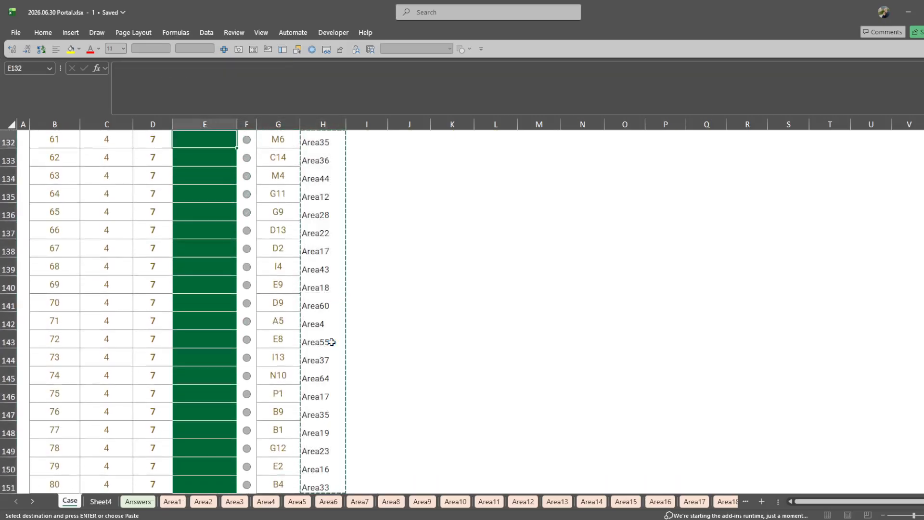
key("ctrl+shift+v")
- Read the Level 5 question on the minimum steps to the closest portal and its worked example
key("Page_Down")
left_click(78, 178)
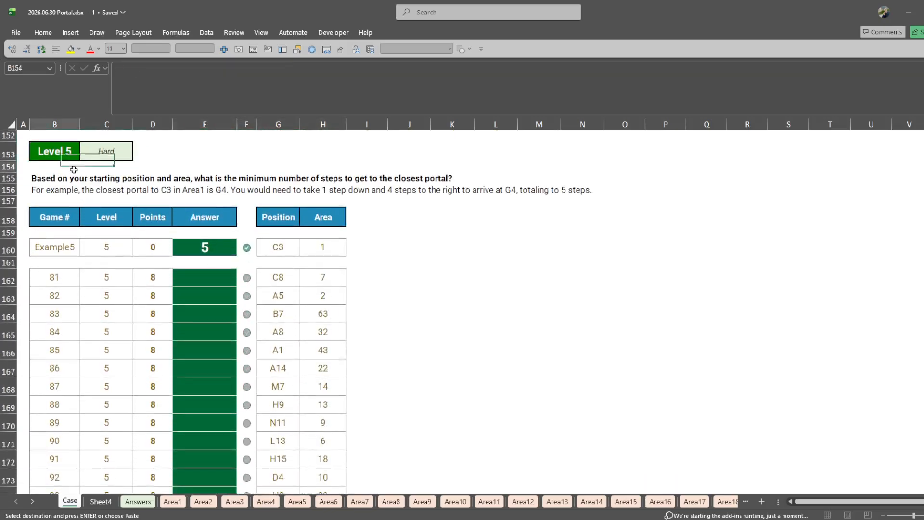
left_click(213, 187)
left_click(205, 179)
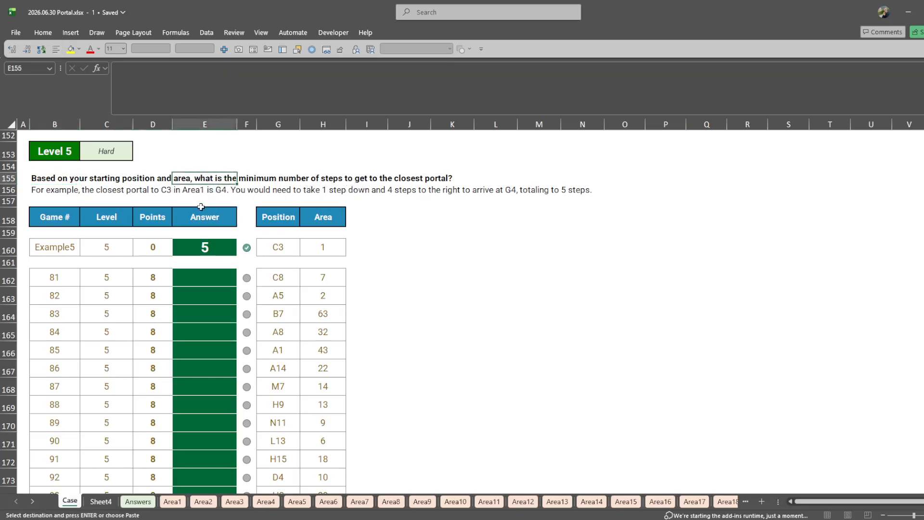
left_click_drag(55, 189, 594, 190)
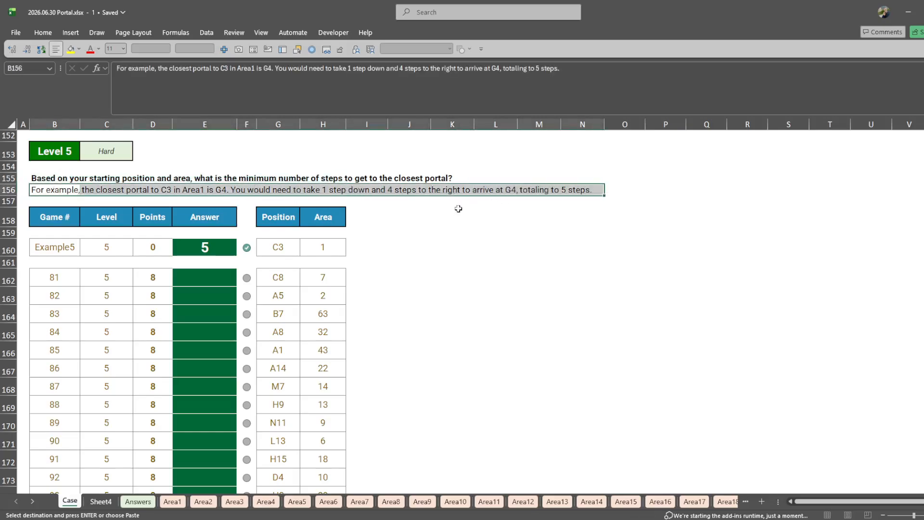
left_click(287, 250)
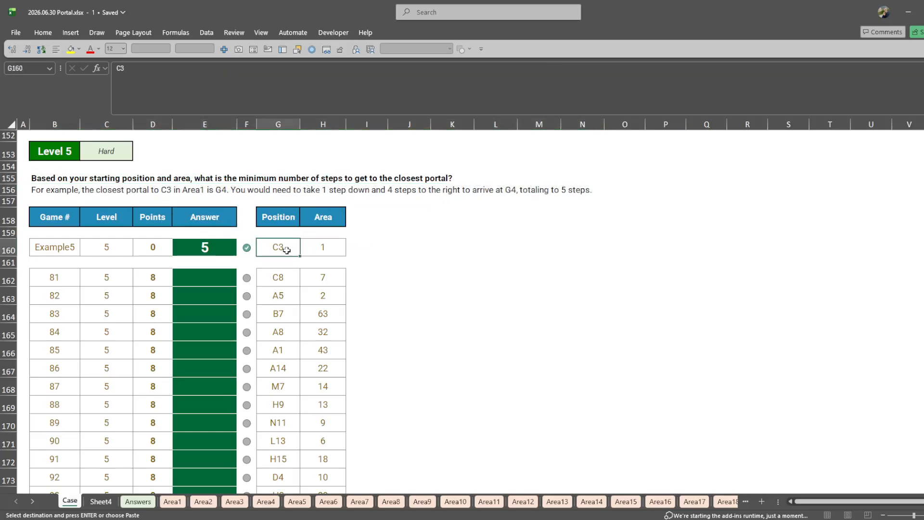
- Review the general case instructions for the movement rules and compare them with the Level 5 example text
key("ctrl+shift+Home")
scroll(287, 247, "down", 4)
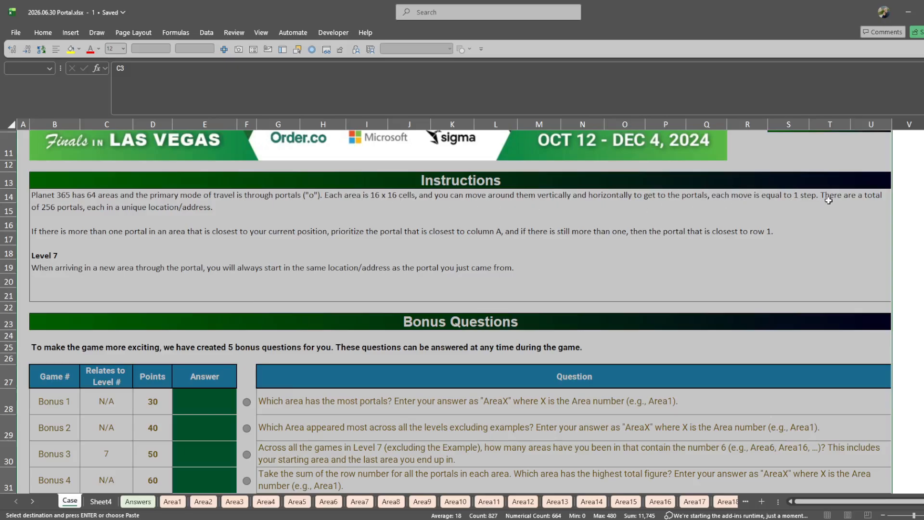
scroll(51, 216, "down", 5)
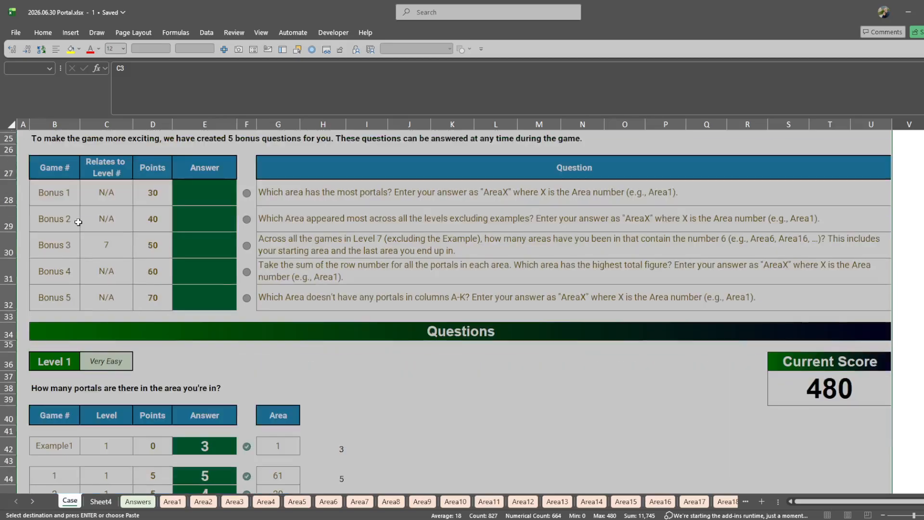
scroll(78, 222, "down", 20)
scroll(107, 268, "down", 2)
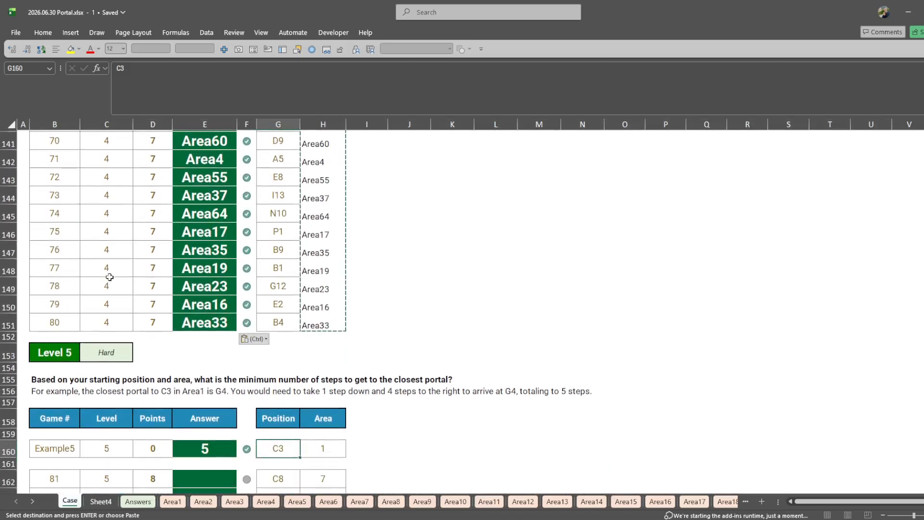
scroll(108, 280, "down", 1)
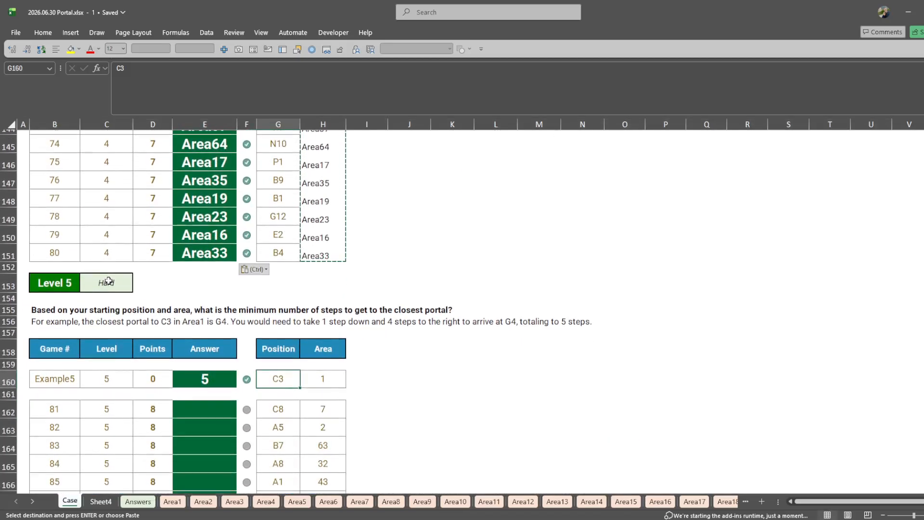
scroll(108, 281, "down", 1)
left_click(207, 287)
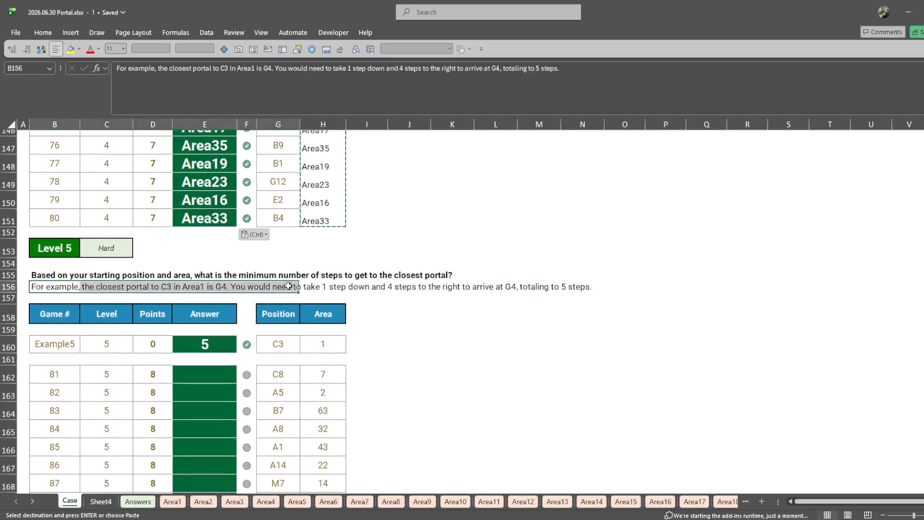
- Search the Case sheet for "diag" to check whether diagonal moves are mentioned
left_click(364, 299)
key("ctrl+f")
type("diag")
key("Return")
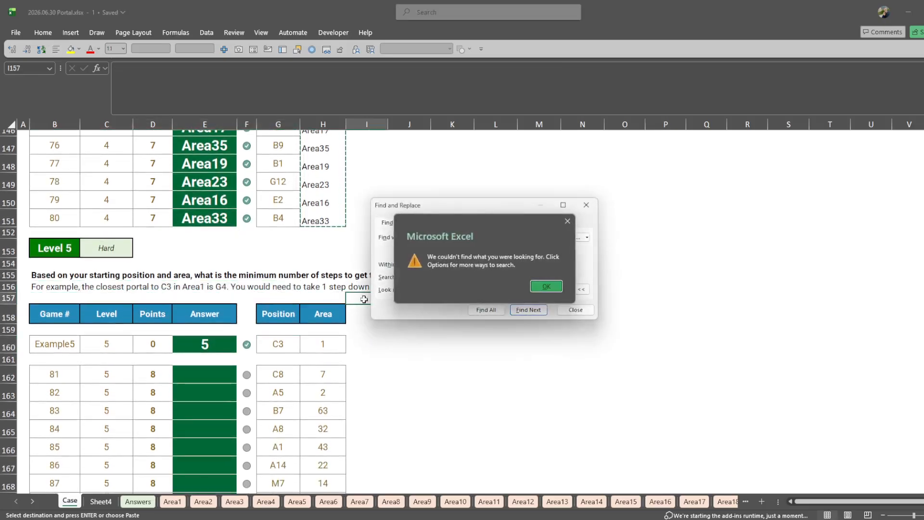
key("Return")
key("Escape")
key("Escape")
- Search the Case sheet for "horiz" to locate the movement rule
key("ctrl+f")
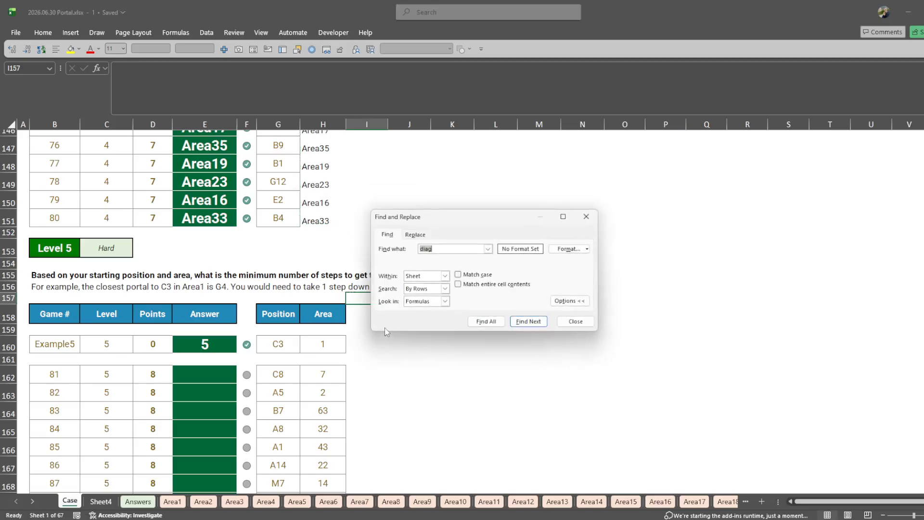
key("Return")
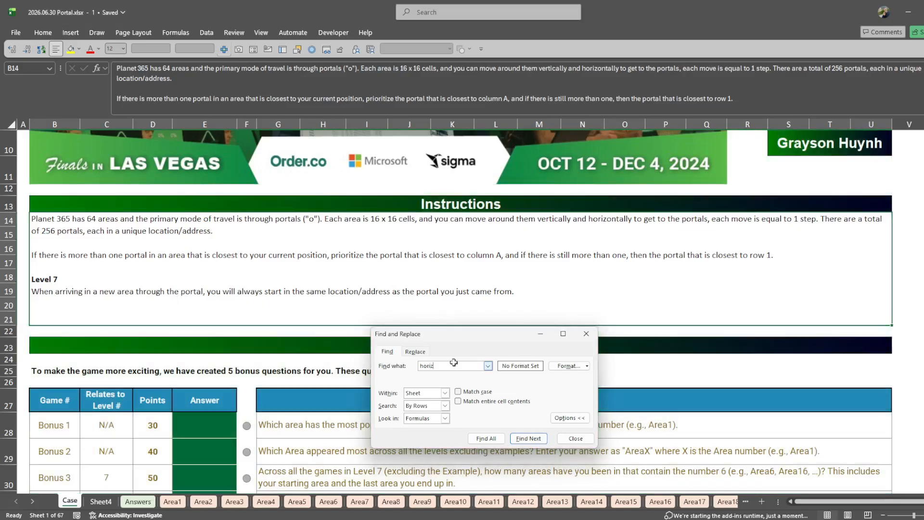
key("Escape")
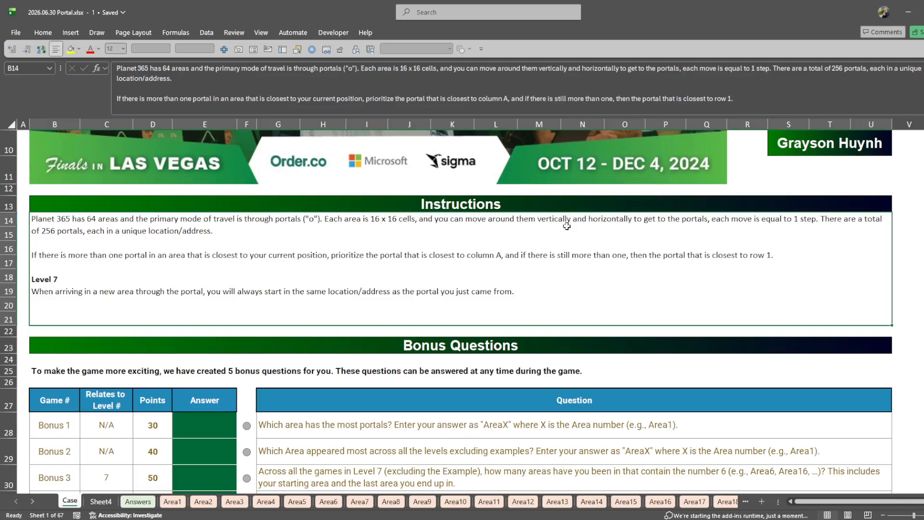
- Start a FILTER formula in I160 that returns Adresse, with the condition (Adresse=G160) as its first criterion
scroll(559, 270, "down", 20)
scroll(433, 274, "down", 6)
scroll(419, 265, "up", 5)
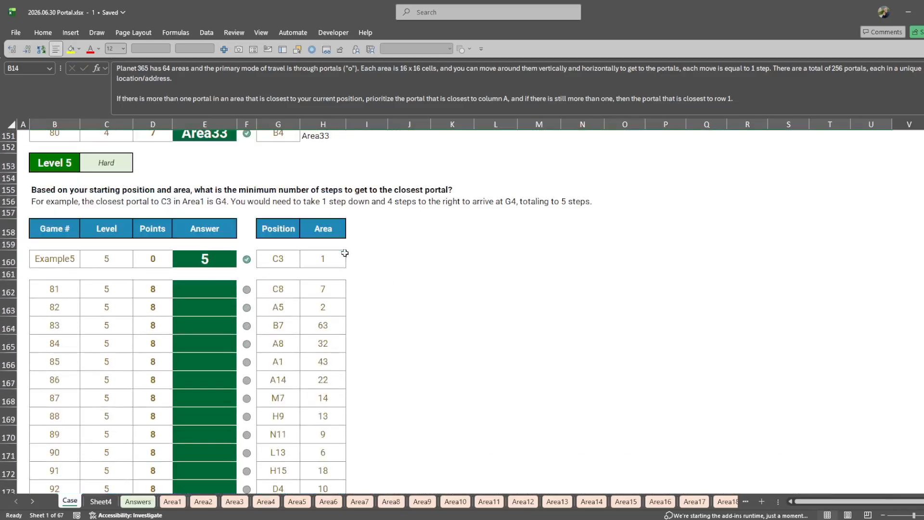
left_click(370, 253)
type("=FILTER(")
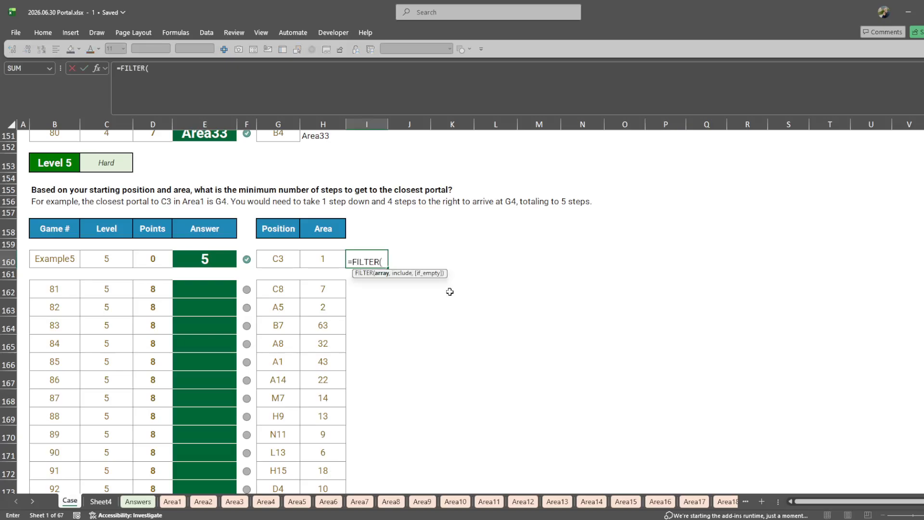
type("Adresse,")
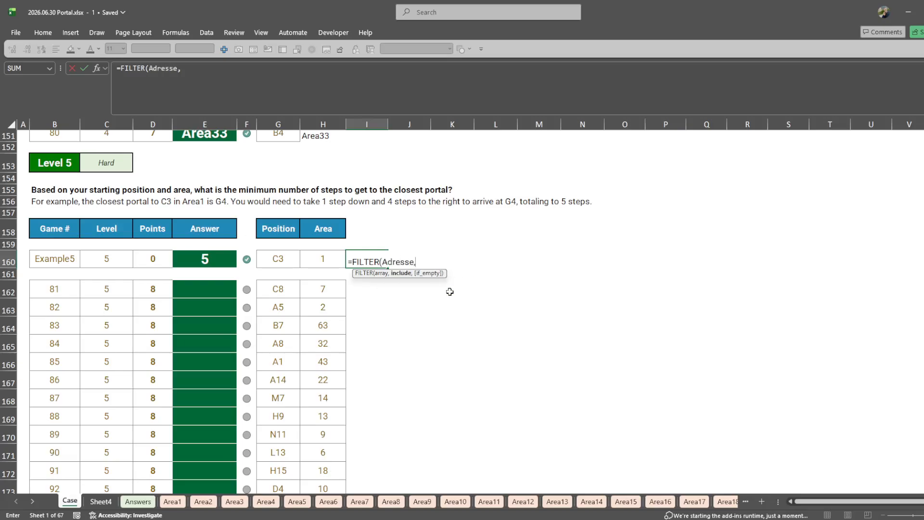
type(")adre")
key("Tab")
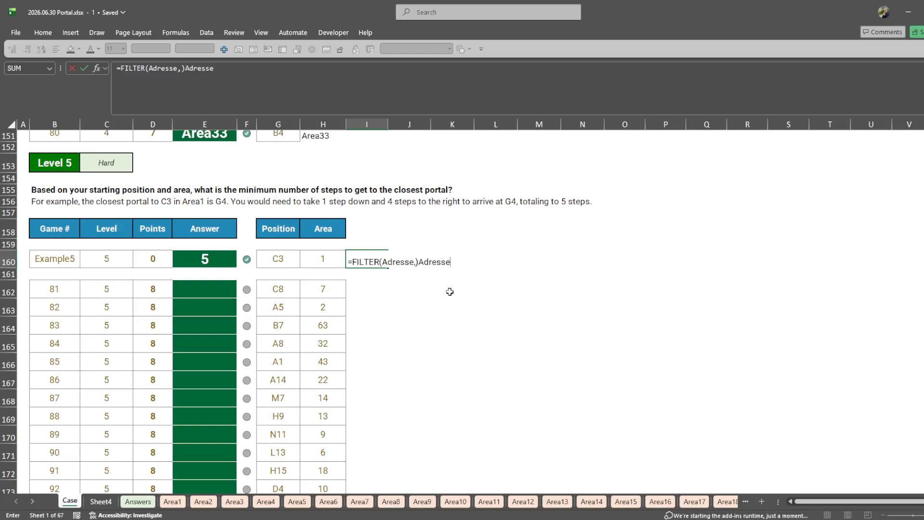
type("(")
key("End")
type("=")
key("F2")
key("Left")
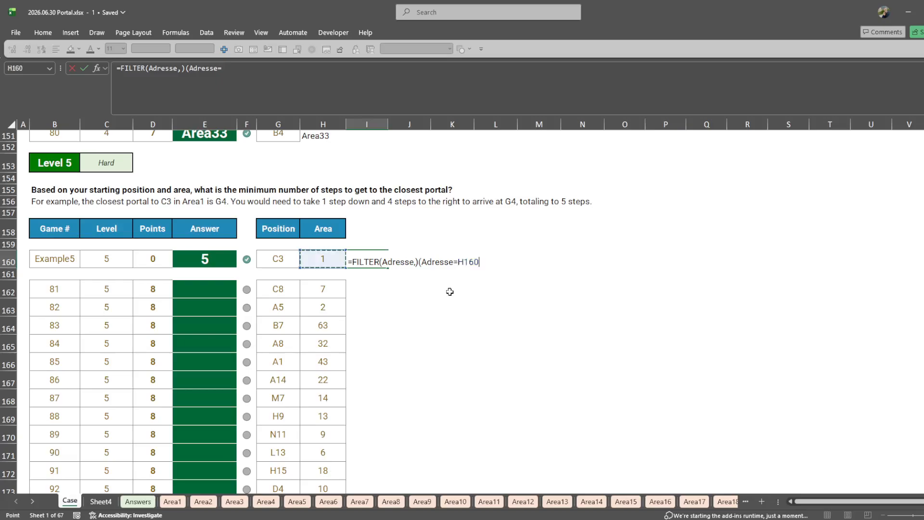
key("Left")
type(")")
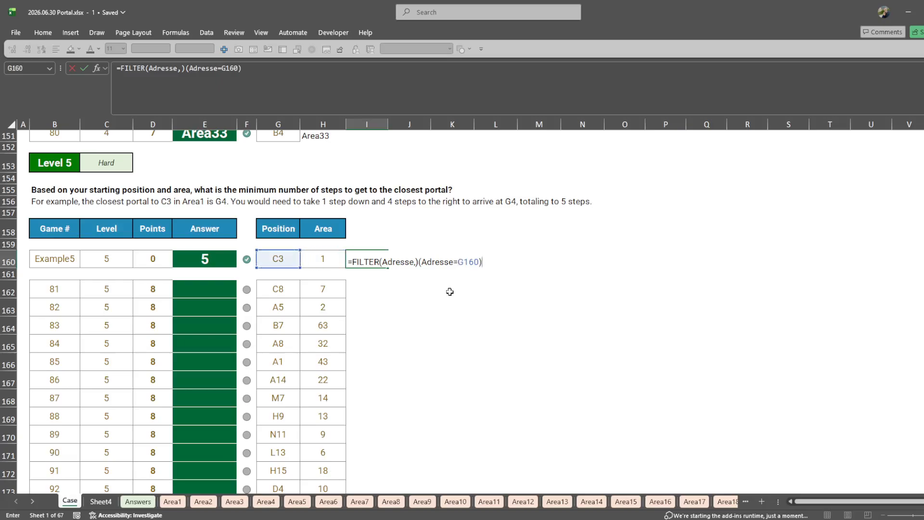
left_click(418, 262)
key("BackSpace")
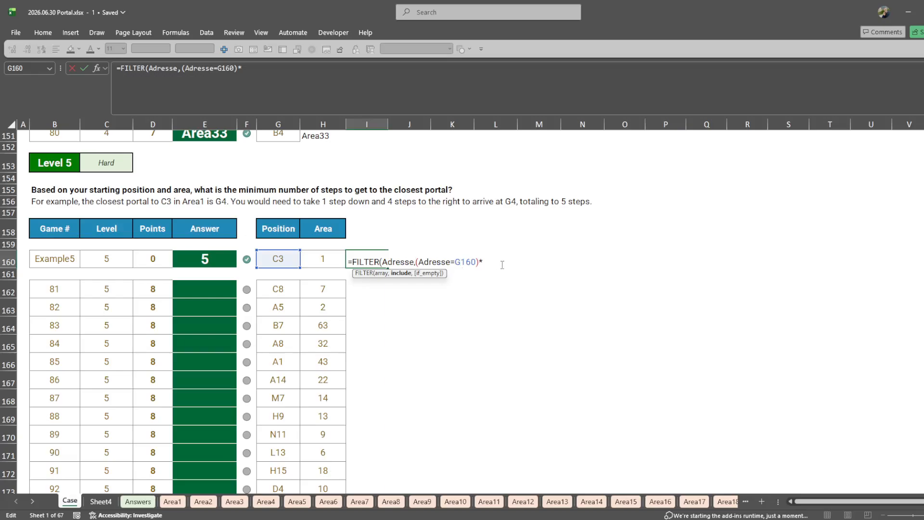
- Multiply the filter criterion by a second condition (H160=Portal) and enter the formula in I160
key("F2")
key("Left")
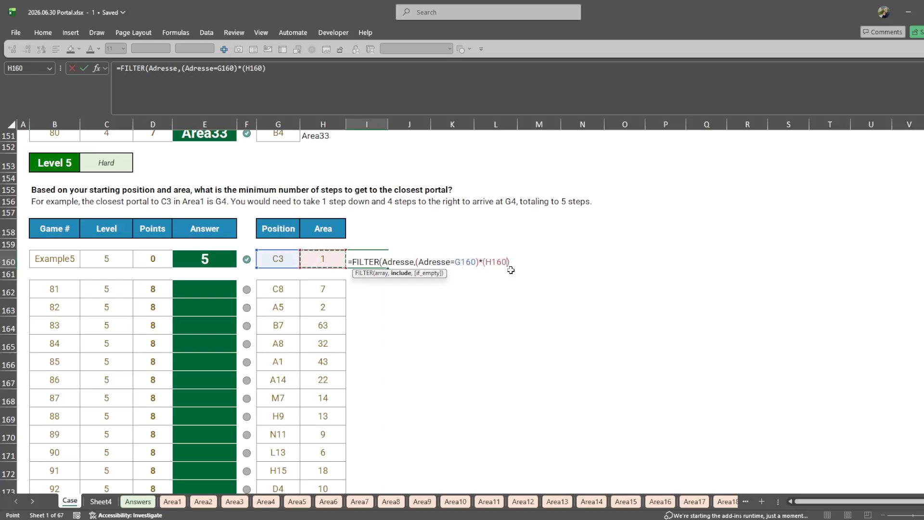
type("=po")
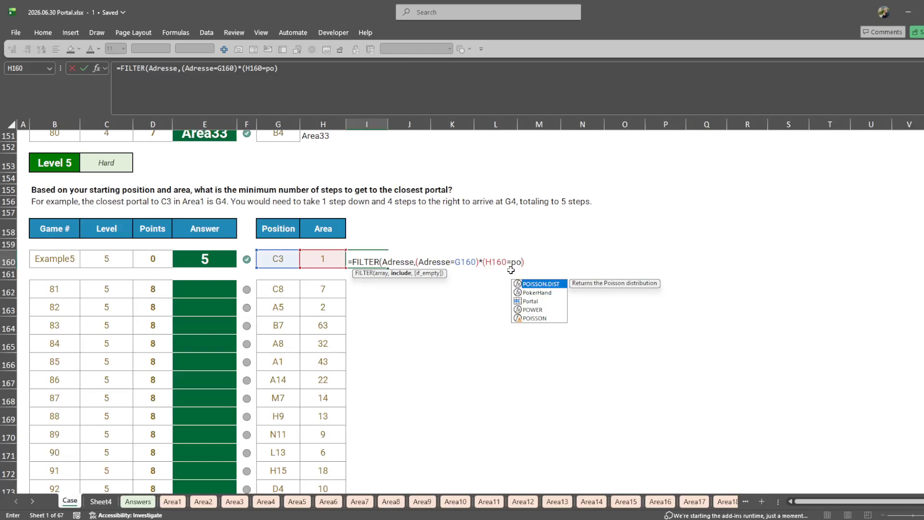
key("Down")
key("Down")
key("Tab")
key("Return")
- Change the first criterion of the I160 filter to Adresse<>G160
key("Up")
key("F2")
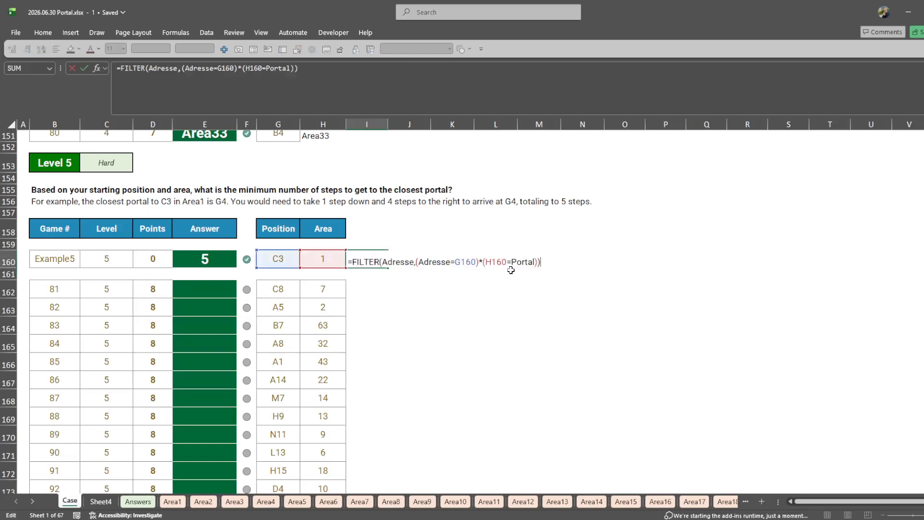
double_click(450, 262)
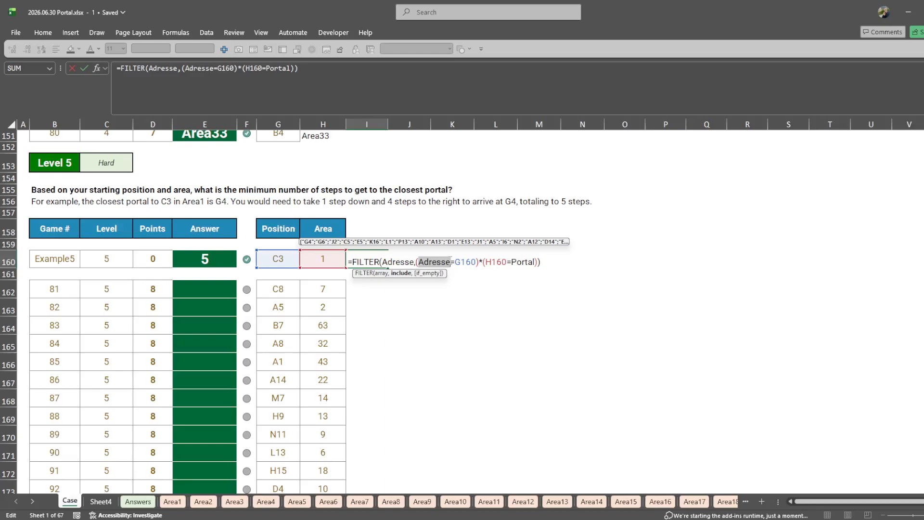
left_click(452, 262)
type(">")
key("Tab")
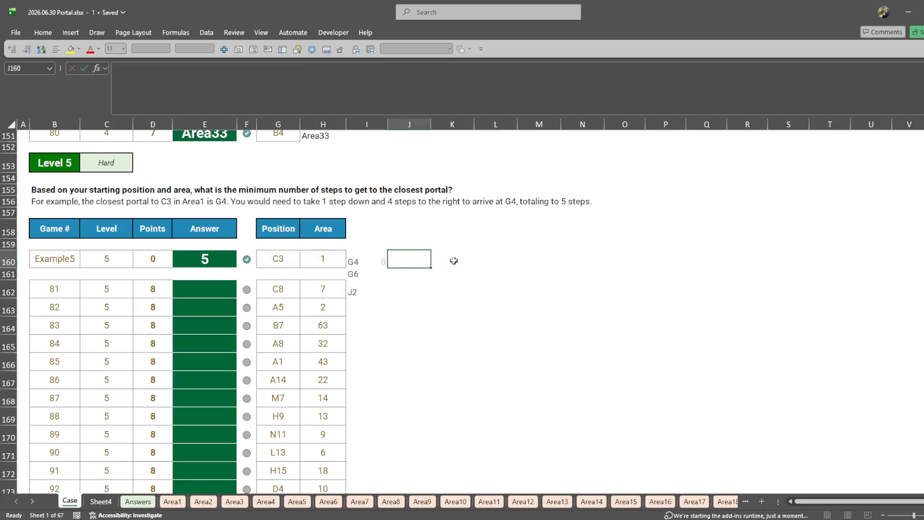
left_click(378, 262)
key("F2")
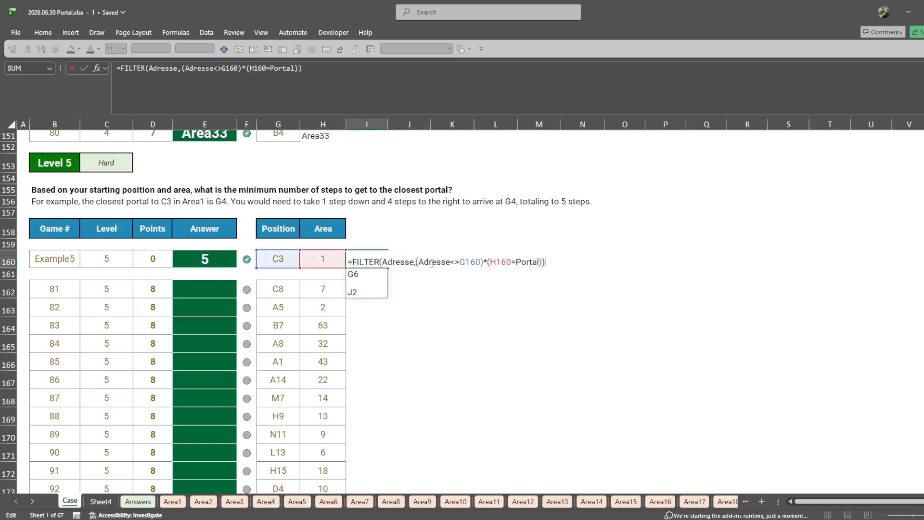
left_click_drag(416, 262, 471, 264)
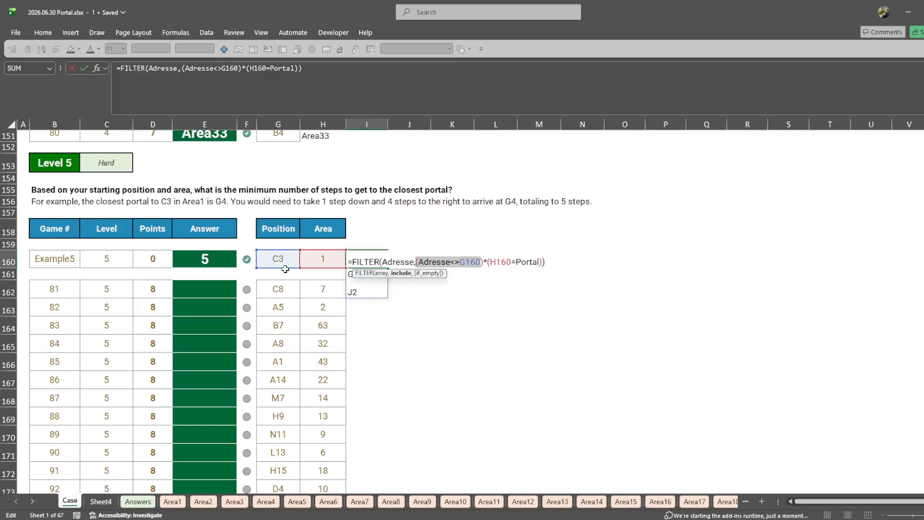
key("Escape")
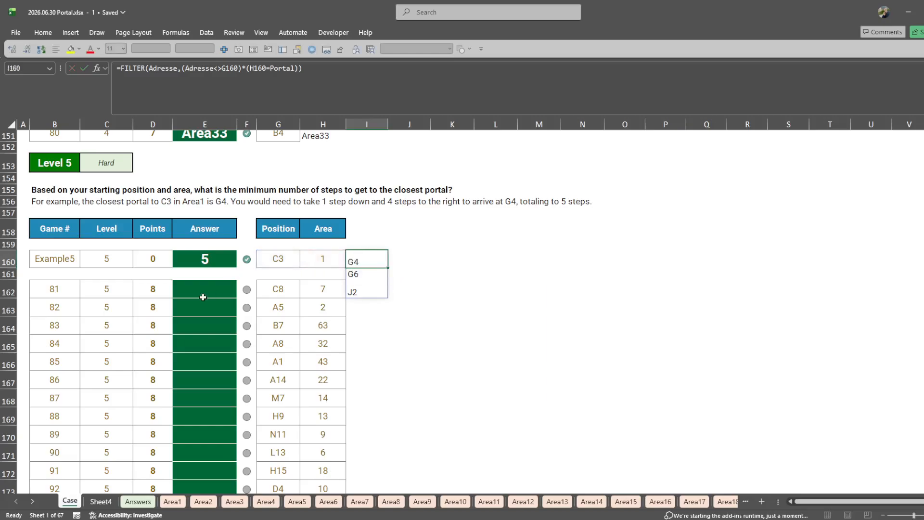
- Remove the Adresse<>G160 criterion from the I160 formula, leaving FILTER(Adresse,H160=Portal)
key("F2")
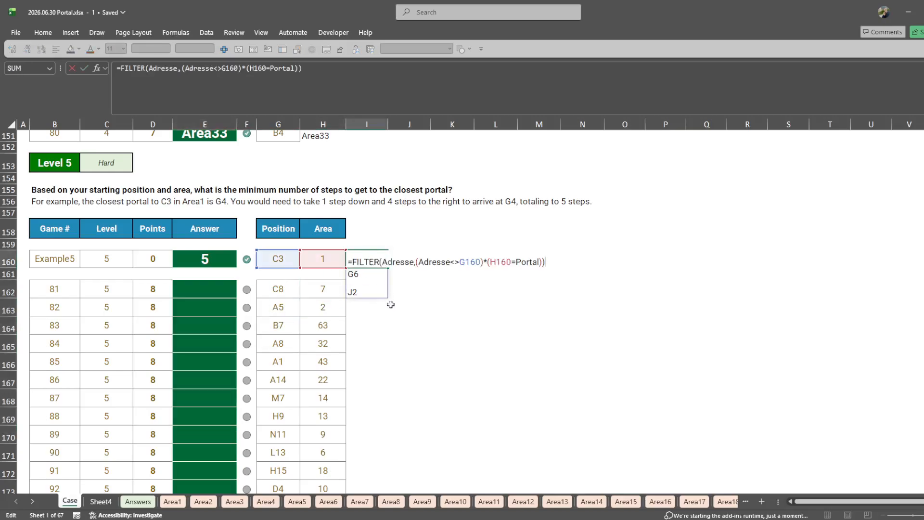
left_click_drag(418, 262, 479, 264)
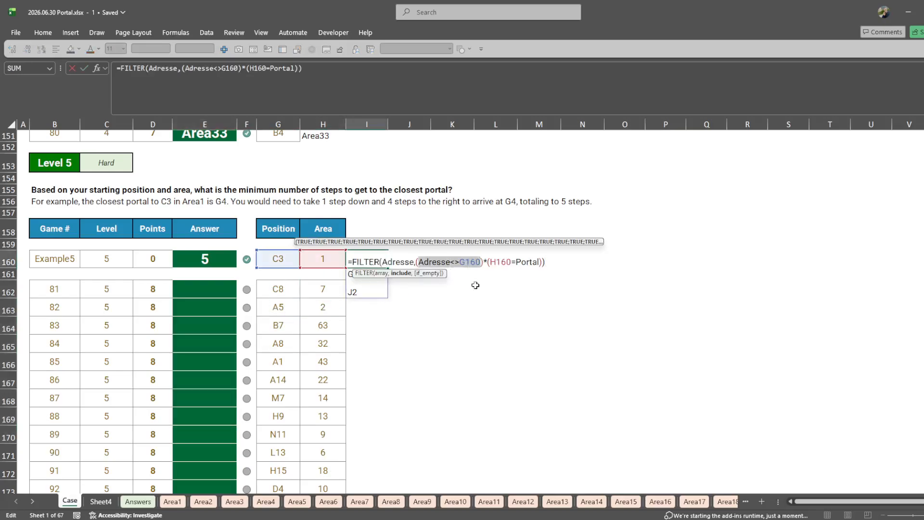
key("Delete")
key("Delete")
key("Delete")
key("Delete")
key("Delete")
key("End")
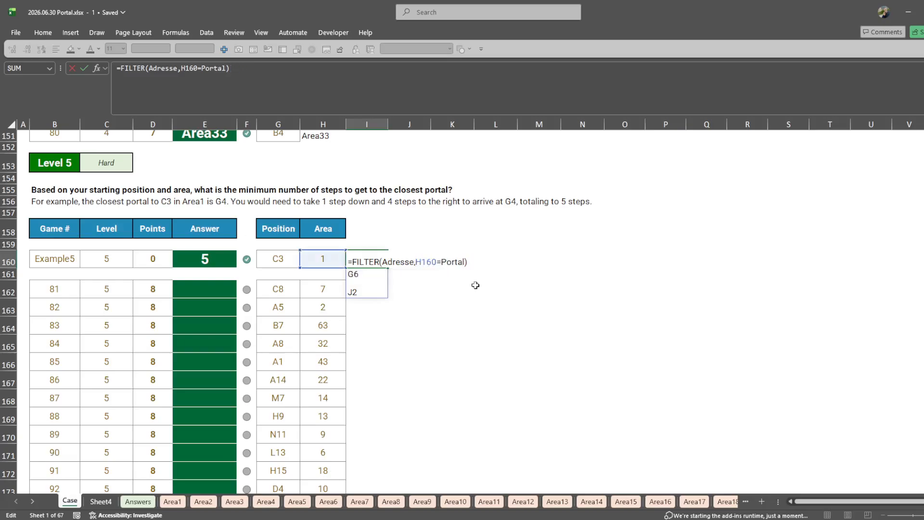
- Wrap the I160 filter in a LET function that stores its result under the name can
key("BackSpace")
key("Right")
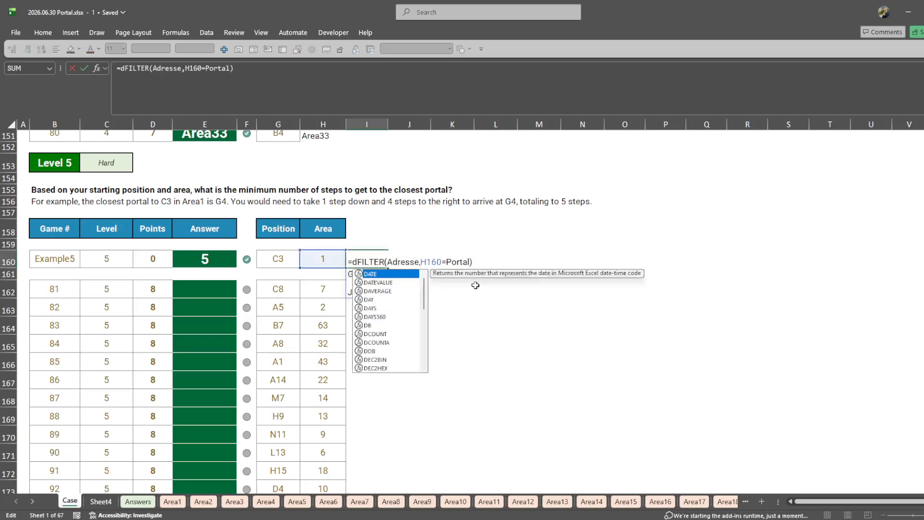
key("End")
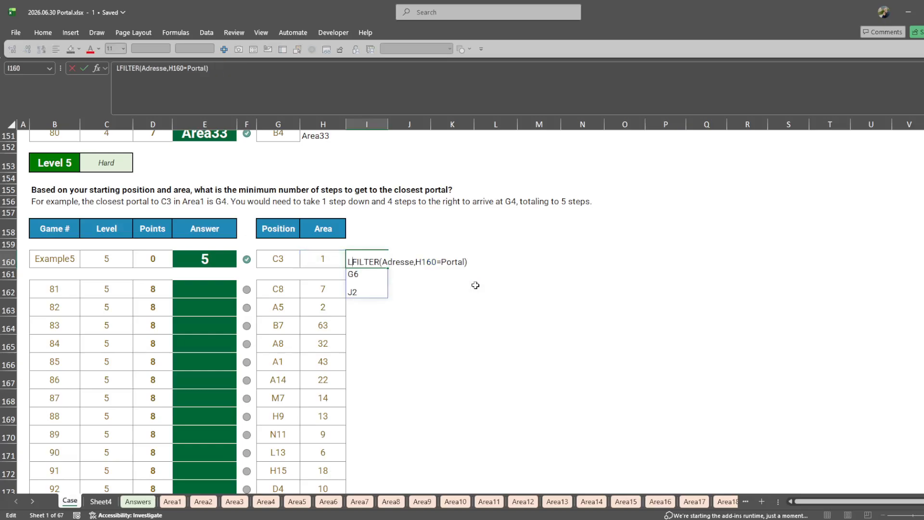
type("LET(")
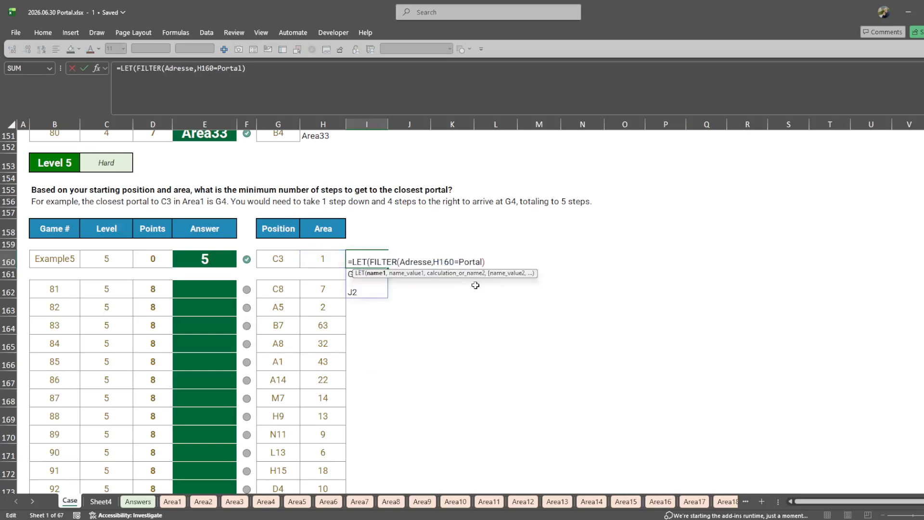
type("can,")
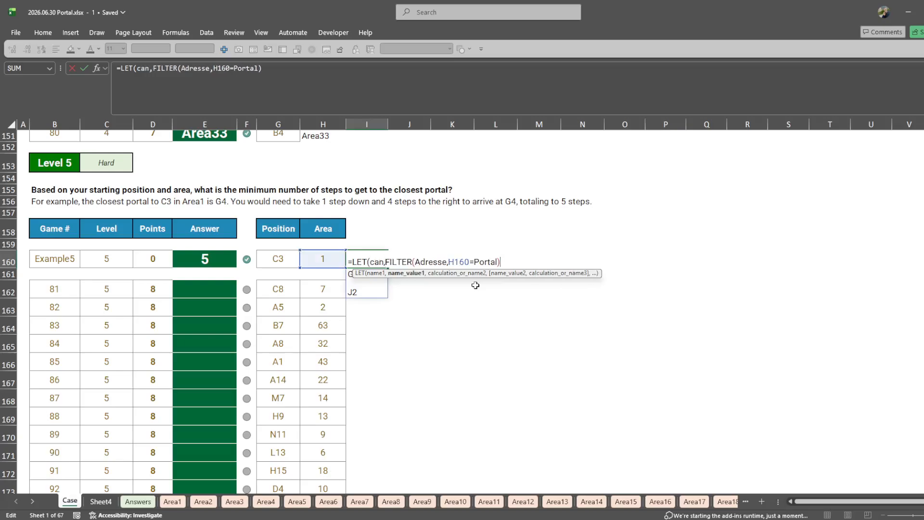
type(",")
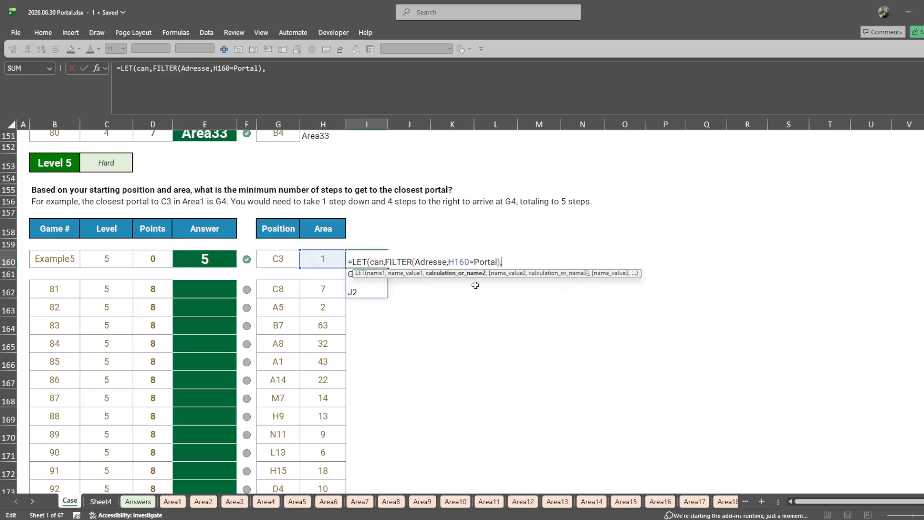
- Add a new line to the LET formula defining dis as _Distanz(can,G160,SUM) and return dis
key("alt+Return")
type("dis,dist")
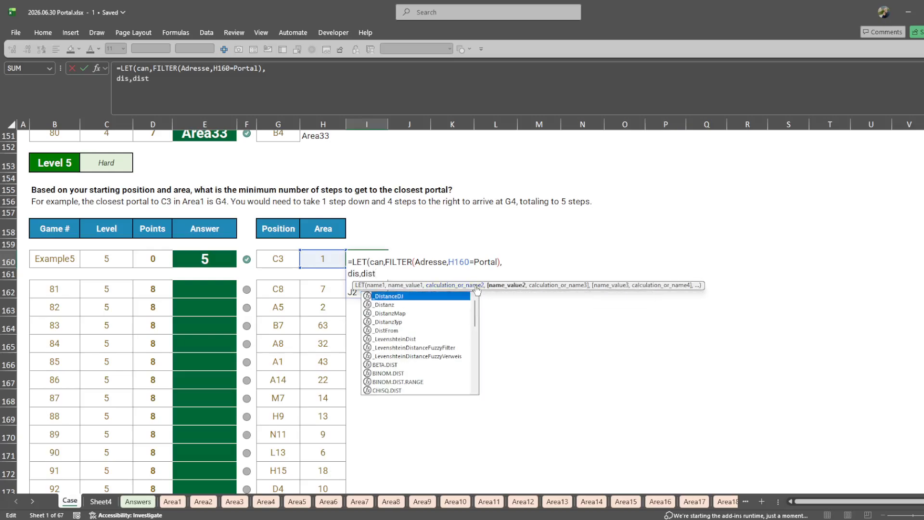
type("anz")
key("Tab")
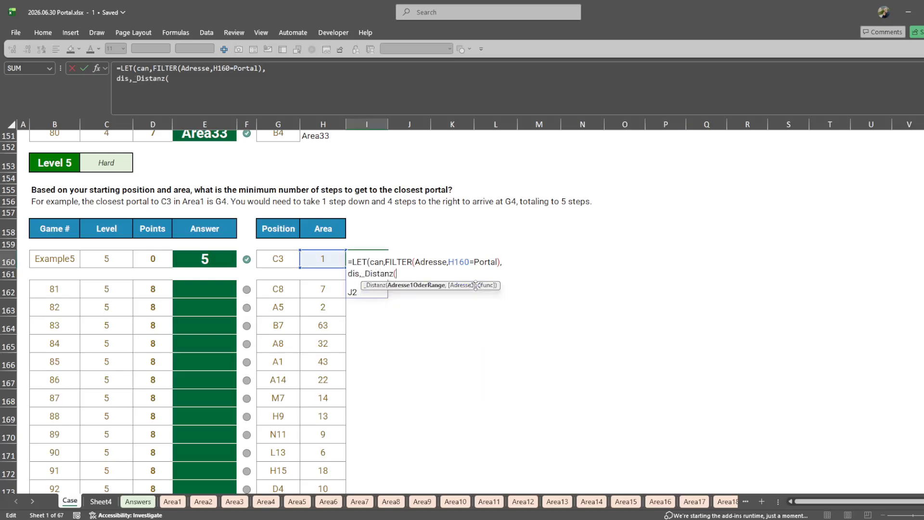
type("can,")
key("Left")
key("Left")
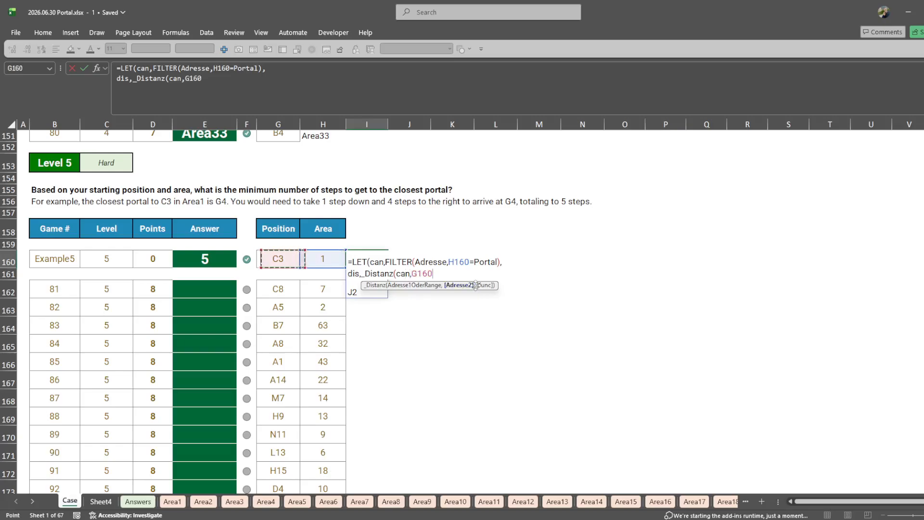
type(",")
type("sum),dis)")
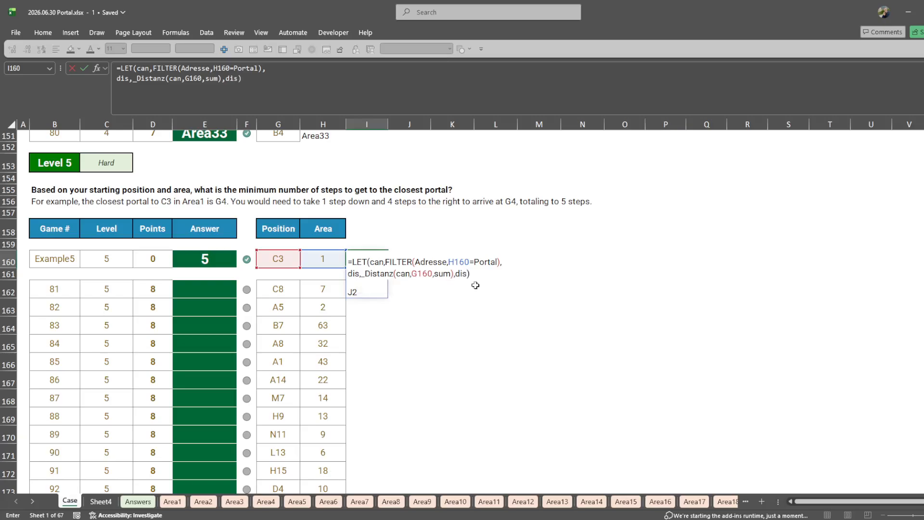
key("ctrl+Return")
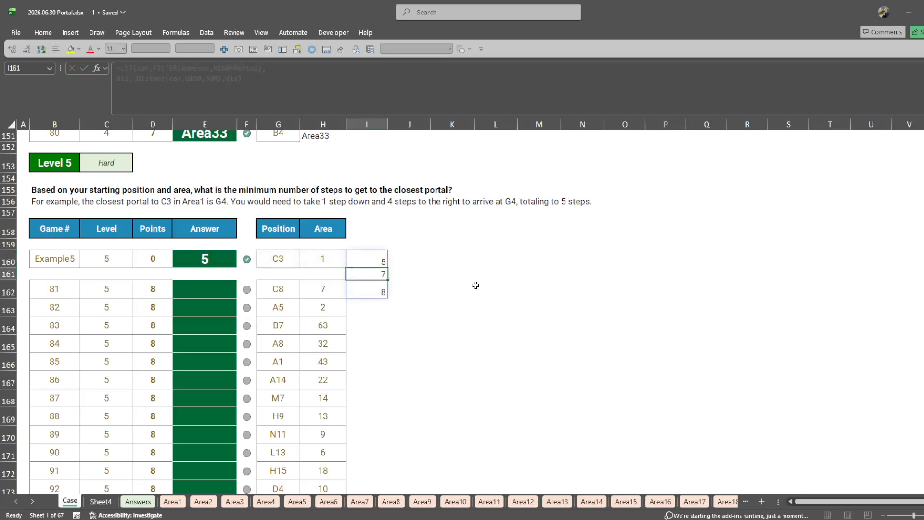
- Put the I160 formula's final argument on its own line and make it return MIN(dis)
key("F2")
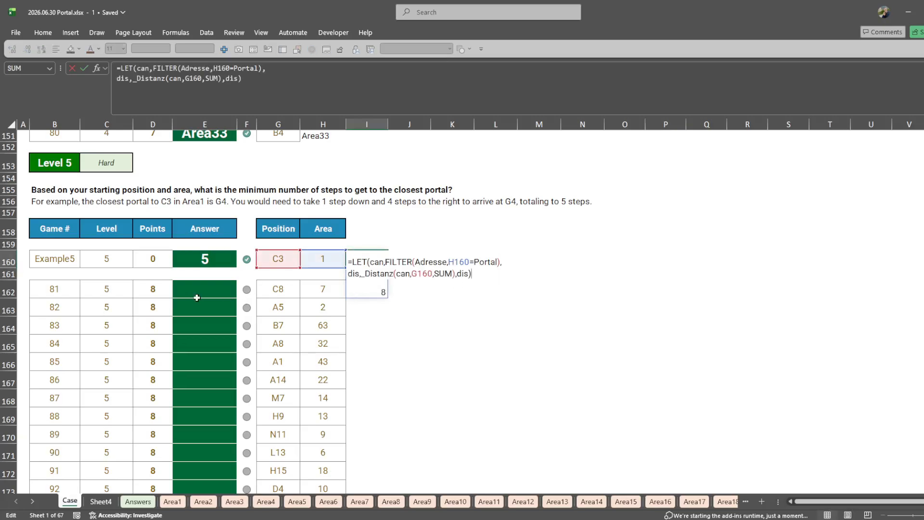
key("Left")
key("Left")
key("Left")
key("Left")
key("alt+Return")
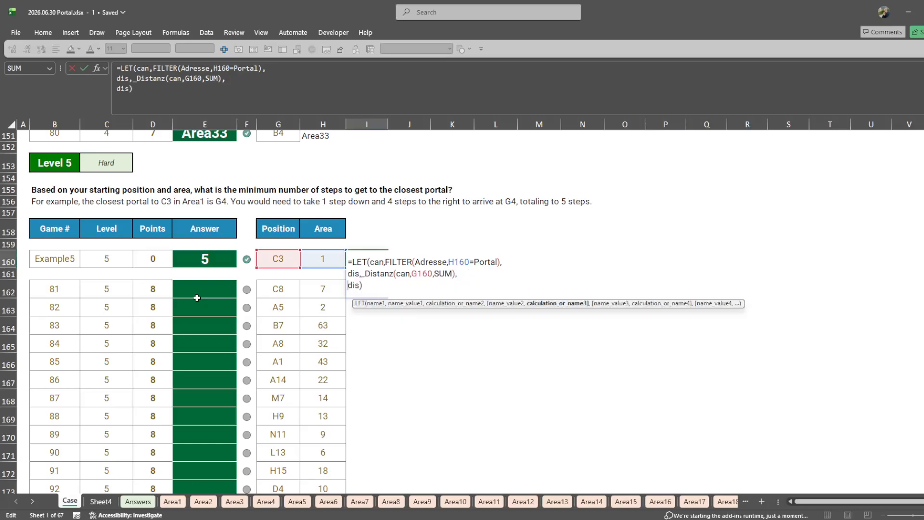
type("min")
key("Tab")
key("Left")
key("F2")
key("Left")
key("Left")
key("Left")
key("Left")
type("(")
type(")")
key("Tab")
key("Left")
- Copy the I160 formula to I162:I181 for all Level 5 games
key("ctrl+c")
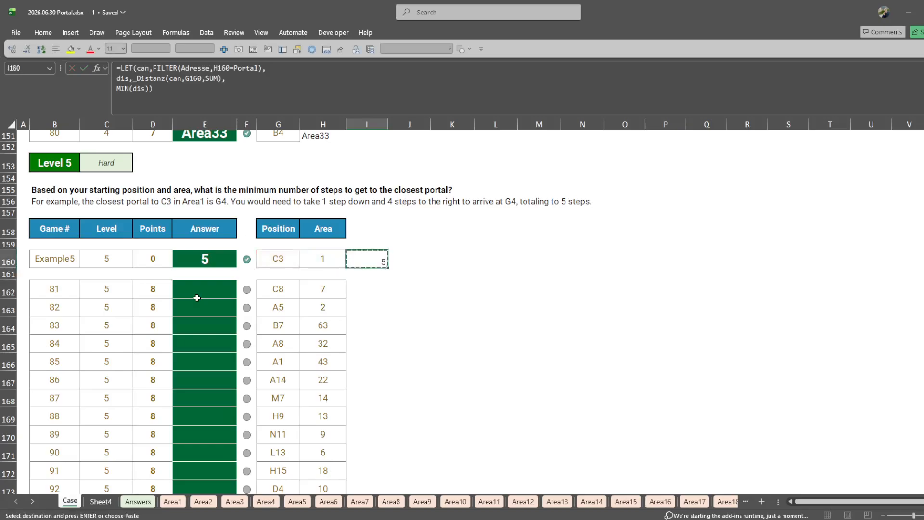
key("Down")
key("Down")
key("ctrl+v")
key("Left")
key("ctrl+Down")
key("Right")
key("ctrl+shift+Up")
key("ctrl+v")
- Paste the Level 5 results from I162:I181 as values into the answer cells E162:E181
key("ctrl+c")
key("Left")
key("Left")
key("Left")
key("Left")
key("ctrl+shift+v")
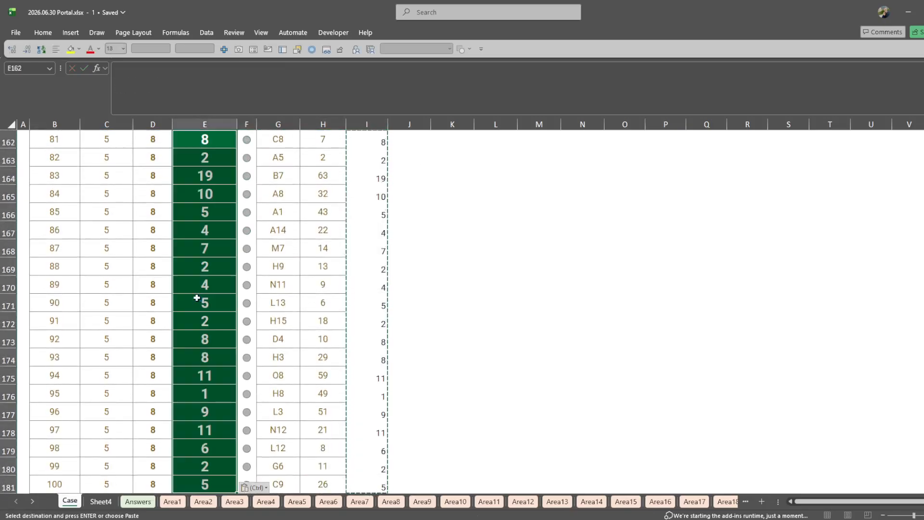
- Read the Level 6 question on the closest portal's address and its tie-breaking reminder
scroll(252, 327, "down", 3)
scroll(252, 328, "down", 3)
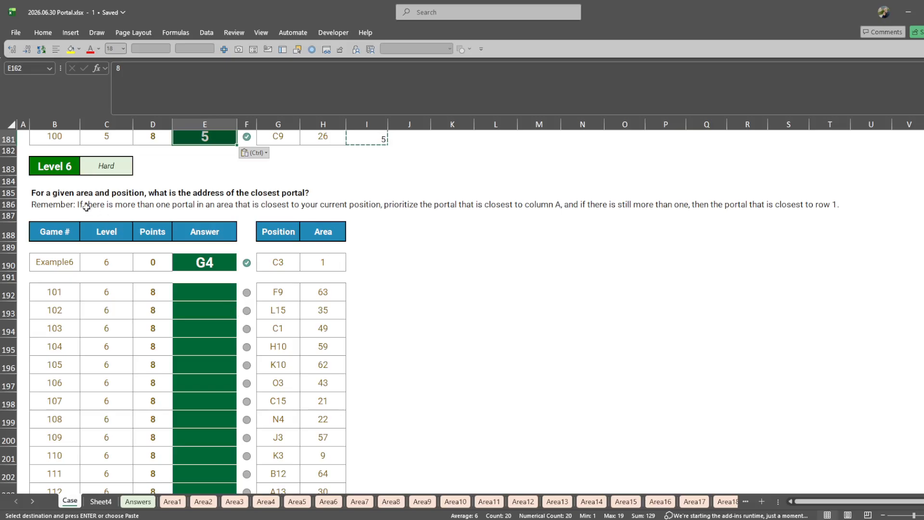
left_click_drag(35, 193, 362, 196)
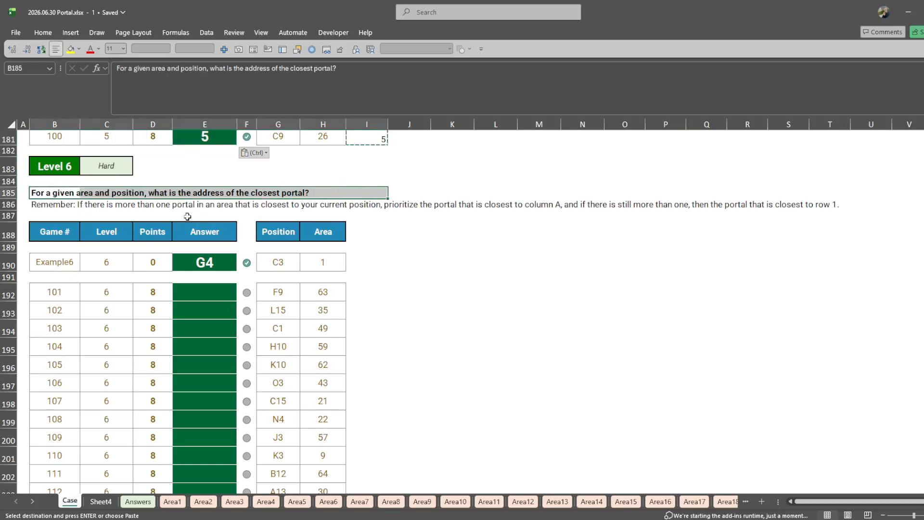
left_click_drag(46, 204, 870, 206)
- Copy the Level 5 formula from I181 to I190 beside the Level 6 example
scroll(476, 216, "up", 1)
left_click(393, 184)
left_click(383, 172)
key("ctrl+c")
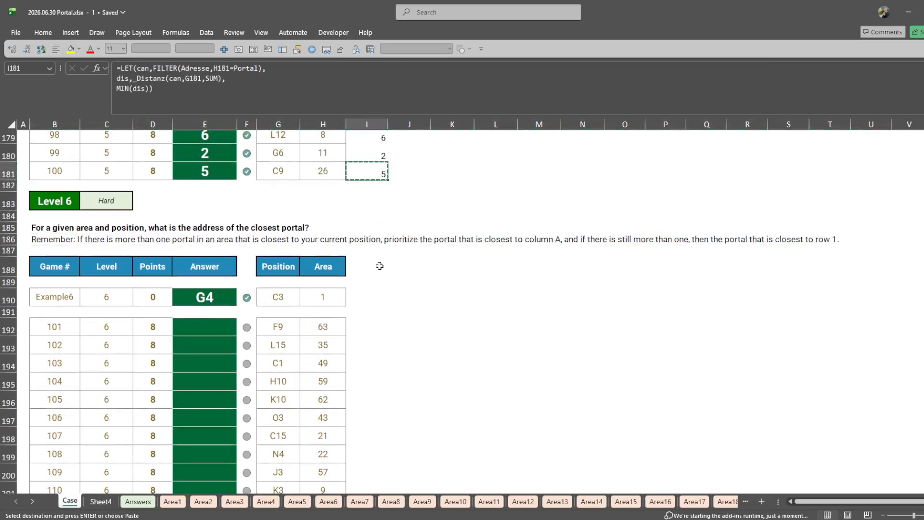
left_click(375, 282)
left_click(368, 295)
key("ctrl+v")
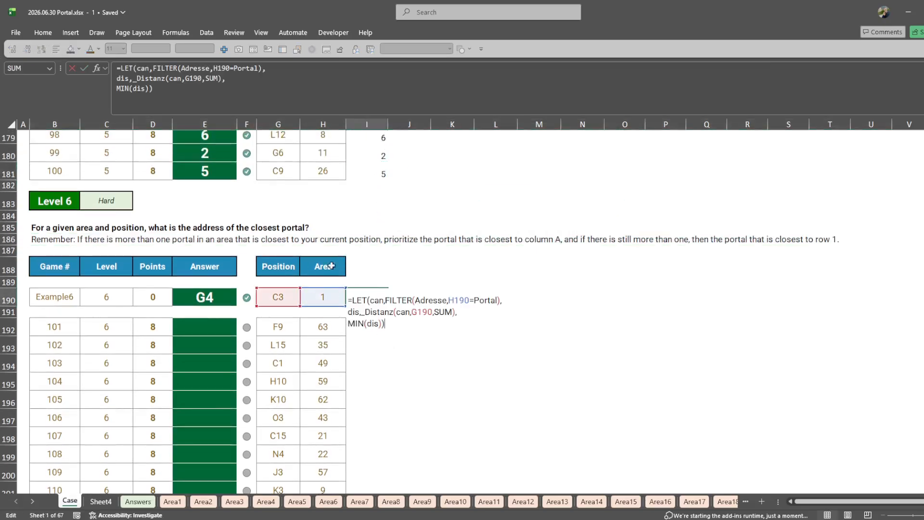
left_click_drag(350, 327, 382, 332)
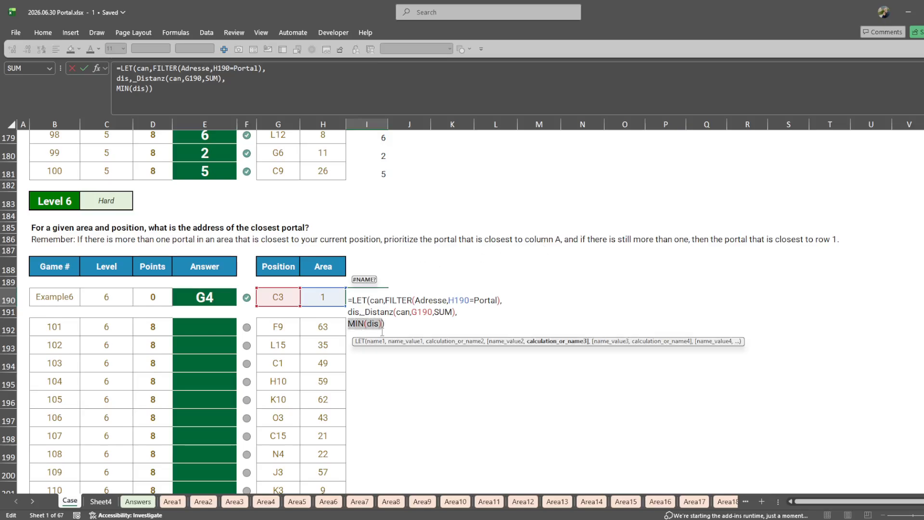
type("@sort")
key("Down")
key("Tab")
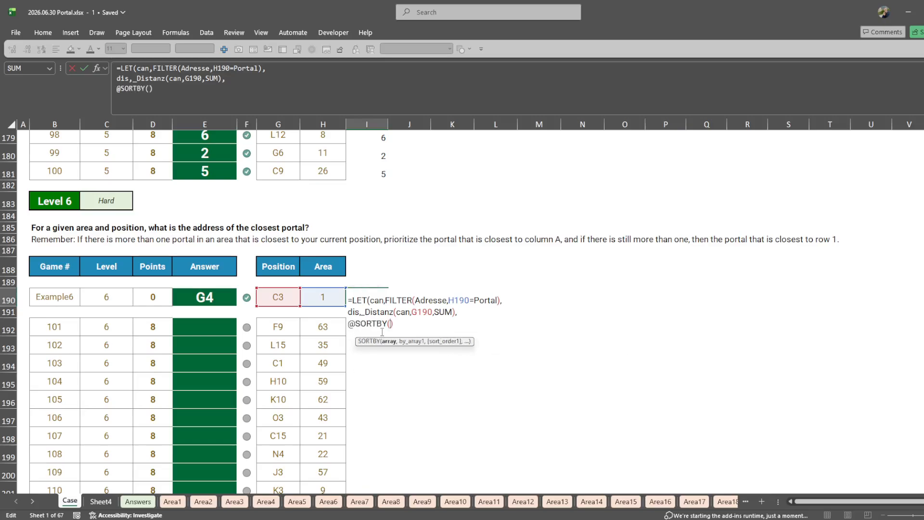
type("can,dis))")
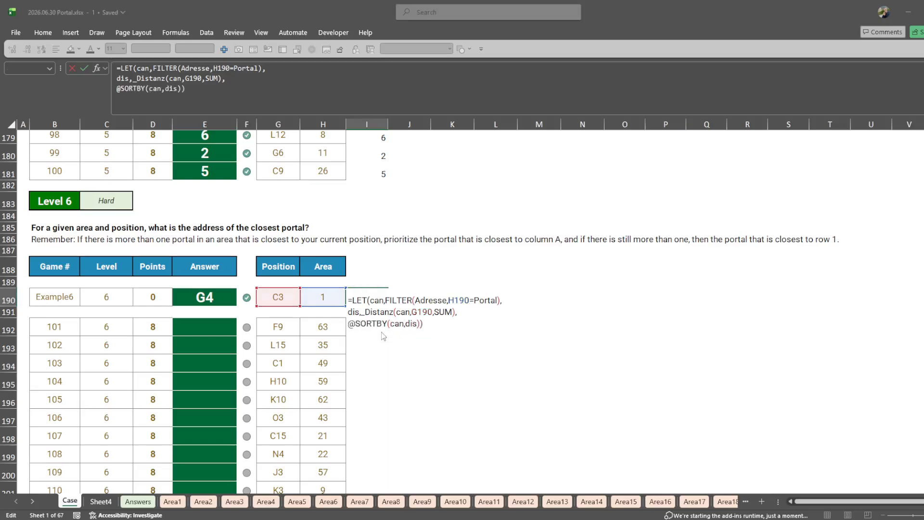
key("Return")
key("Return")
- Copy the I190 formula to I192:I211 for all Level 6 games
key("ctrl+c")
key("Down")
key("Down")
key("ctrl+v")
key("Left")
key("ctrl+Down")
key("Right")
key("ctrl+shift+Up")
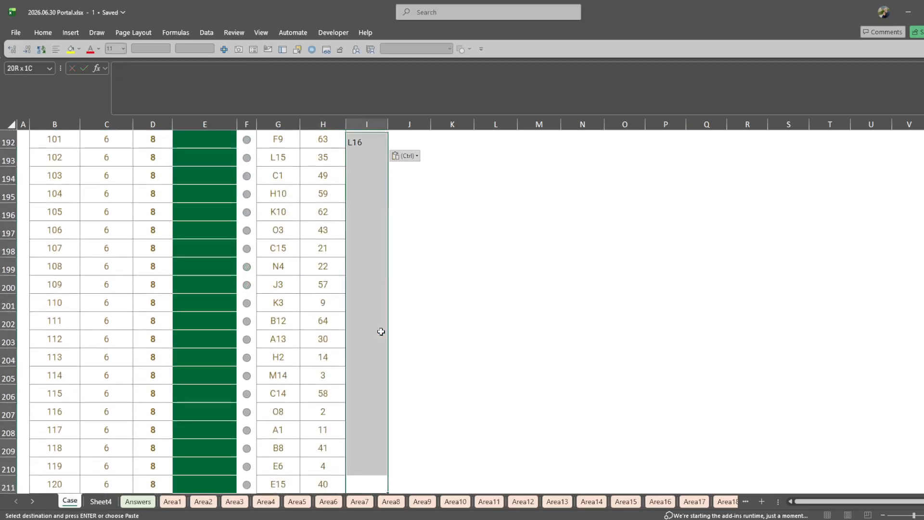
key("ctrl+v")
- Paste the Level 6 results from I192:I211 as values into the answer cells E192:E211
key("ctrl+c")
key("ctrl+Up")
key("Left")
key("Left")
key("Left")
key("Left")
key("ctrl+shift+v")
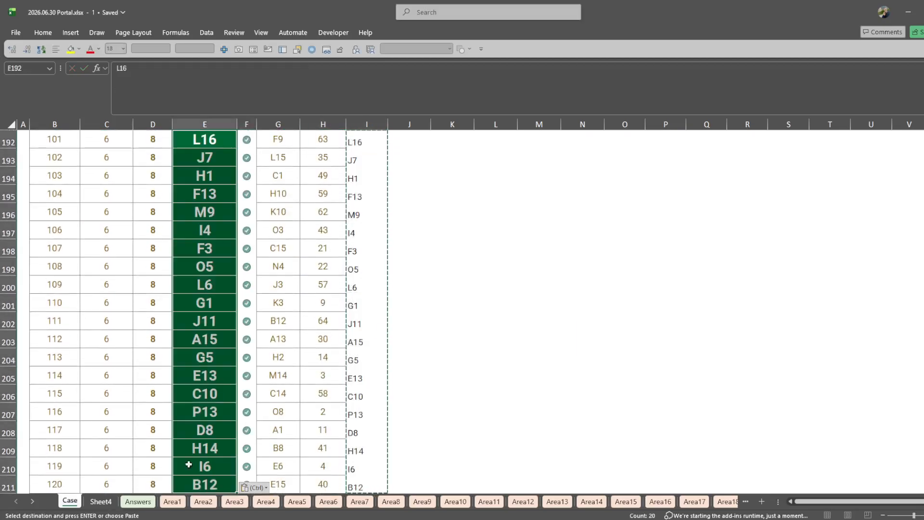
- Examine the flattened portal list on Sheet4, including its Inhalt, Adresse, Row and Col columns
left_click(107, 505)
left_click(280, 294)
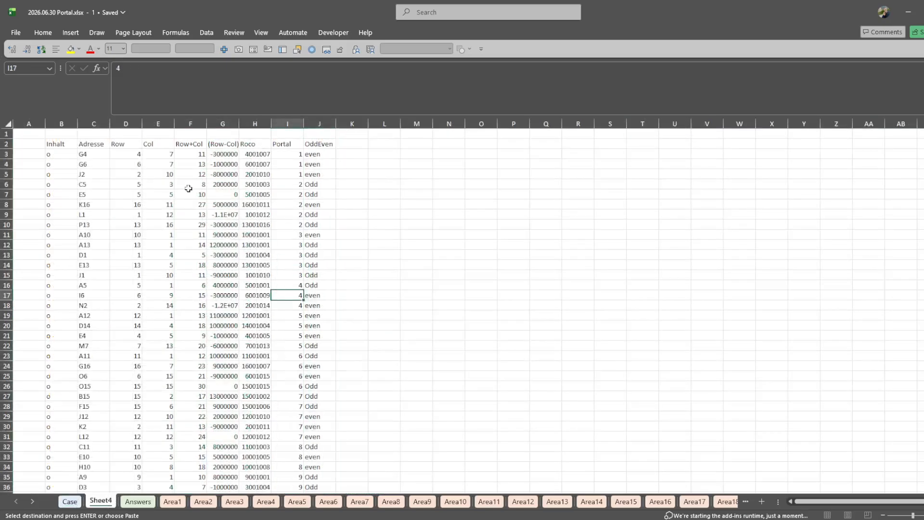
left_click_drag(80, 146, 100, 367)
left_click(170, 247)
left_click(65, 153)
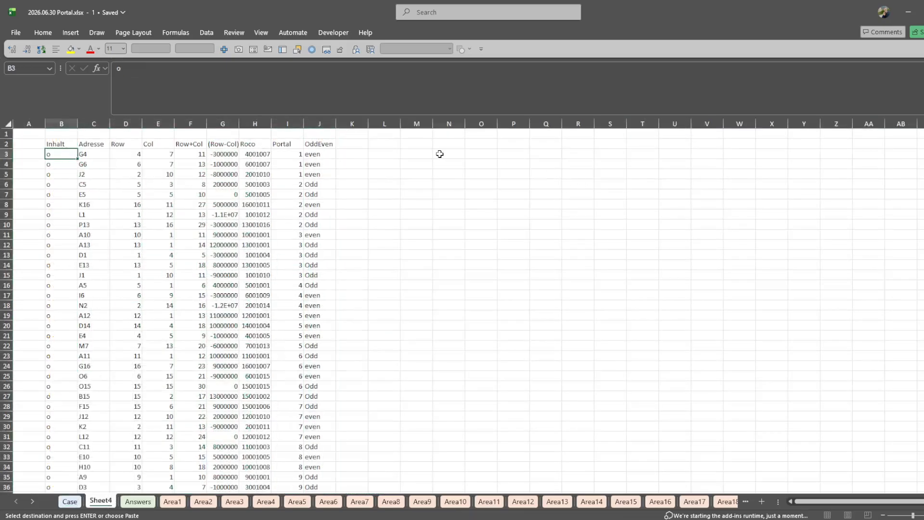
left_click(440, 154)
left_click_drag(389, 146, 457, 155)
left_click(451, 153)
left_click(46, 182)
left_click_drag(34, 145, 147, 182)
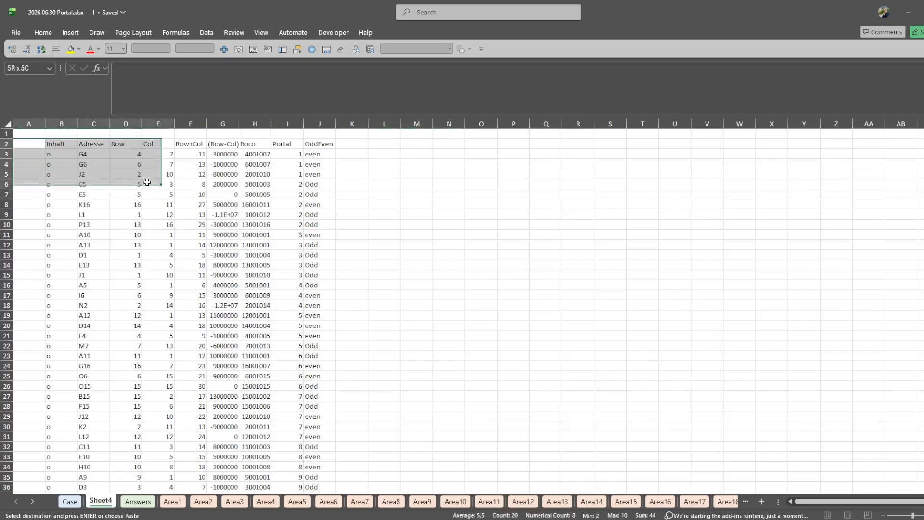
left_click(83, 154)
left_click(481, 144)
type("=to")
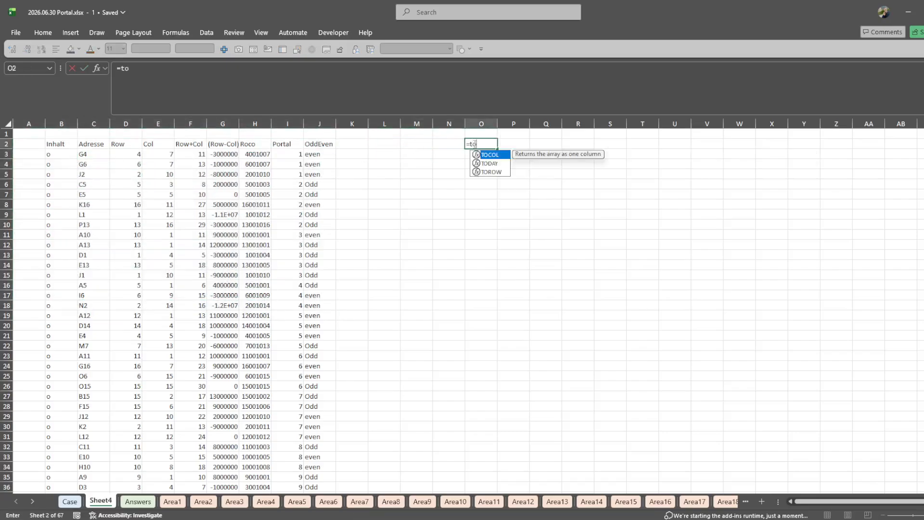
type("col")
key("Tab")
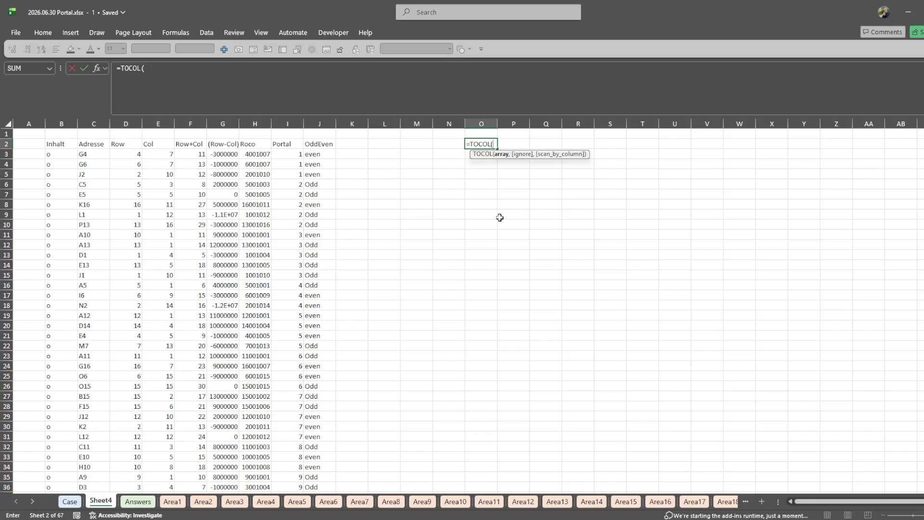
key("Escape")
- Review how the Sheet4 table is laid out, from its headers in row 2 to its individual portal rows
left_click_drag(53, 144, 283, 265)
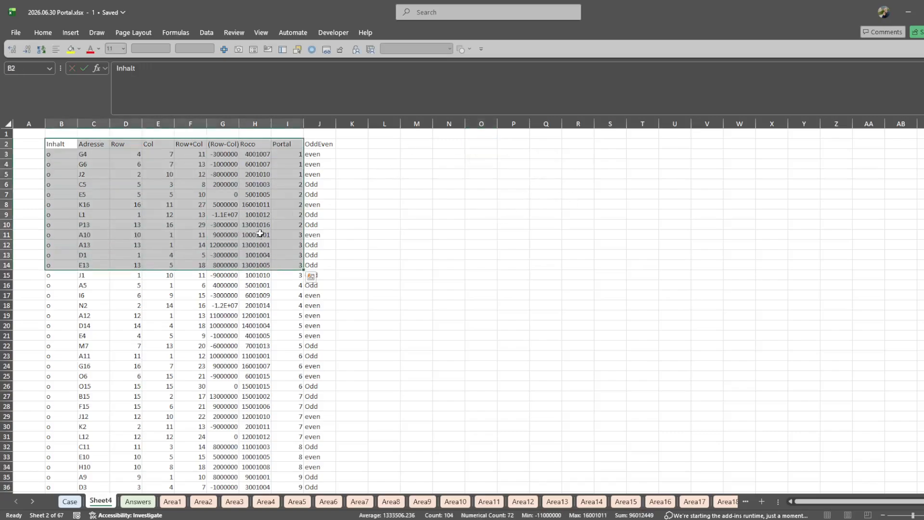
left_click(462, 170)
left_click_drag(103, 135, 95, 390)
left_click_drag(63, 144, 350, 155)
left_click_drag(61, 185, 317, 185)
left_click(7, 144)
left_click_drag(26, 143, 35, 336)
left_click_drag(58, 154, 48, 326)
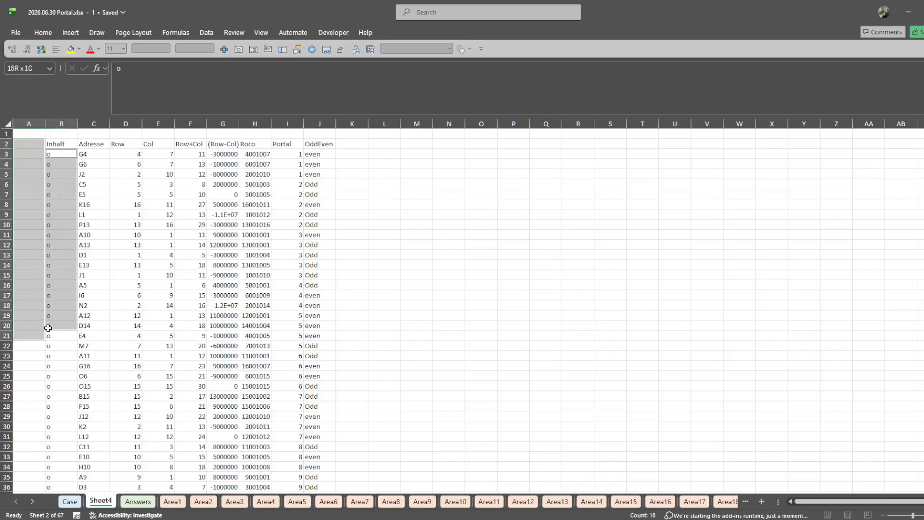
left_click(223, 214)
left_click(544, 174)
left_click(474, 172)
type("=ber")
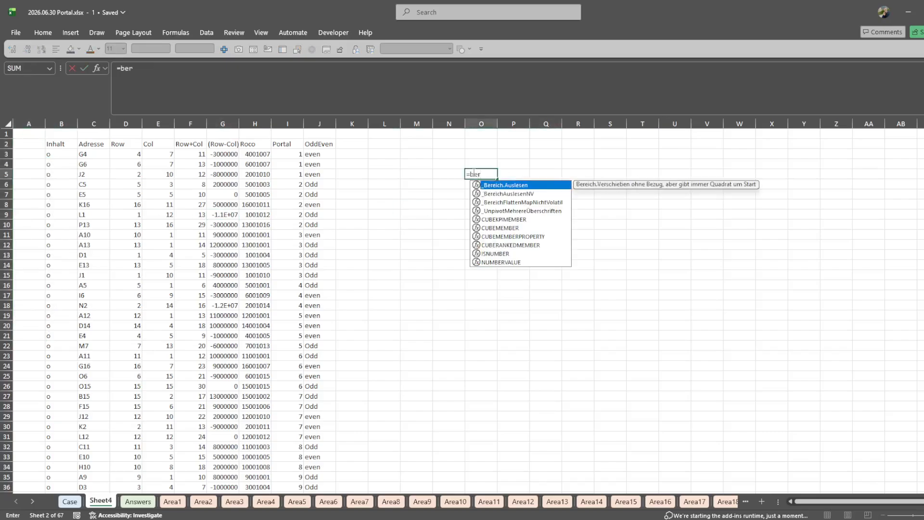
key("Down")
key("Down")
key("Tab")
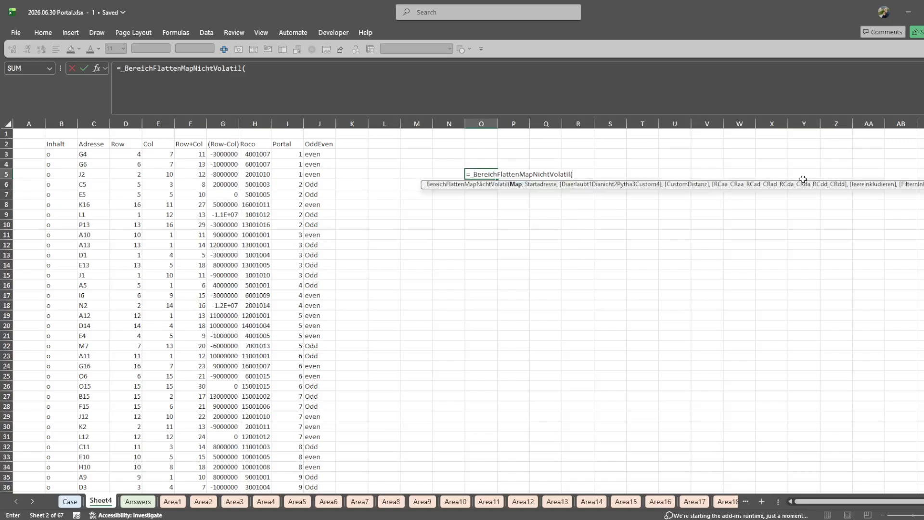
key("Escape")
- Return to the Case sheet and read the Level 7 question on minimum steps, its reminders and the example
left_click(65, 503)
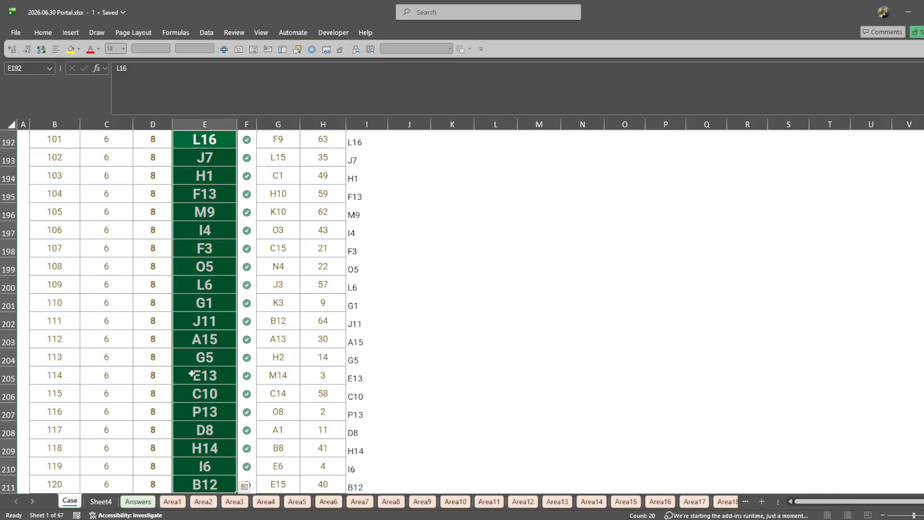
scroll(616, 157, "down", 3)
left_click_drag(665, 145, 828, 313)
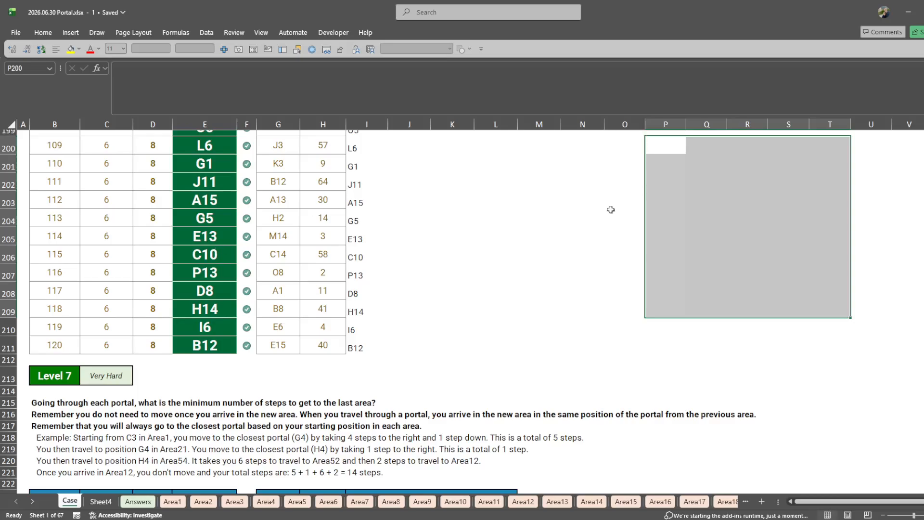
scroll(422, 266, "down", 4)
scroll(356, 266, "up", 2)
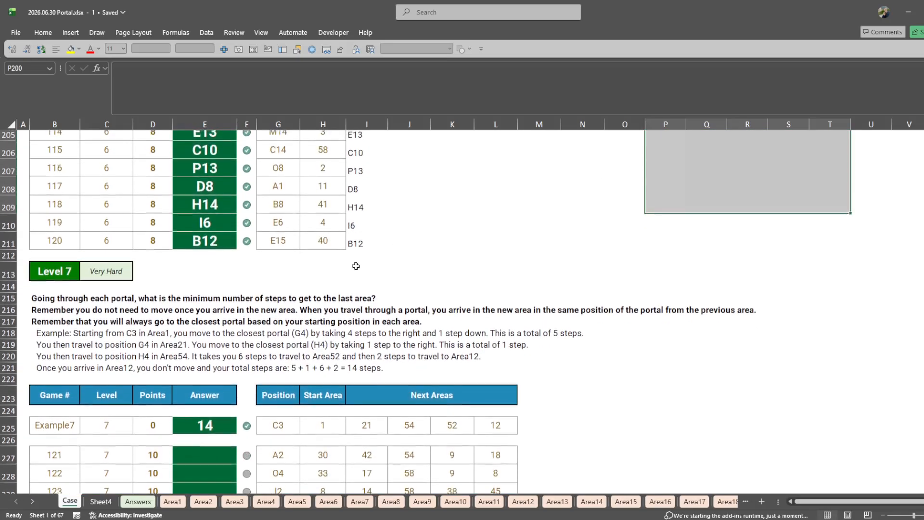
left_click(44, 307)
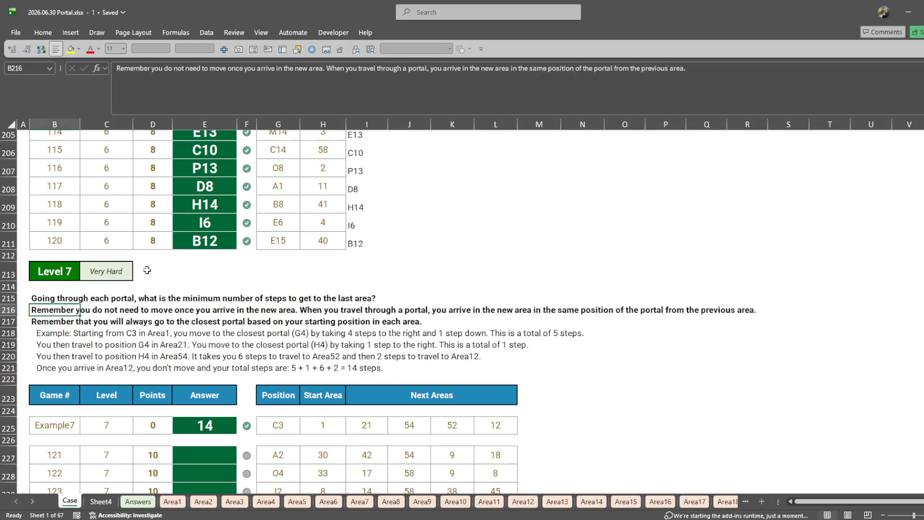
- Copy the I211 formula text into M225 and repoint its references to position G225 and start area H225
double_click(369, 245)
key("ctrl+a")
key("ctrl+c")
key("Escape")
left_click(569, 430)
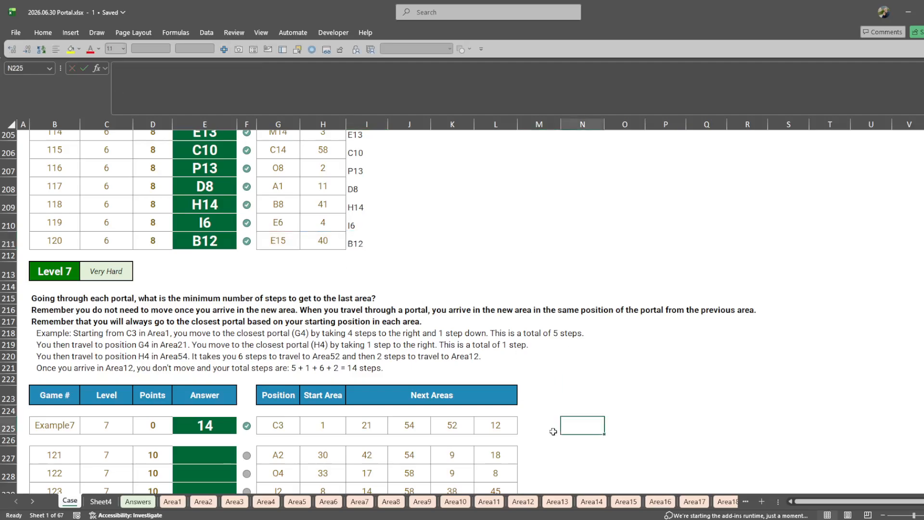
double_click(551, 427)
key("ctrl+v")
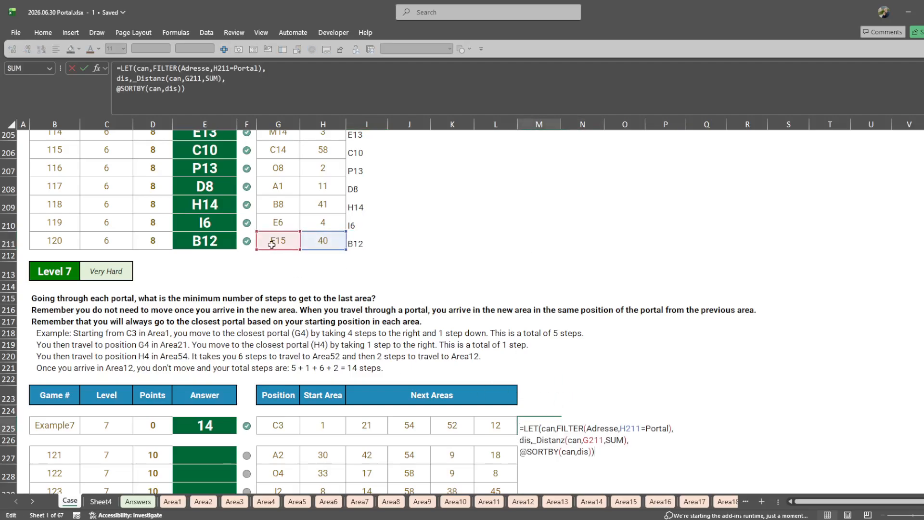
left_click_drag(272, 245, 272, 430)
left_click_drag(319, 251, 321, 435)
key("Tab")
key("Return")
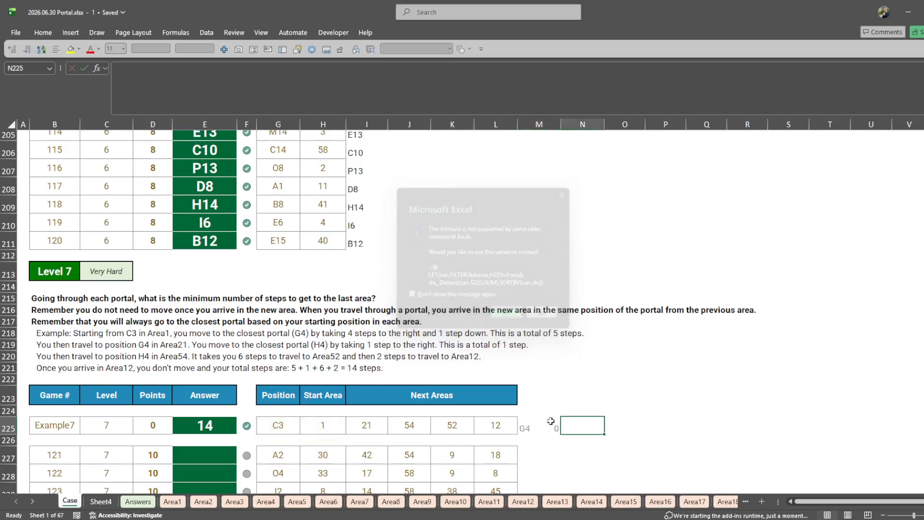
- Move the closest-portal formula from M225 to N225 and check its references
left_click(542, 425)
key("ctrl+x")
left_click(595, 426)
key("ctrl+v")
key("F2")
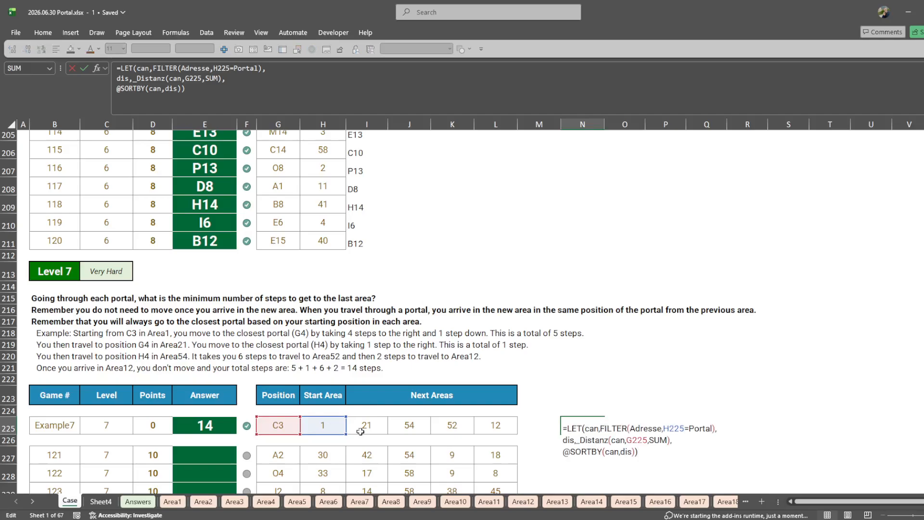
key("Escape")
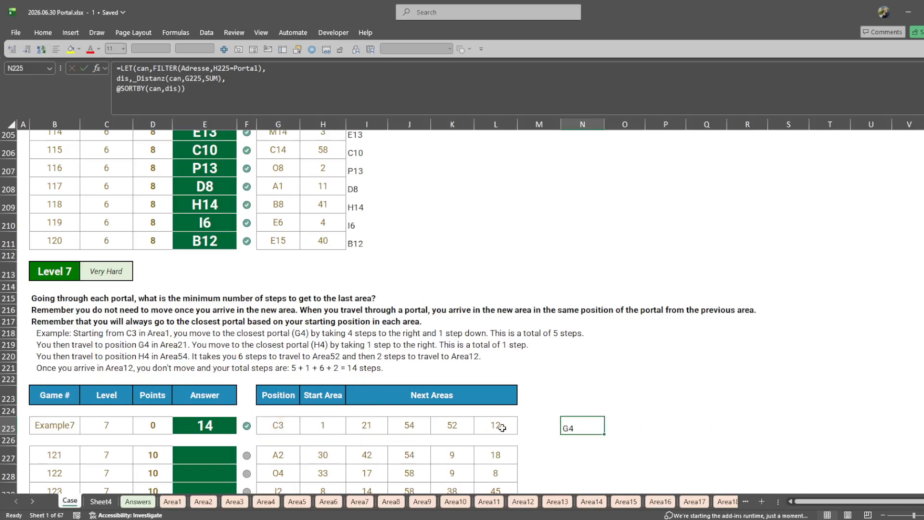
- Enter a reference to the starting position G225 in M225
left_click(530, 428)
type("=")
key("Left")
key("ctrl+Left")
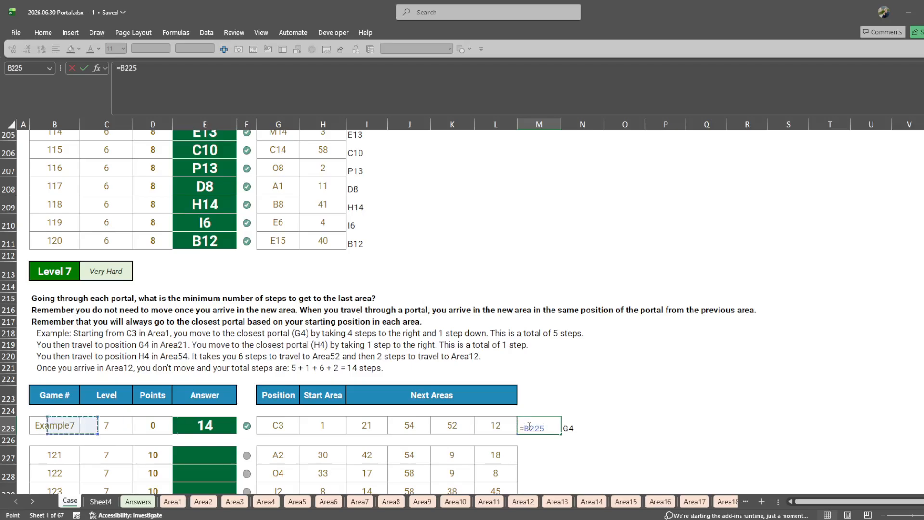
key("Right")
key("Right")
left_click(287, 429)
key("Tab")
- Change the position reference in the N225 _Distanz call from G225 to M225
key("F2")
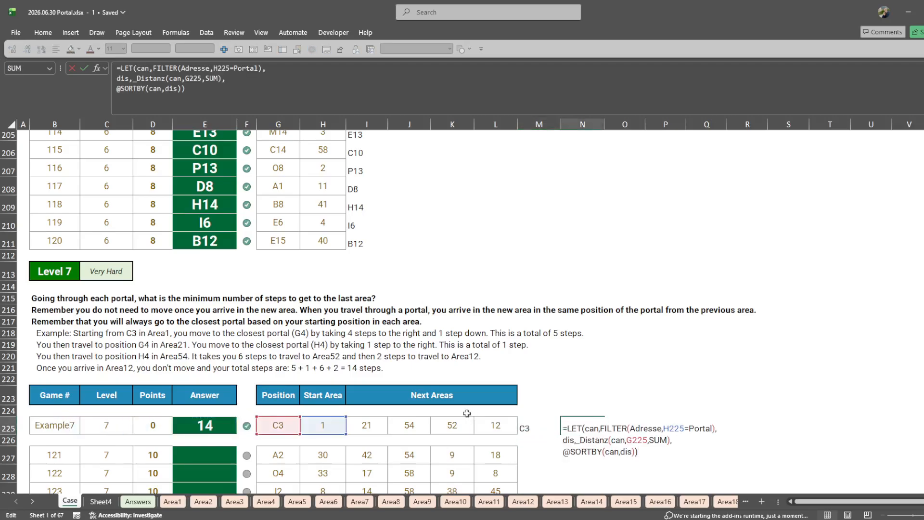
double_click(636, 440)
left_click(537, 428)
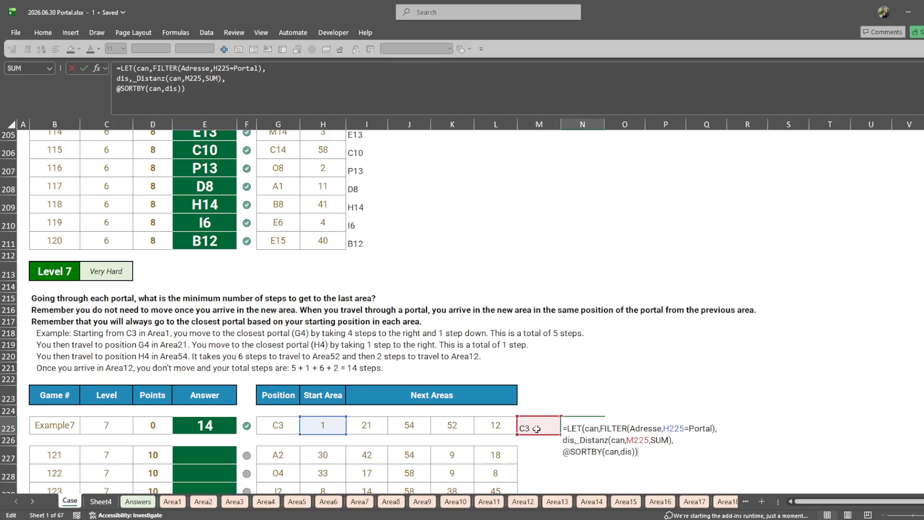
key("Return")
key("Return")
key("F2")
key("Escape")
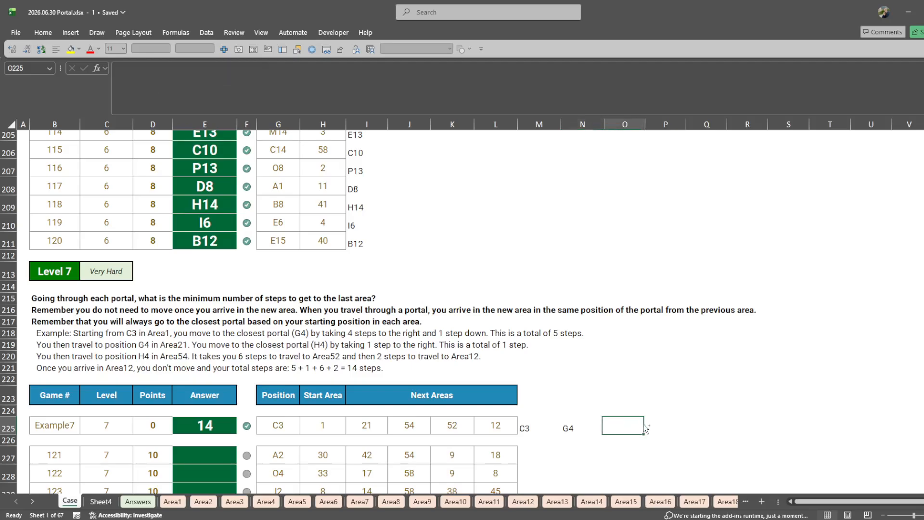
- Fill the N225 closest-portal formula across O225, P225 and Q225
left_click(624, 427)
key("ctrl+r")
left_click(665, 427)
key("ctrl+r")
left_click(703, 427)
key("ctrl+r")
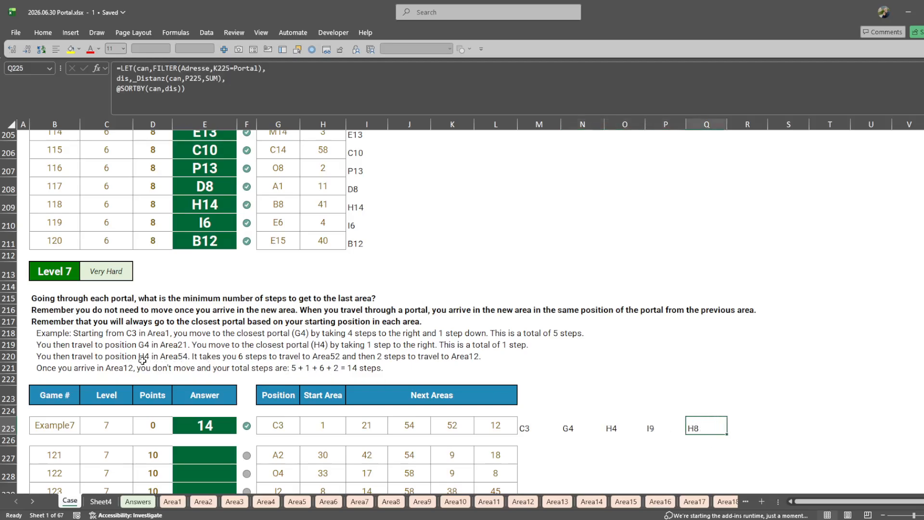
left_click(653, 429)
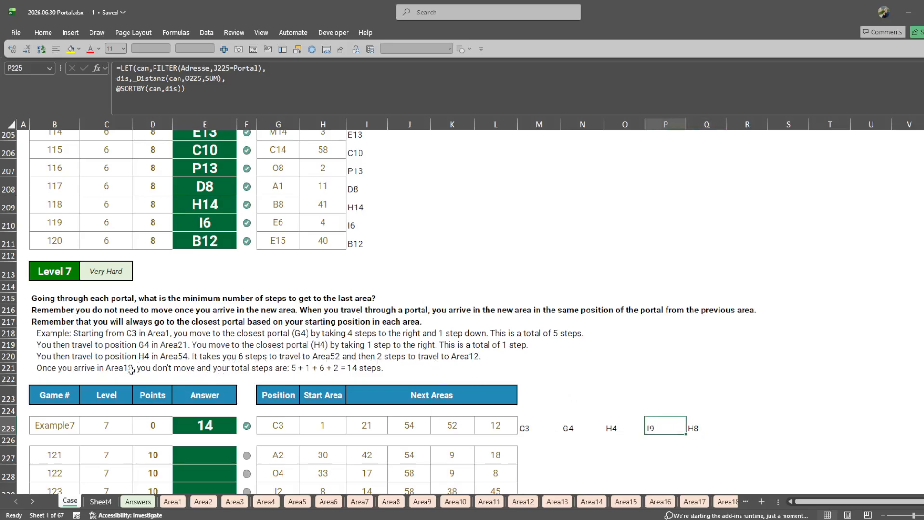
key("Right")
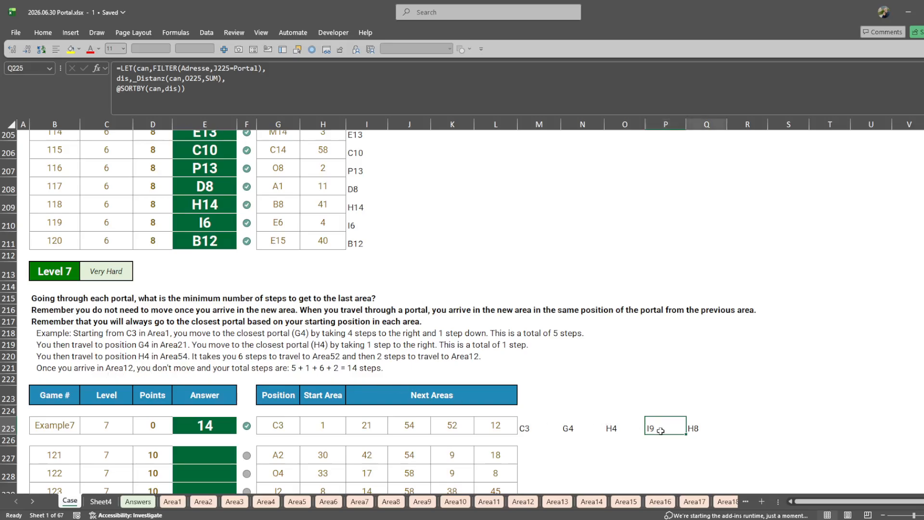
key("Delete")
key("ctrl+z")
- Enter =_Distanz(M225:P225,N225:Q225,SUM) in R225 to compute the steps between successive positions of the Level 7 example
key("Right")
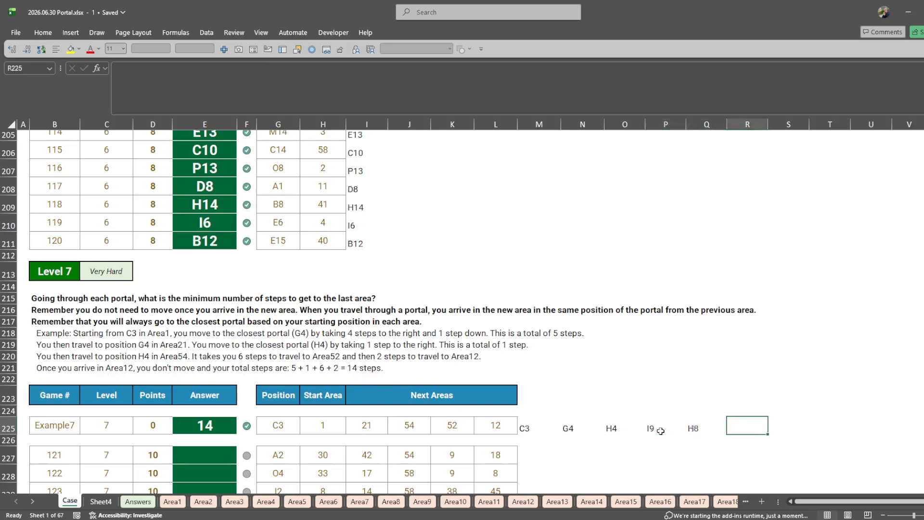
type("=dis")
key("Down")
key("Down")
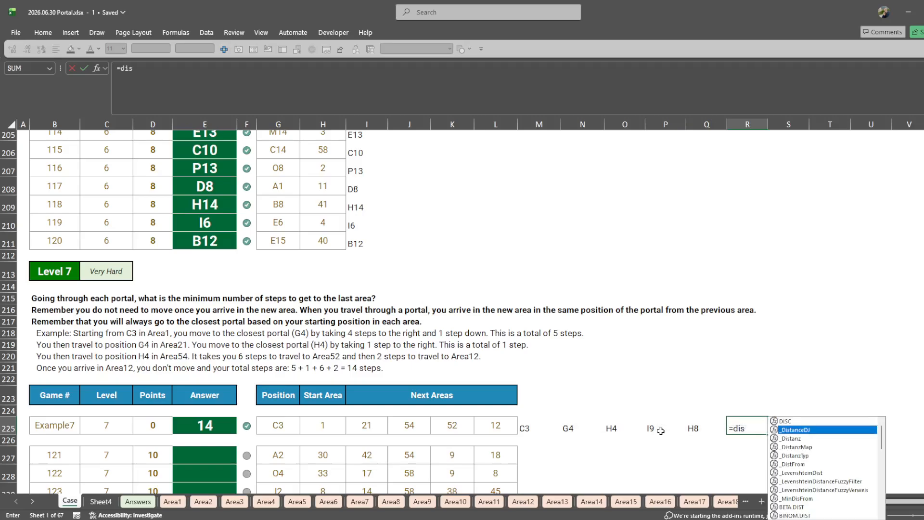
key("Tab")
key("Left")
key("Left")
key("Left")
left_click_drag(660, 432, 661, 431)
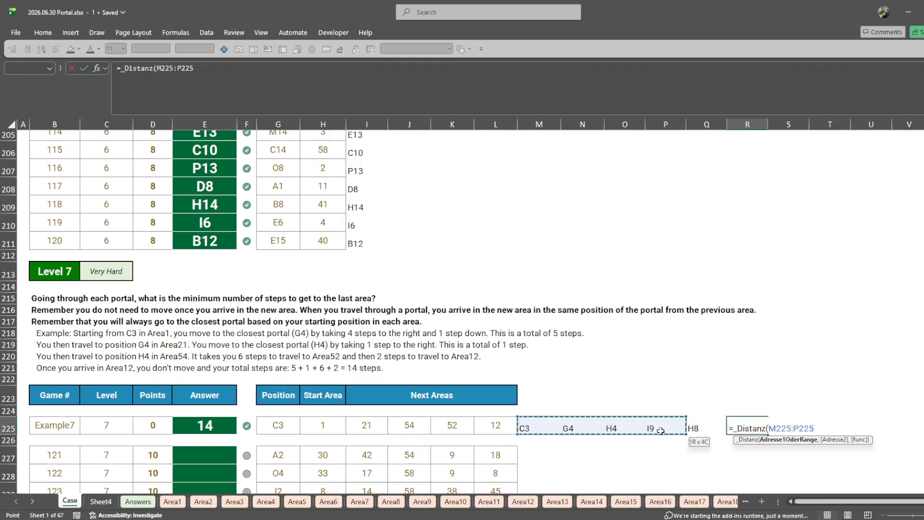
type(",")
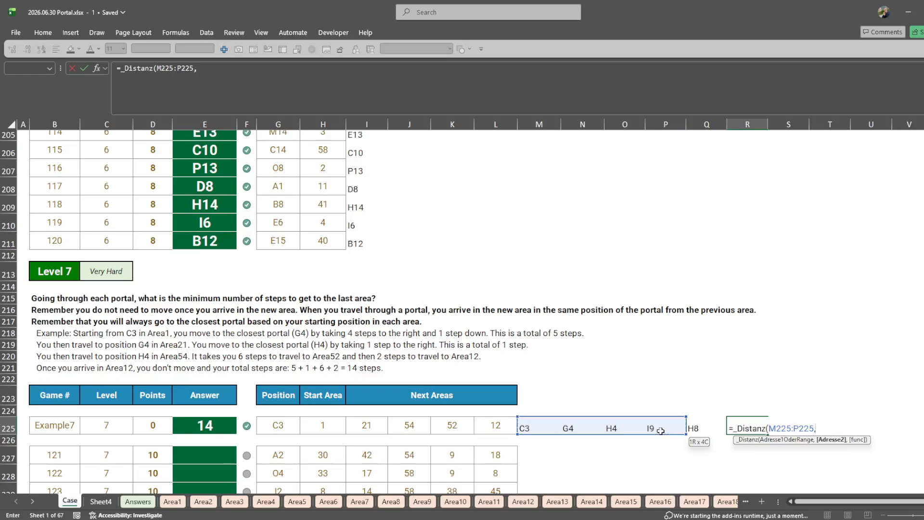
key("Left")
key("shift+Left")
key("shift+Left")
key("shift+Left")
type(",")
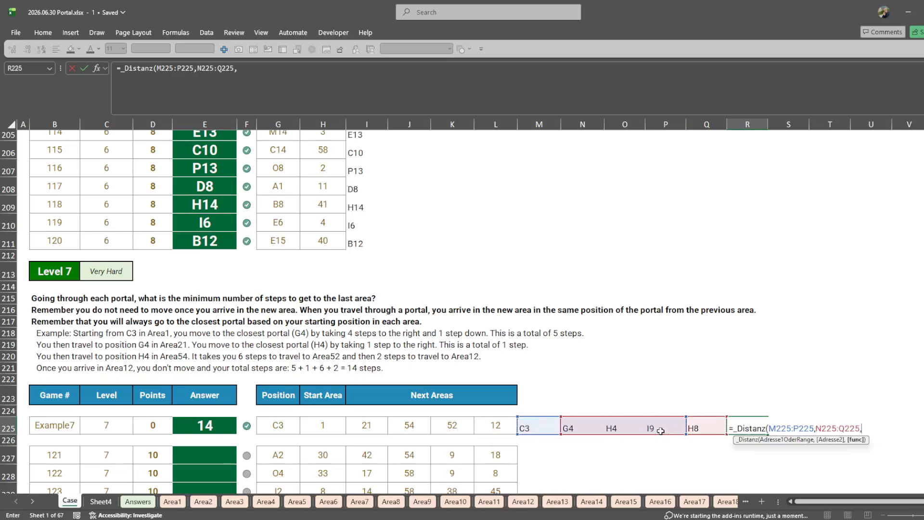
type(",")
key("BackSpace")
type("sum)")
key("ctrl+Return")
- Wrap the R225 _Distanz formula in SUM to total the example's steps
key("F2")
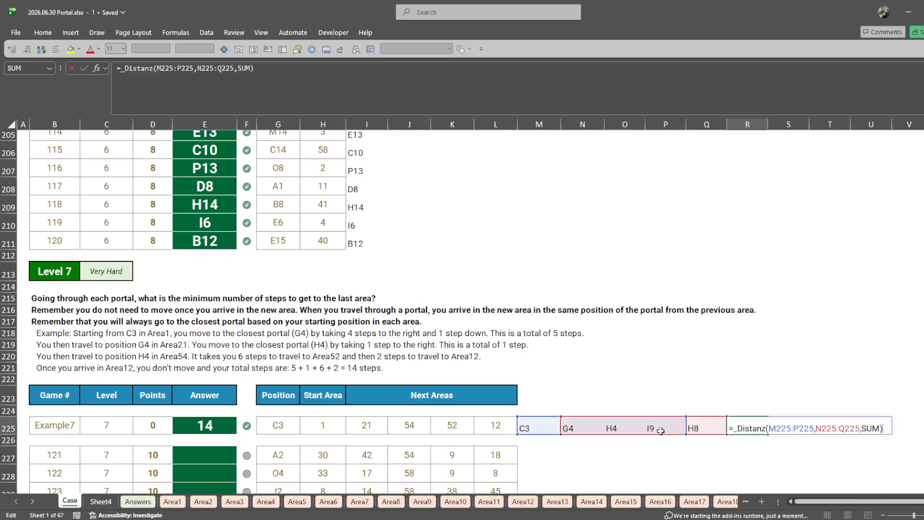
key("Home")
key("Right")
type("si")
key("Tab")
key("BackSpace")
key("BackSpace")
key("BackSpace")
key("BackSpace")
key("BackSpace")
key("BackSpace")
key("BackSpace")
key("BackSpace")
type("sum")
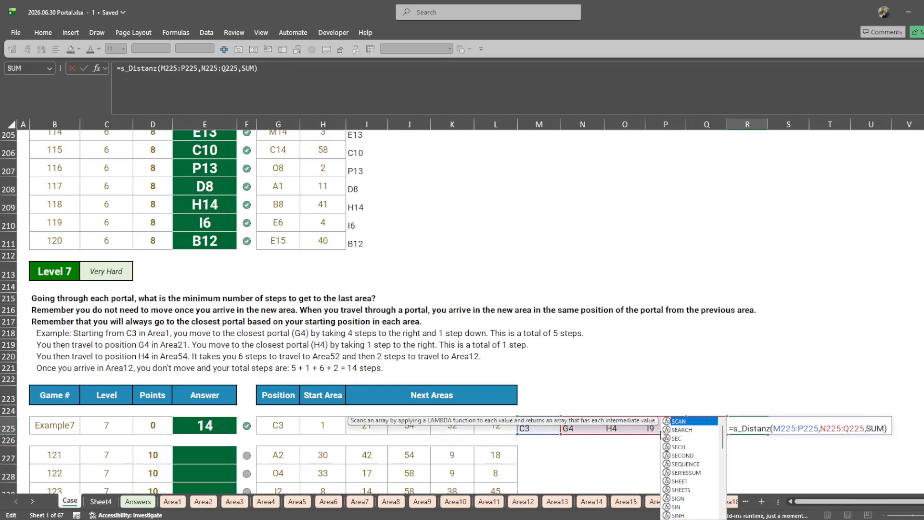
key("Tab")
key("ctrl+Return")
- Copy the example formulas in M225:R225 to all Level 7 game rows, M227:R246
key("Left")
key("Left")
key("Left")
key("Left")
key("Left")
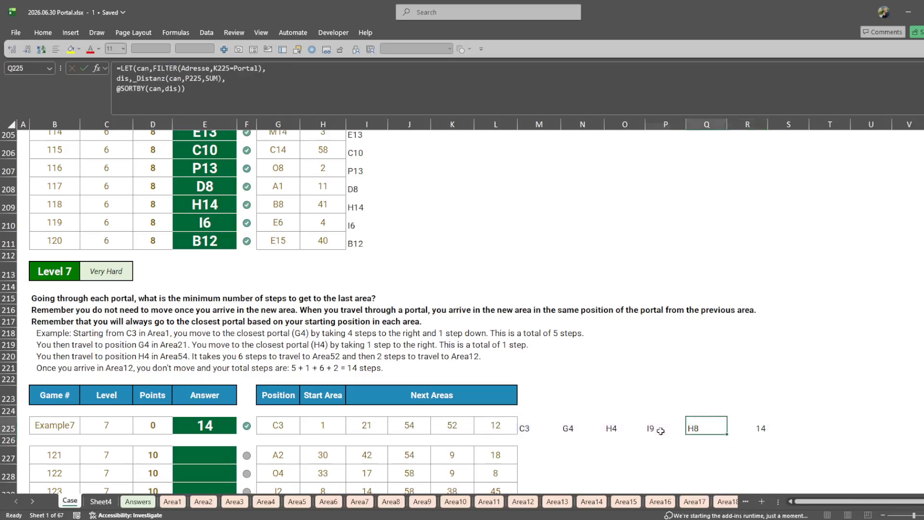
key("ctrl+shift+Right")
key("ctrl+c")
key("Down")
key("Down")
key("ctrl+v")
key("Left")
key("ctrl+Down")
key("Right")
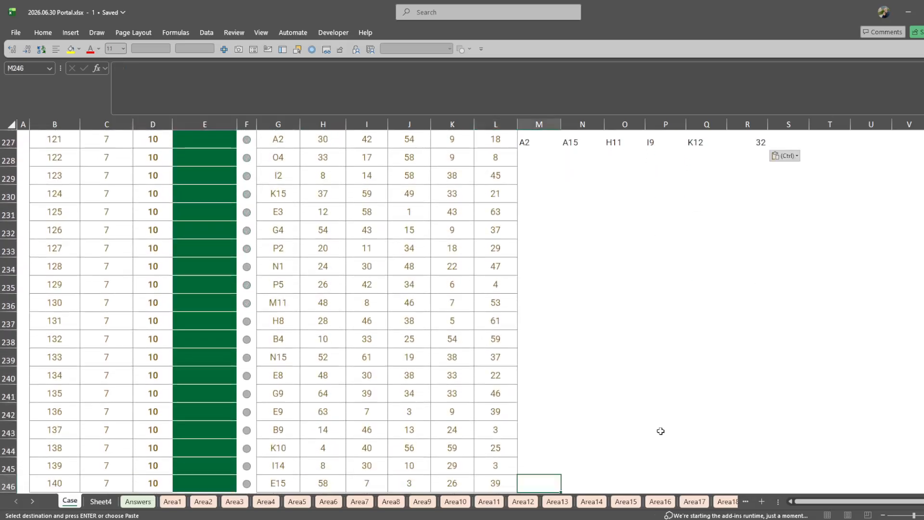
key("ctrl+shift+Up")
key("ctrl+v")
- Copy the step totals in R227:R246 and paste them as values into the Level 7 answer cells E227:E246
key("ctrl+Right")
key("ctrl+Up")
key("ctrl+shift+Down")
key("ctrl+c")
key("ctrl+Up")
key("Left")
key("Left")
key("Down")
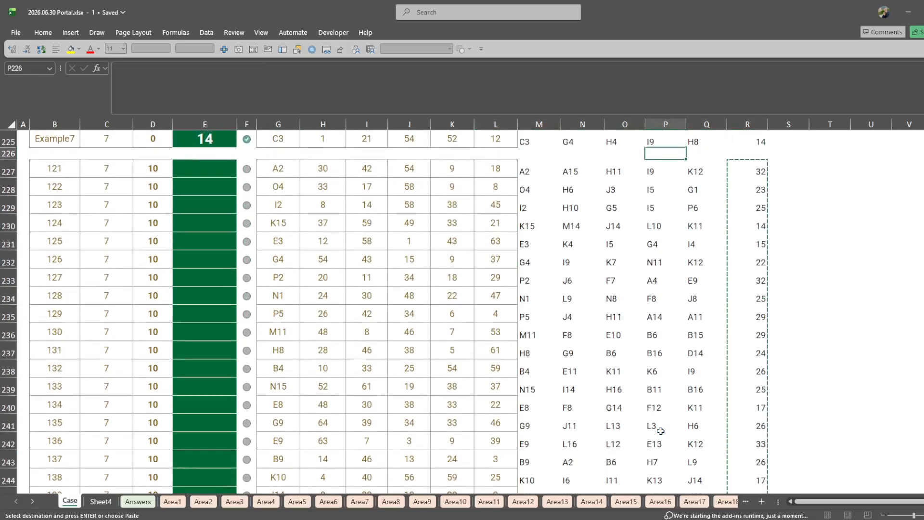
key("Left")
key("ctrl+Left")
key("Down")
key("Right")
key("Right")
key("Right")
key("Right")
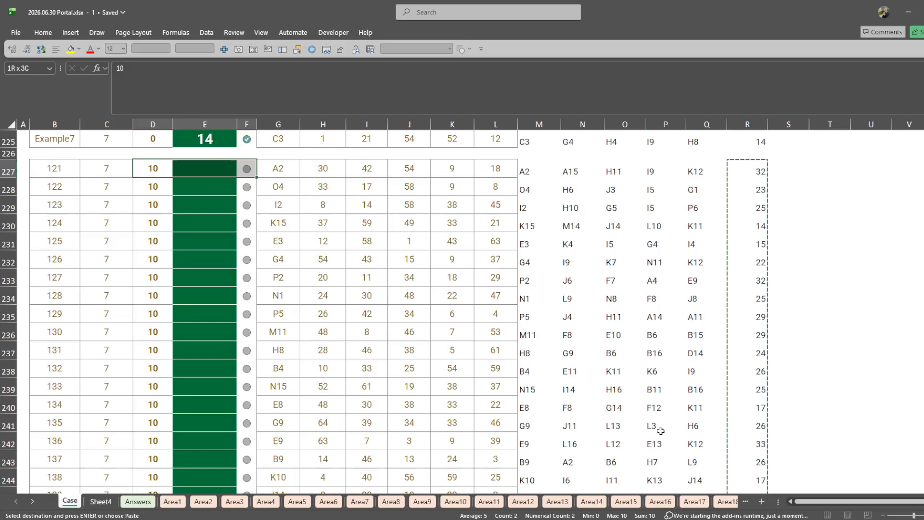
key("ctrl+shift+Down")
key("ctrl+shift+v")
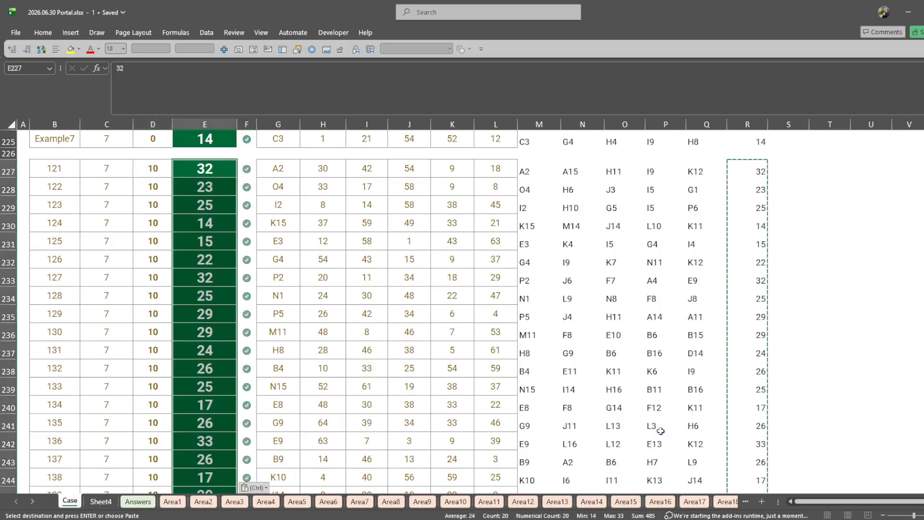
key("ctrl+c")
left_click(539, 263)
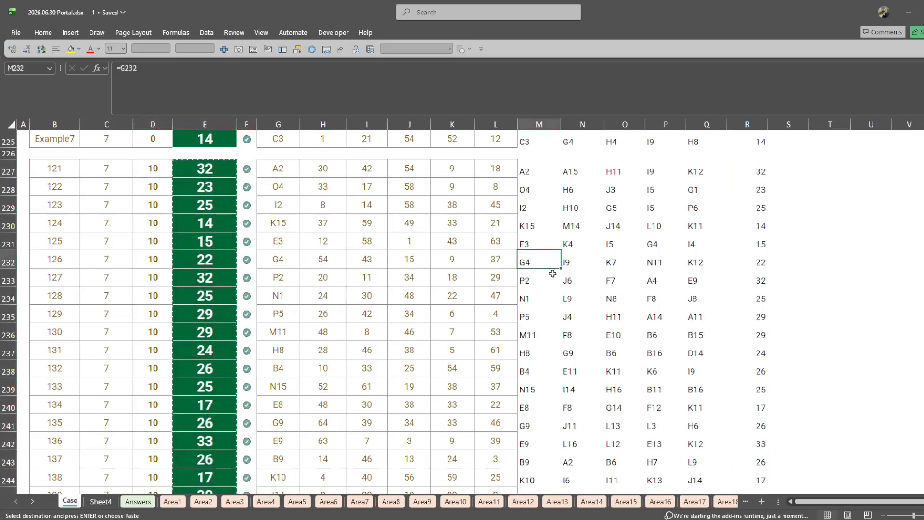
key("ctrl+Home")
scroll(478, 265, "down", 3)
scroll(478, 265, "down", 3)
left_click(346, 296)
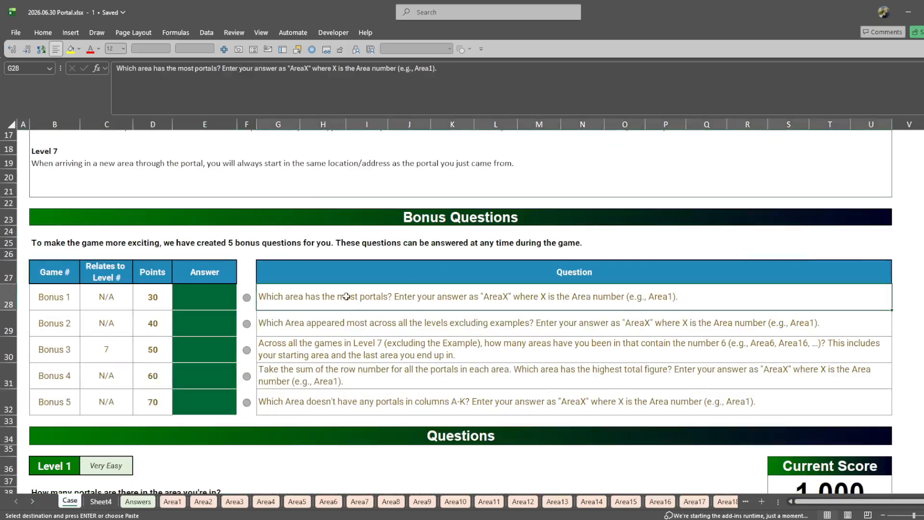
left_click(234, 297)
type("=Q")
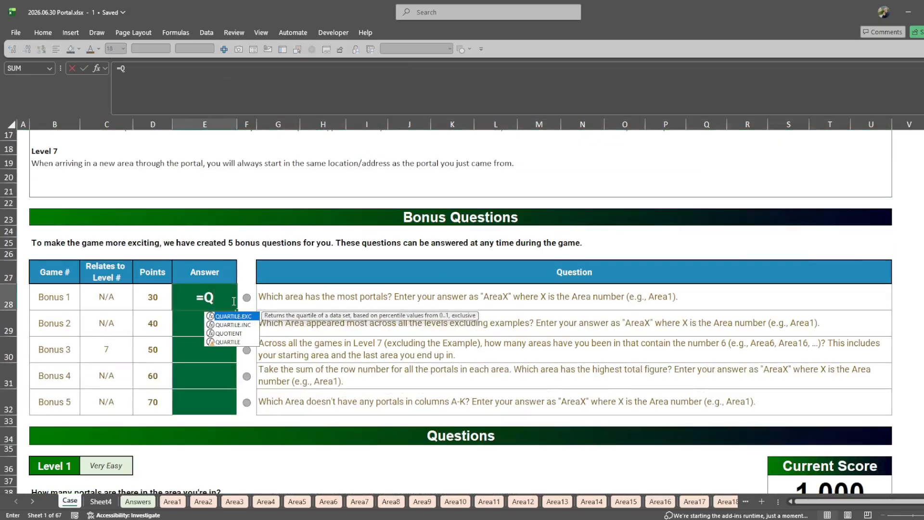
key("BackSpace")
type("\"Are")
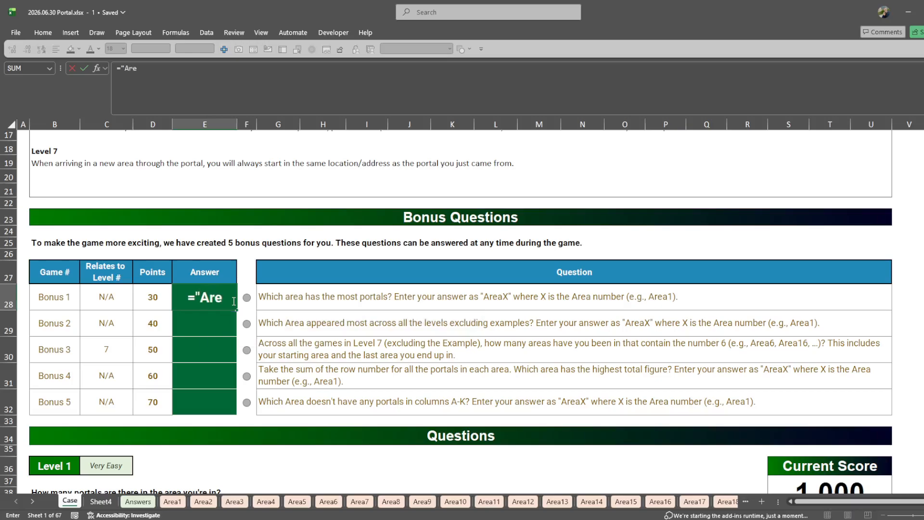
type("a\"&mostof")
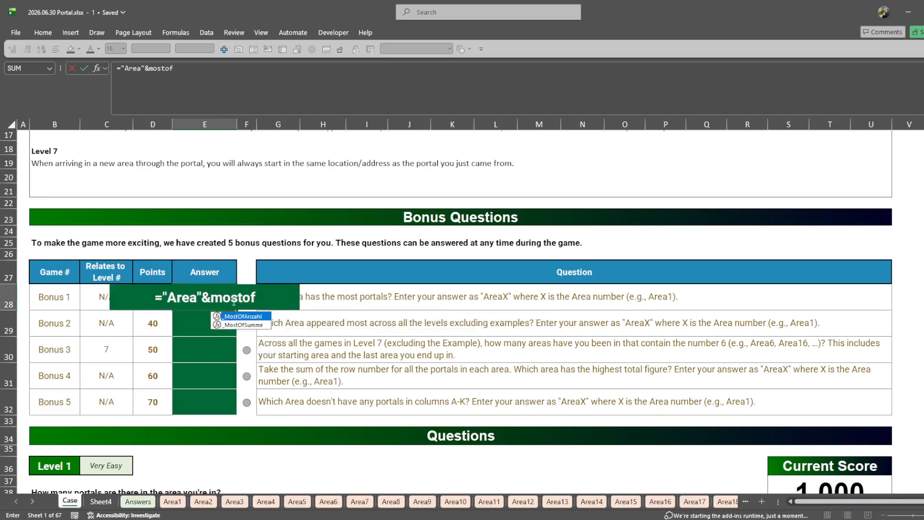
key("F2")
key("Left")
type("@")
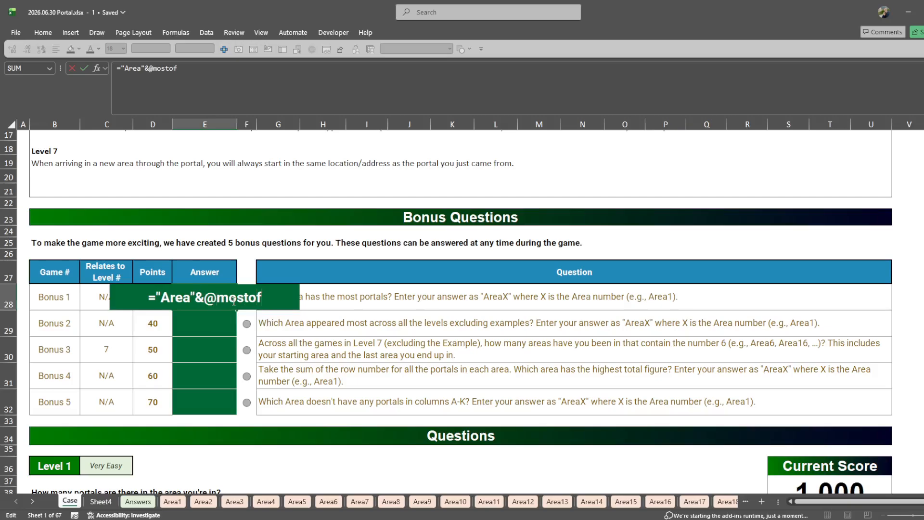
type("(")
key("BackSpace")
type("a")
key("Tab")
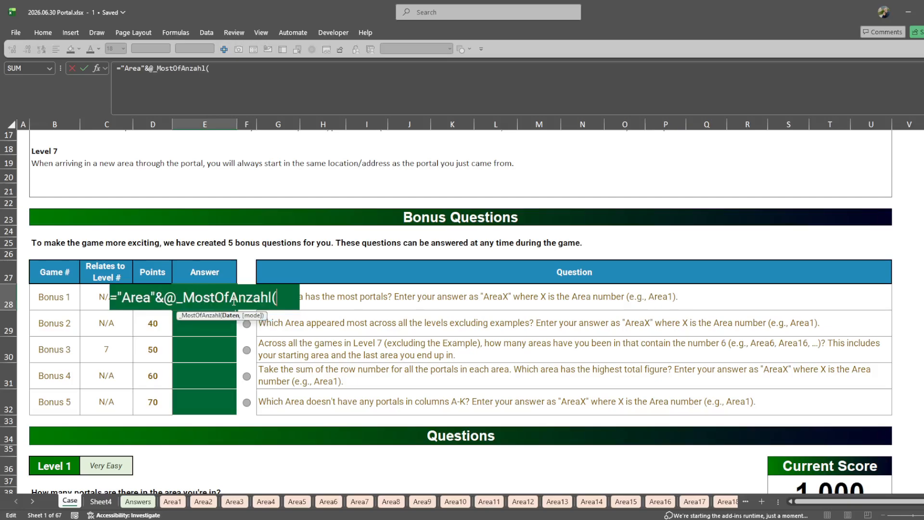
type("port")
key("Tab")
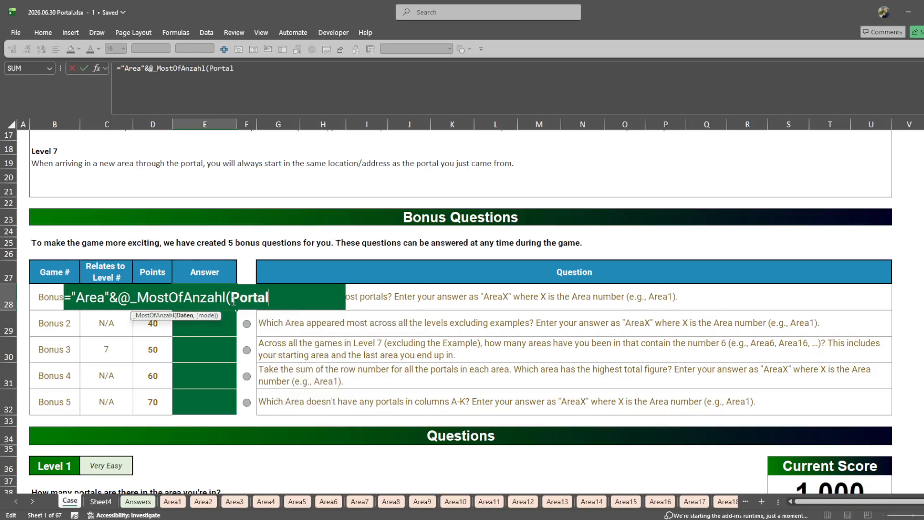
type("))")
key("Return")
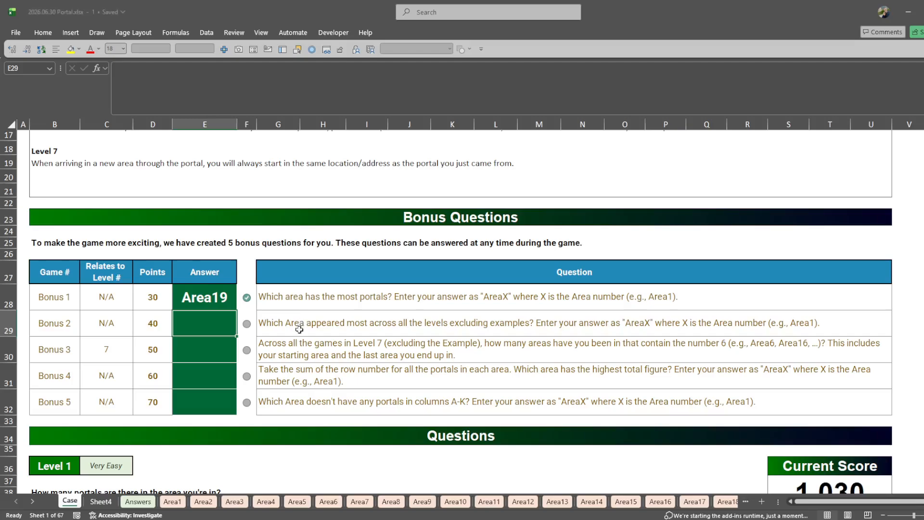
type("=mos")
key("BackSpace")
key("BackSpace")
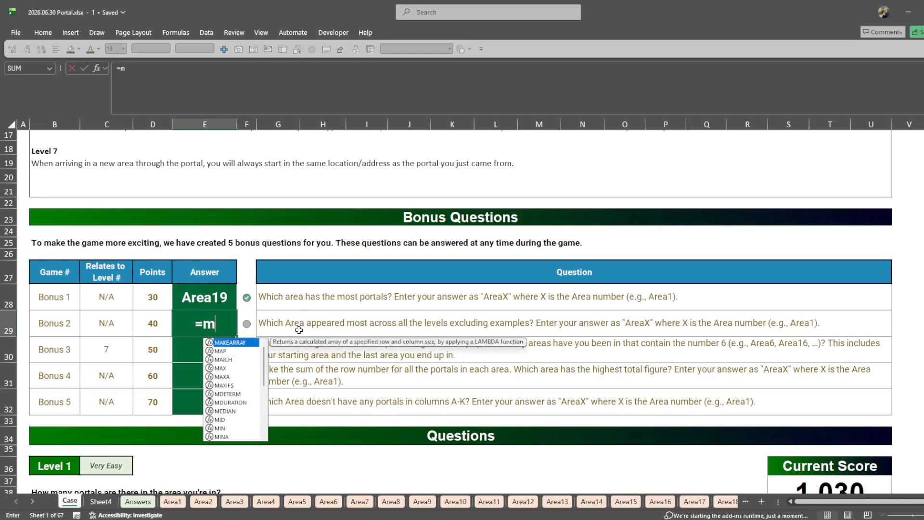
type("od")
key("Down")
key("Down")
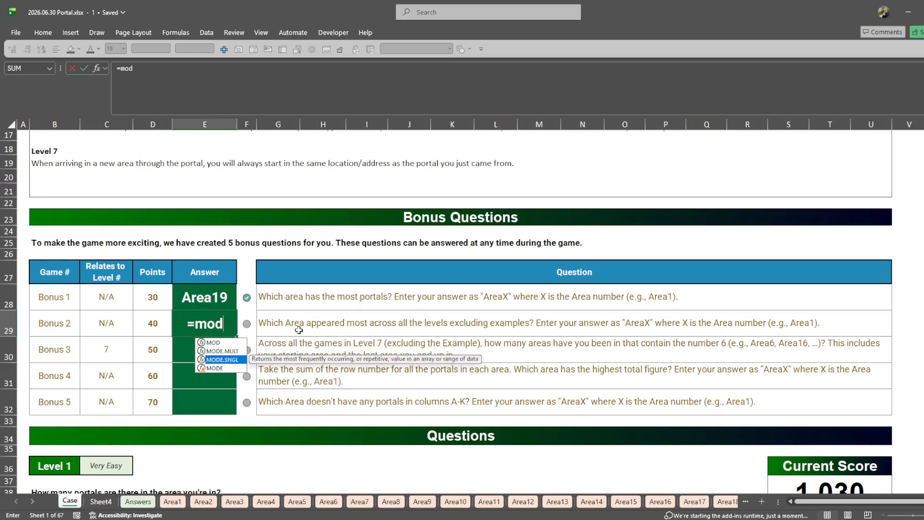
type("a")
key("Return")
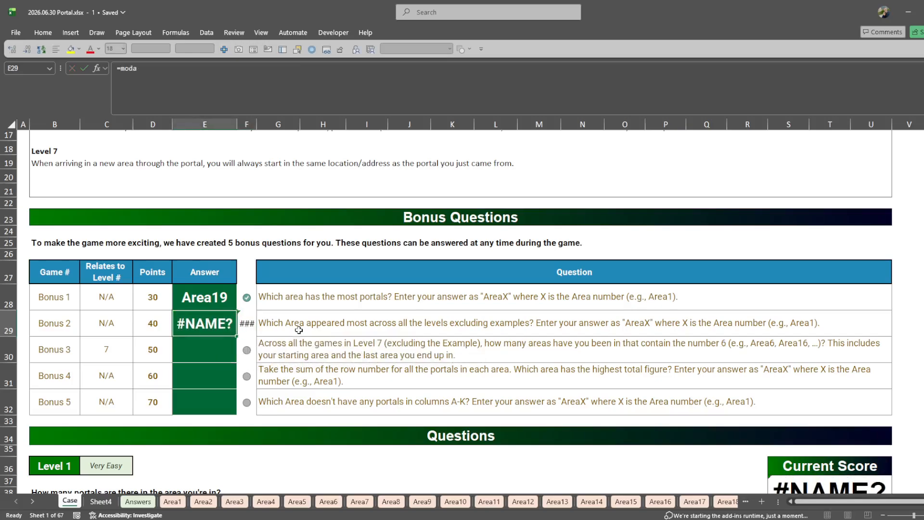
- Start the Bonus 2 answer in E29 with ="Area"&MODE.SNGL( and take the Level 1 areas G44:G63 as its first range
type("=\"Area\"&mod")
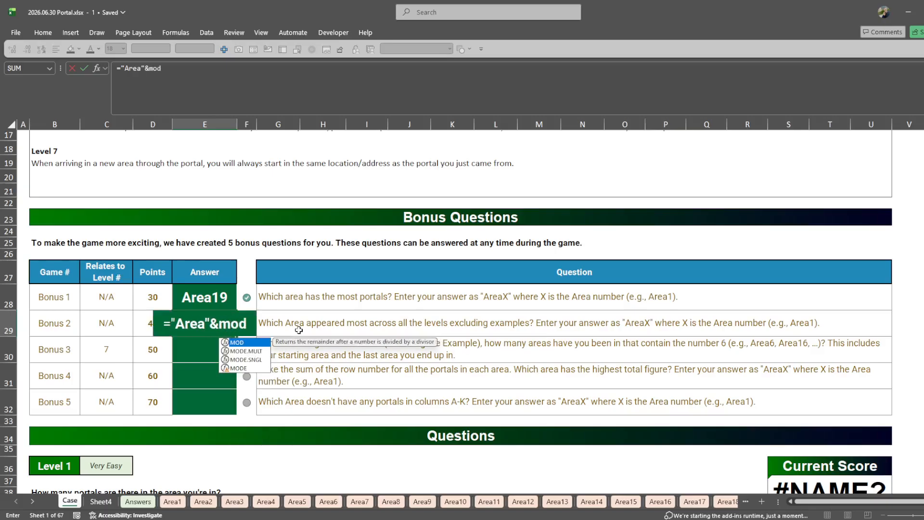
type("s")
key("BackSpace")
key("Down")
key("Down")
key("Tab")
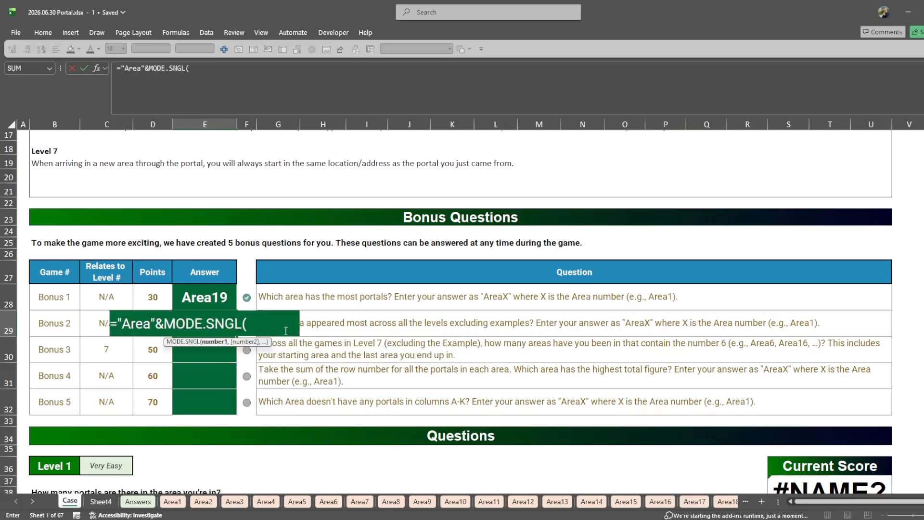
scroll(286, 331, "down", 4)
left_click(278, 399)
key("ctrl+shift+Down")
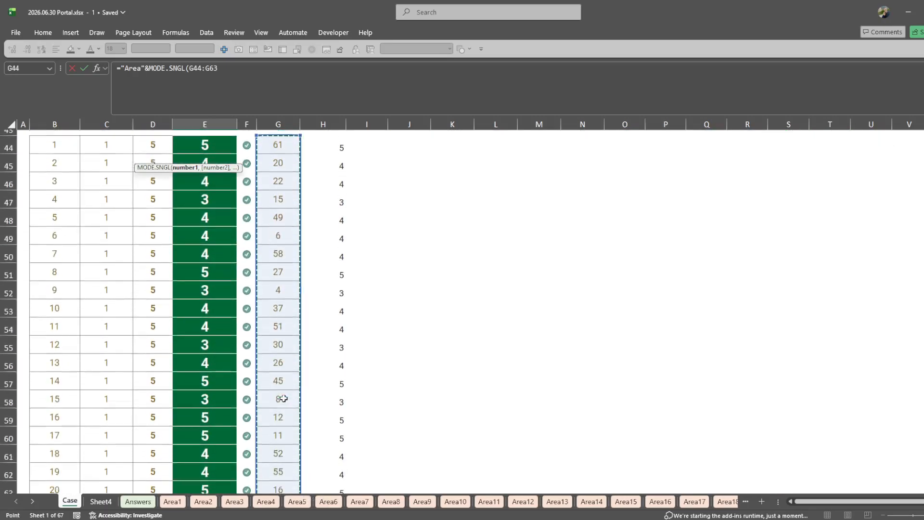
- Add the Level 2 areas G73:I92 and the Level 3 areas H102:L121 to the MODE.SNGL arguments
type(",")
scroll(284, 398, "down", 6)
left_click(283, 279)
scroll(337, 337, "down", 4)
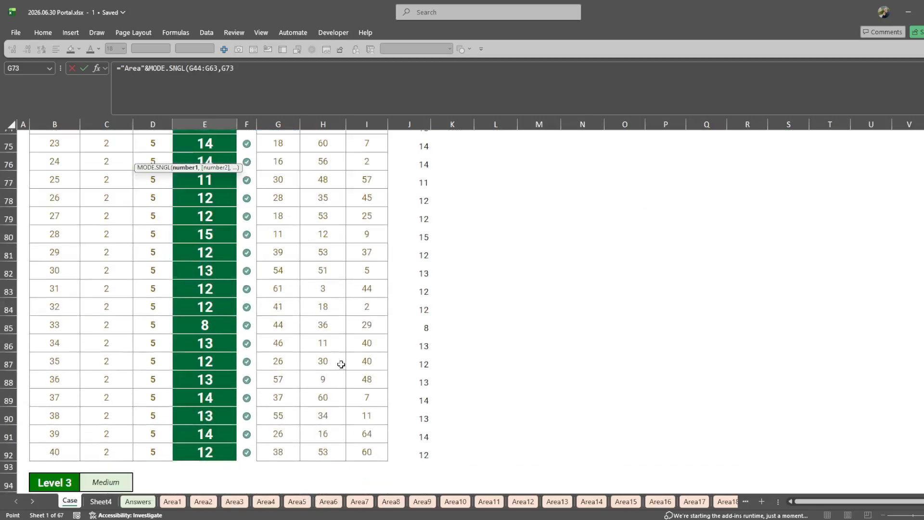
left_click(367, 452, "shift")
type(",")
scroll(367, 337, "down", 5)
left_click(320, 295)
scroll(320, 295, "down", 7)
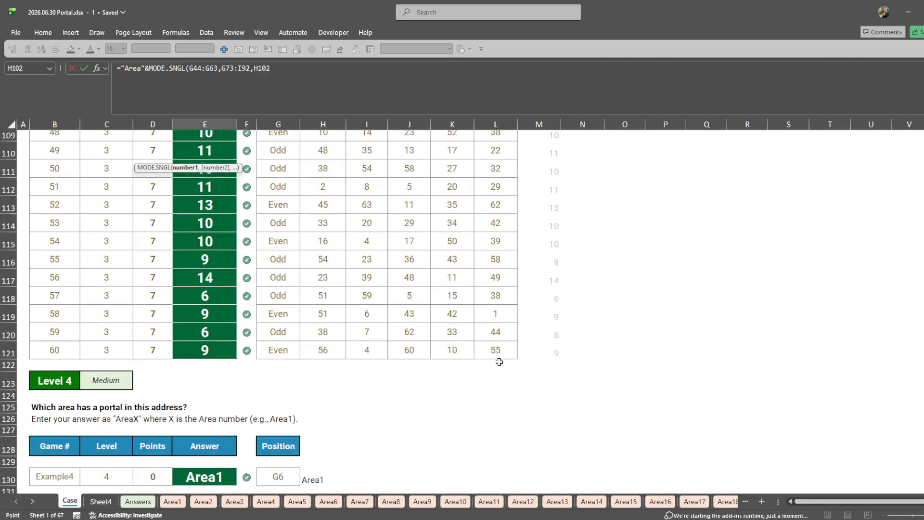
left_click(500, 360, "shift")
- Add the Level 5 areas H162:H181 and the Level 6 areas H192:H211 to the MODE.SNGL arguments
scroll(289, 313, "down", 4)
scroll(389, 366, "down", 5)
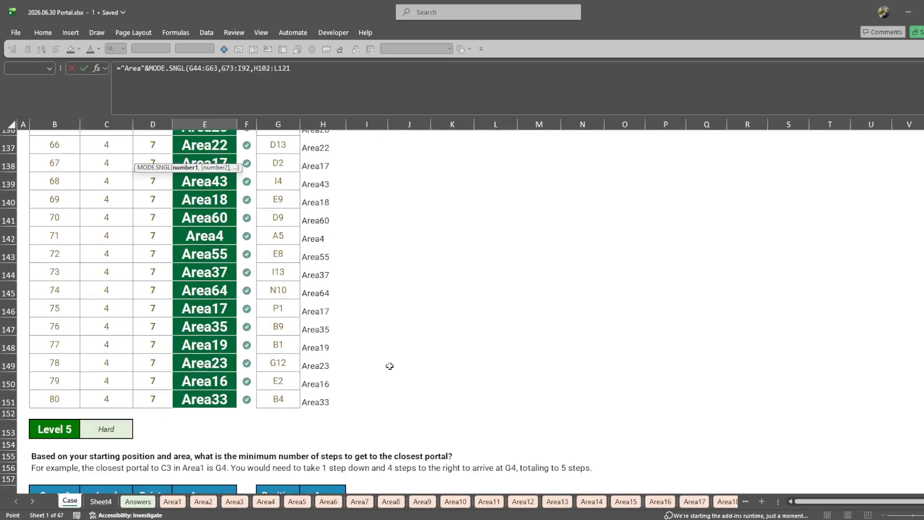
scroll(389, 366, "down", 5)
type(",")
left_click(320, 283)
scroll(332, 417, "down", 5)
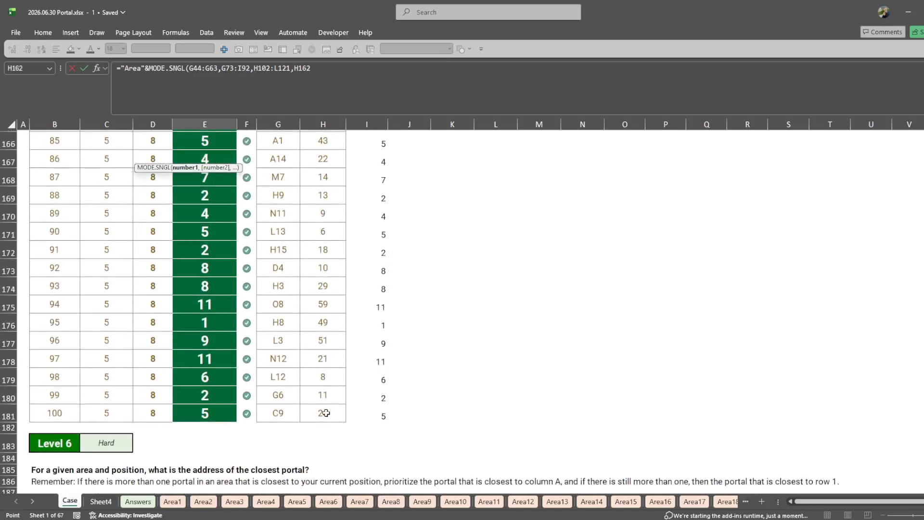
left_click(322, 418, "shift")
scroll(404, 431, "down", 4)
type(",")
left_click(314, 328)
scroll(330, 434, "down", 5)
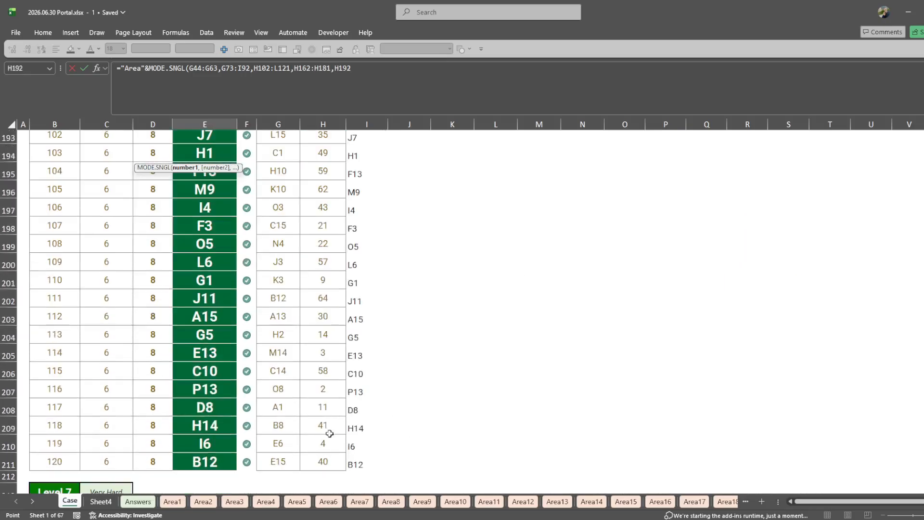
left_click(329, 461, "shift")
- Add the Level 7 areas H227:L246 as the last MODE.SNGL range and enter the Bonus 2 formula
scroll(366, 414, "down", 5)
type(",")
left_click(322, 432)
scroll(434, 433, "down", 5)
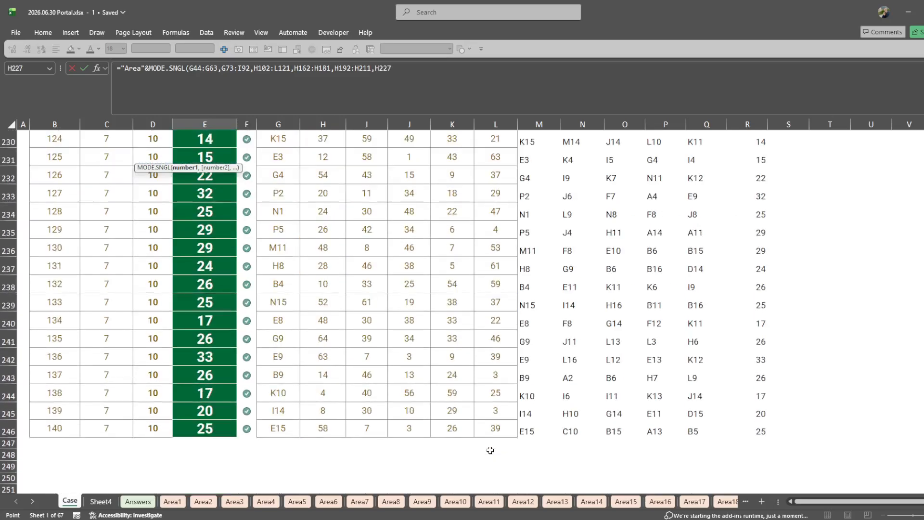
left_click(507, 423, "shift")
key("Escape")
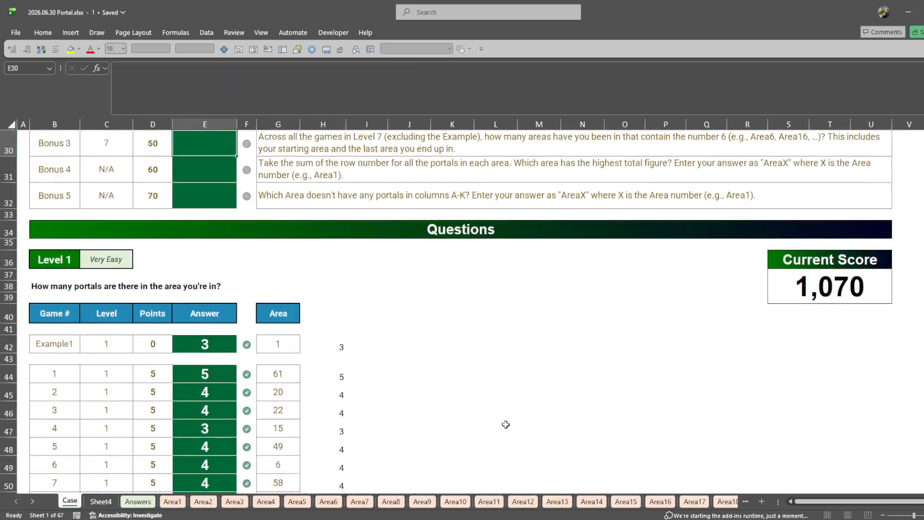
key("Down")
key("Down")
key("Right")
key("Right")
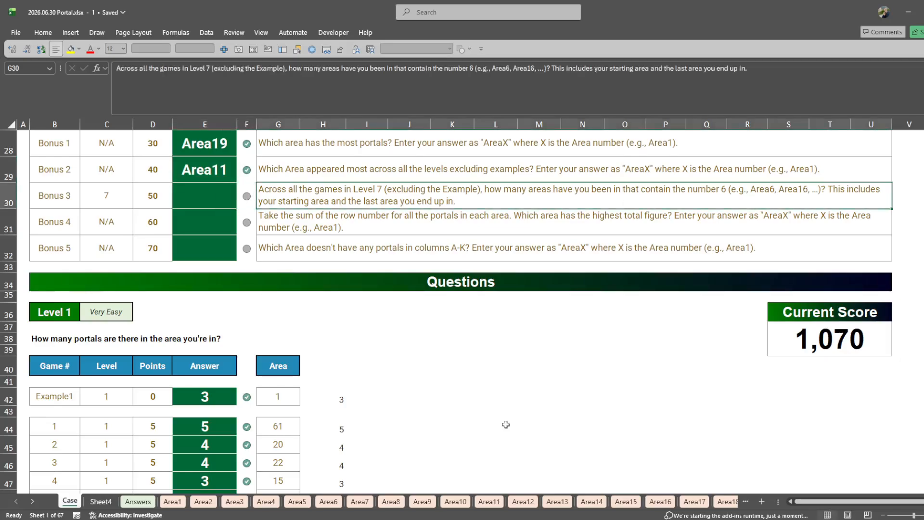
key("Left")
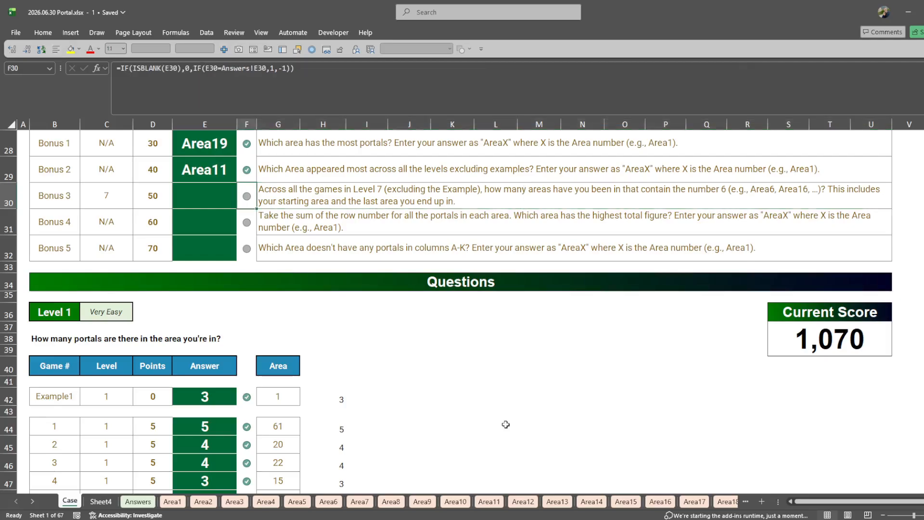
key("Left")
type("=couint")
key("Tab")
key("Left")
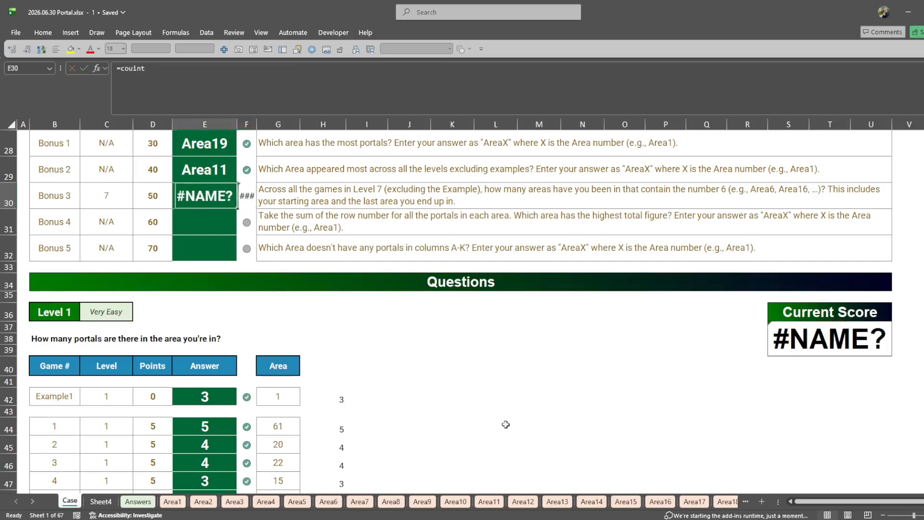
- Start the Bonus 3 answer in E30 with =COUNT(FIND(6, to count areas containing a 6
type("=count")
key("Tab")
type("fin")
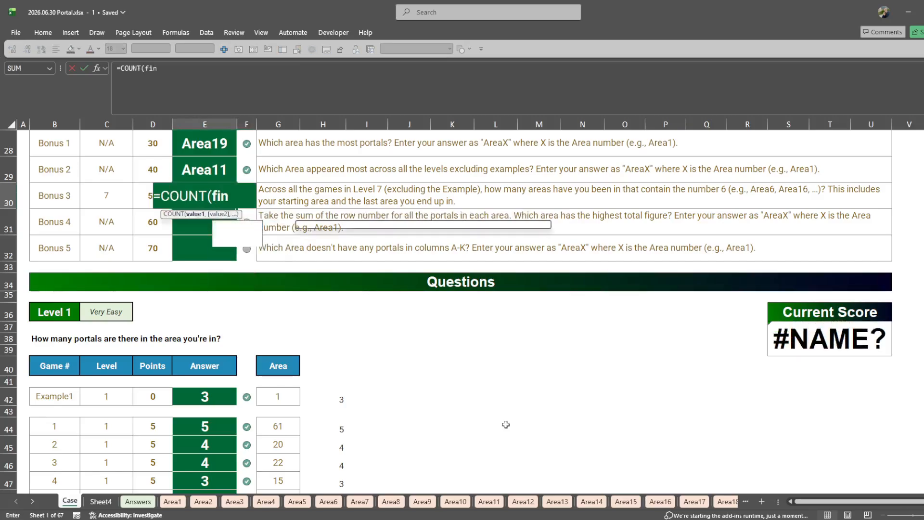
key("Tab")
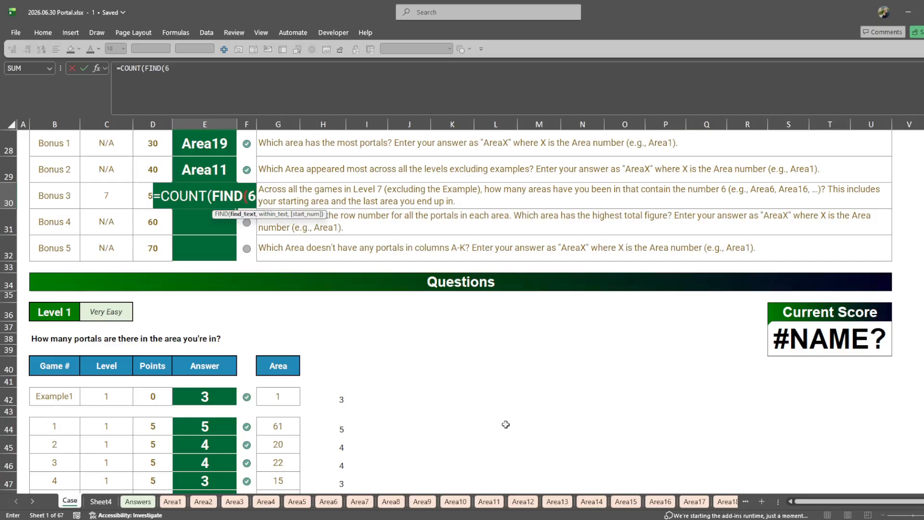
type("6,")
- Use the Level 7 areas H227:L246 as the FIND text and enter the formula, accepting the correction of the missing brackets
key("ctrl+End")
key("ctrl+Left")
key("ctrl+Left")
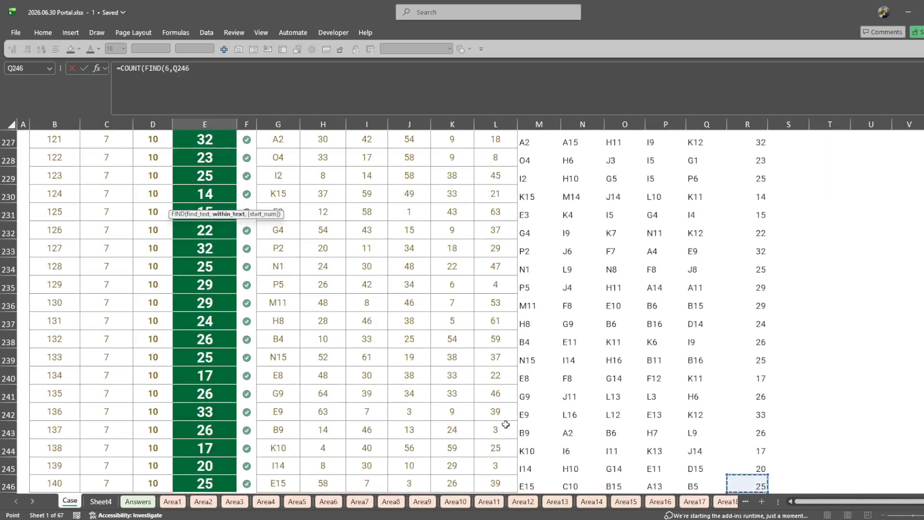
key("Up")
key("Right")
scroll(501, 417, "up", 2)
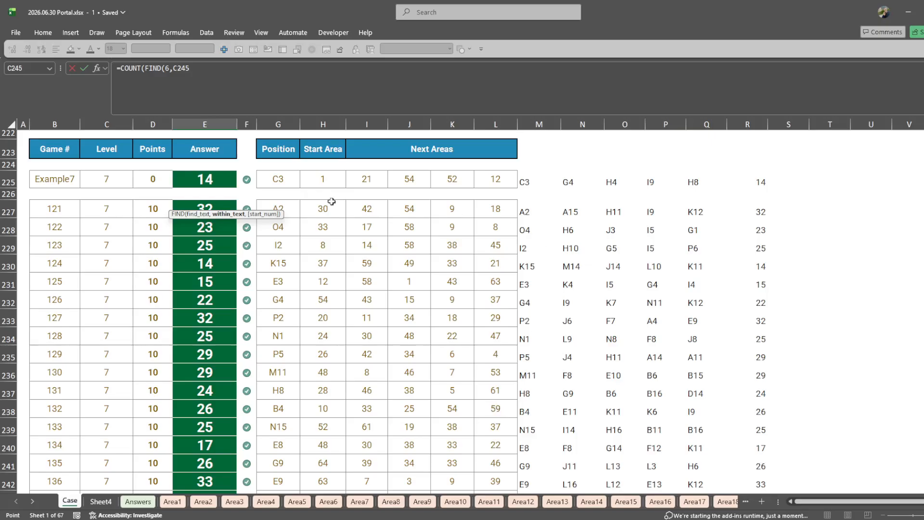
left_click_drag(332, 202, 495, 383)
key("Return")
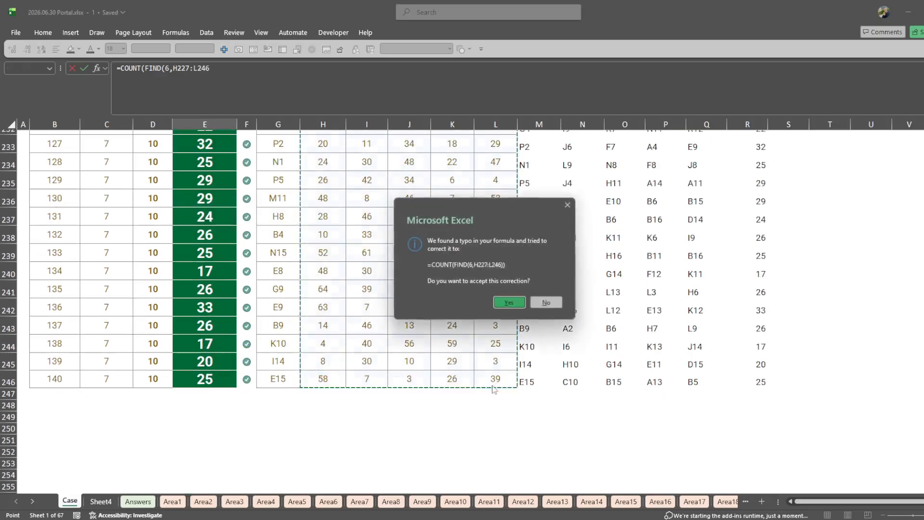
key("Return")
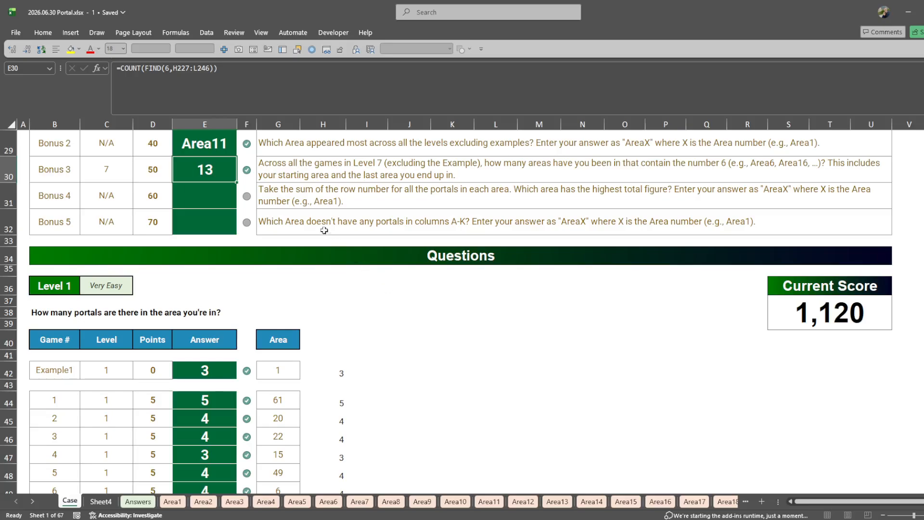
left_click(318, 204)
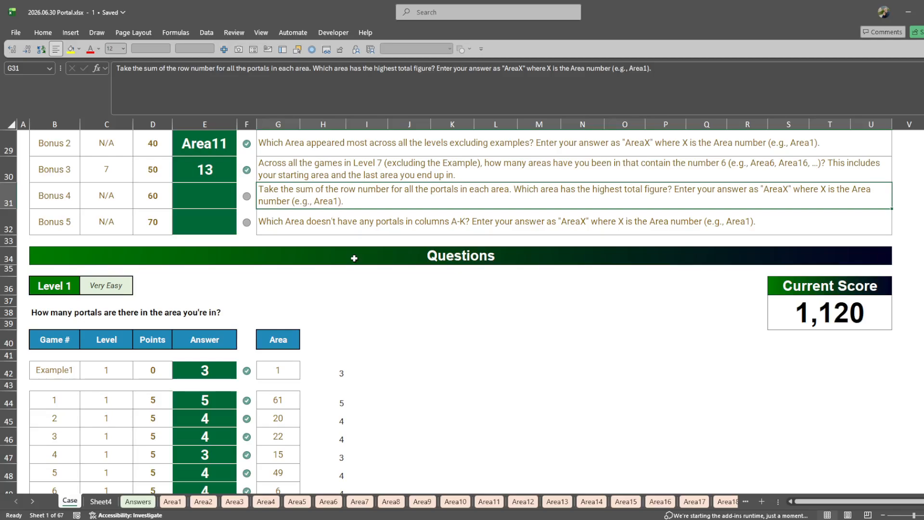
key("Left")
key("Left")
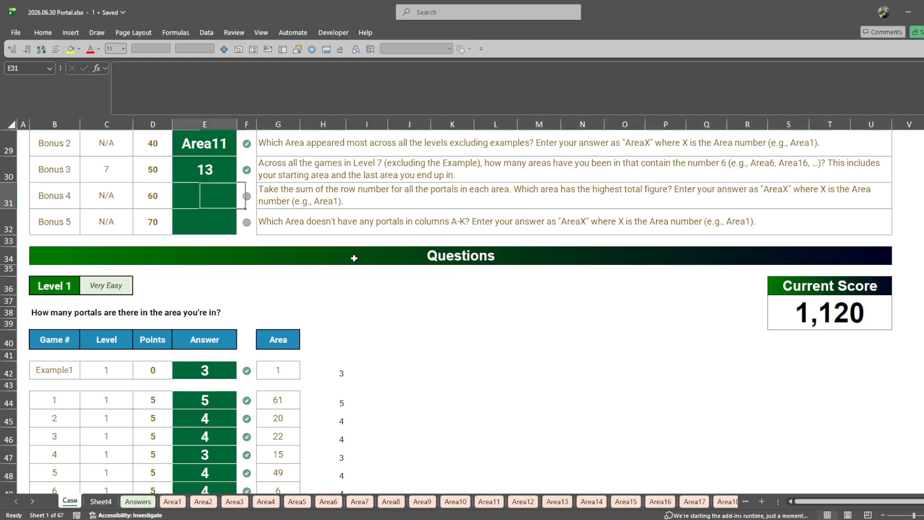
type("=@")
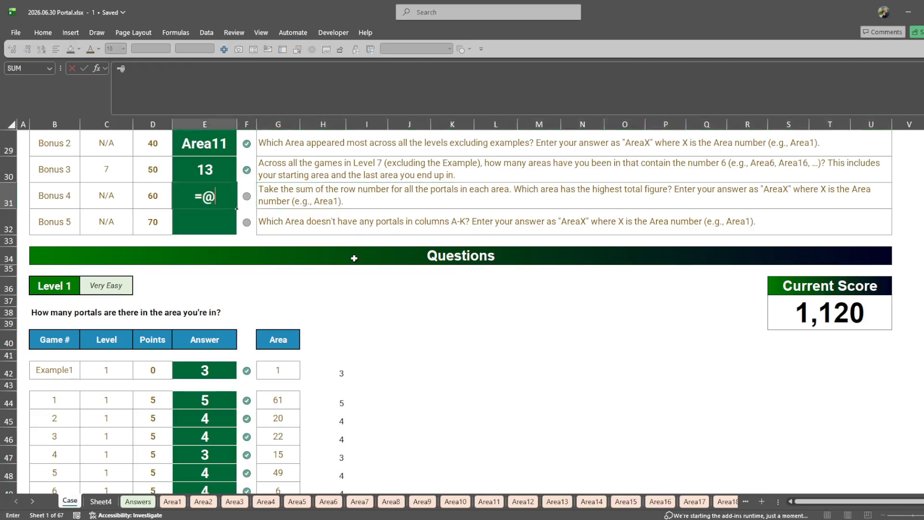
key("BackSpace")
type("\"Area")
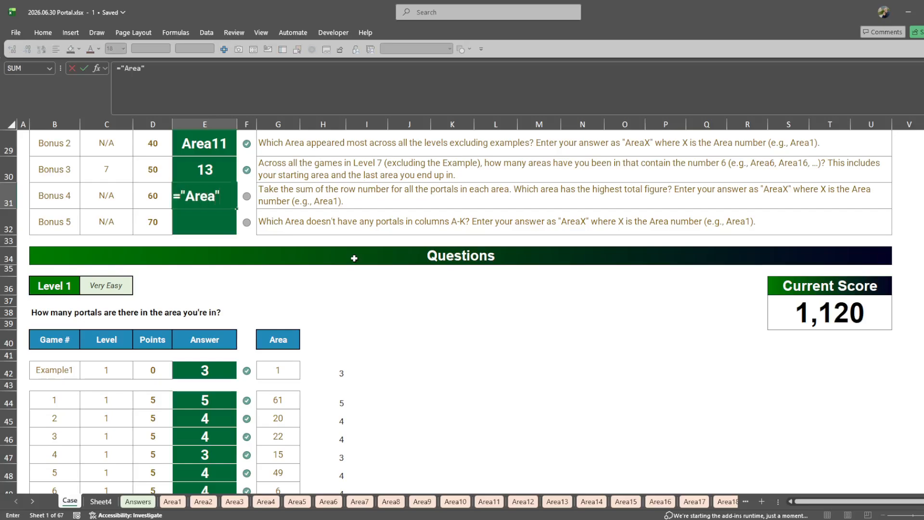
type("\"&@grup")
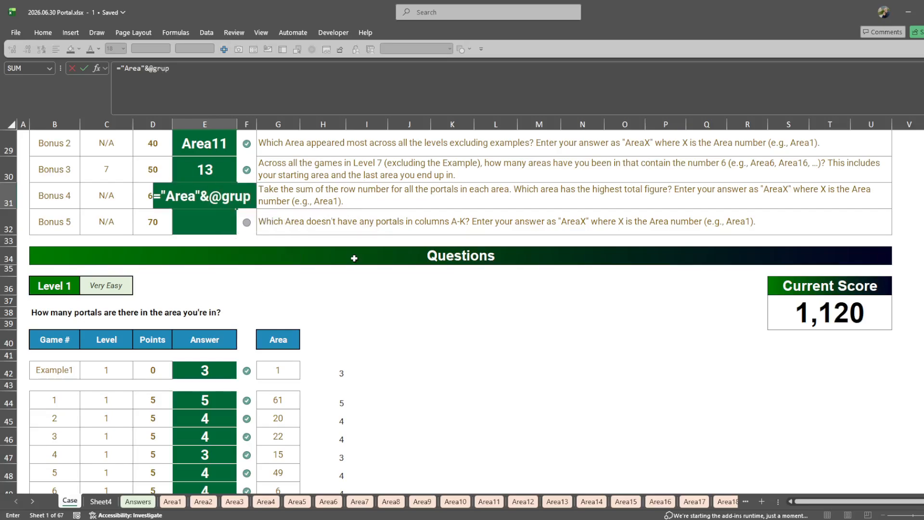
key("BackSpace")
key("BackSpace")
key("BackSpace")
type("rou")
key("Tab")
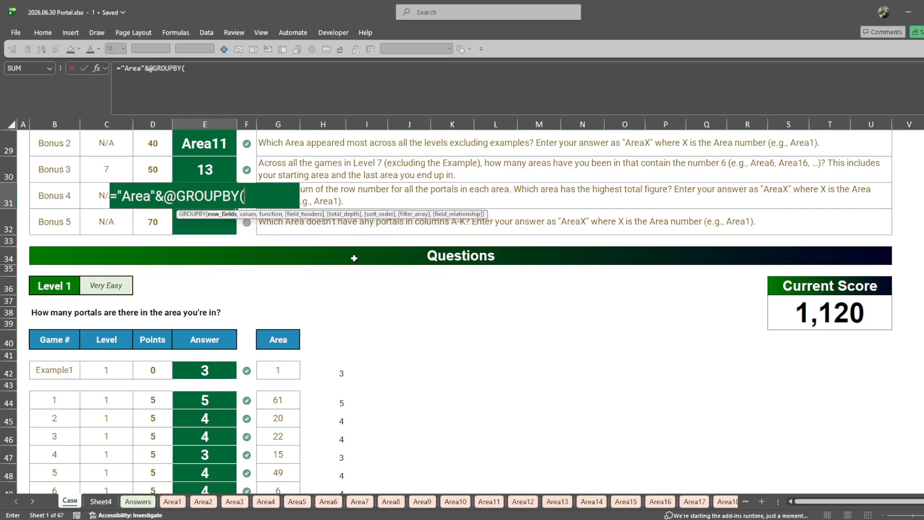
- Complete the Bonus 4 GROUPBY with the arguments Portal,row,sum,0,0,-2 to return the area with the highest row total
type("port")
key("Tab")
type(",row,sum")
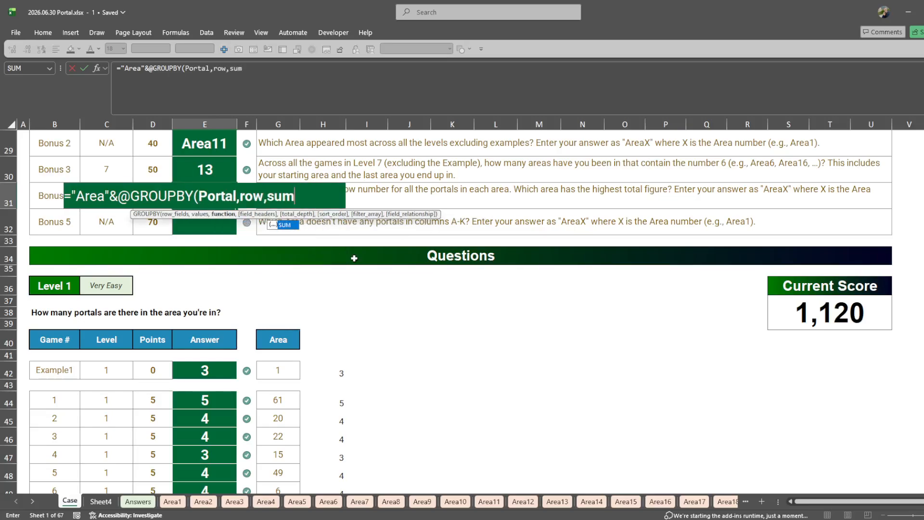
type(",0,0,")
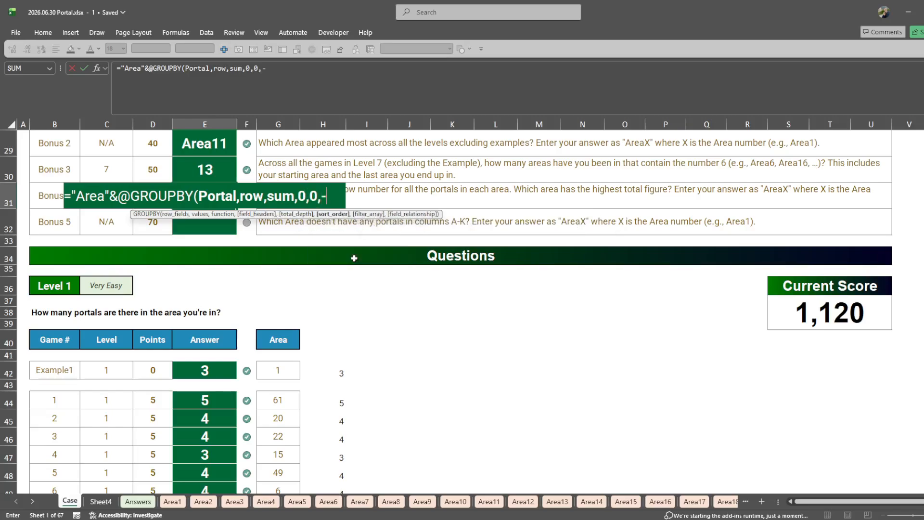
type("-2)")
key("Return")
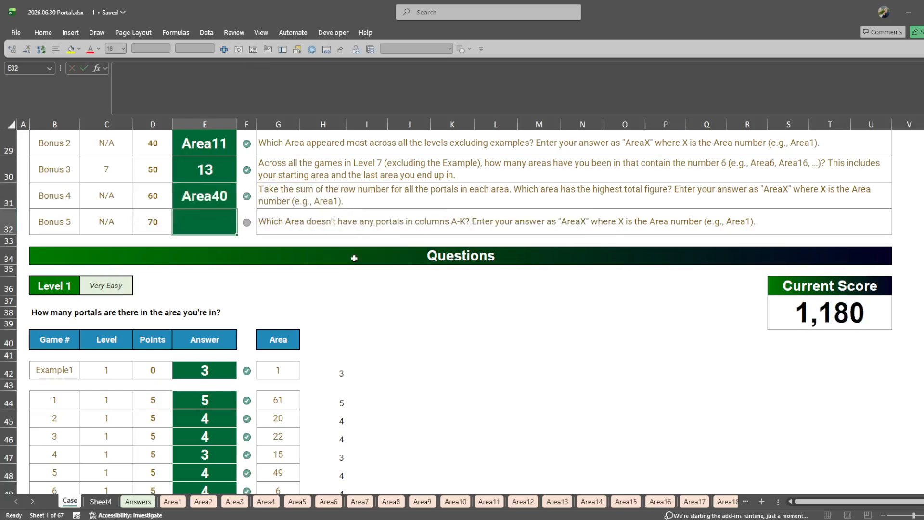
- Read the Bonus 5 question and look over the columns of the portal list on Sheet4
key("Right")
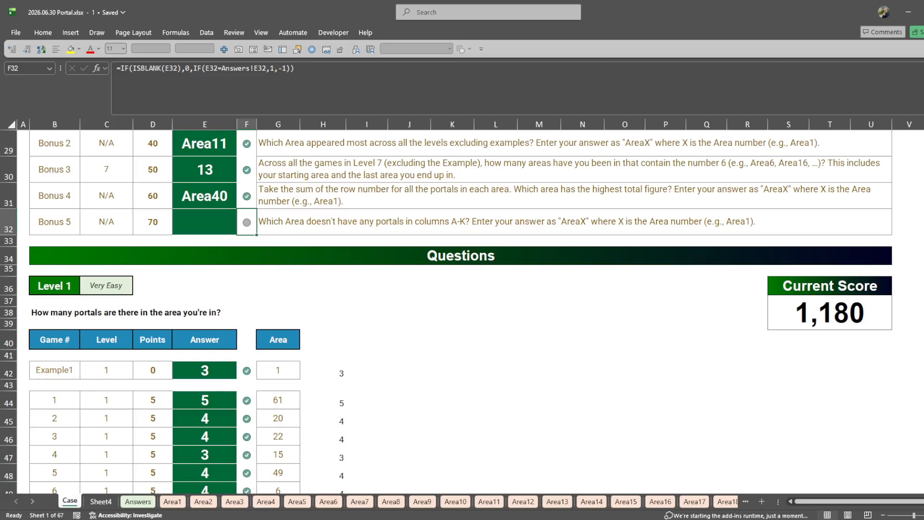
key("alt+Tab")
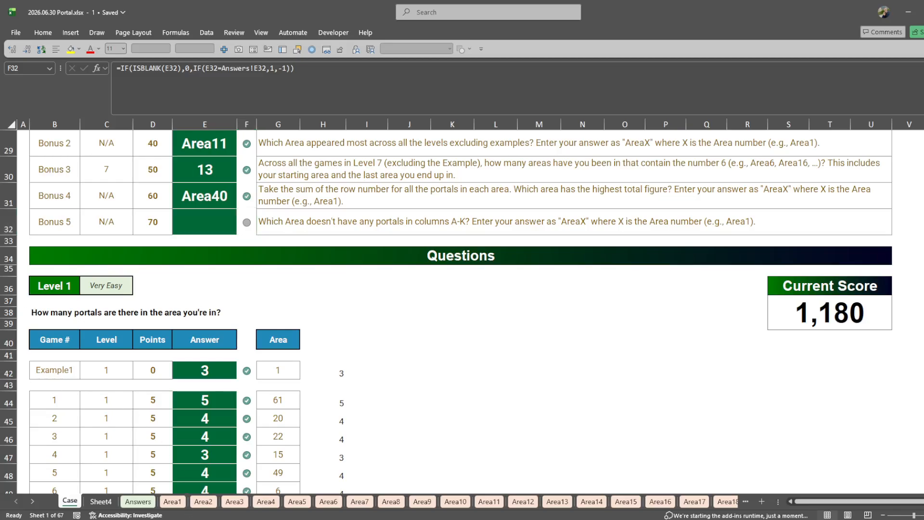
left_click(100, 501)
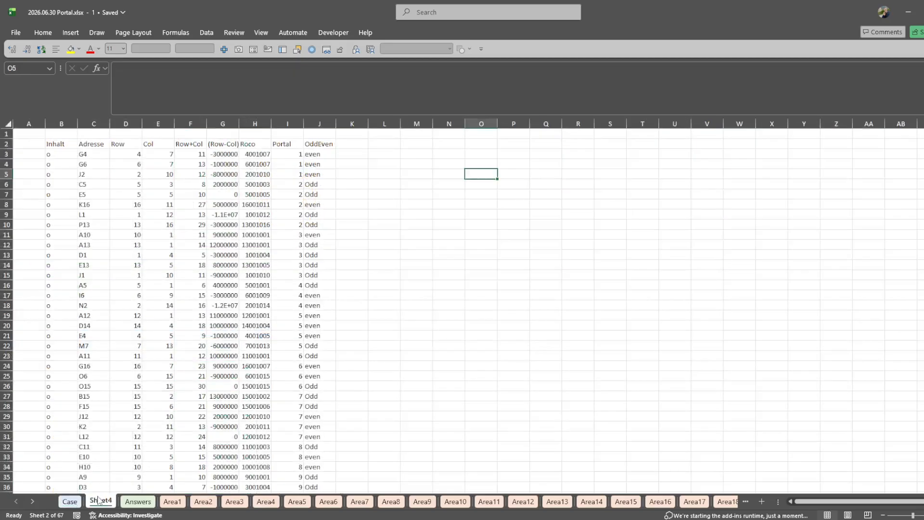
key("ctrl+Left")
left_click(294, 124)
key("Left")
left_click_drag(129, 154, 226, 193)
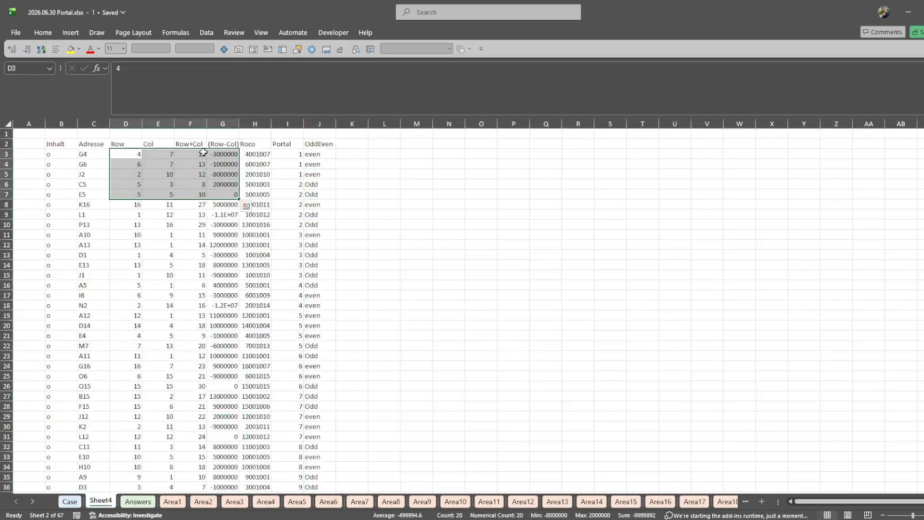
left_click(365, 136)
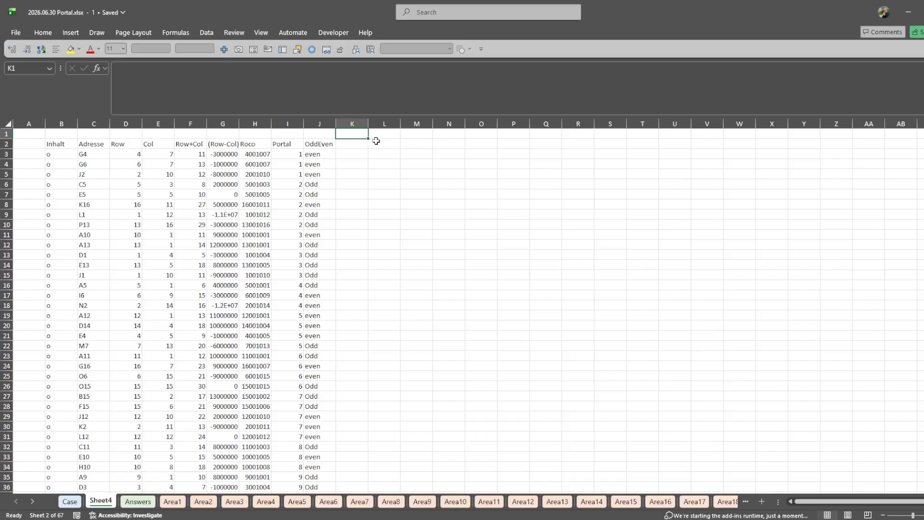
left_click(376, 141)
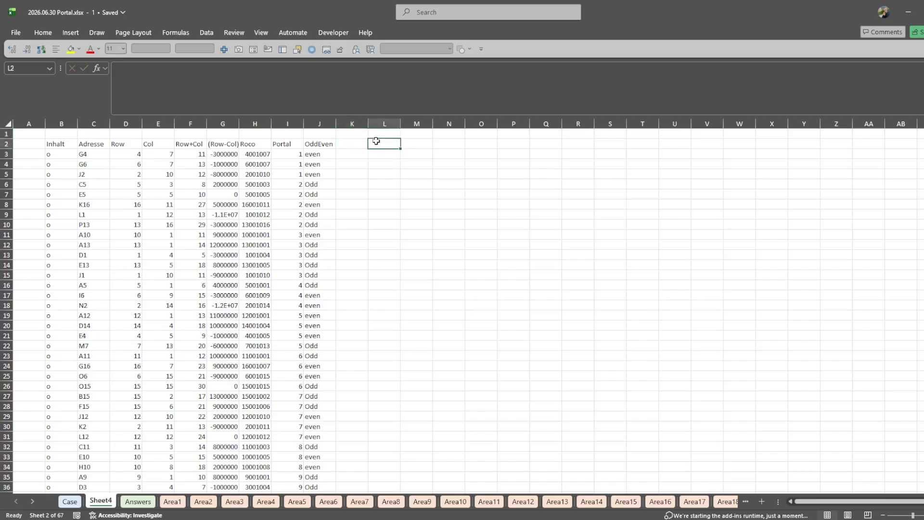
key("Down")
type("=fi")
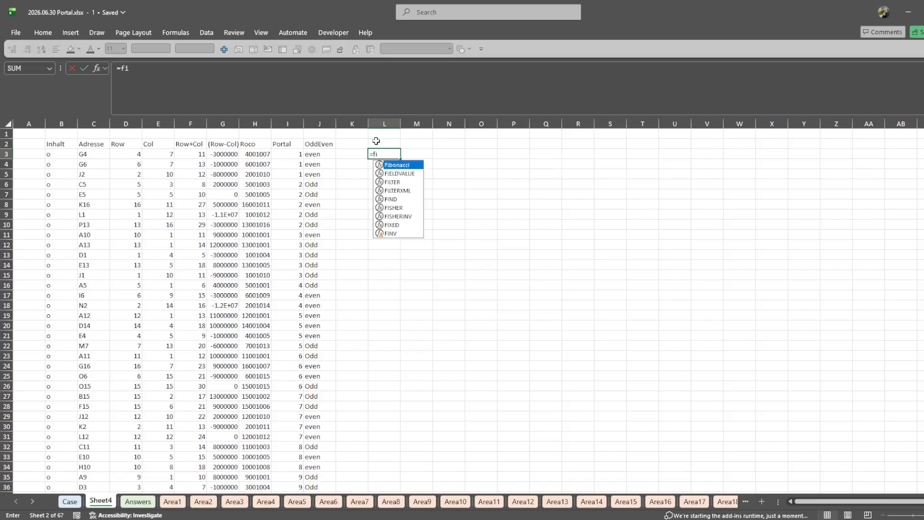
key("Escape")
key("Escape")
key("ctrl+Page_Up")
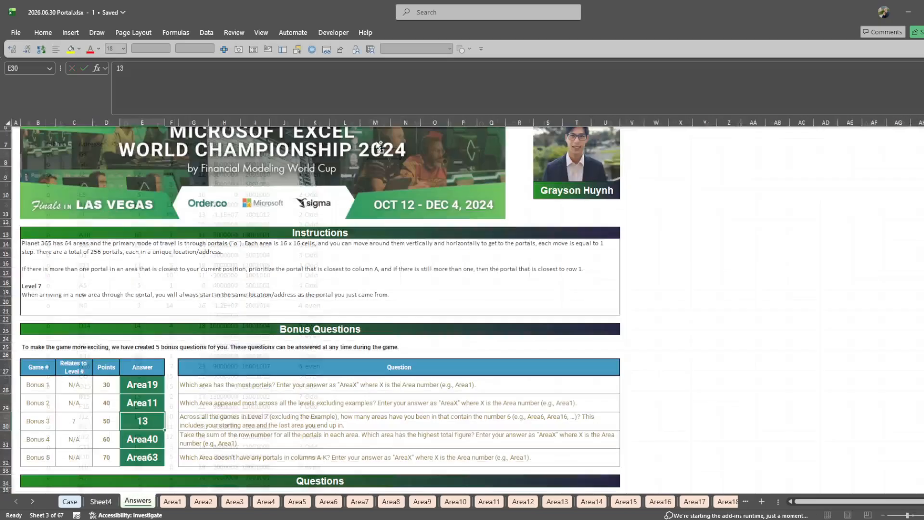
scroll(376, 140, "down", 9)
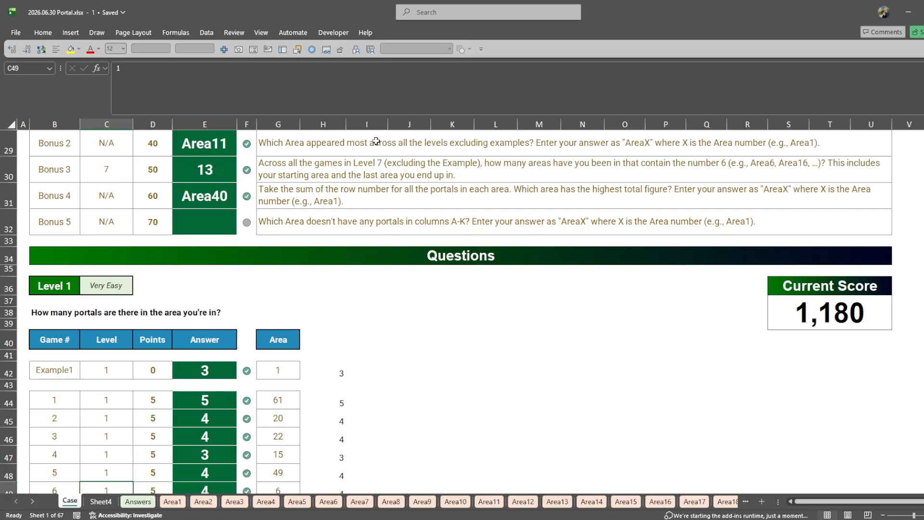
key("ctrl+Page_Down")
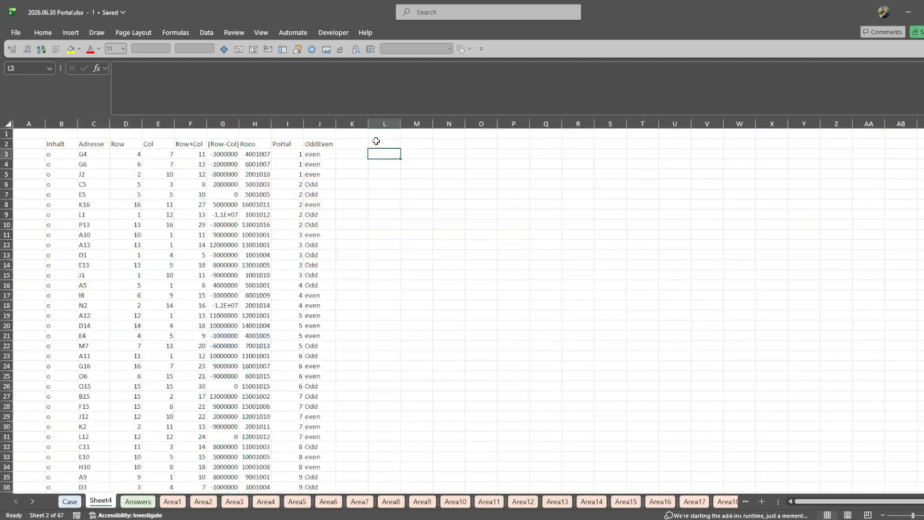
- Enter =FILTER(Portal,Col>11) in cell L3 of Sheet4 to list the areas of the matching portals
type("=filte")
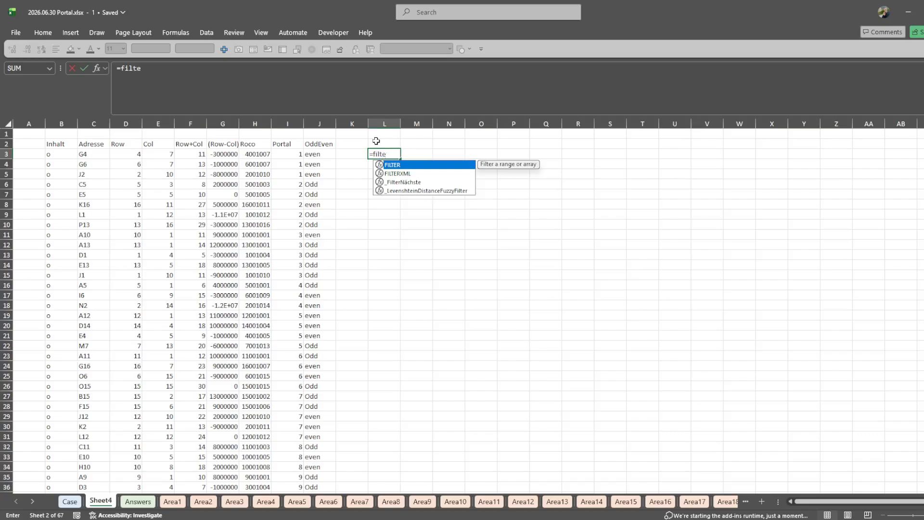
key("Tab")
type("portal")
key("Tab")
type(",")
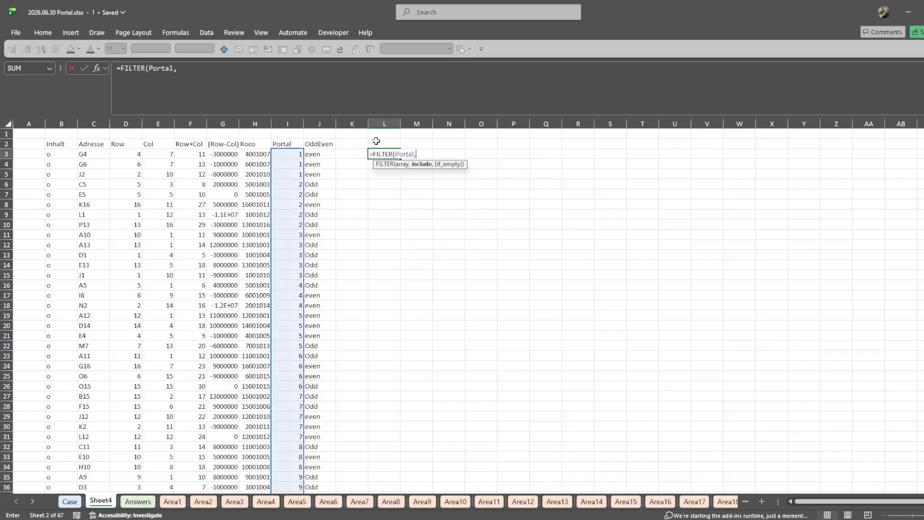
type("col")
key("Tab")
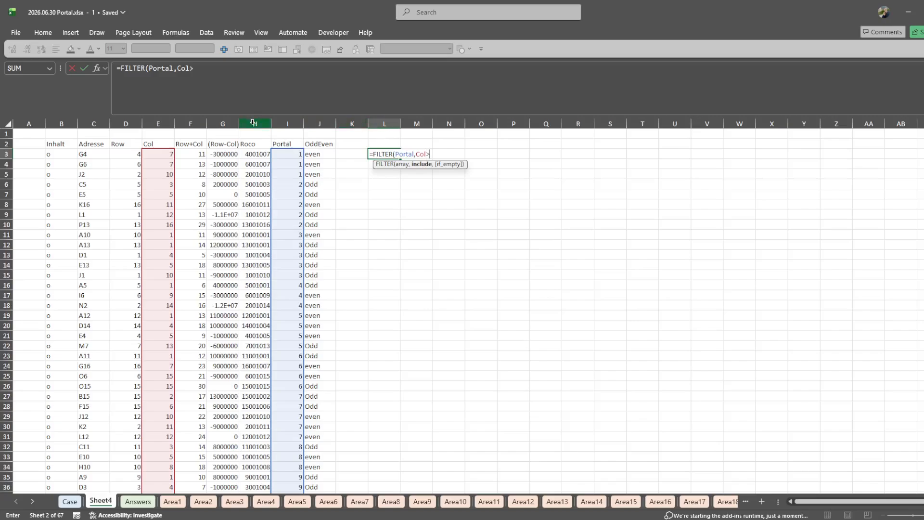
type(">11)")
key("ctrl+Return")
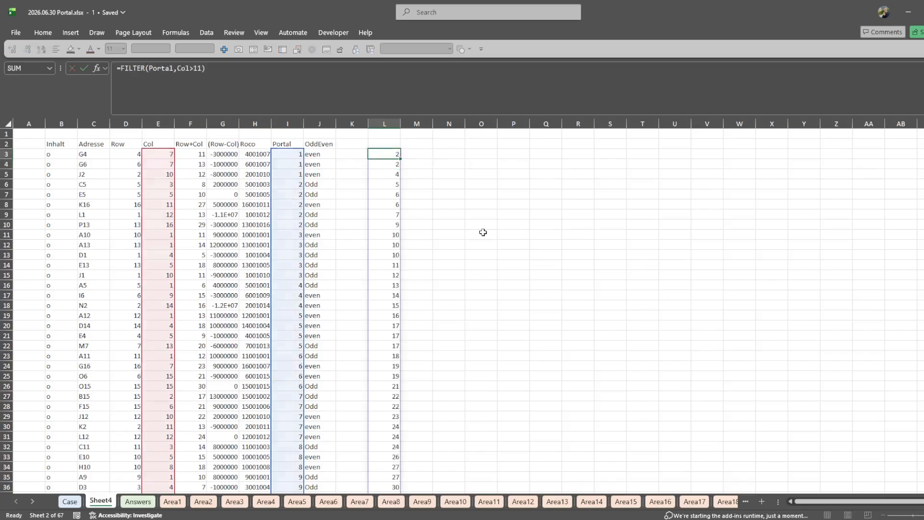
- Change the condition of the L3 filter to Col<11 and reopen the formula for editing in front of FILTER
key("F2")
key("Left")
key("ctrl+Return")
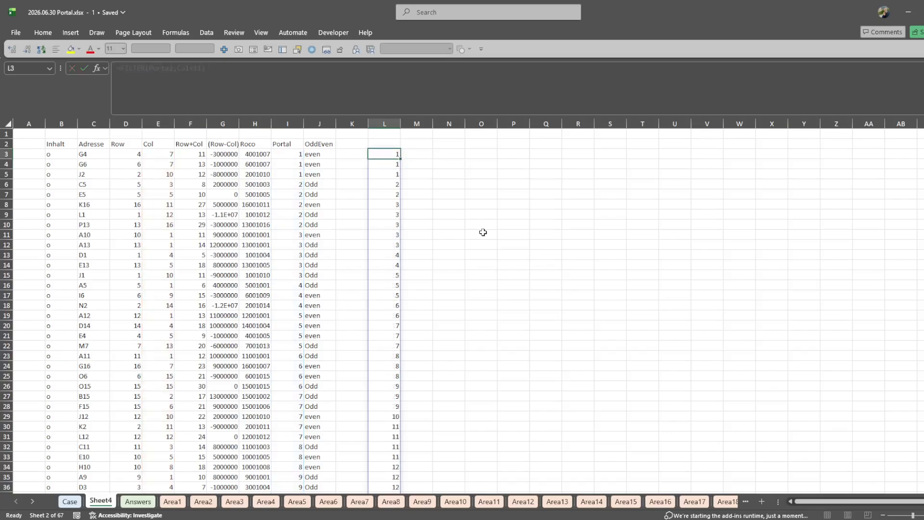
key("F2")
key("Home")
key("Right")
type("eomd")
key("BackSpace")
key("BackSpace")
key("BackSpace")
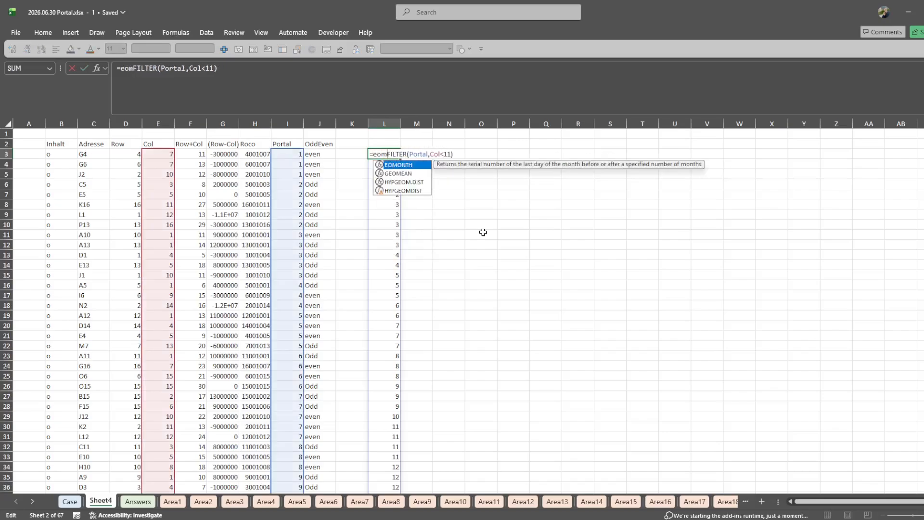
type("inde")
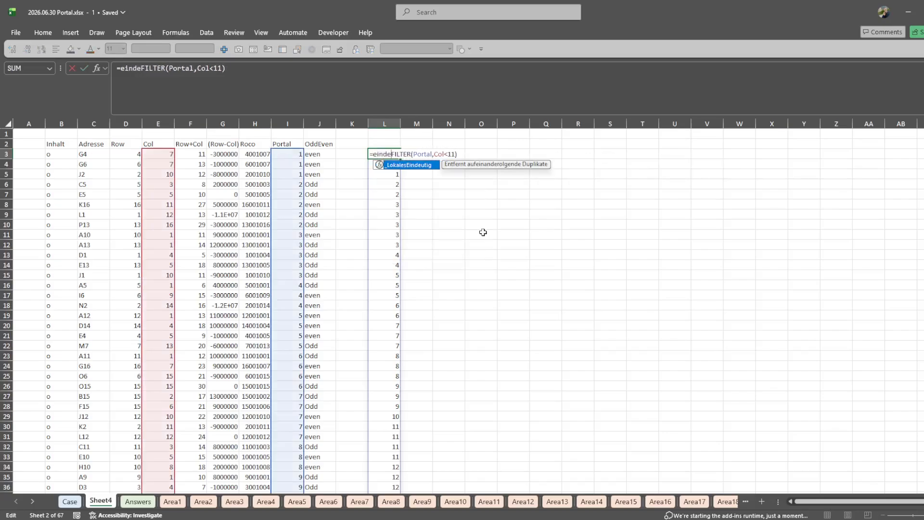
key("BackSpace")
key("BackSpace")
key("BackSpace")
key("BackSpace")
key("BackSpace")
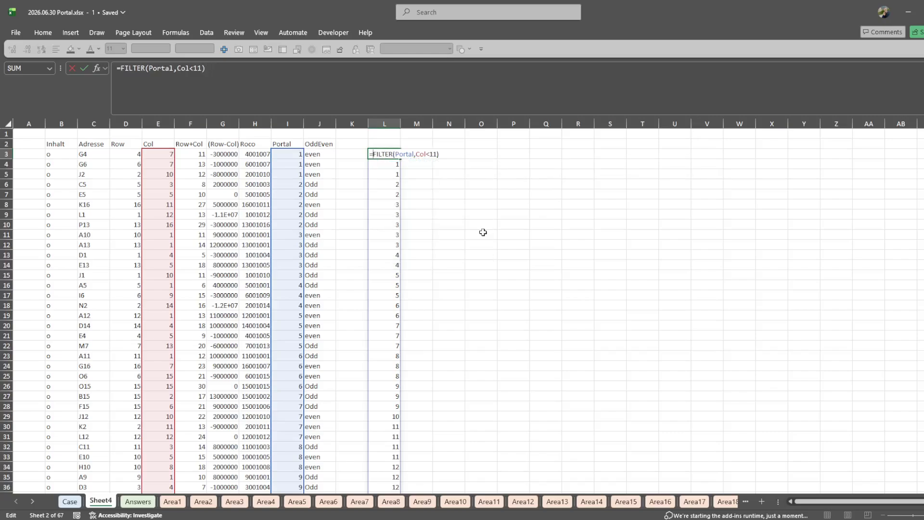
- Wrap the L3 filter into =UNIQUE(VSTACK(SEQUENCE(64),FILTER(Portal,Col<11)),,1) to isolate the area that occurs only once
type("UNIQUE(VSTACK(")
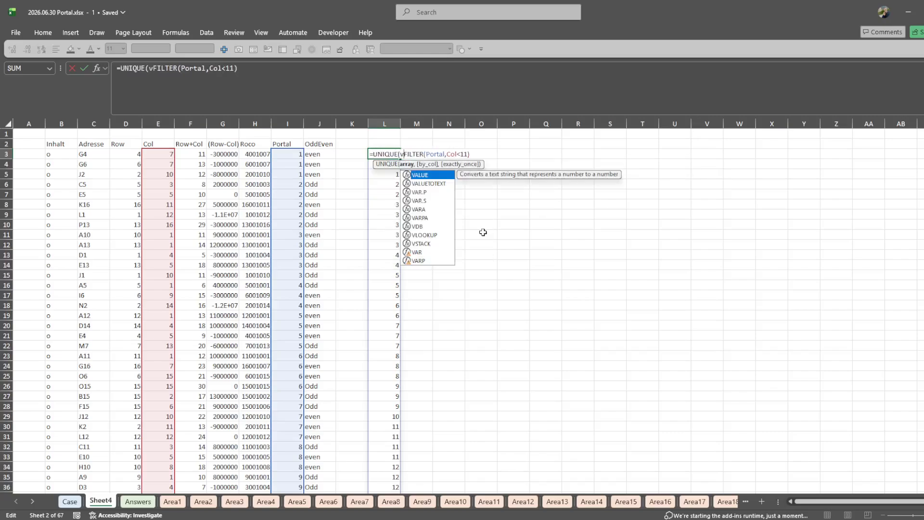
type("SEQUENCE(65")
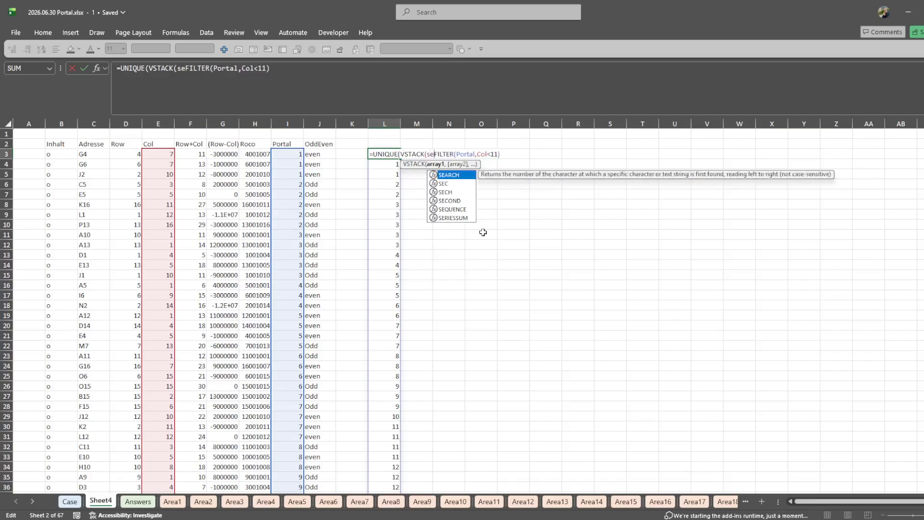
key("BackSpace")
type("4),")
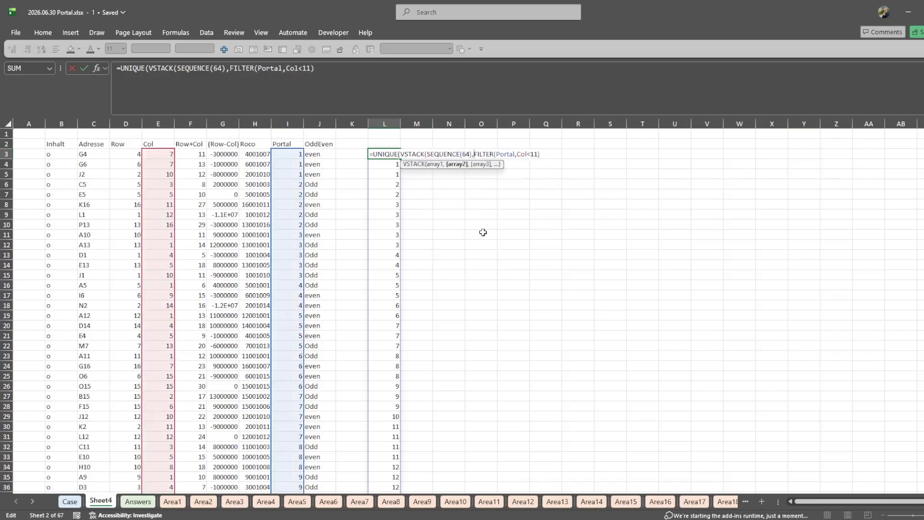
type(")),,1)")
key("ctrl+Return")
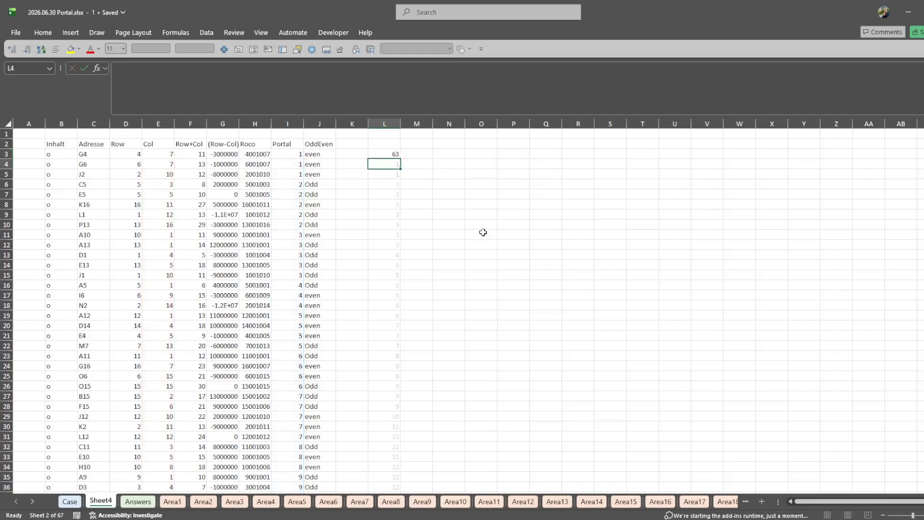
- Enter Area63 as the Bonus 5 answer in E32 of the Case sheet
key("ctrl+c")
key("ctrl+Page_Up")
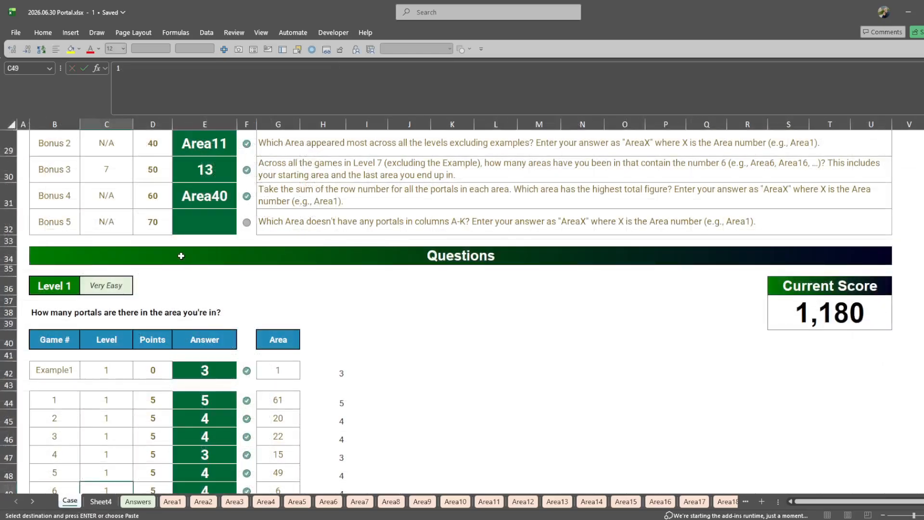
left_click(196, 219)
type("Area63")
key("Return")
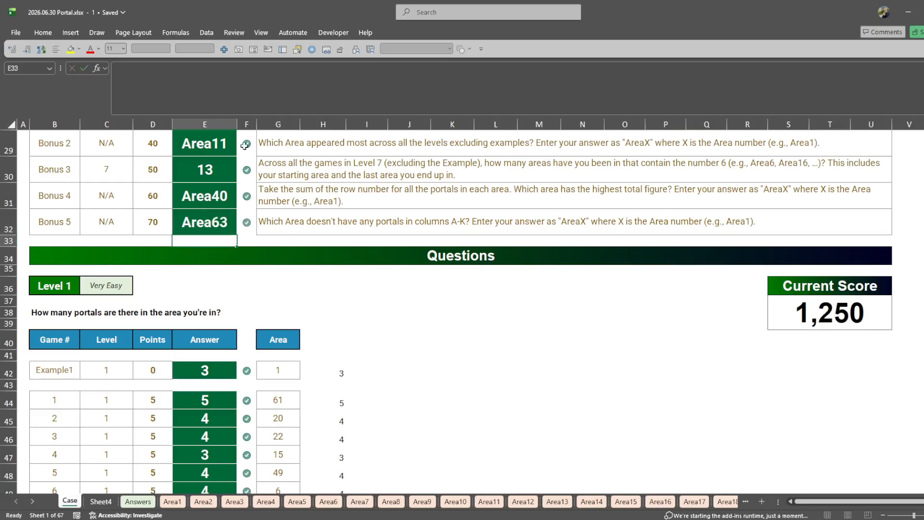
- Review the Level 6 and Level 7 answers and their helper formulas on the Case sheet
scroll(365, 222, "down", 20)
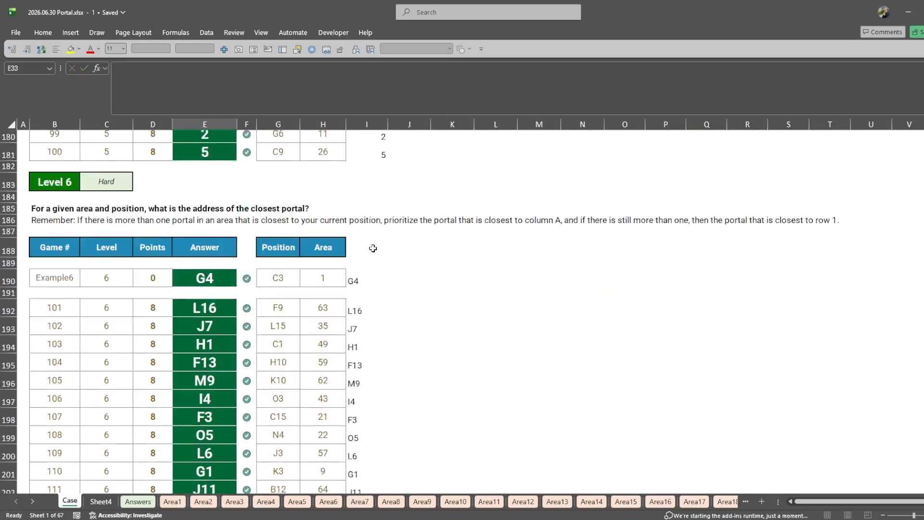
left_click(351, 225)
scroll(351, 225, "down", 6)
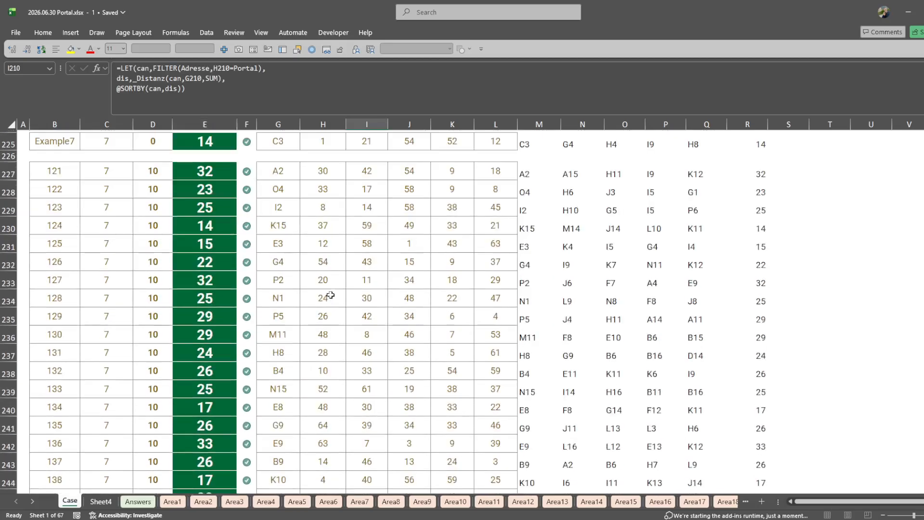
left_click(541, 215)
left_click(585, 186)
scroll(586, 192, "up", 3)
left_click(751, 231)
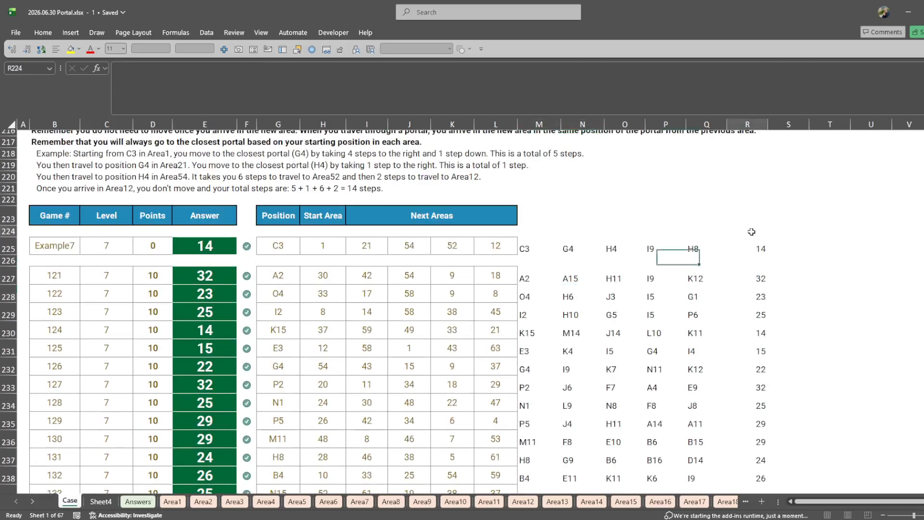
- Look at the portal list on Sheet4 and compare it with the portal grid on the Area1 sheet
left_click(101, 501)
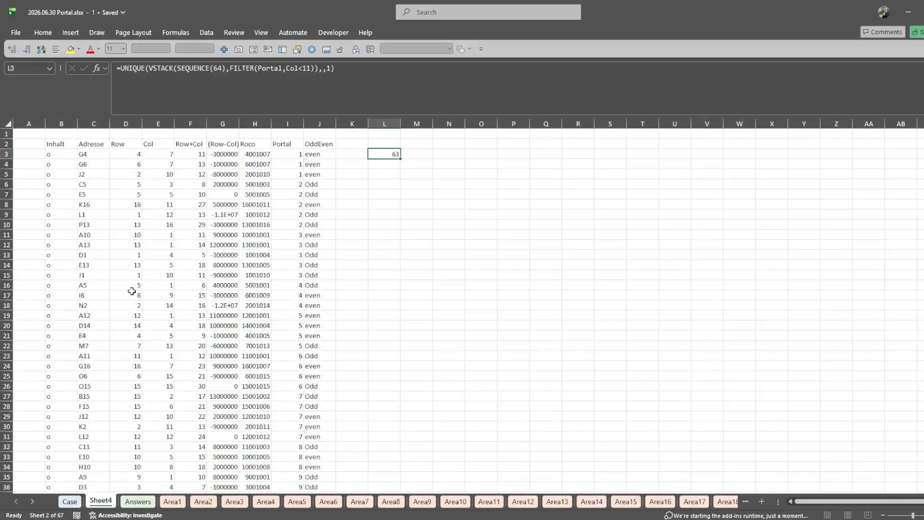
left_click_drag(66, 141, 376, 287)
left_click(172, 501)
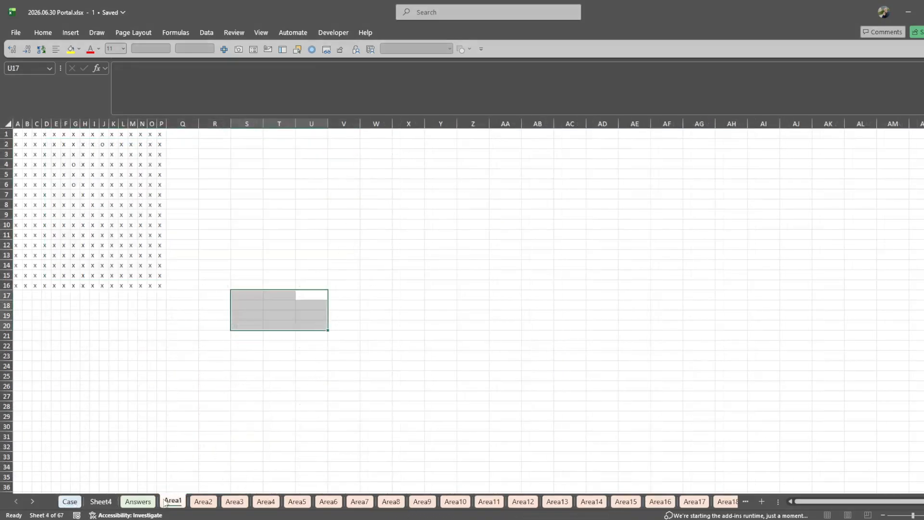
left_click(67, 154)
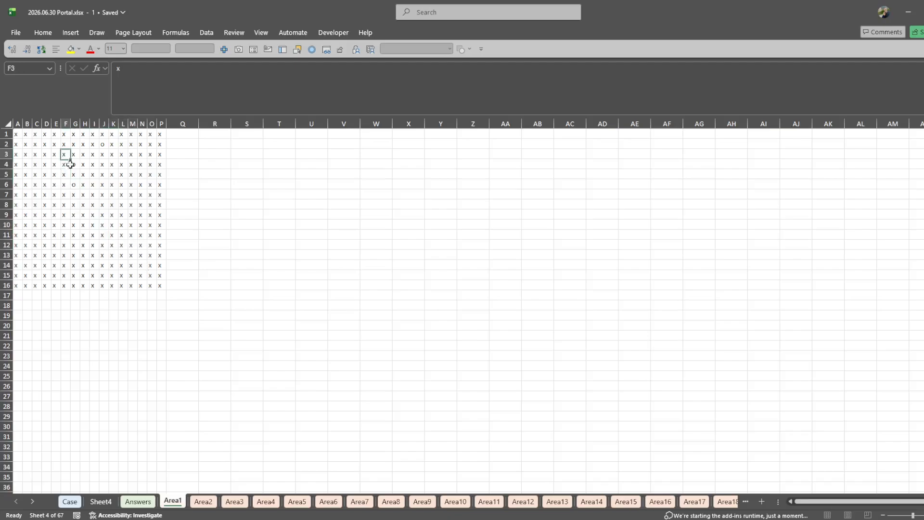
- Copy the nearest-portal LET formula text from N225 of the Case sheet into N224
left_click(70, 502)
double_click(539, 247)
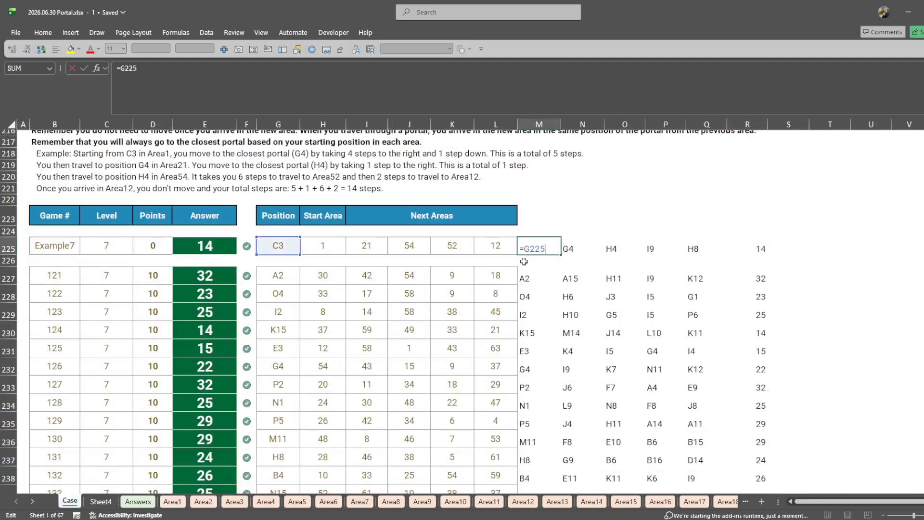
double_click(564, 249)
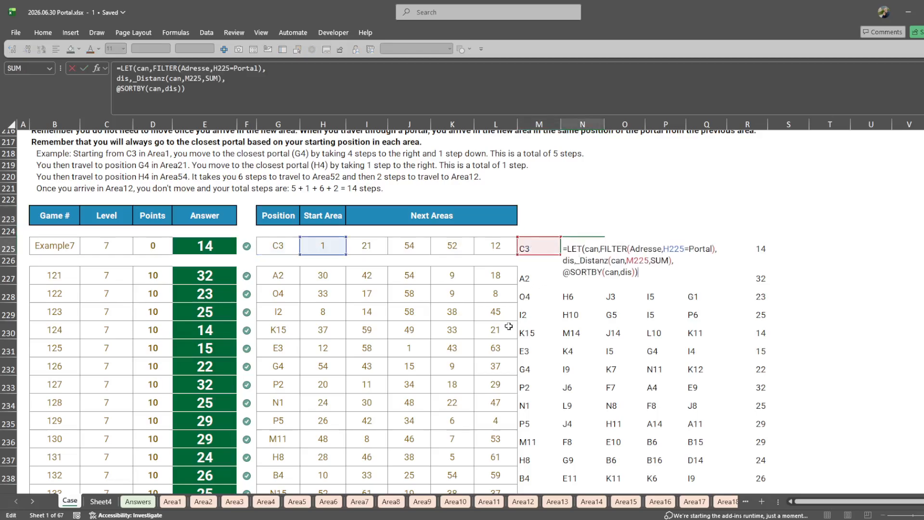
key("Escape")
scroll(455, 272, "right", 1)
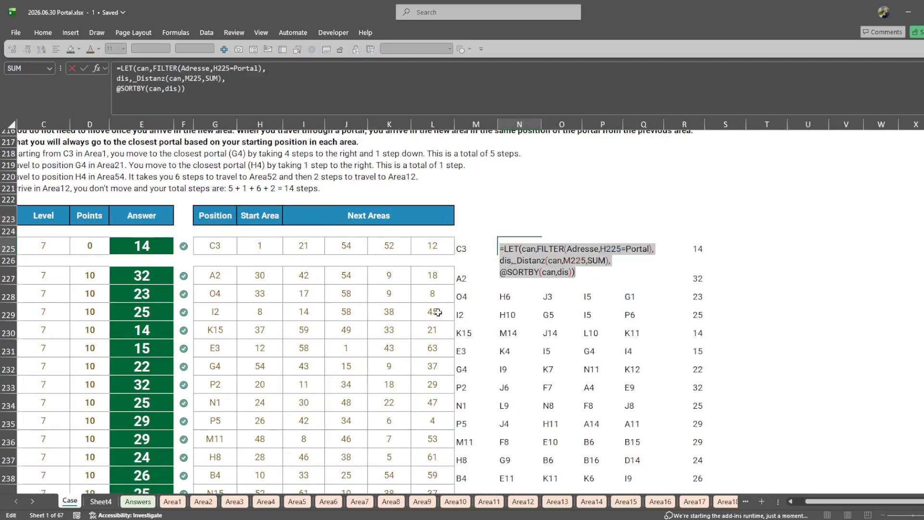
double_click(531, 244)
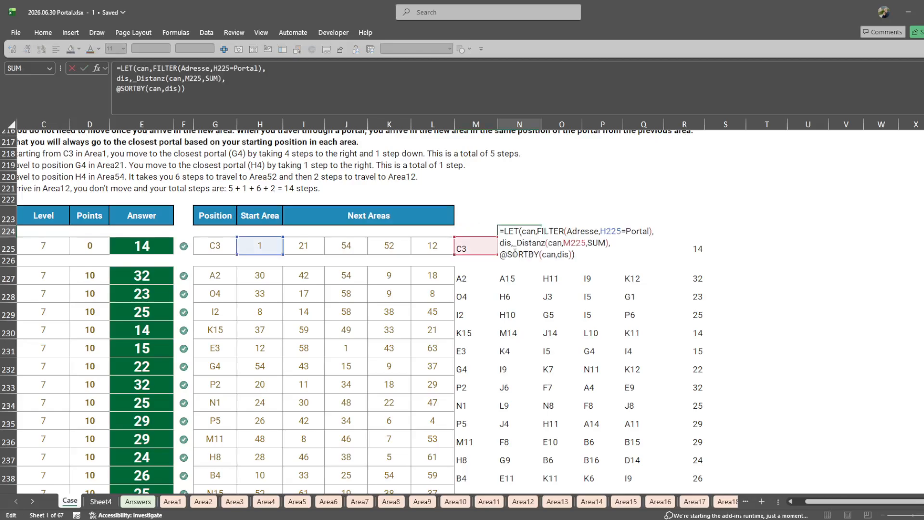
scroll(474, 259, "right", 1)
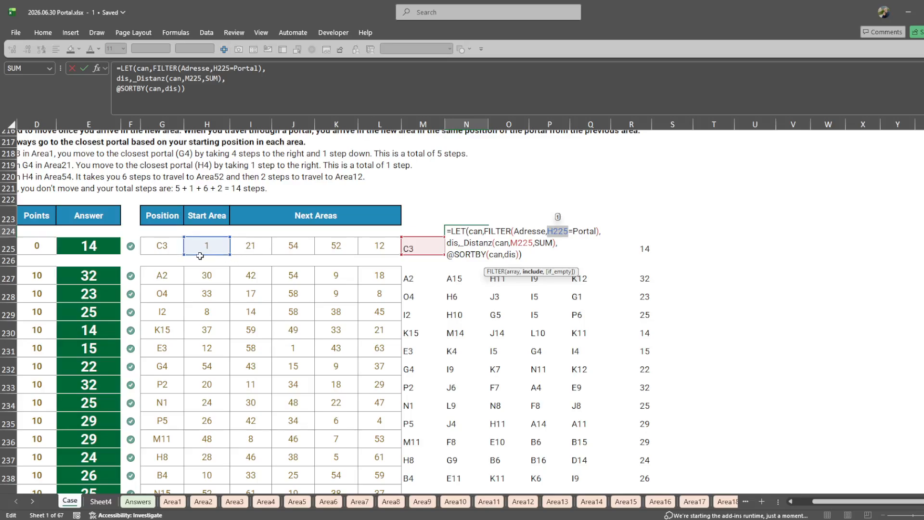
left_click(497, 239)
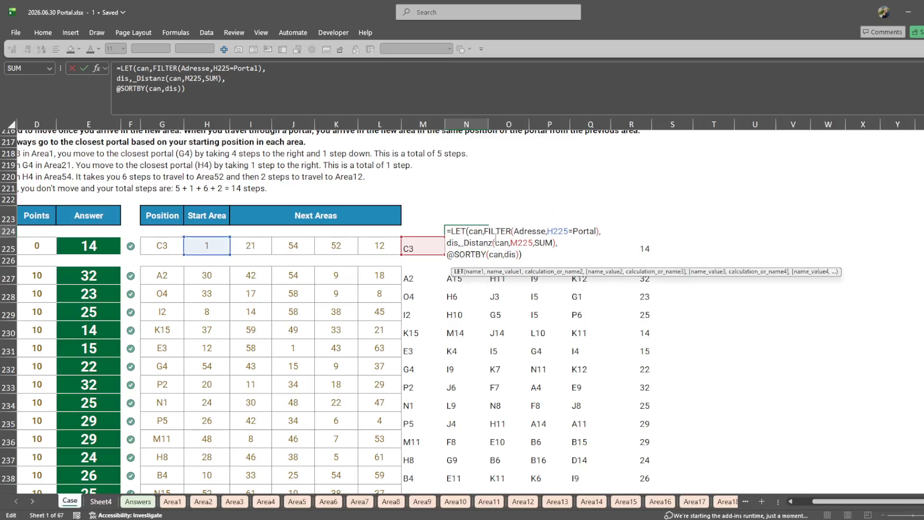
- Wrap the N224 formula in REDUCE(G225,H225:L225,LAMBDA(i,c, with the LET part on its own line
left_click(448, 232)
type("redu")
key("Tab")
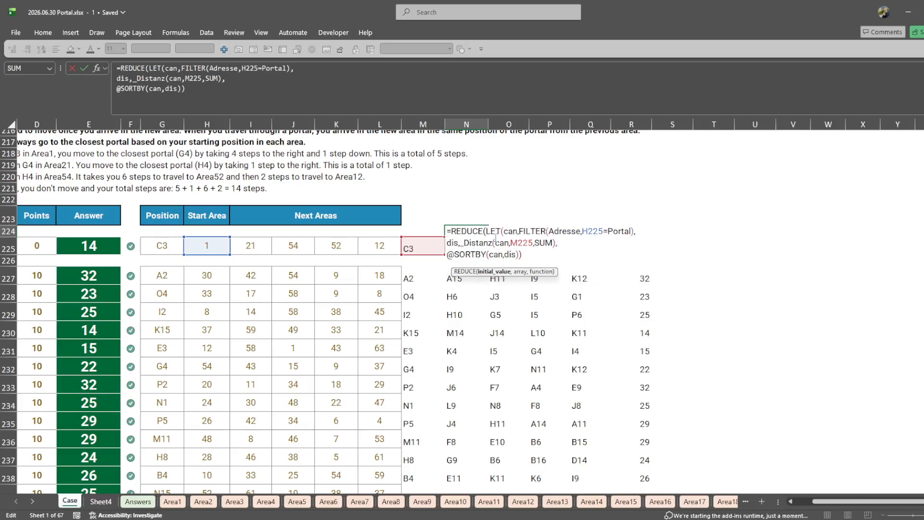
left_click(159, 246)
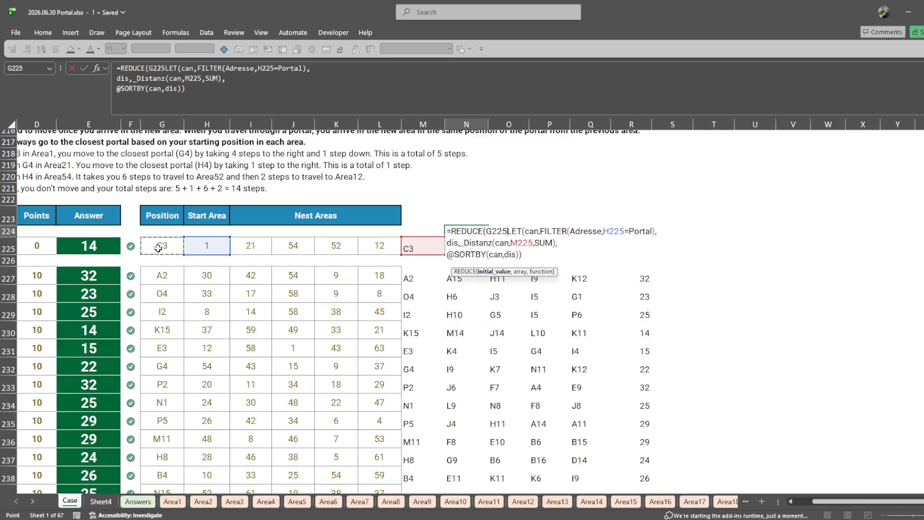
type(",")
left_click_drag(207, 246, 383, 248)
type(",lam")
key("Tab")
type("i,c,")
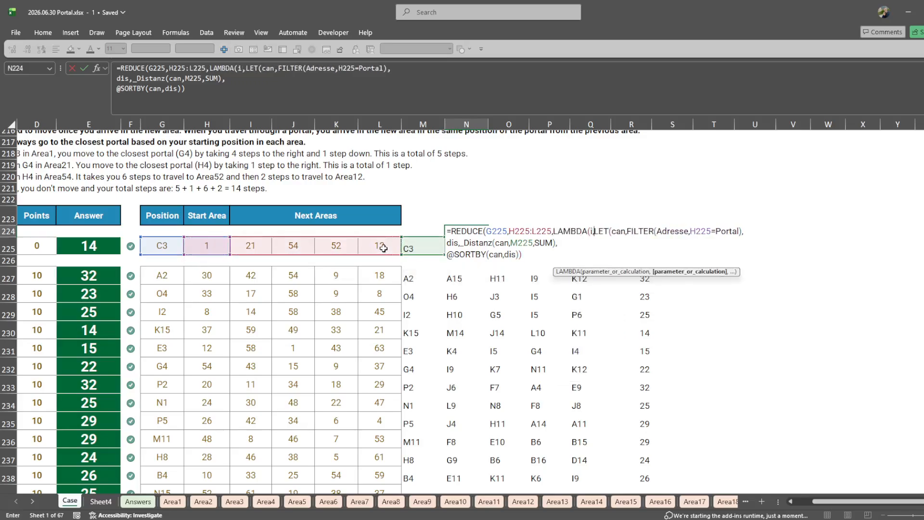
key("alt+Return")
- Replace H225 with i and M225 with c inside the N224 LET, and close the LAMBDA and REDUCE
left_click(553, 241)
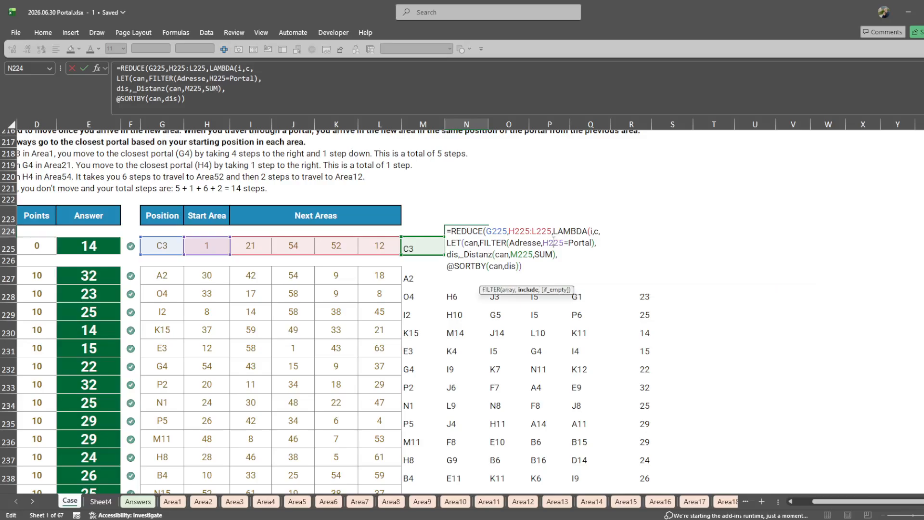
double_click(553, 242)
type("i")
double_click(522, 255)
type("c")
left_click(552, 256)
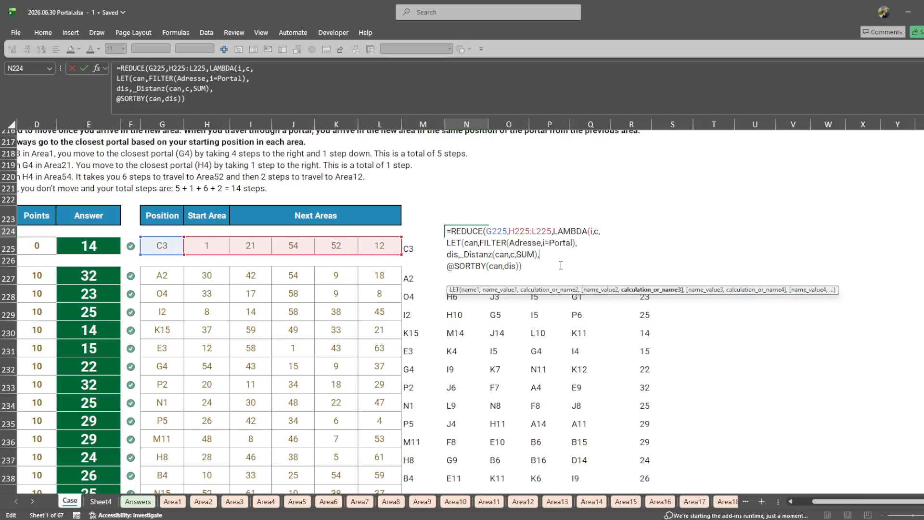
left_click(561, 266)
type("))")
key("Return")
key("Return")
key("Up")
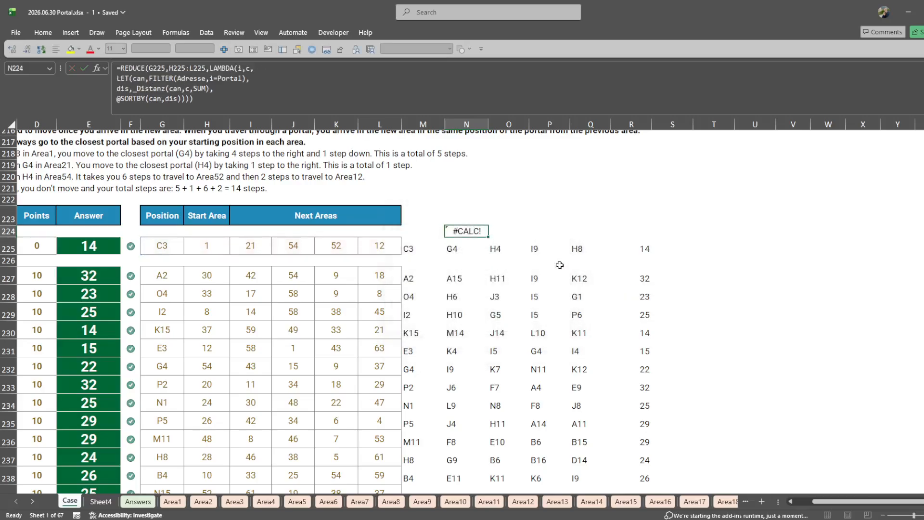
- Swap the LAMBDA variables in N224 so FILTER tests c=Portal and _Distanz measures from i
key("F2")
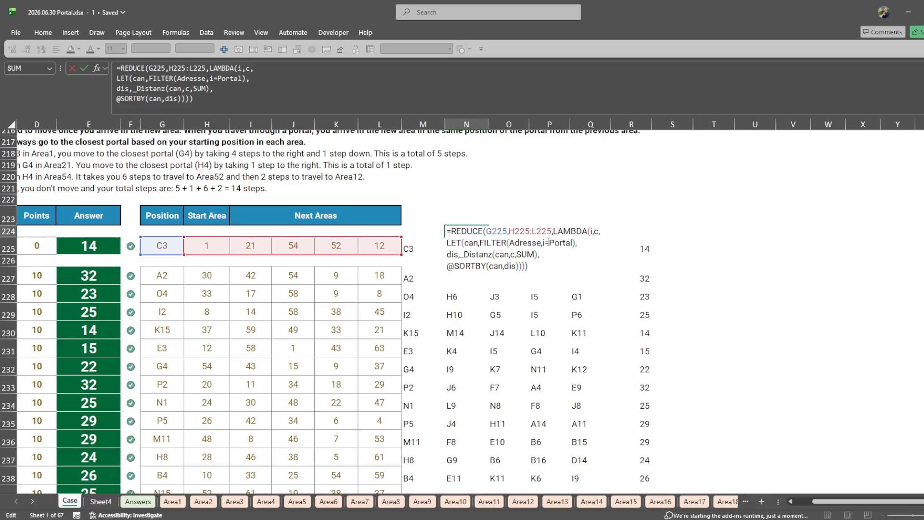
left_click(540, 242)
key("Delete")
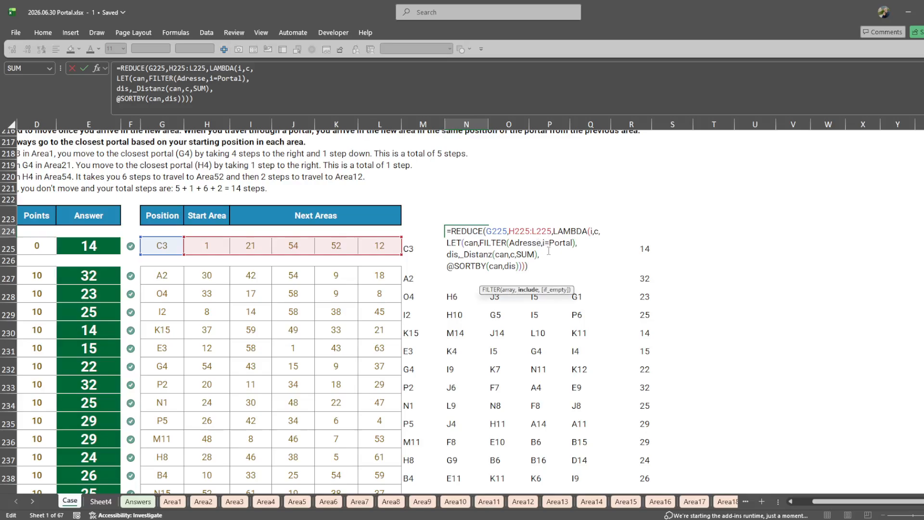
type("c")
left_click(513, 254)
key("Delete")
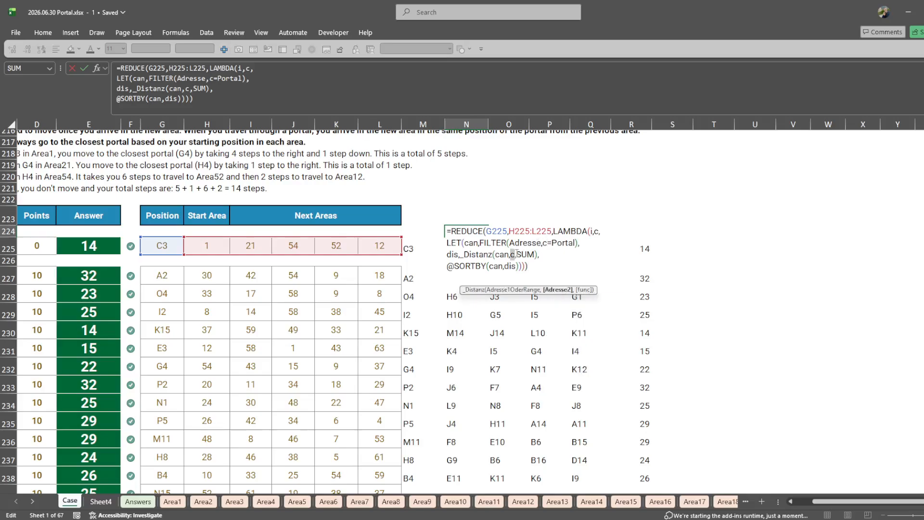
type("i")
key("Return")
key("Return")
key("F2")
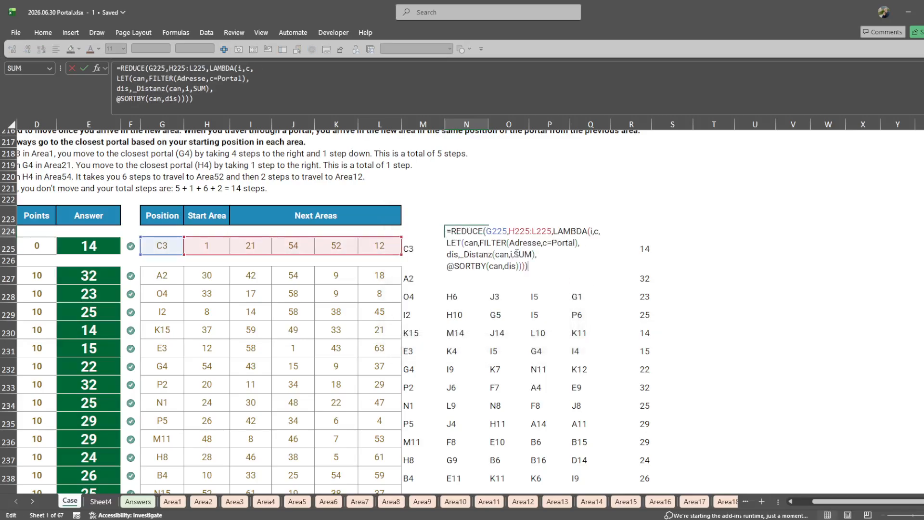
- Move the REDUCE formula from N224 to T225
key("Escape")
key("ctrl+x")
left_click(697, 245)
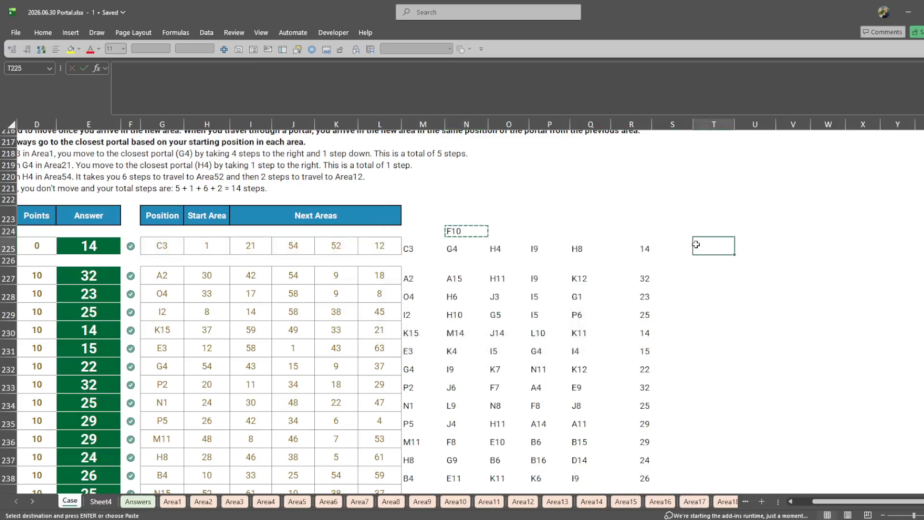
key("ctrl+v")
- Shorten the REDUCE array in T225 to H225:K225, leaving out the final area
key("F2")
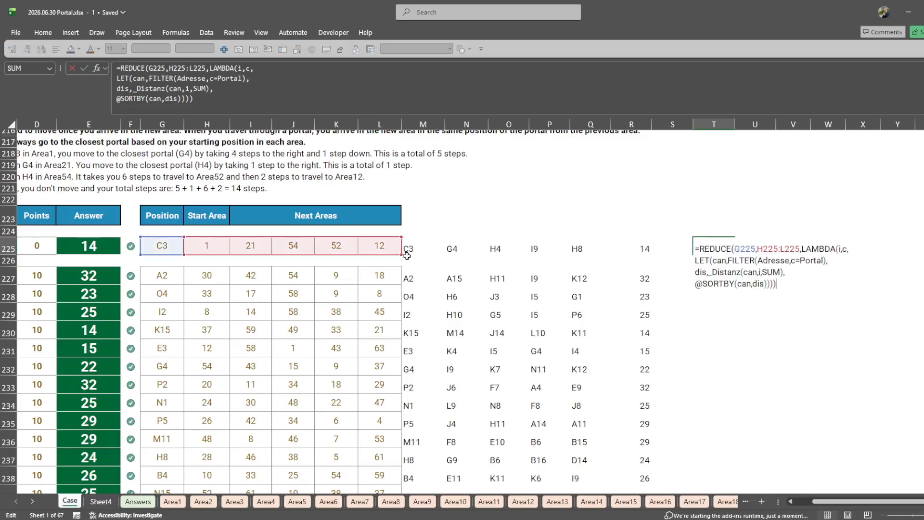
key("Tab")
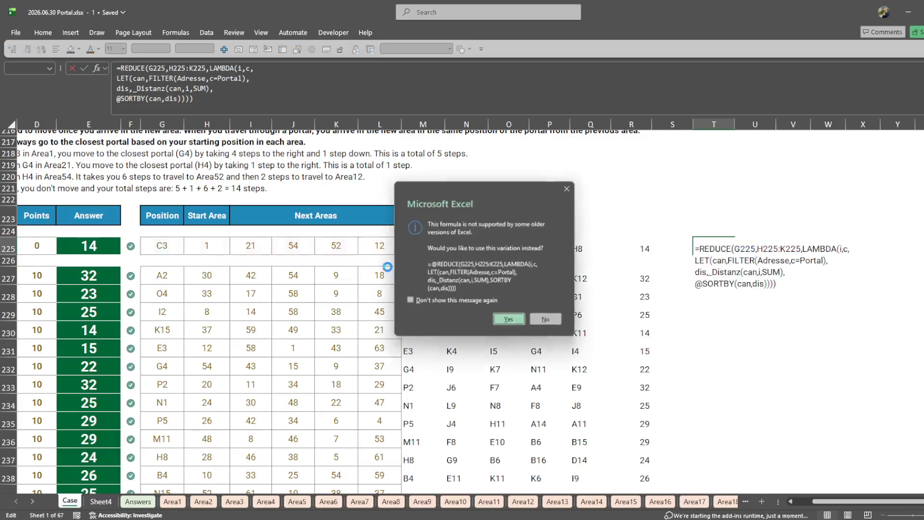
key("Return")
left_click(698, 246)
left_click(495, 242)
left_click(386, 246)
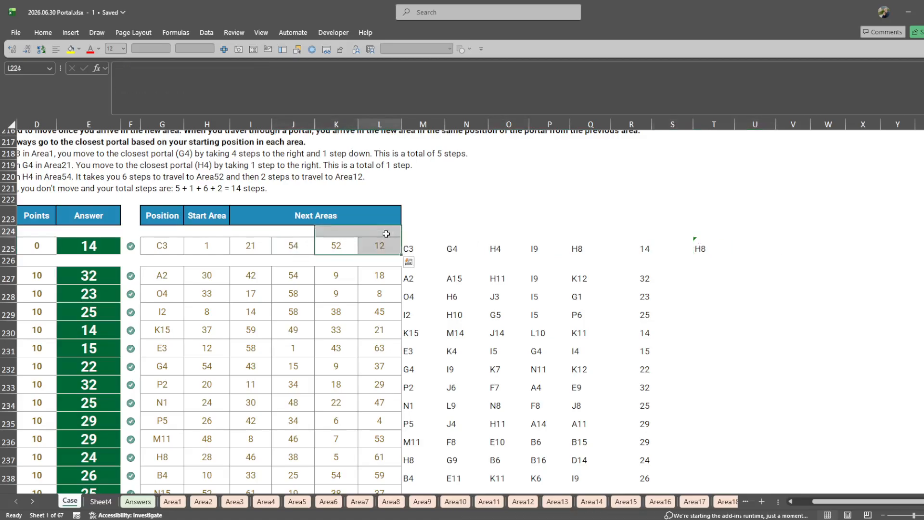
- Wrap the LET part of T225 in HSTACK(i, ...) to collect every visited position in the row
left_click(701, 246)
key("F2")
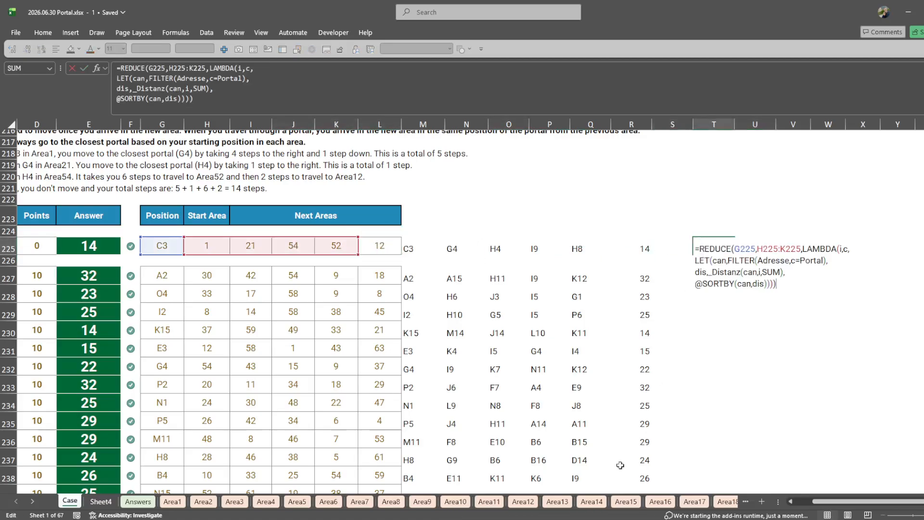
scroll(591, 418, "right", 2)
left_click(756, 246)
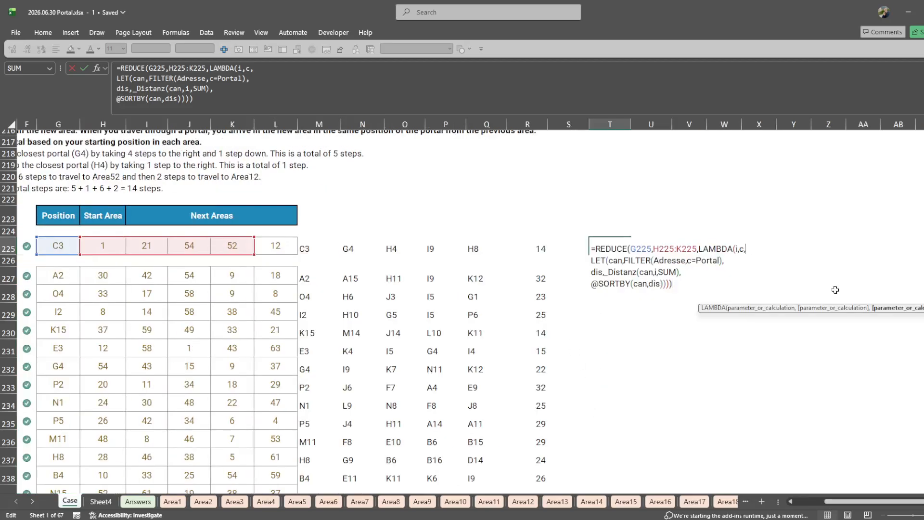
type("HSTACK(i,")
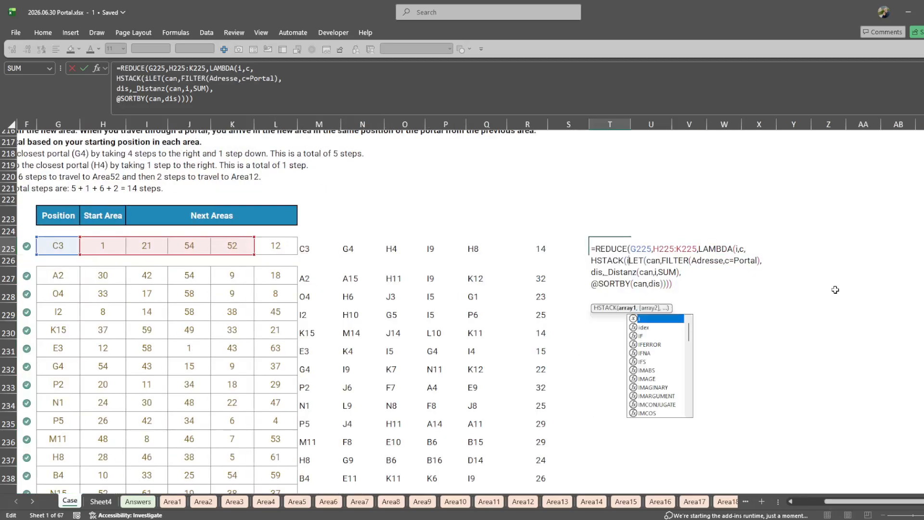
key("ctrl+End")
type(")")
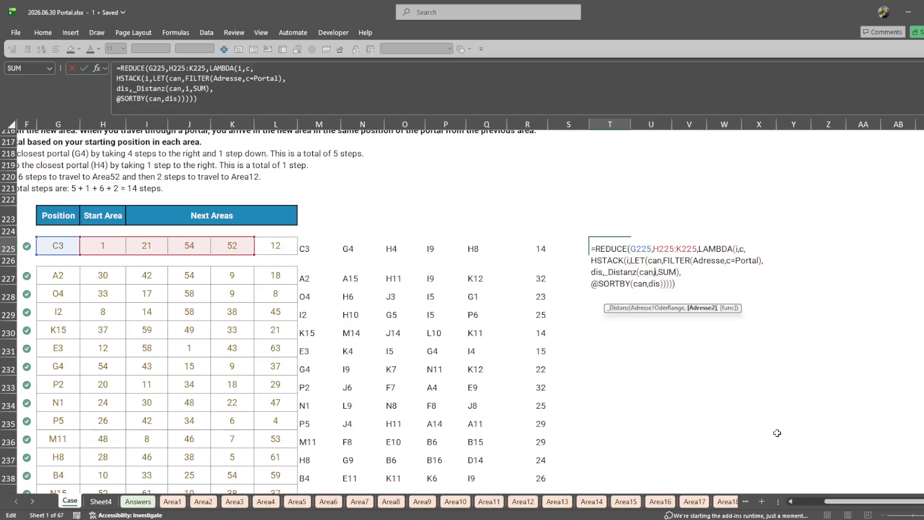
key("Return")
key("Up")
- Replace the i argument of _Distanz in T225 with TAKE(i,,-1) so only the last position is used
key("F2")
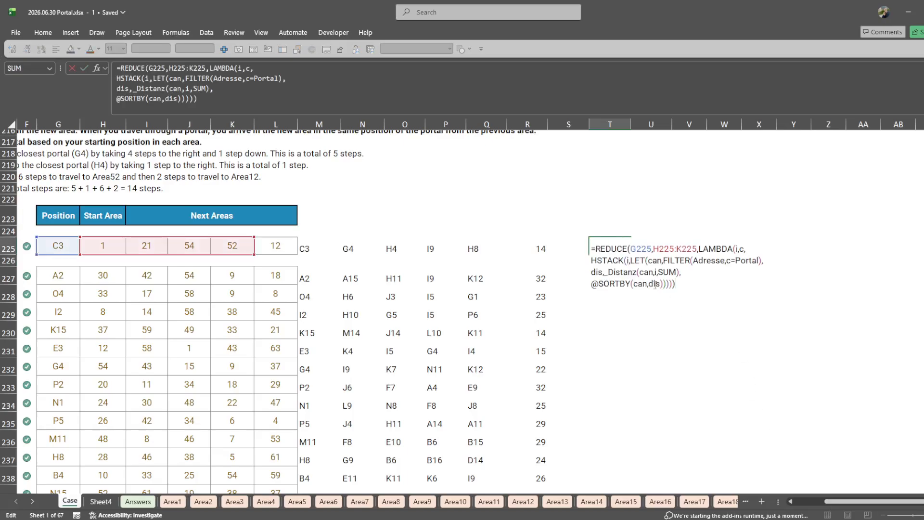
double_click(646, 273)
left_click_drag(628, 260, 662, 262)
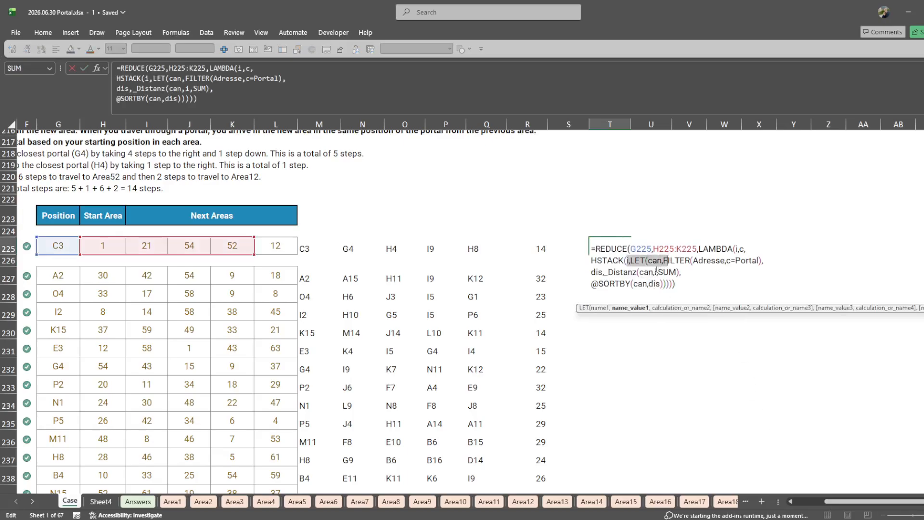
left_click(655, 273)
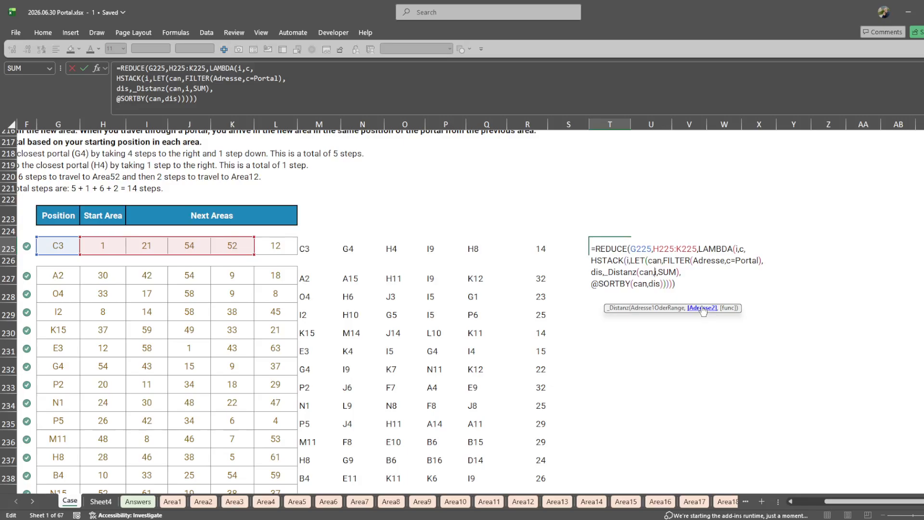
type("TAKE(")
key("Right")
type(",")
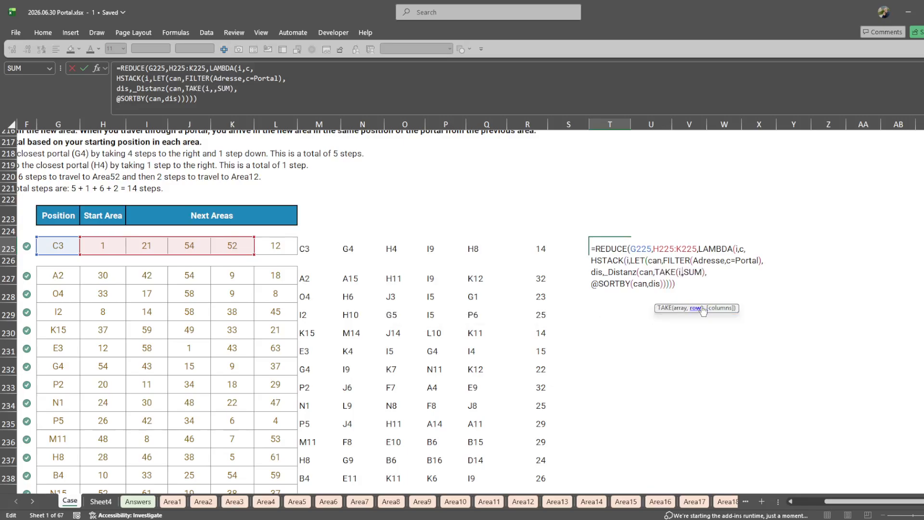
type("-1),")
key("Return")
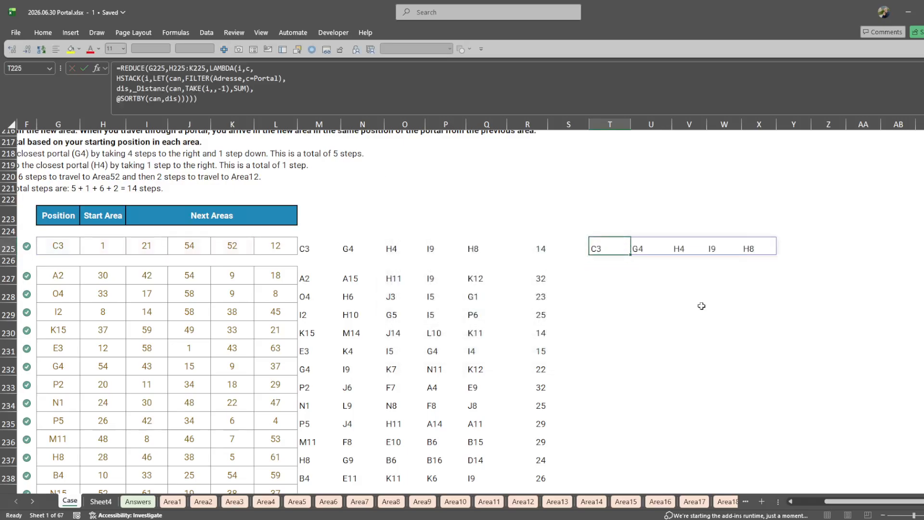
- Change the initial value of the REDUCE formula in T225 to HSTACK(G225,0) so it also carries a step count
key("F2")
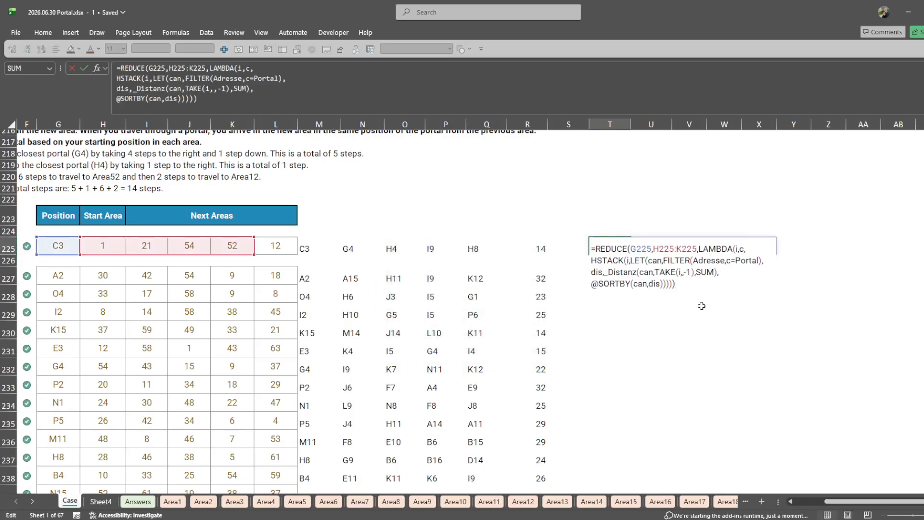
key("Escape")
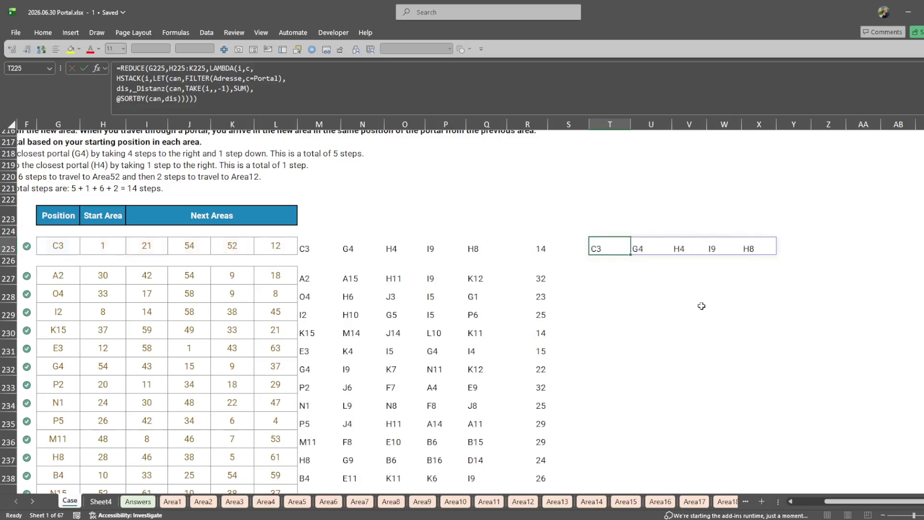
key("F2")
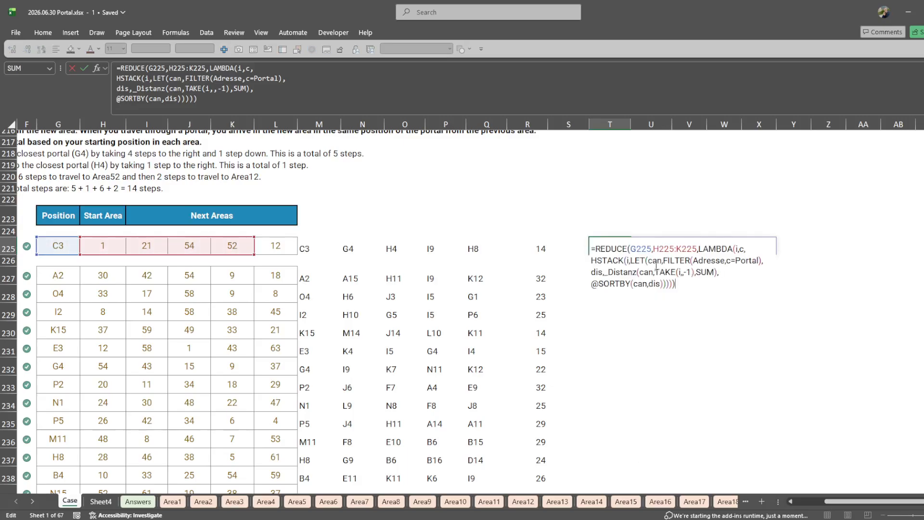
left_click(638, 248)
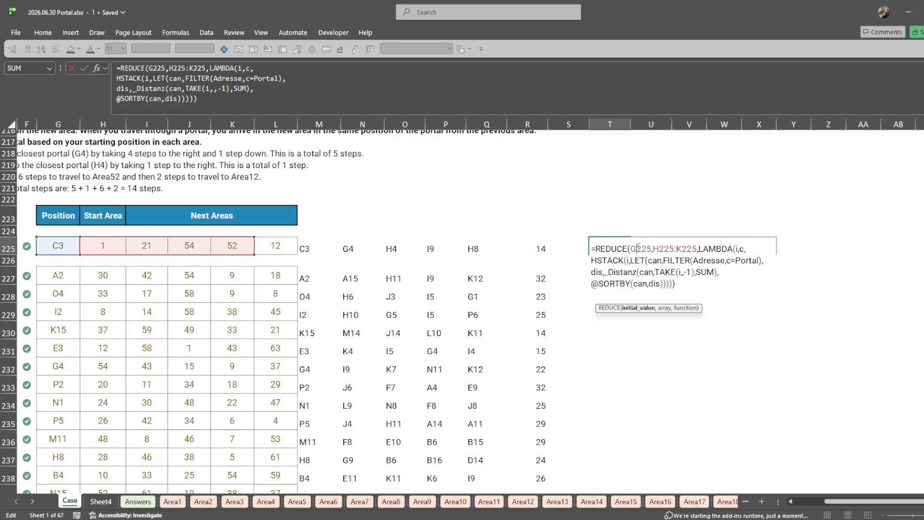
type("HSTACK(")
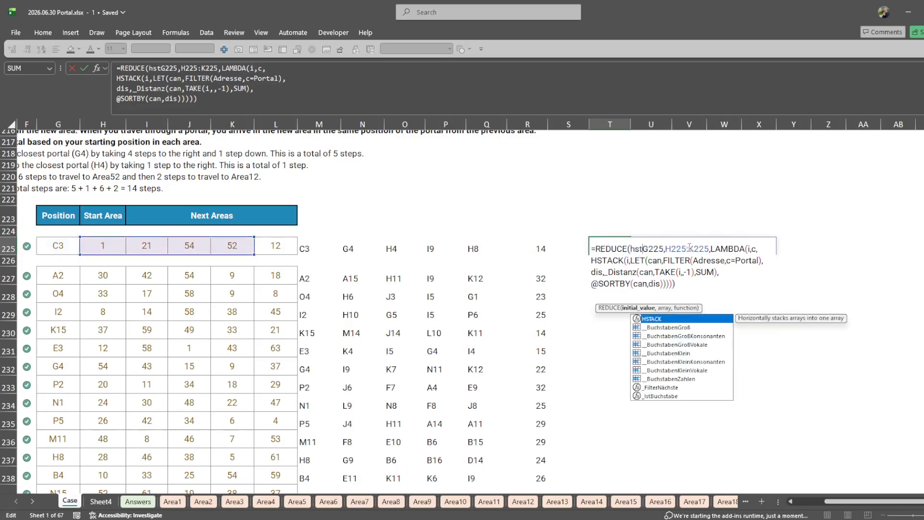
left_click(690, 248)
type(",0)")
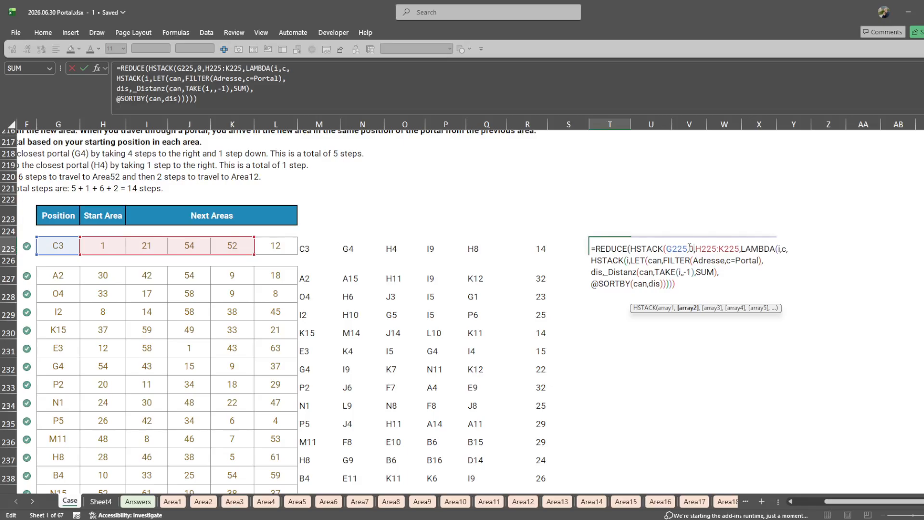
scroll(553, 254, "right", 3)
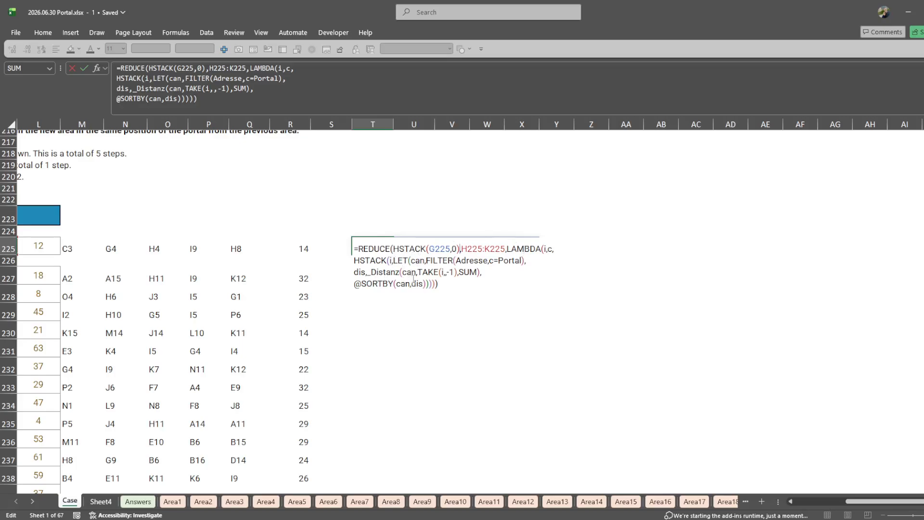
- Make the T225 formula stack vertically, using VSTACK(i, ...) and TAKE(i,-1) in place of HSTACK and TAKE(i,,-1)
left_click(448, 272)
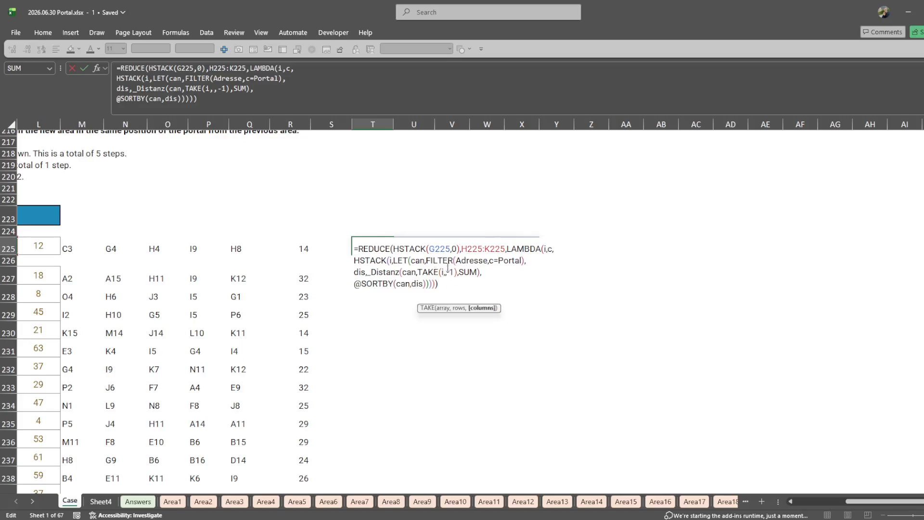
key("BackSpace")
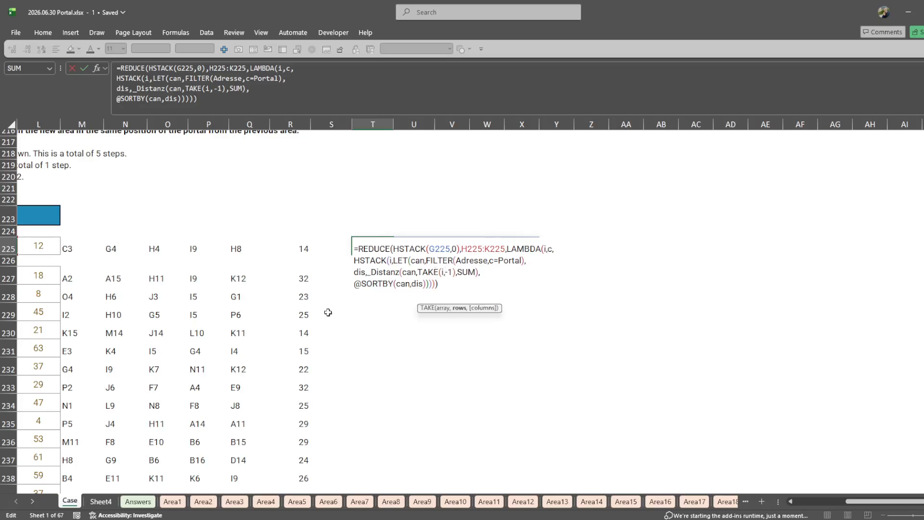
left_click(366, 289)
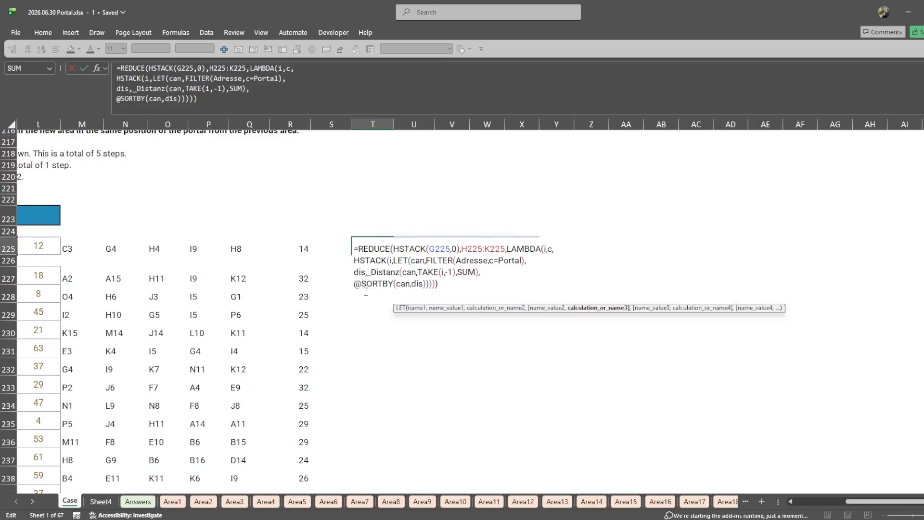
left_click_drag(360, 261, 354, 261)
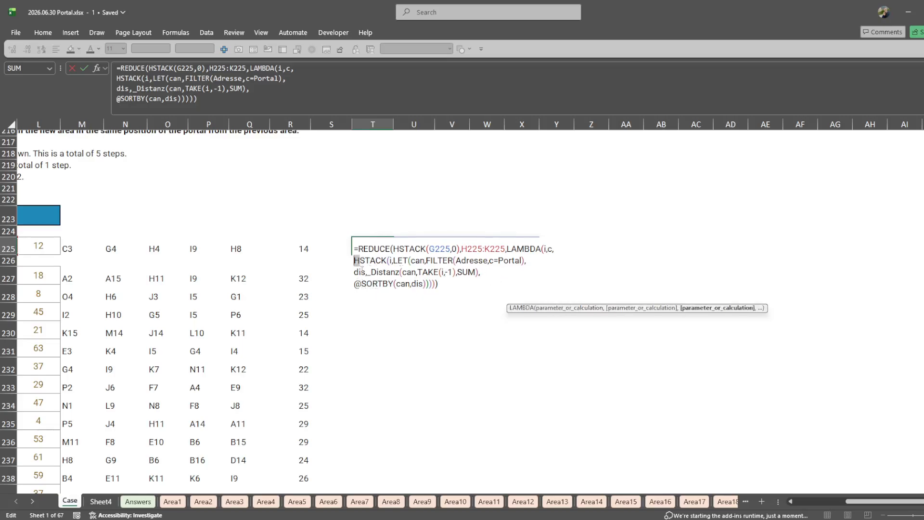
type("v")
left_click(439, 269)
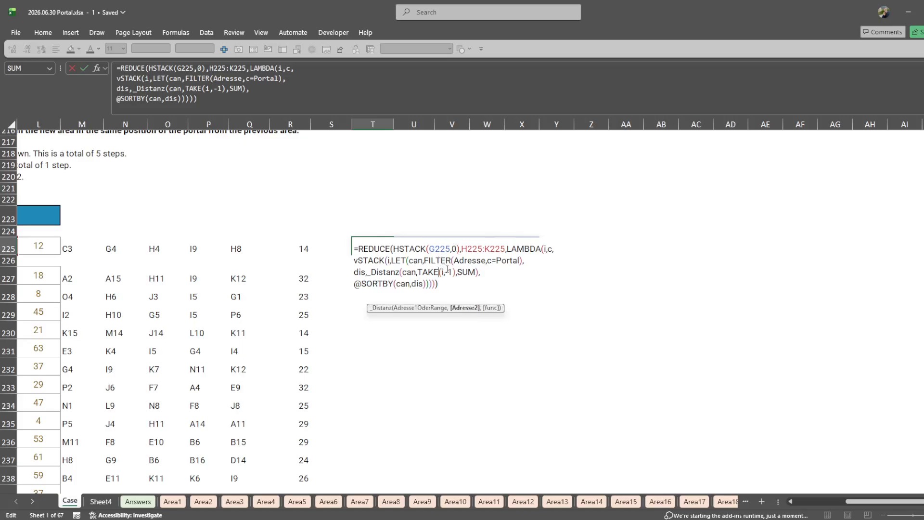
key("Return")
key("Up")
- Try the T225 formula with only G225 as the initial value, leaving out HSTACK and the 0
key("F2")
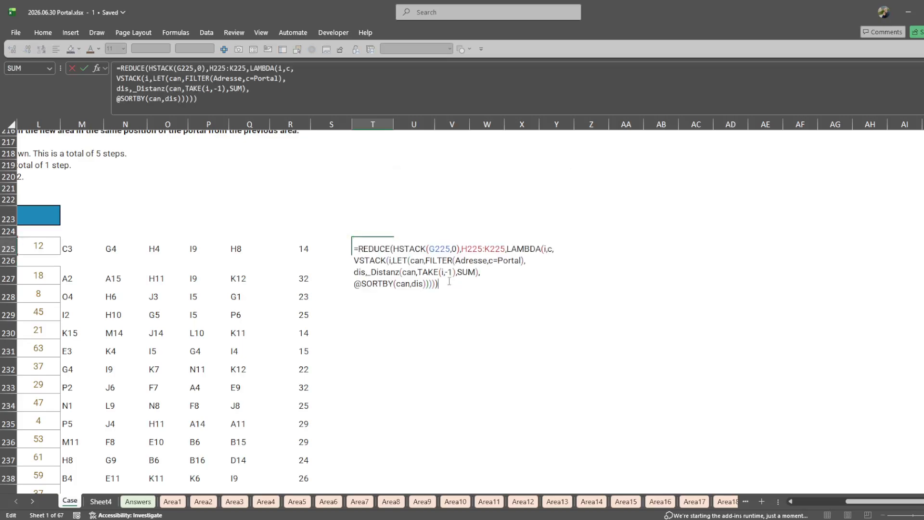
left_click(426, 249)
double_click(416, 248)
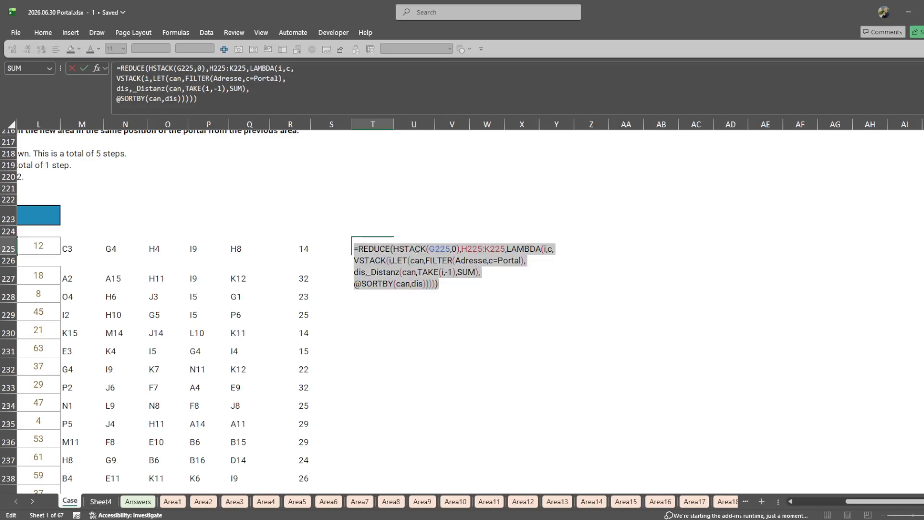
key("BackSpace")
key("BackSpace")
key("Delete")
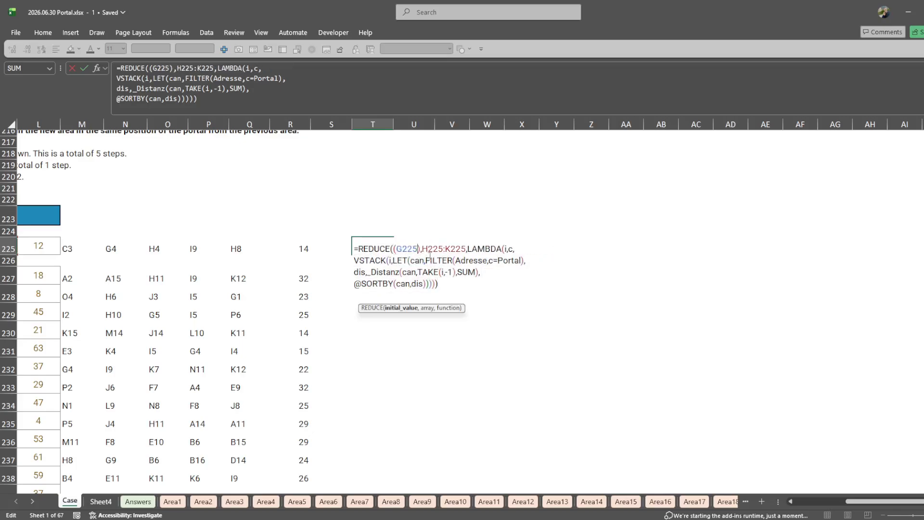
key("Return")
key("Return")
- Restore HSTACK(G225,0) as the initial value of the REDUCE formula in T225
double_click(381, 246)
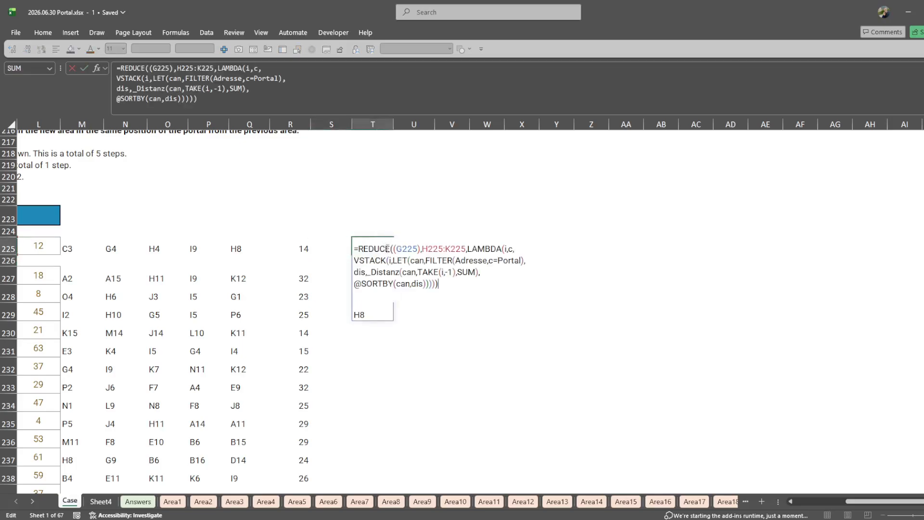
type("HSTACK")
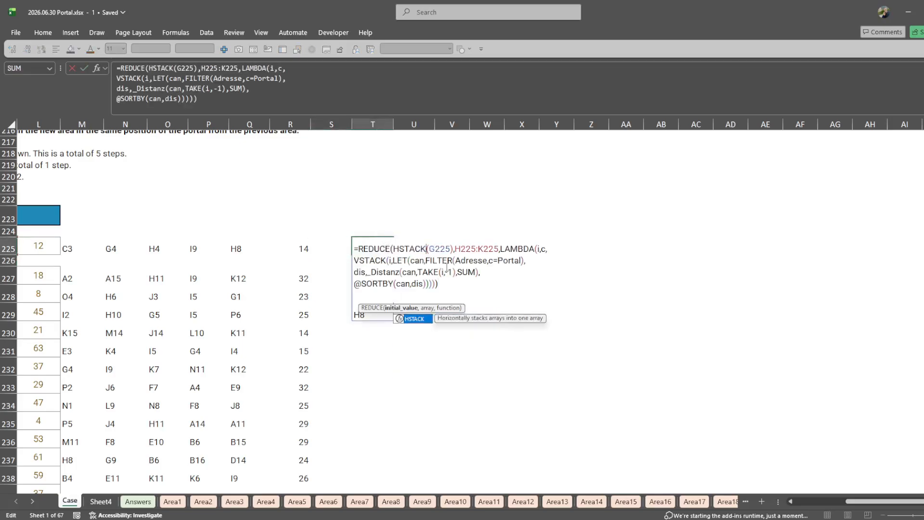
key("Right")
key("Right")
key("Right")
key("Right")
key("Right")
type(",0")
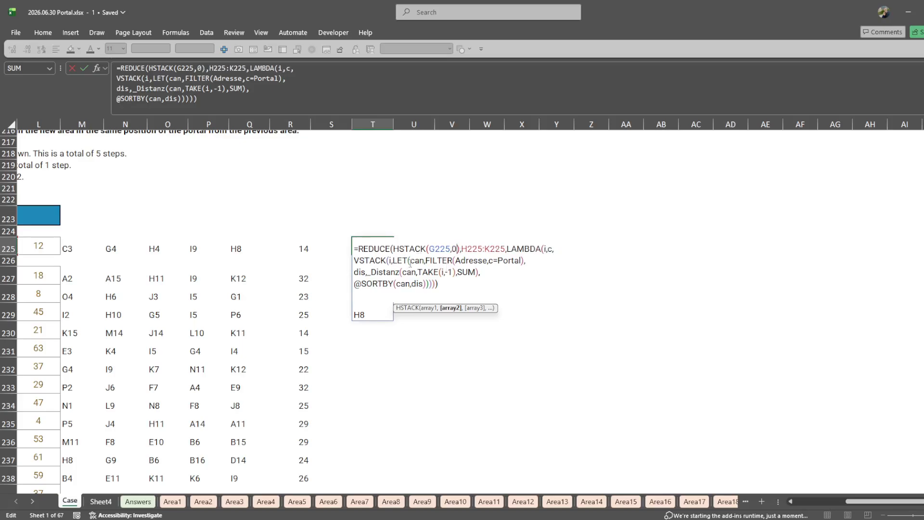
- Define a LET variable adr as TAKE(i,-1) on its own line in T225 and use adr as the second _Distanz argument
left_click(412, 262)
key("alt+Return")
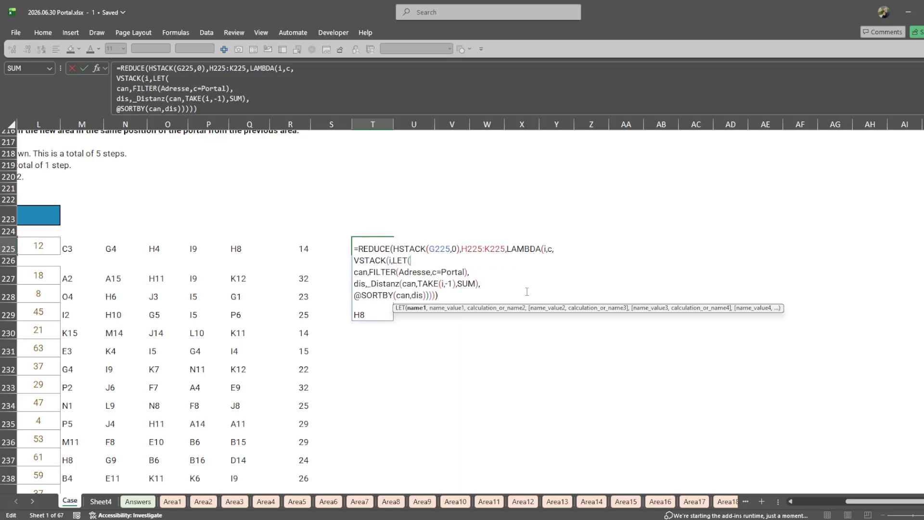
type("adr,")
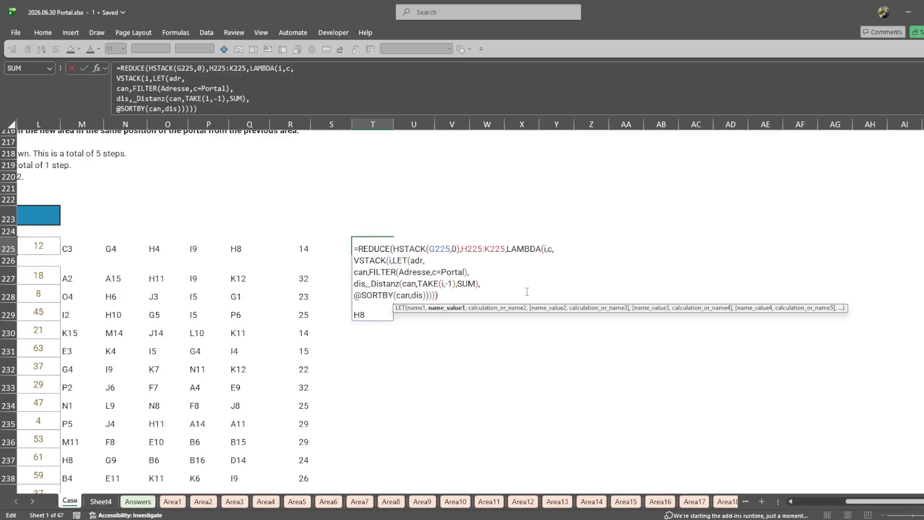
left_click_drag(417, 283, 456, 283)
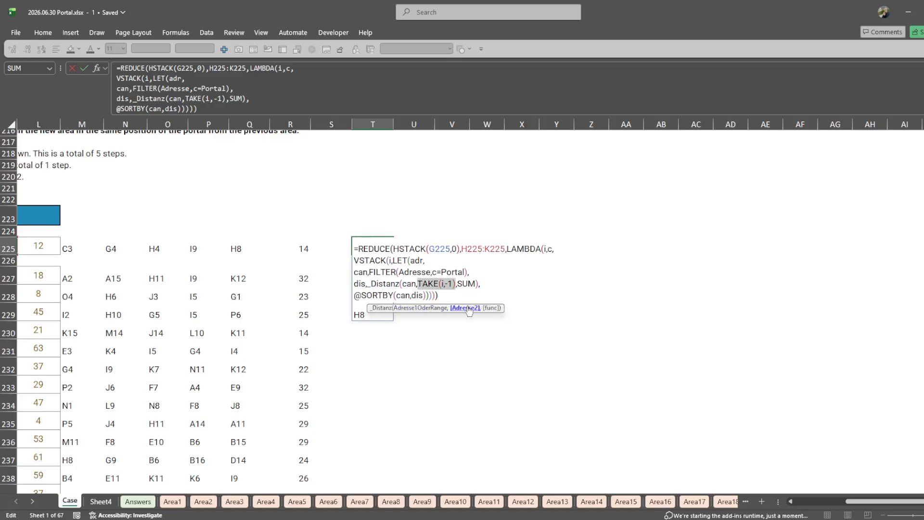
key("ctrl+x")
left_click(433, 260)
key("ctrl+v")
left_click(419, 284)
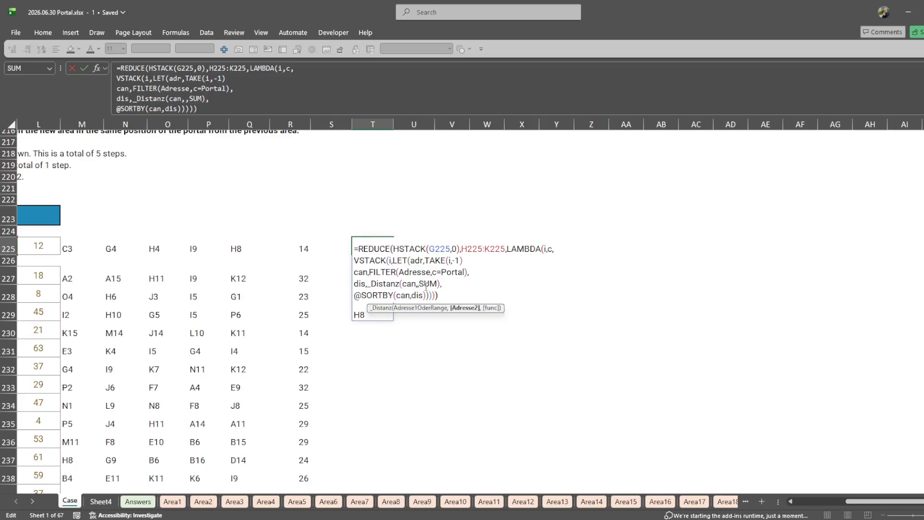
type("adr")
- Limit adr to the first column by extending its definition to TAKE(i,-1,1)
left_click(461, 260)
type(",1")
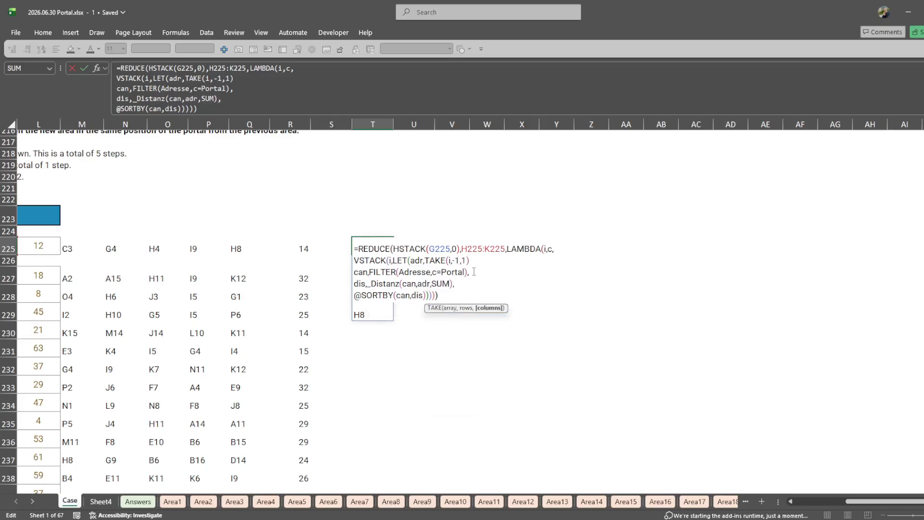
key("Right")
type(",")
type("di")
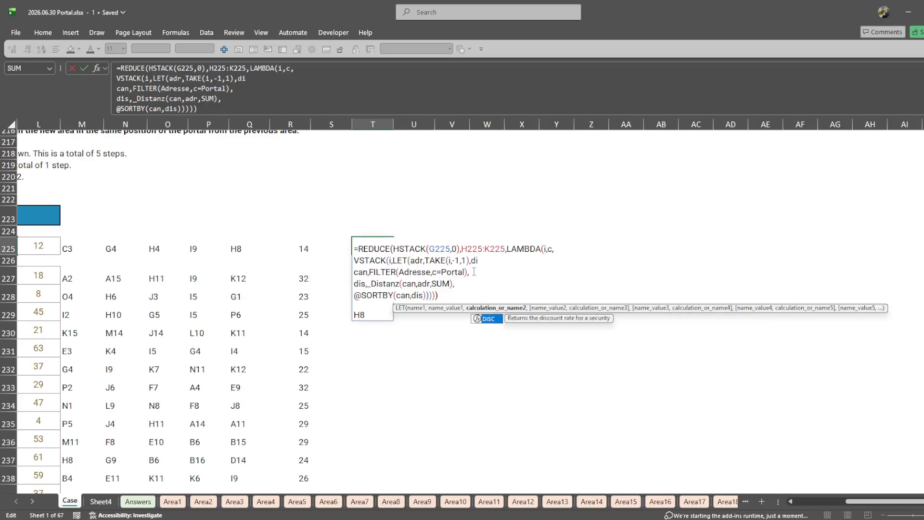
type("st,")
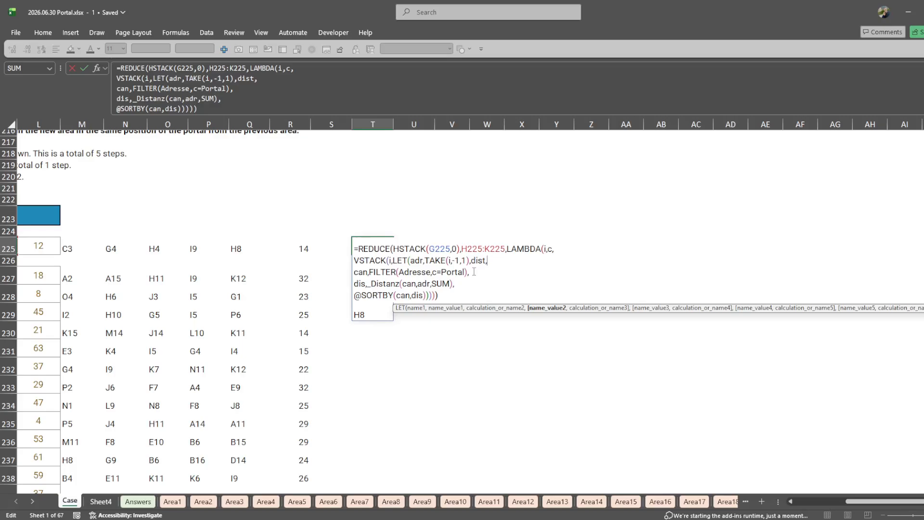
key("BackSpace")
key("BackSpace")
key("BackSpace")
key("BackSpace")
key("BackSpace")
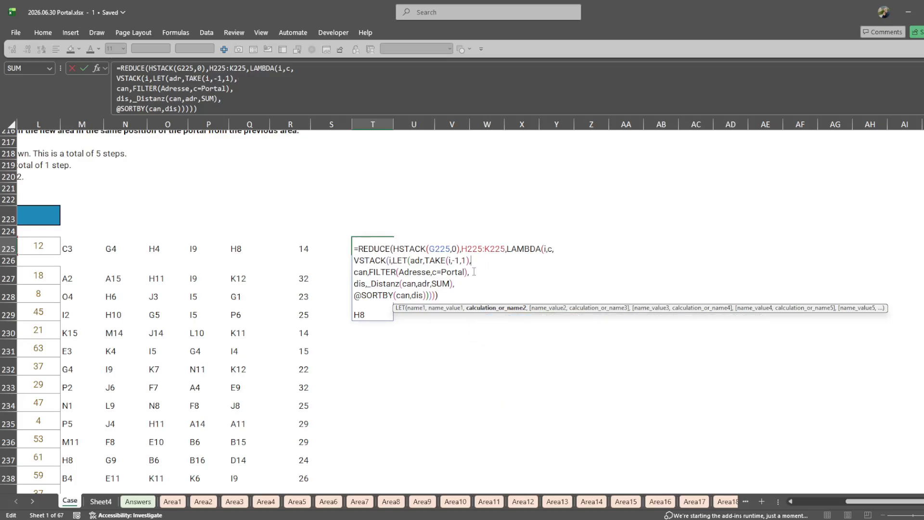
left_click(478, 282)
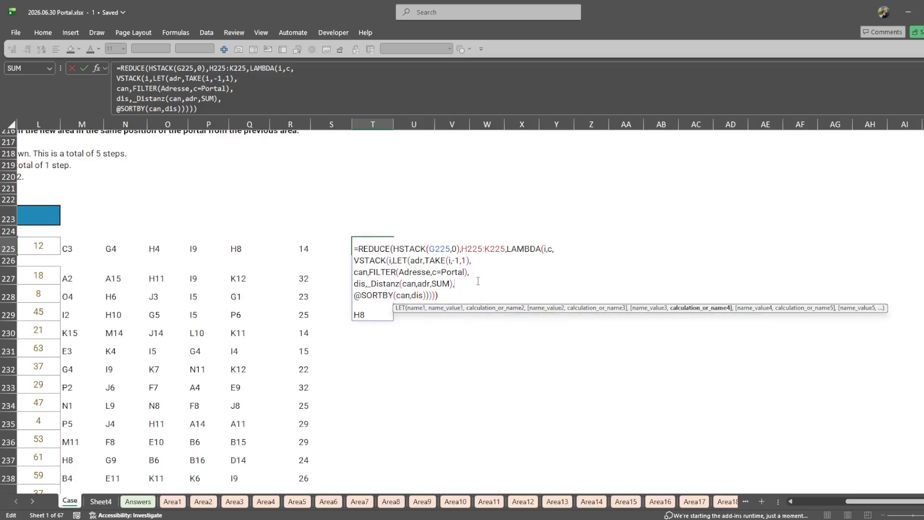
key("Up")
key("Up")
key("Up")
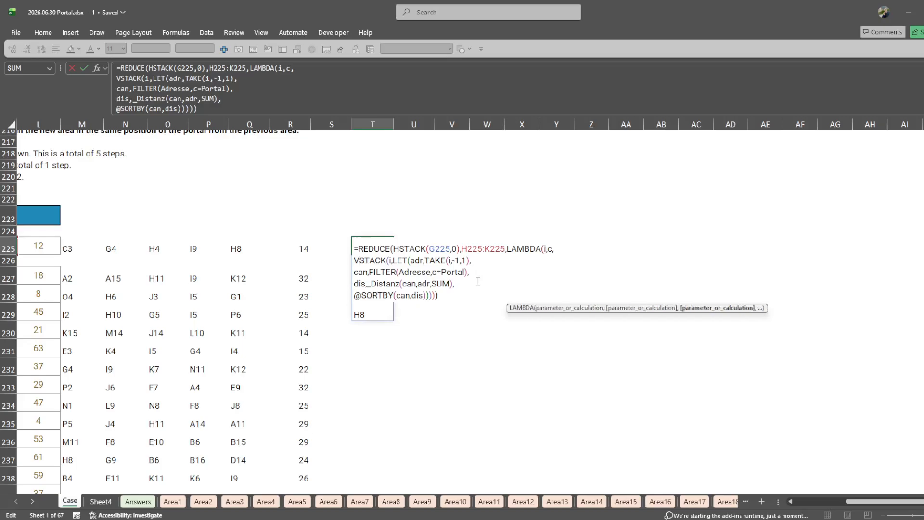
key("Down")
key("Down")
key("Down")
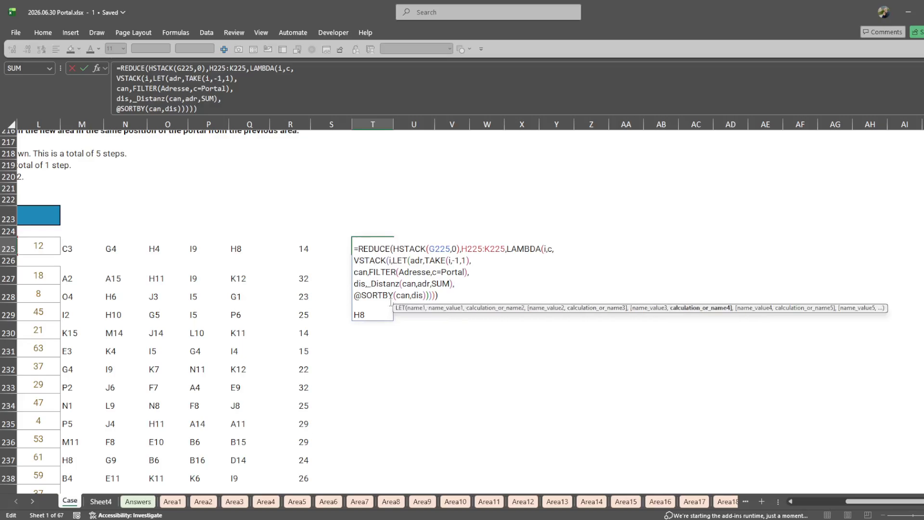
type("HSTACK(")
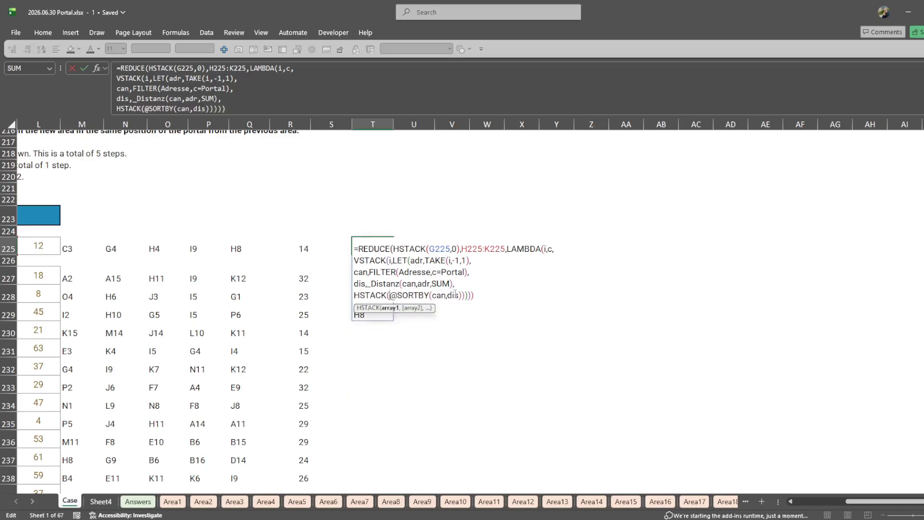
left_click(390, 308)
key("Right")
type(",MIN(dis)")
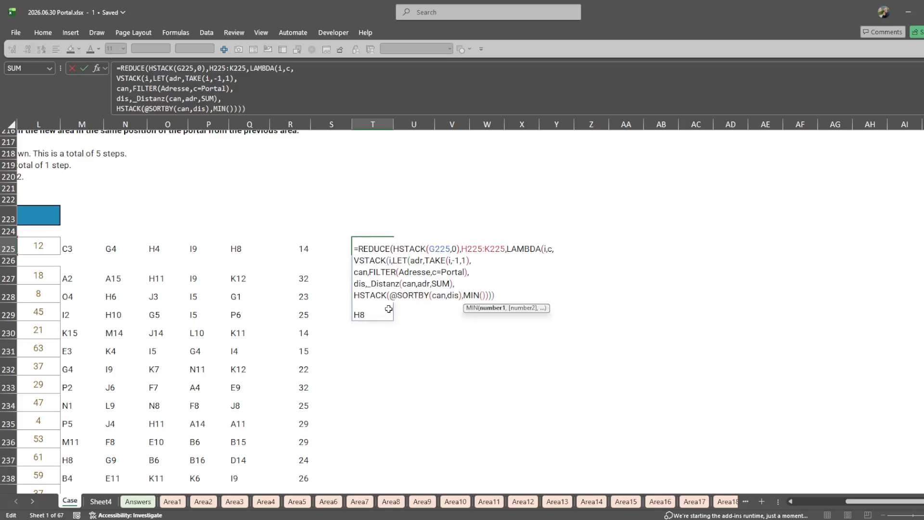
key("Return")
key("Return")
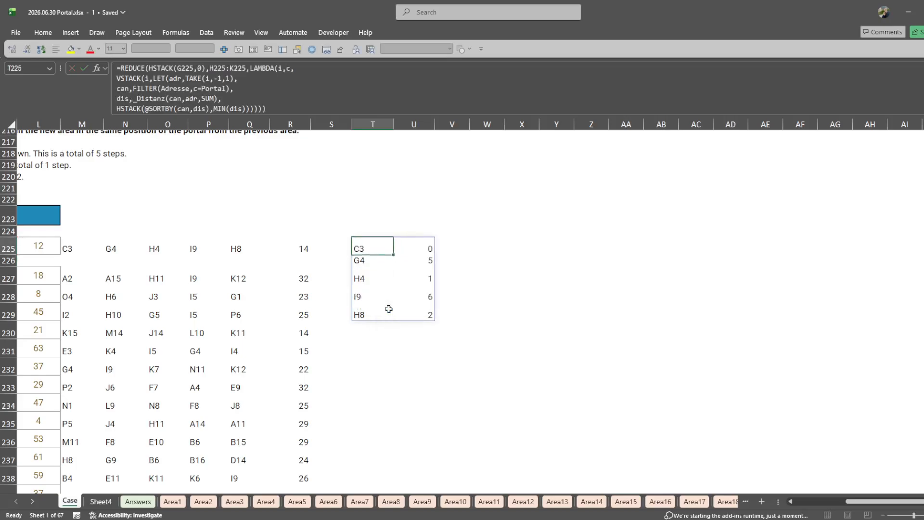
- Copy the full REDUCE formula text from T225 into W225
key("Right")
key("ctrl+shift+Down")
key("Left")
key("F2")
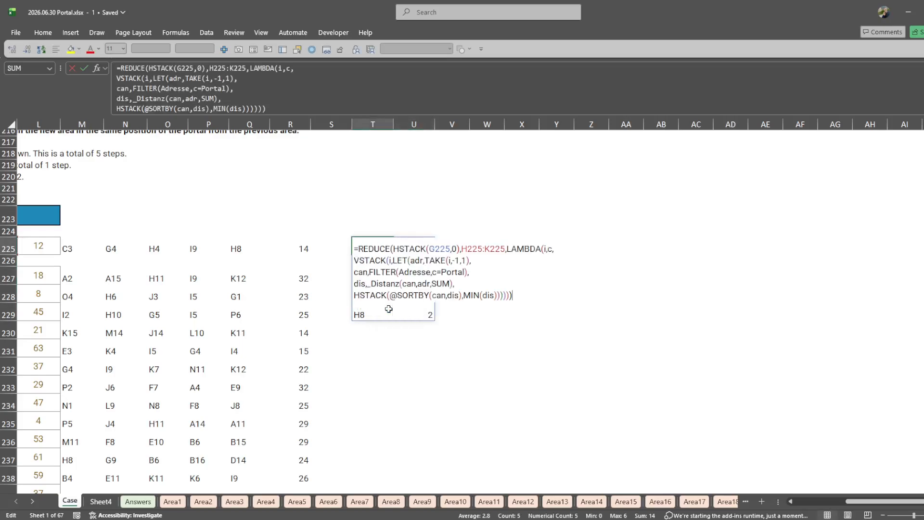
key("ctrl+a")
key("ctrl+c")
key("Escape")
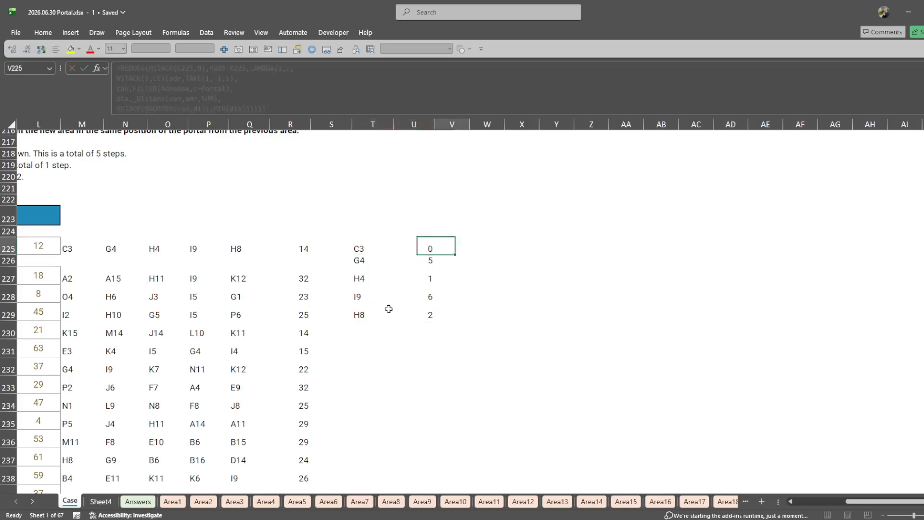
key("Right")
key("Right")
key("Right")
key("F2")
key("ctrl+v")
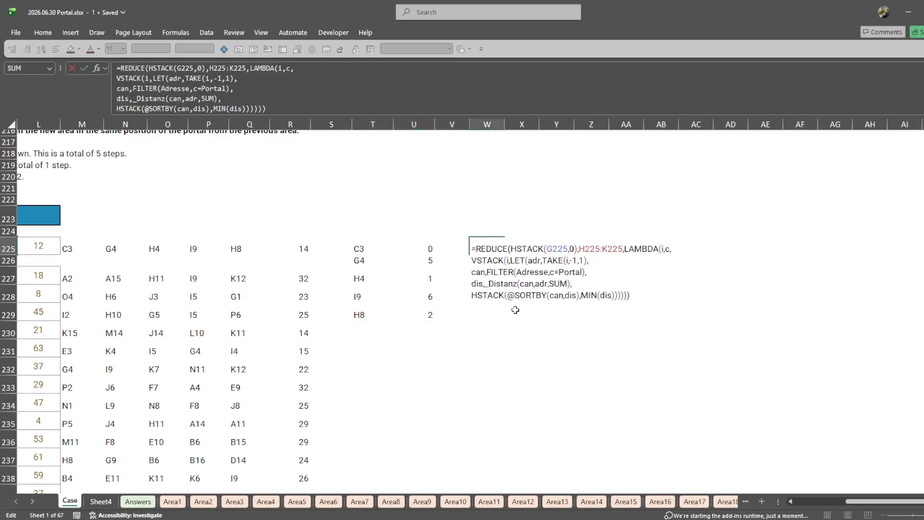
- Wrap the REDUCE initial value HSTACK(G225,0) in a LAMBDA in the W225 formula
scroll(464, 288, "right", 3)
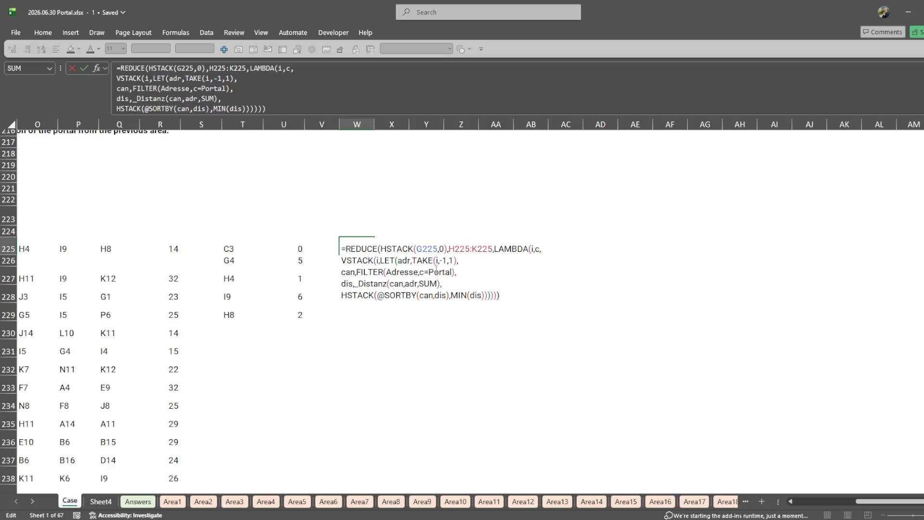
left_click_drag(397, 248, 439, 248)
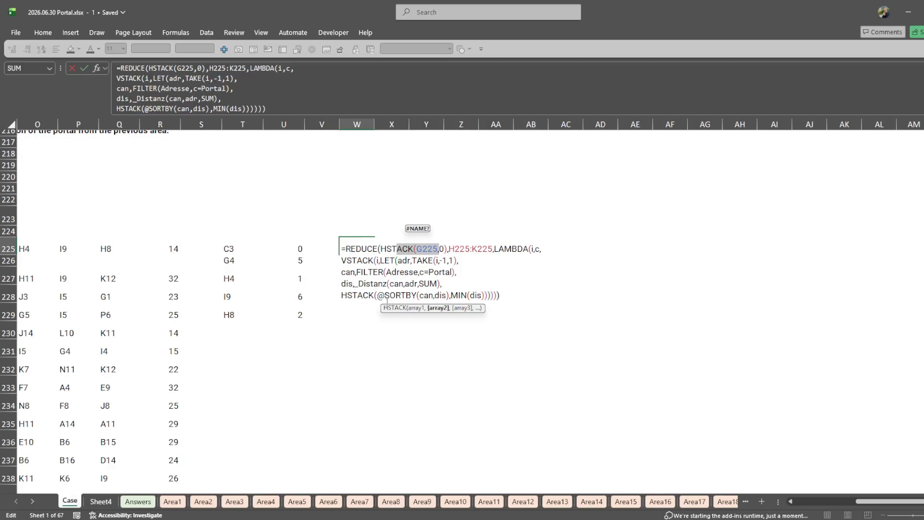
double_click(403, 249)
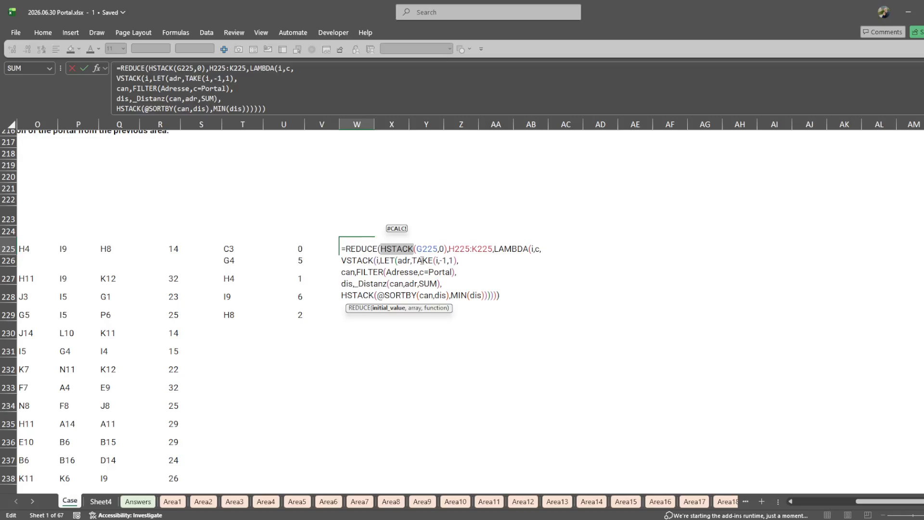
key("Left")
type("lam")
key("Tab")
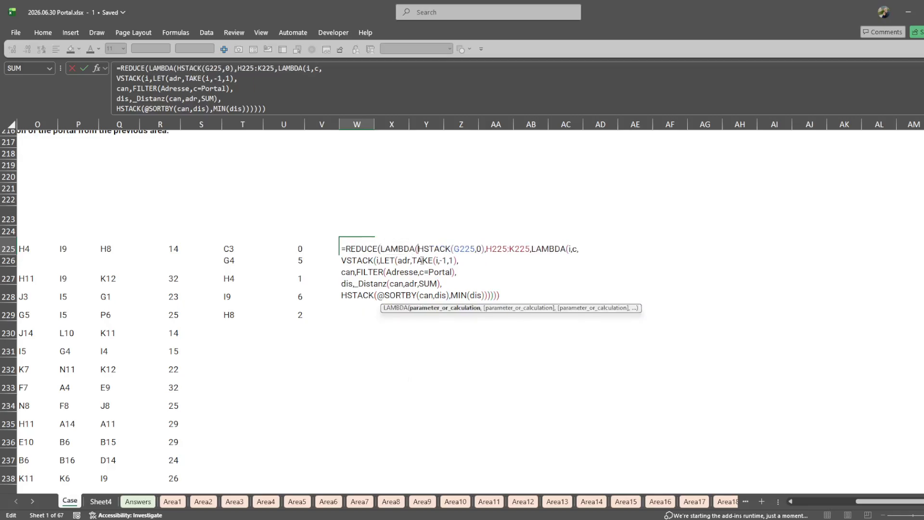
key("ctrl+Right")
key("ctrl+Right")
key("Right")
type(")")
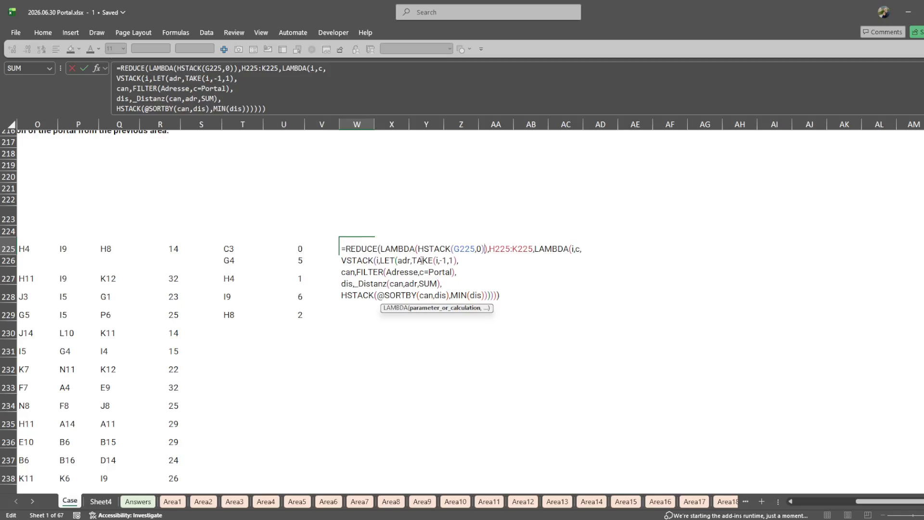
- Call the accumulator as i() inside the adr definition, giving TAKE(i(),-1,1), and enter the W225 formula
key("Left")
key("Left")
key("Left")
key("Left")
key("Left")
key("Left")
key("Left")
key("Left")
left_click(403, 260)
double_click(403, 260)
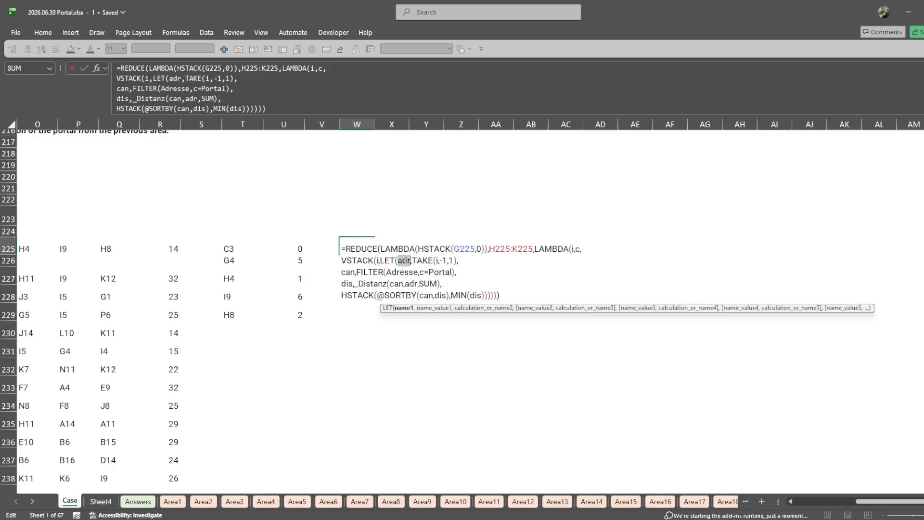
left_click(438, 261)
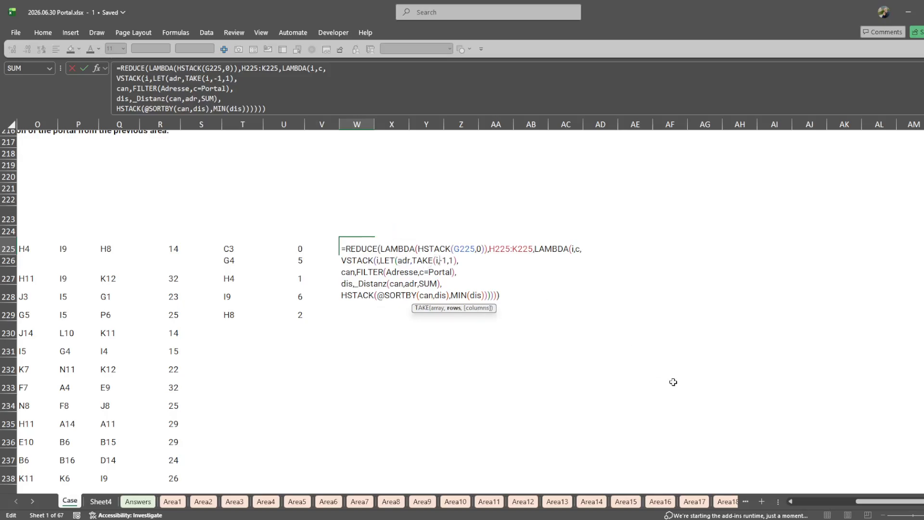
type("()")
key("Return")
key("Return")
key("Return")
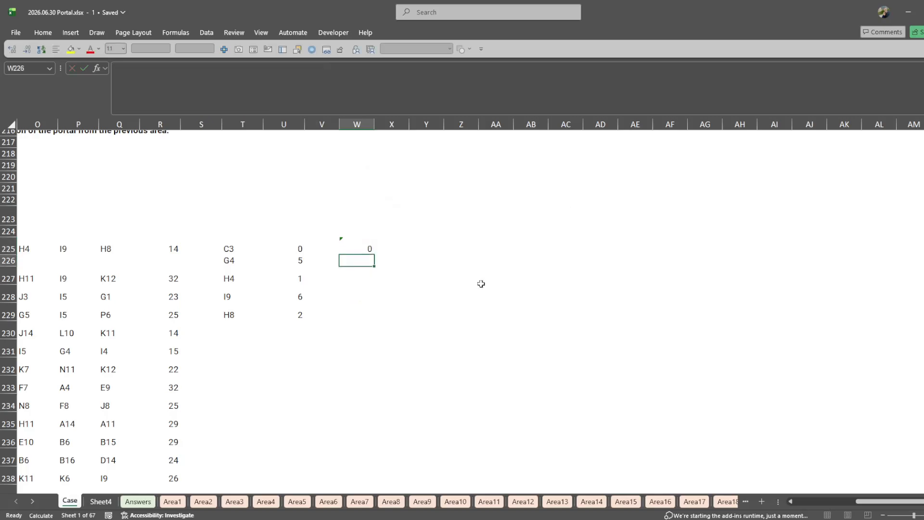
left_click(370, 250)
key("Return")
double_click(364, 248)
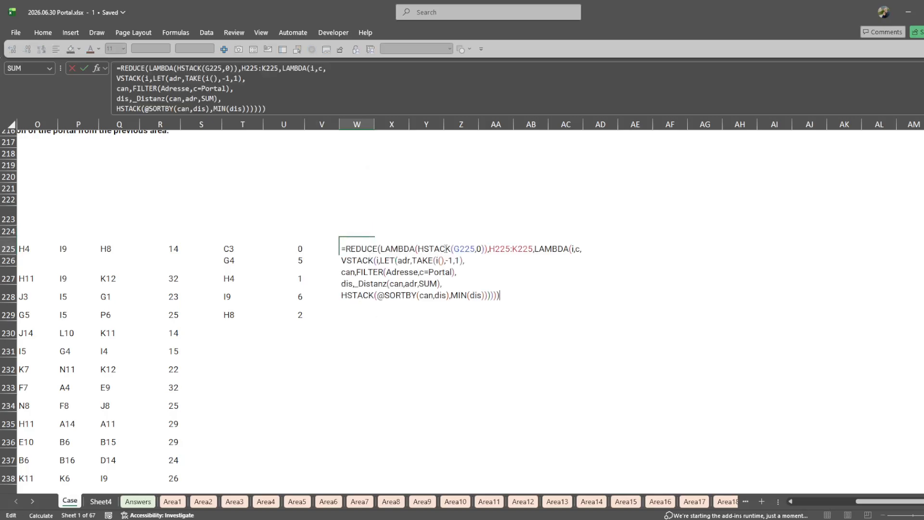
left_click(446, 249)
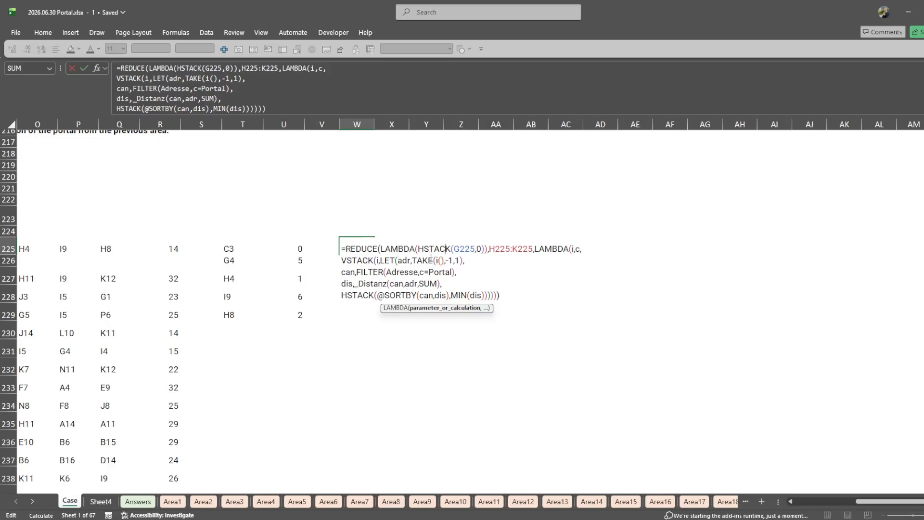
left_click_drag(363, 295, 487, 314)
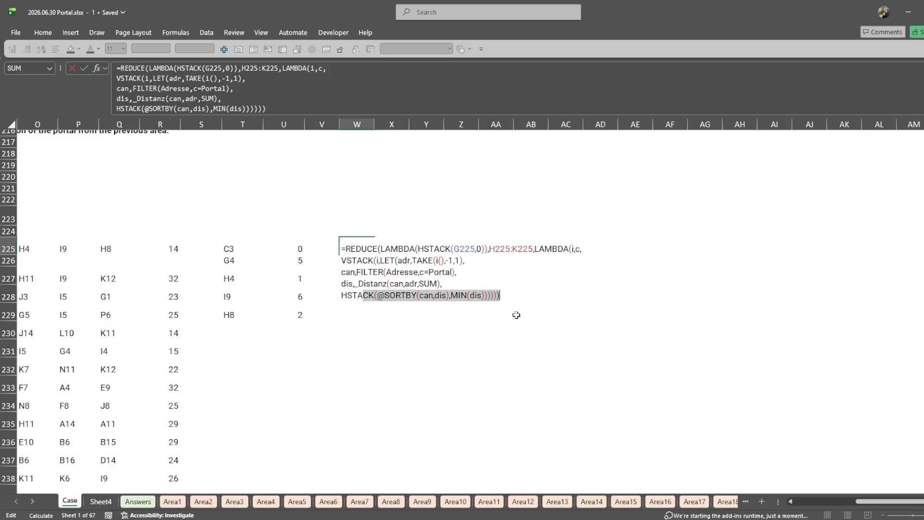
left_click(437, 260)
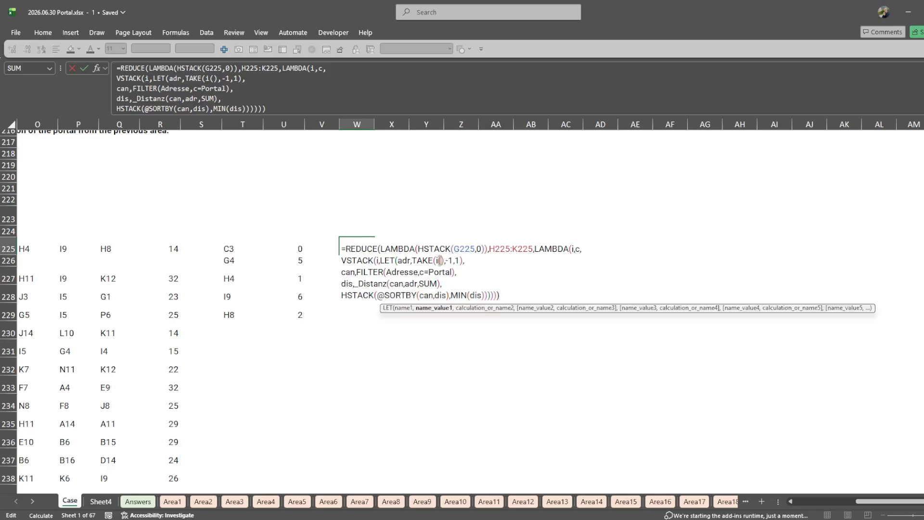
left_click(363, 295)
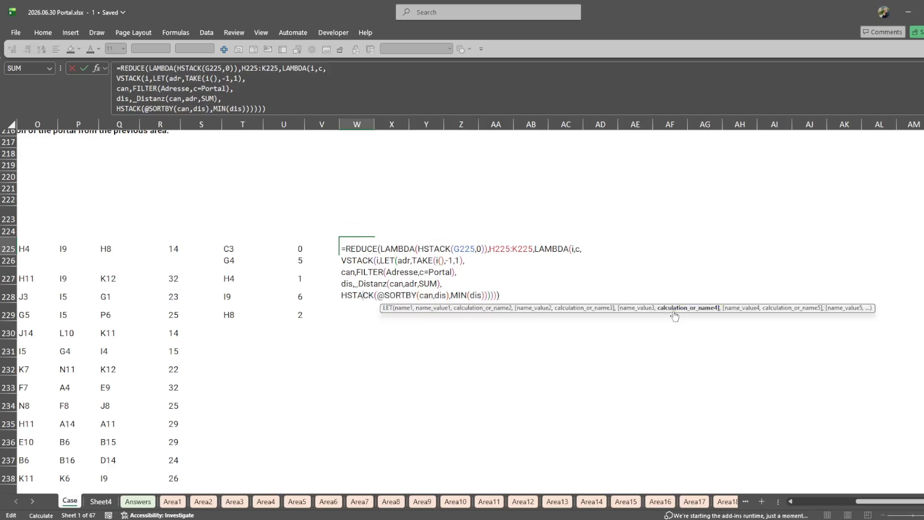
type("LAMBDA(")
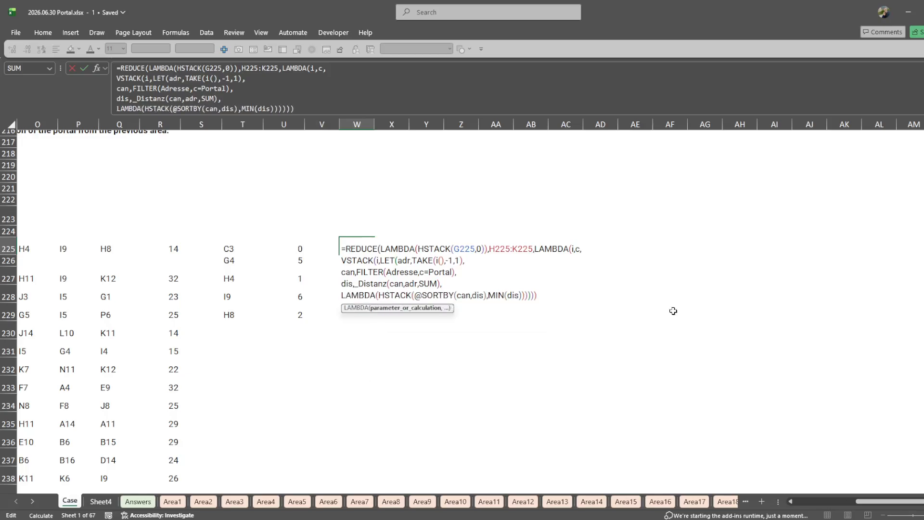
key("End")
type(")")
key("Return")
key("Return")
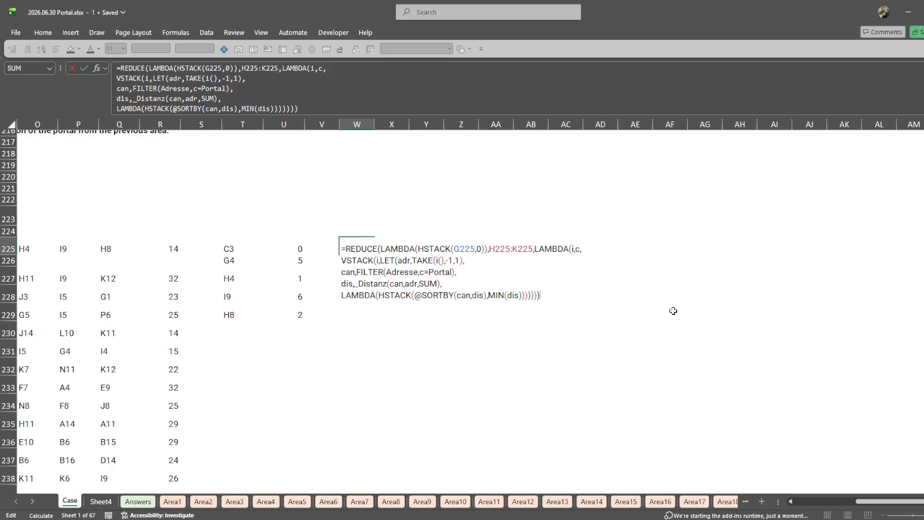
- Discard the formula edit and clear cell W225
key("Escape")
scroll(482, 280, "left", 1)
key("Delete")
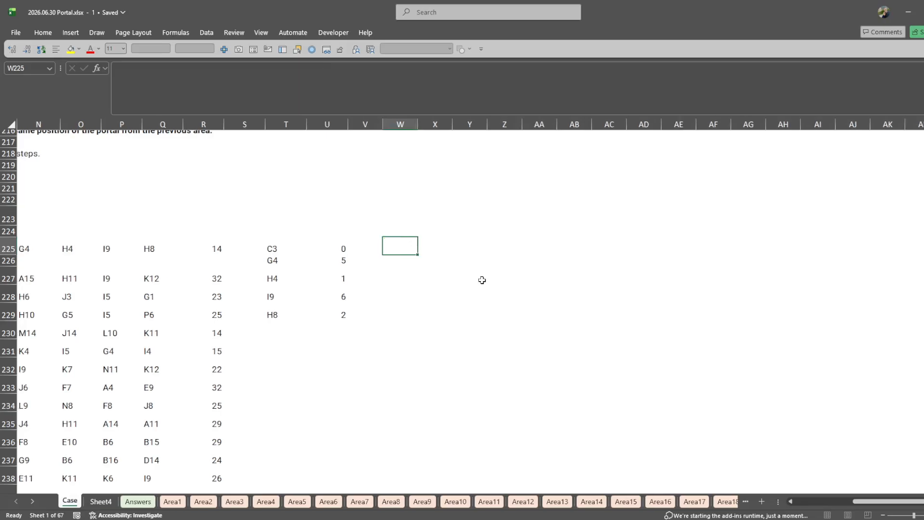
- Review the REDUCE formula in T225 and the ranges it references, from the initial value to the HSTACK result
key("Left")
key("Left")
key("Left")
key("Right")
scroll(431, 273, "left", 10)
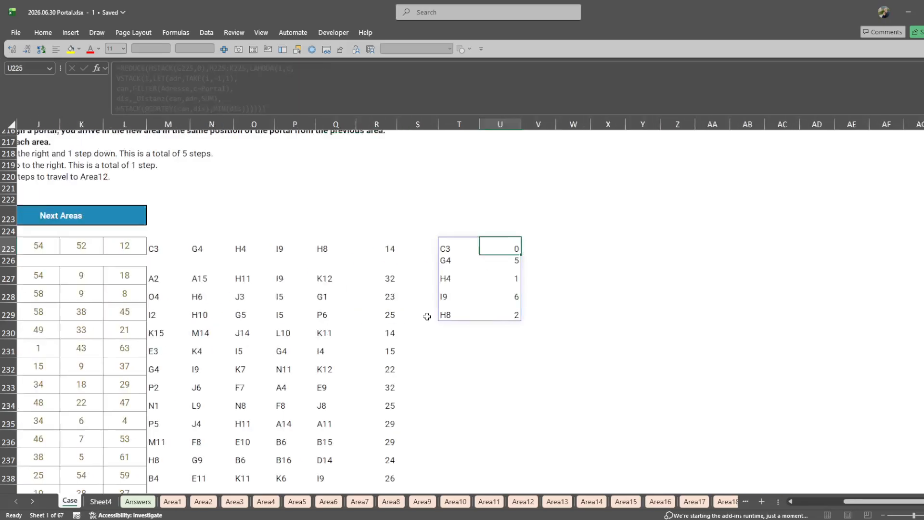
scroll(429, 316, "right", 10)
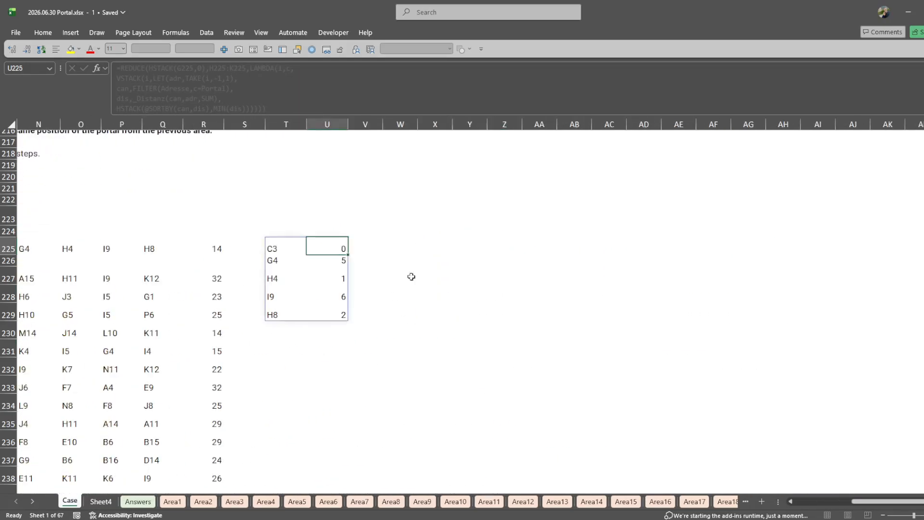
left_click_drag(309, 255, 287, 251)
key("Escape")
double_click(286, 251)
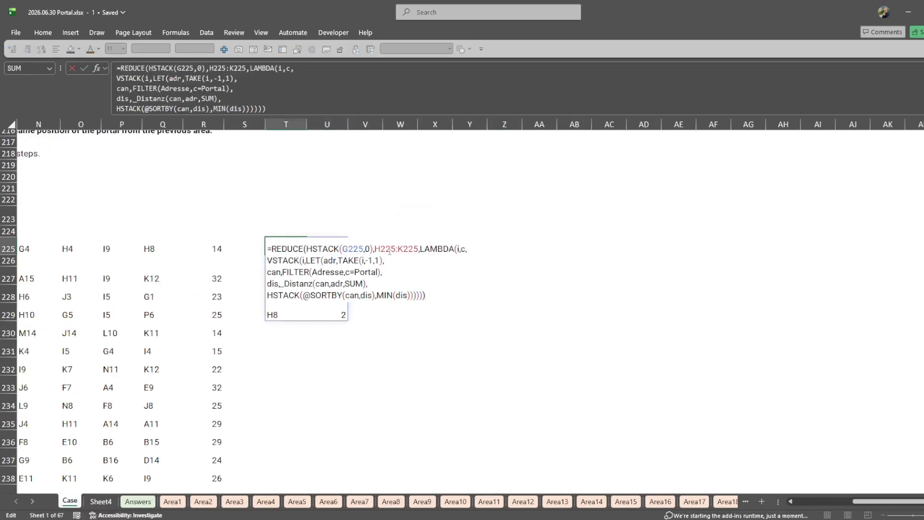
scroll(164, 443, "left", 7)
scroll(172, 430, "right", 2)
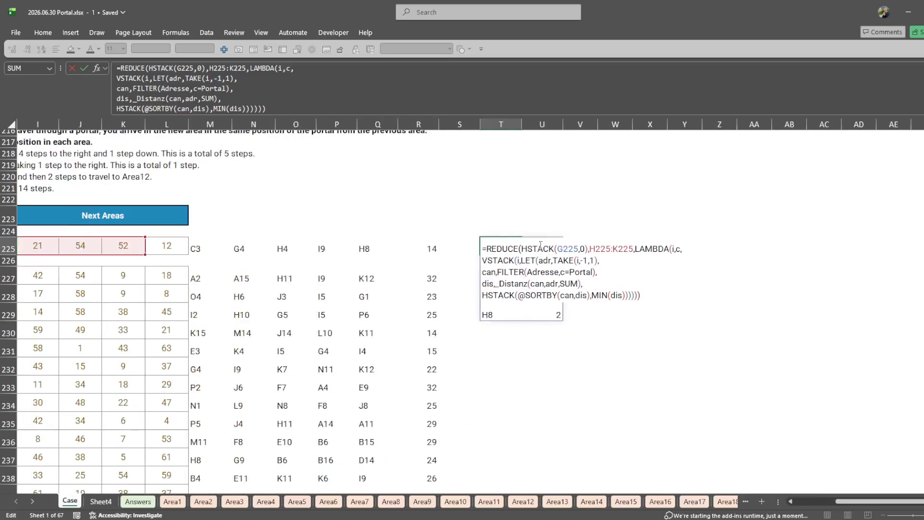
left_click_drag(540, 249, 618, 295)
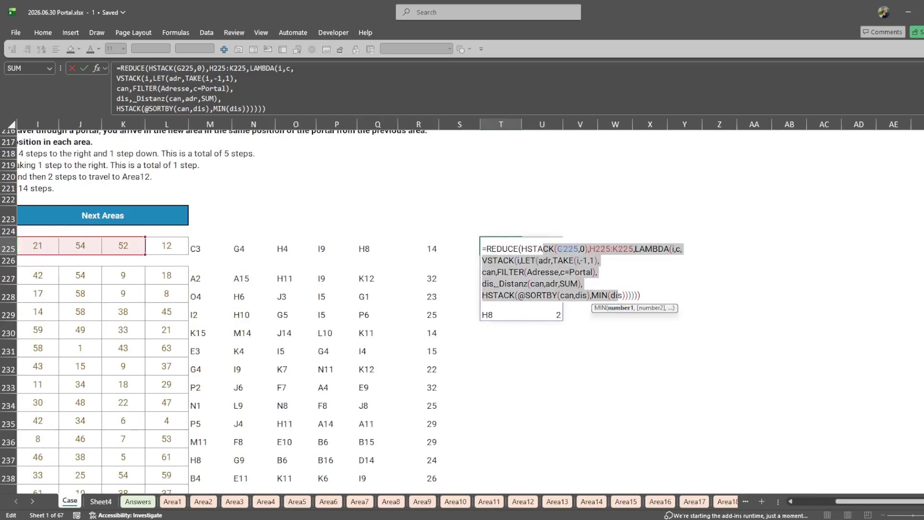
left_click(559, 261)
mouse_move(549, 248)
left_mouse_down()
mouse_move(602, 254)
mouse_move(571, 260)
mouse_move(583, 283)
mouse_move(635, 295)
mouse_move(598, 263)
mouse_move(540, 261)
left_mouse_up()
left_click(588, 293)
mouse_move(539, 261)
left_mouse_down()
mouse_move(565, 272)
mouse_move(601, 250)
mouse_move(544, 249)
left_mouse_up()
left_click(604, 270)
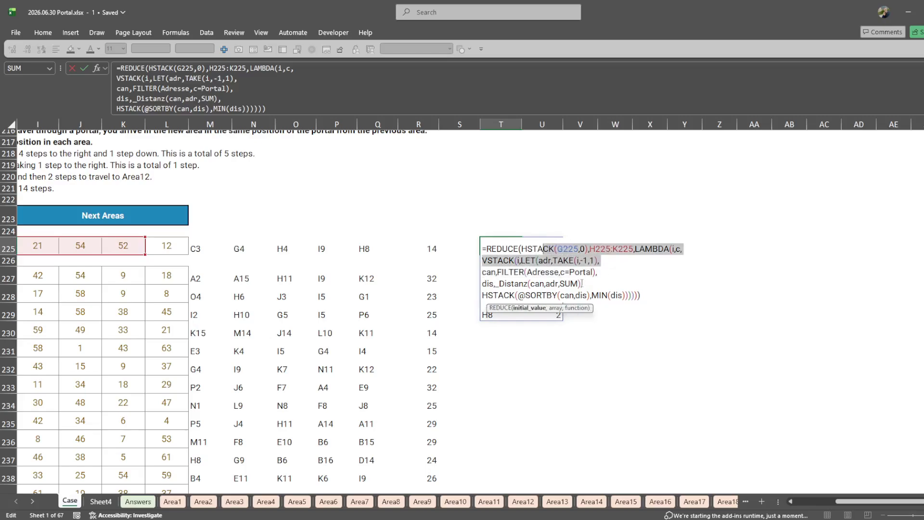
key("Escape")
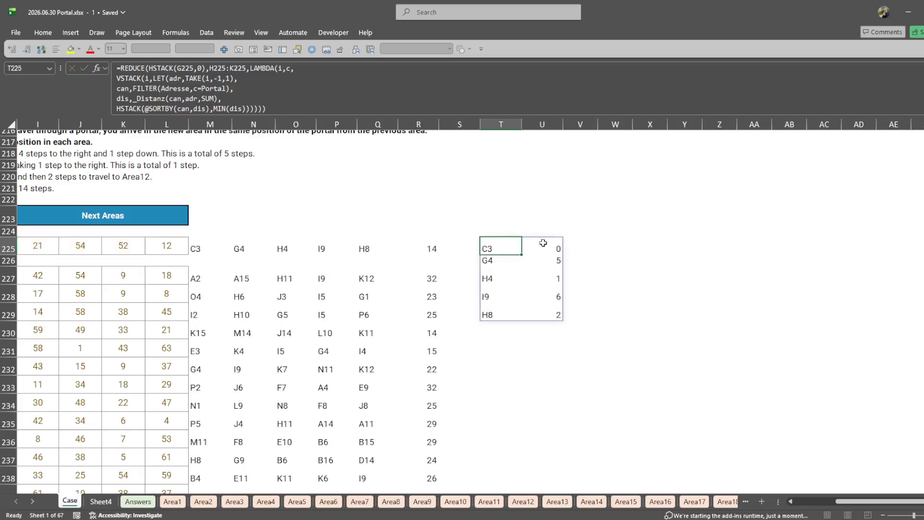
- Copy the REDUCE formula text from T225 into the empty cell W225 for a non-stacking variant
key("F2")
key("ctrl+a")
key("ctrl+c")
key("Escape")
key("Right")
key("Right")
key("Right")
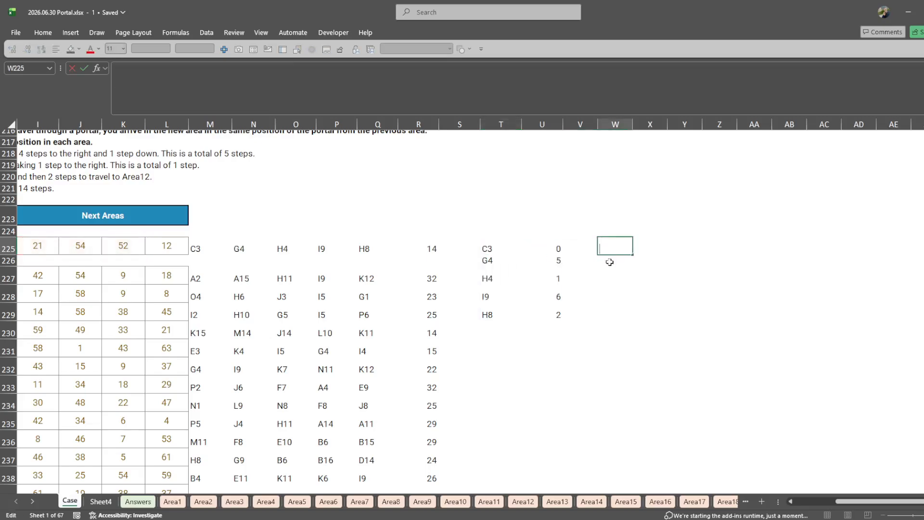
key("F2")
key("ctrl+v")
- Remove the VSTACK(i, wrapper before the LET in the W225 formula
scroll(590, 331, "right", 2)
scroll(590, 330, "right", 2)
left_click_drag(300, 261, 338, 262)
key("Delete")
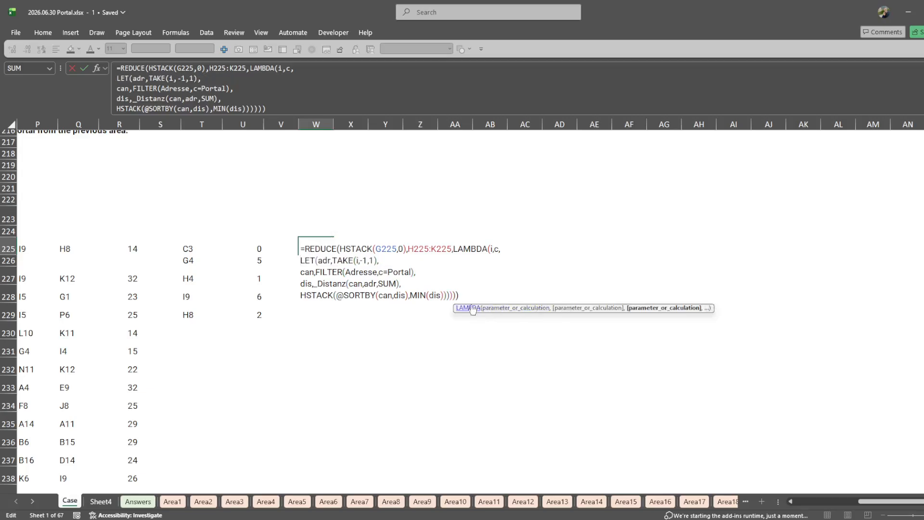
- In the LET in W225, define adr as @i and add a variable dis as INDEX(i,2)
left_click(396, 260)
type("dis,")
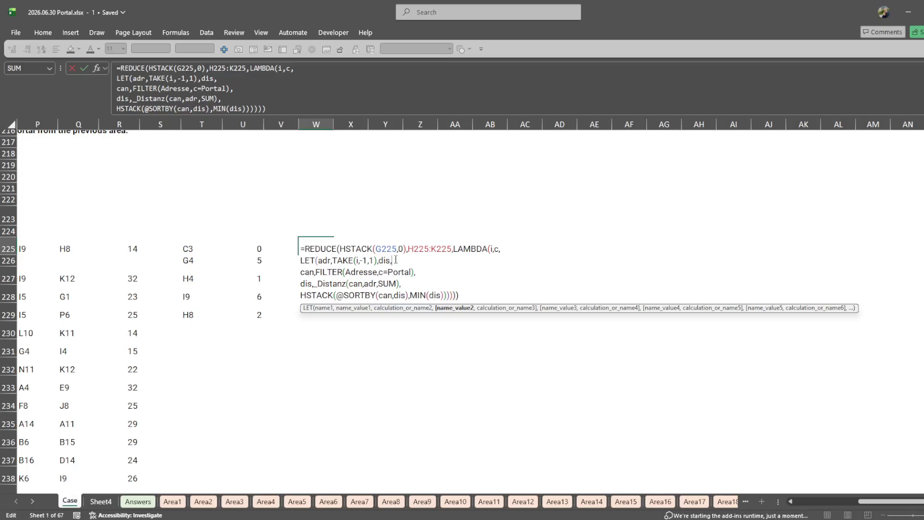
key("Return")
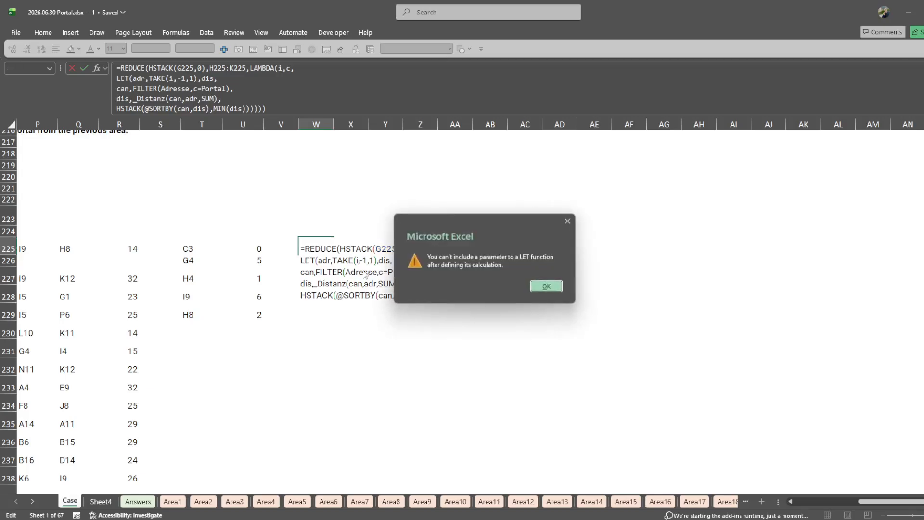
key("Return")
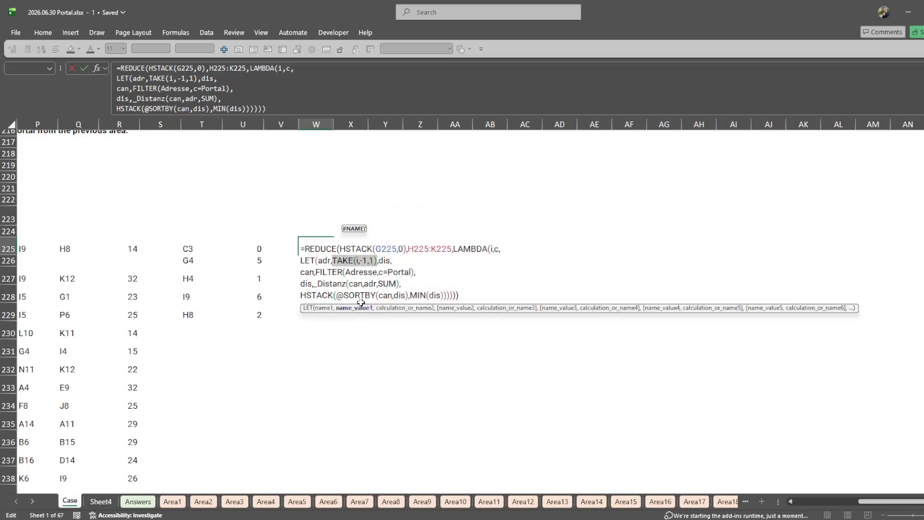
type("@i,dis,INDEX(i,2),")
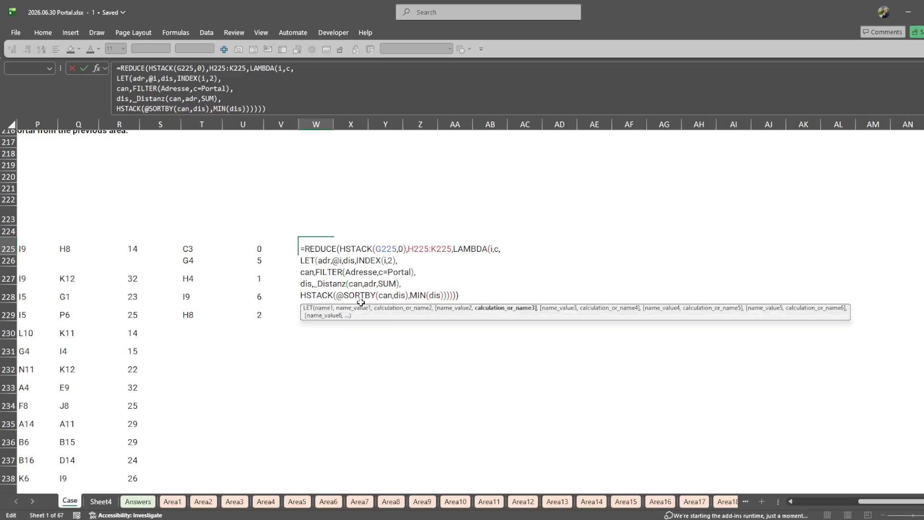
- Change the second HSTACK argument in W225 to dis+MIN(dis) and remove the surplus closing parenthesis
left_click(344, 295)
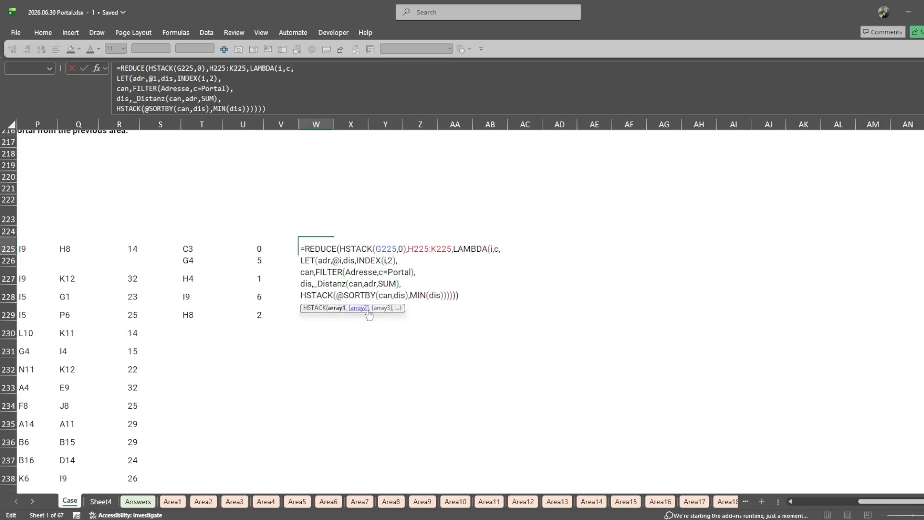
left_click(422, 296)
type("dis+")
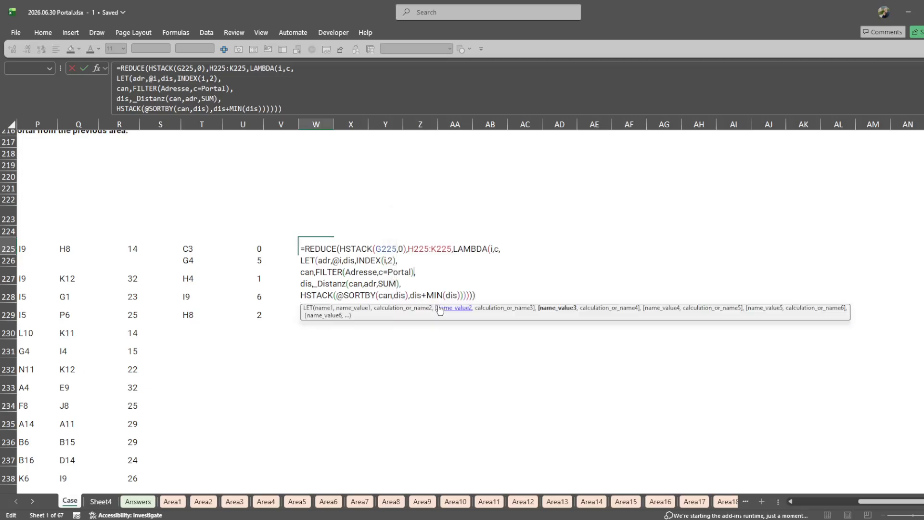
key("Return")
key("BackSpace")
key("Return")
key("Return")
- In the W225 formula, rename the LET variable holding INDEX(i,2) to dist and change the MIN argument to dist
left_click(355, 260)
type("t")
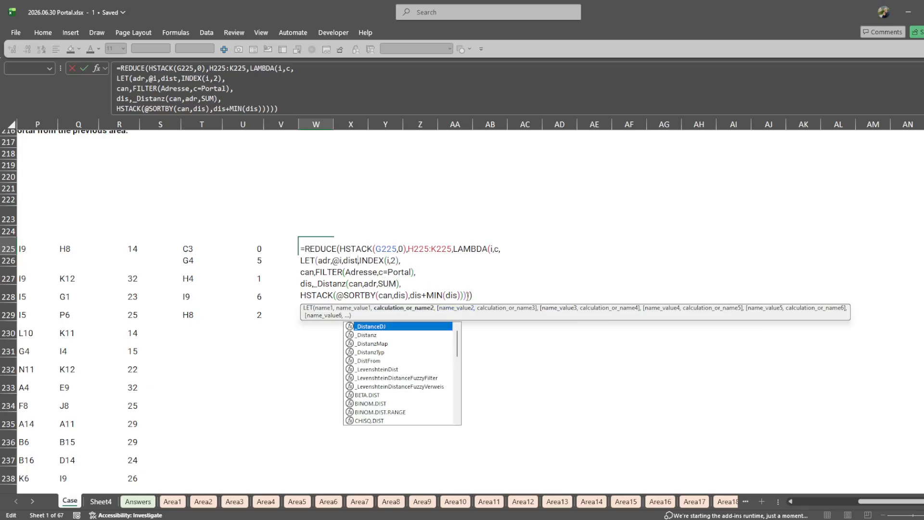
left_click(457, 296)
type("t")
key("Return")
key("Return")
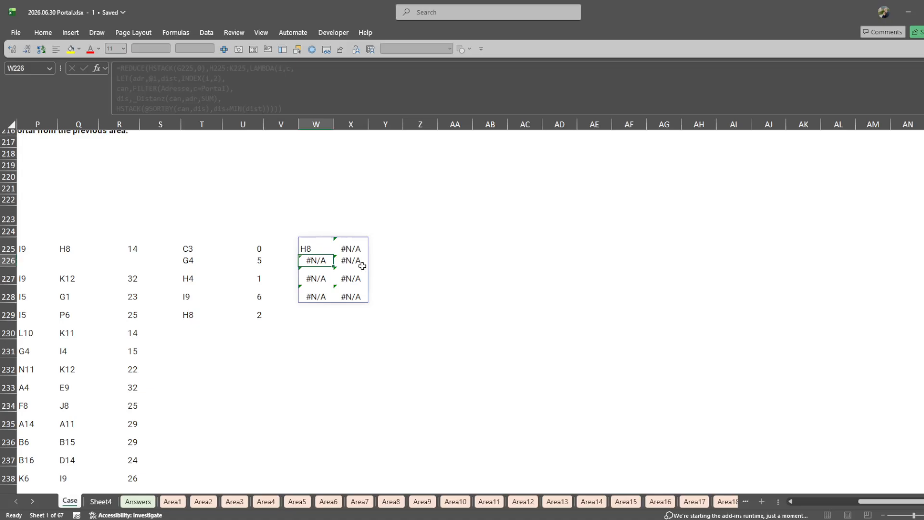
- Change the second HSTACK argument in the W225 formula to dits+MIN(dis)
key("Up")
key("F2")
left_click(458, 295)
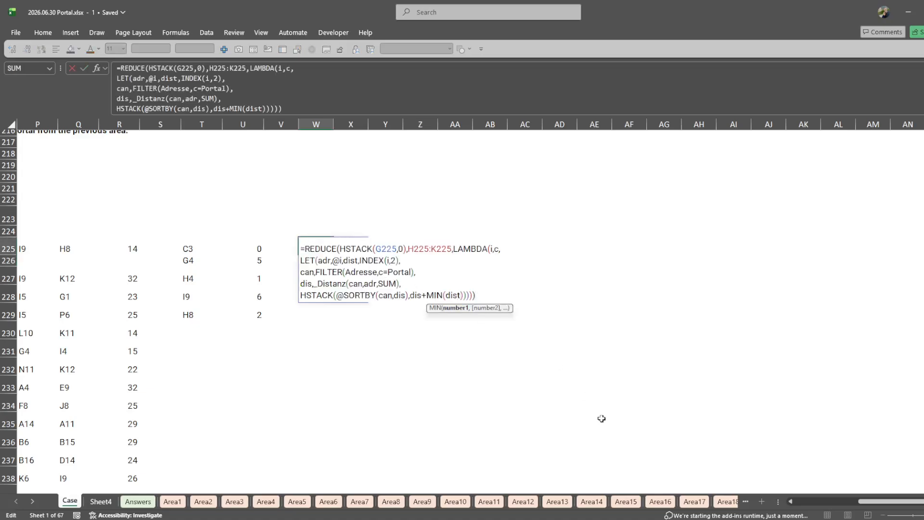
key("Delete")
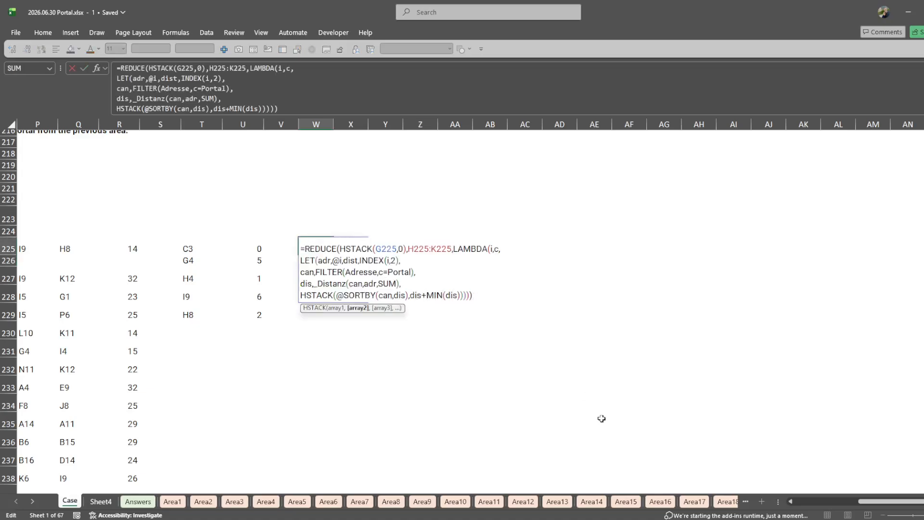
type("t")
key("Return")
key("Up")
- Examine the LAMBDA parameters and the LET definitions of adr, dist and can in the W225 formula
key("F2")
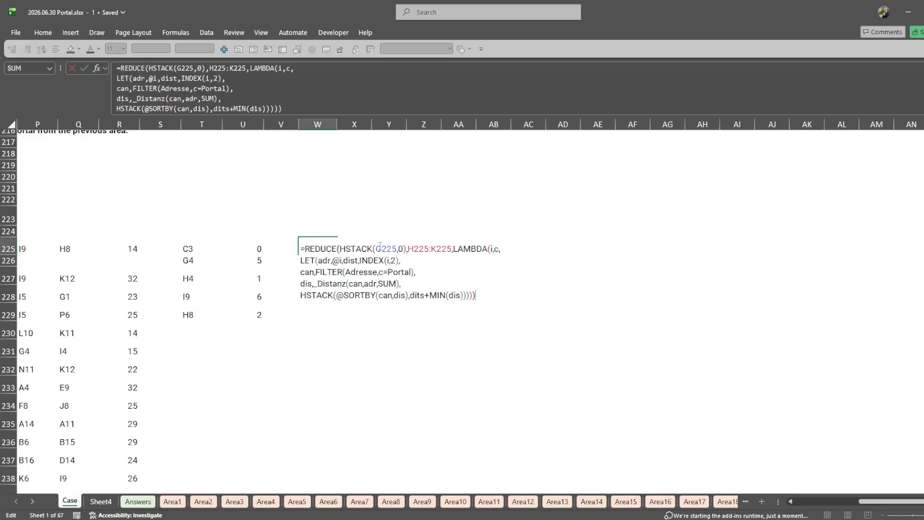
left_click(360, 250)
left_click(493, 249)
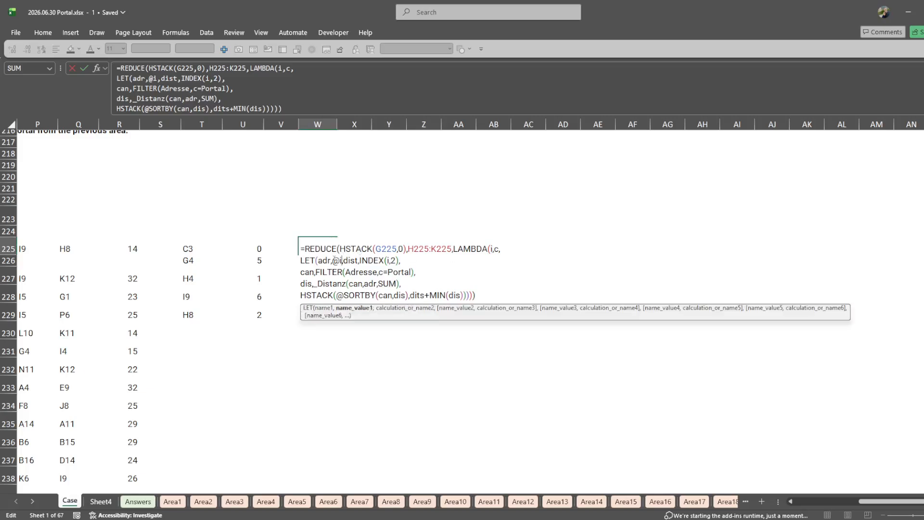
left_click(392, 260)
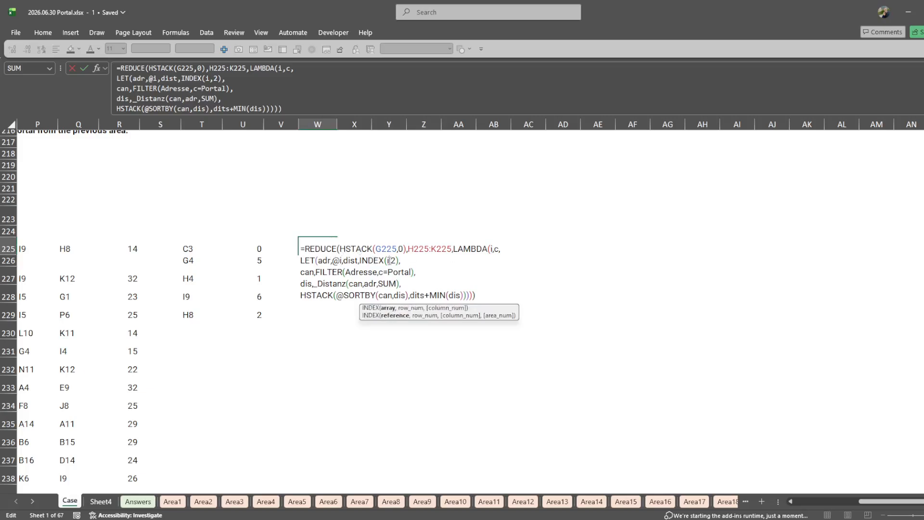
left_click(304, 273)
left_click(375, 272)
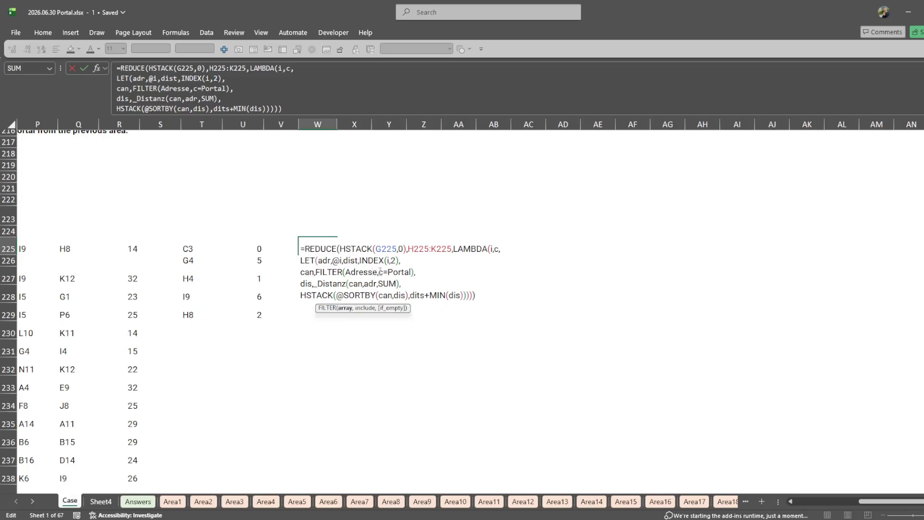
- Try adr in place of c in the FILTER condition of the W225 formula
double_click(380, 272)
type("adr")
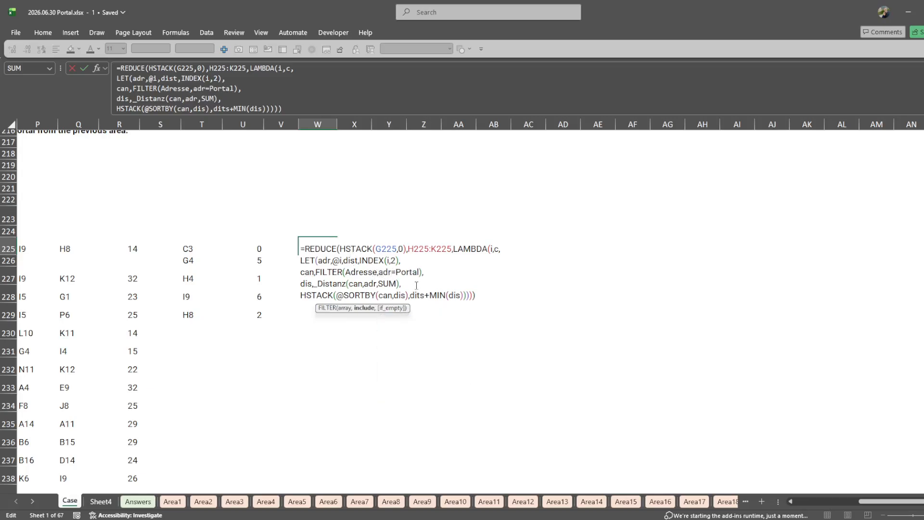
key("ctrl+z")
double_click(373, 284)
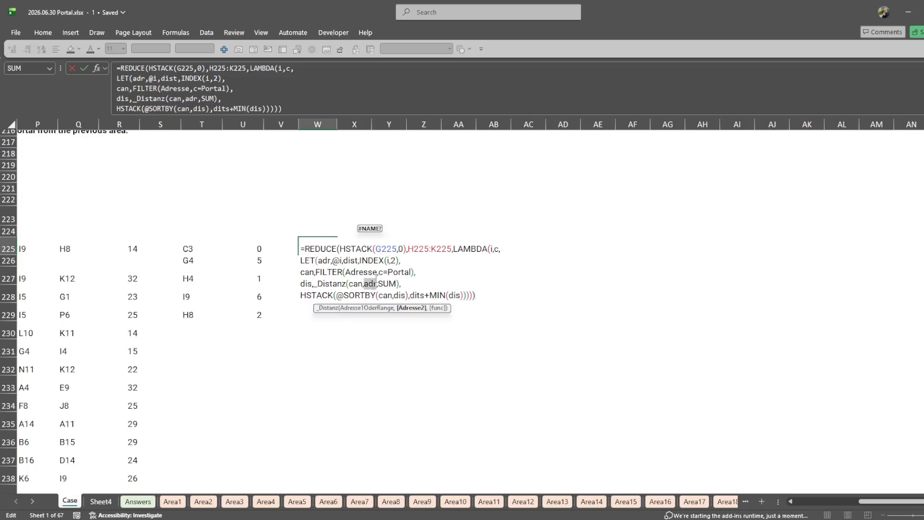
key("Escape")
- Examine the initial value and the array argument of the REDUCE formula in W225
key("F2")
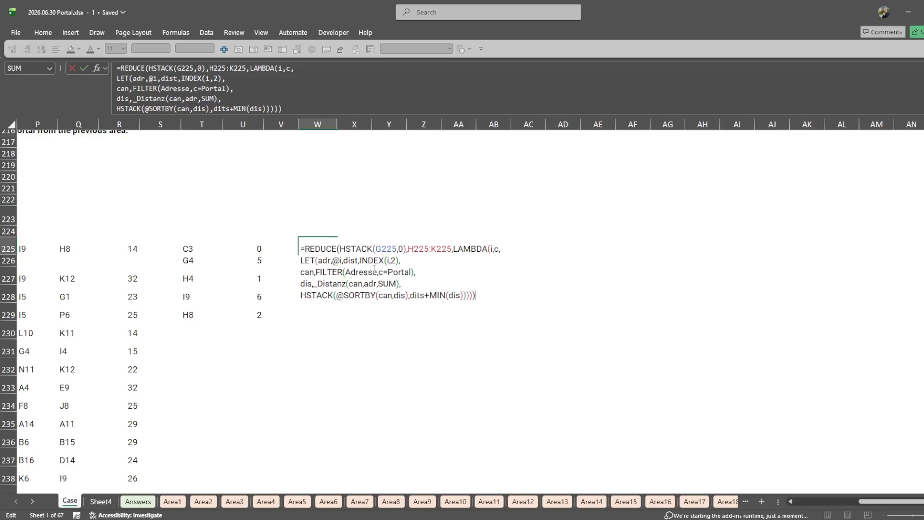
left_click(369, 240)
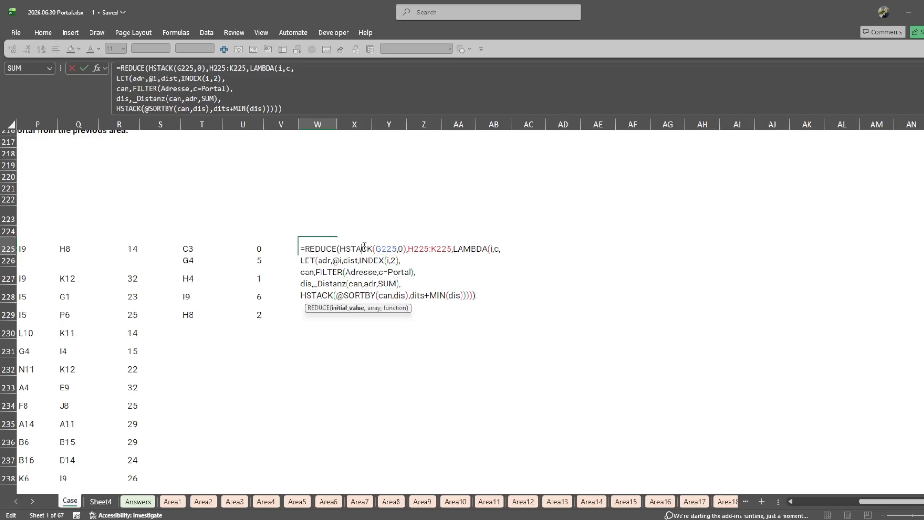
left_click(348, 308)
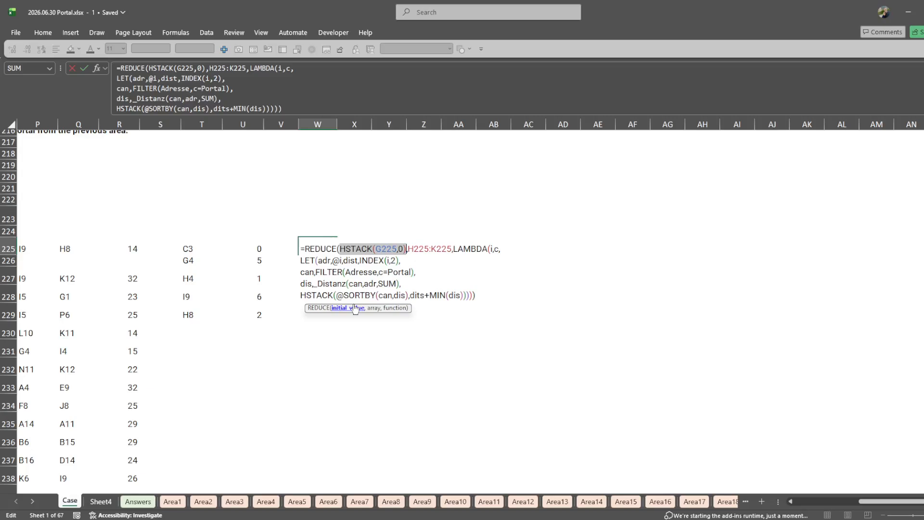
left_click(440, 250)
left_click(373, 308)
left_click(325, 261)
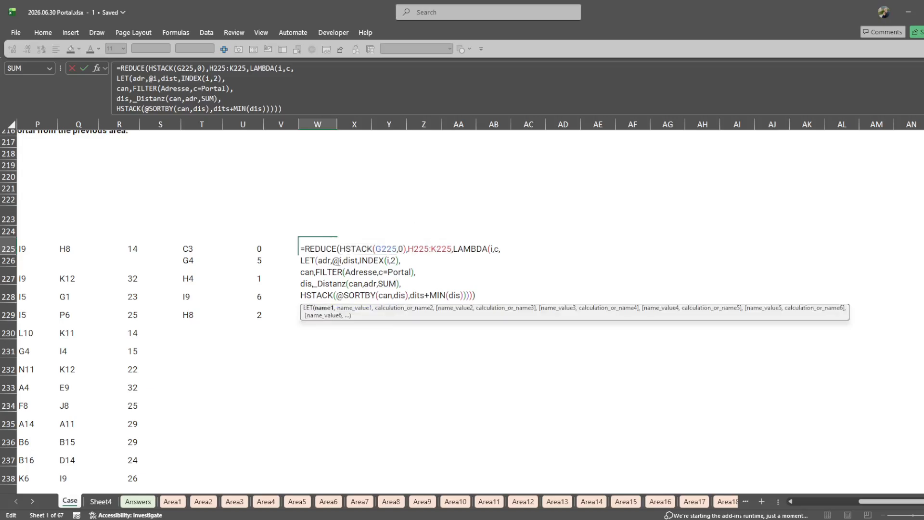
- Trace how dist, the initial 0 and the FILTER(Adresse,c=Portal) candidates relate to the LAMBDA parameters in W225
left_click(369, 258)
left_click(350, 262)
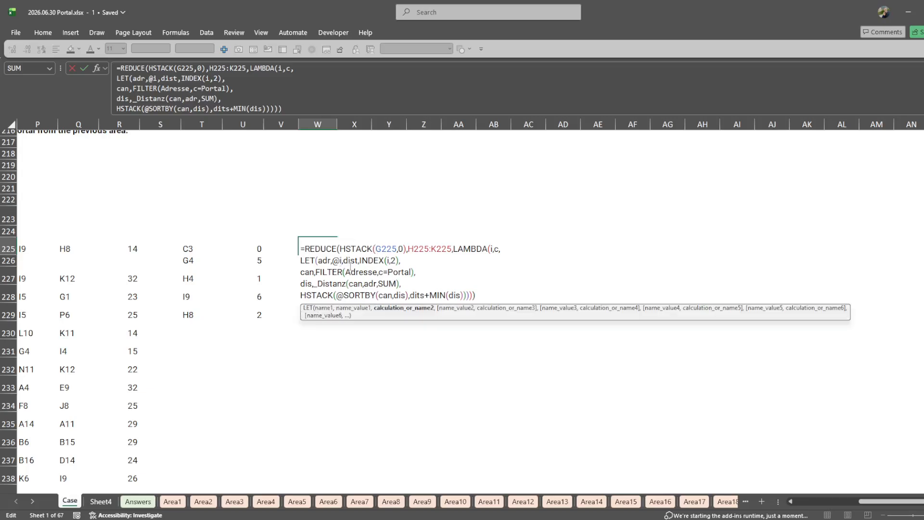
double_click(350, 263)
double_click(394, 261)
double_click(401, 249)
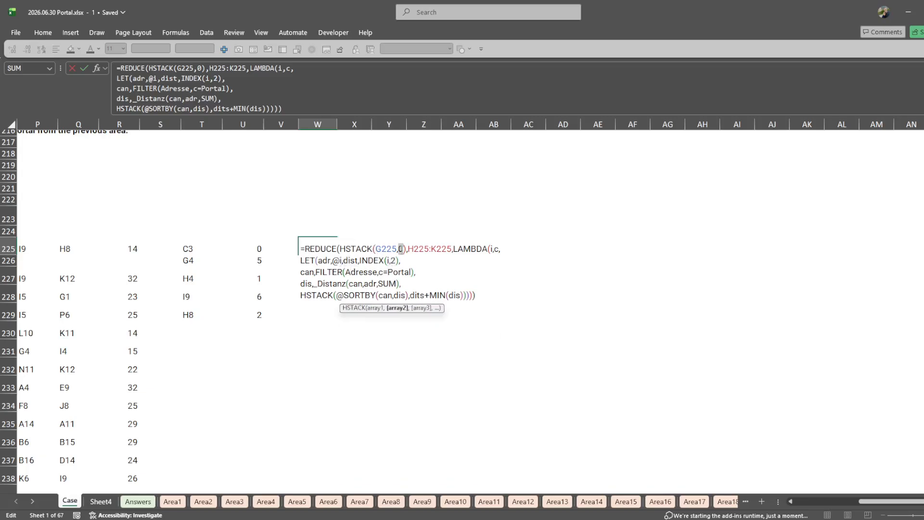
double_click(306, 272)
double_click(361, 273)
double_click(399, 272)
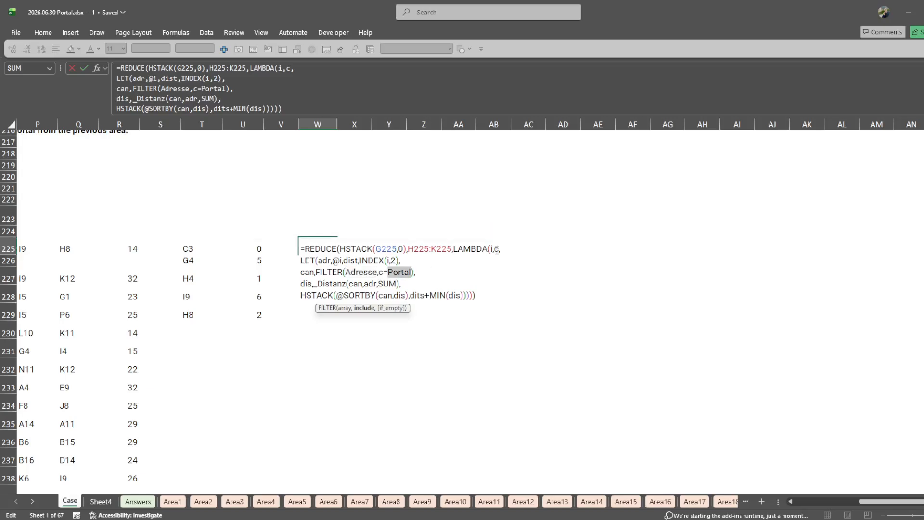
left_click(497, 249)
- Check the _Distanz arguments can and adr in the W225 formula against the next-area data in H225:K225
scroll(348, 383, "left", 3)
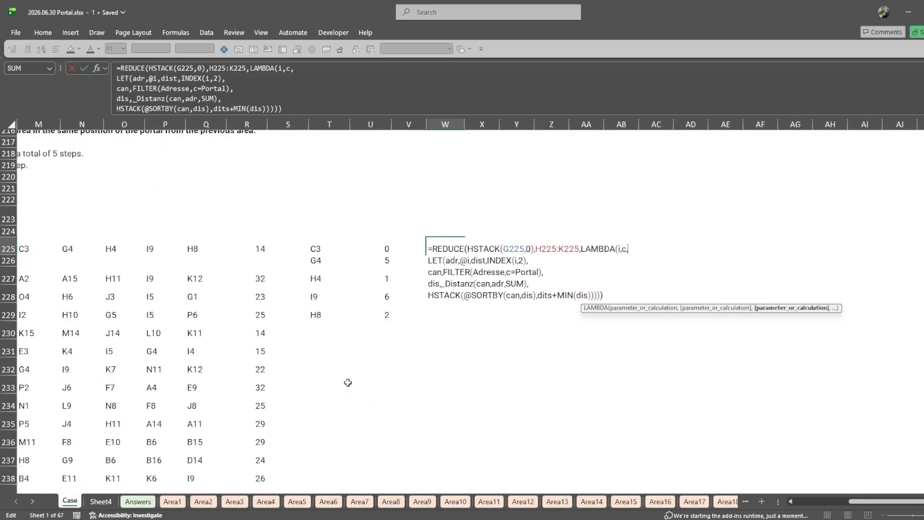
scroll(348, 373, "right", 1)
scroll(337, 368, "left", 7)
scroll(324, 374, "right", 6)
left_click(527, 273)
double_click(446, 284)
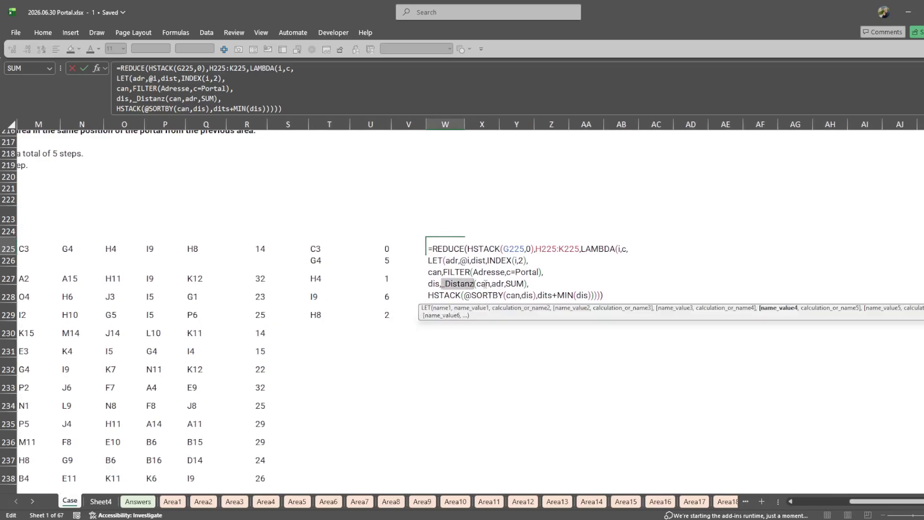
double_click(484, 284)
scroll(166, 425, "left", 7)
scroll(171, 421, "right", 1)
scroll(173, 418, "right", 2)
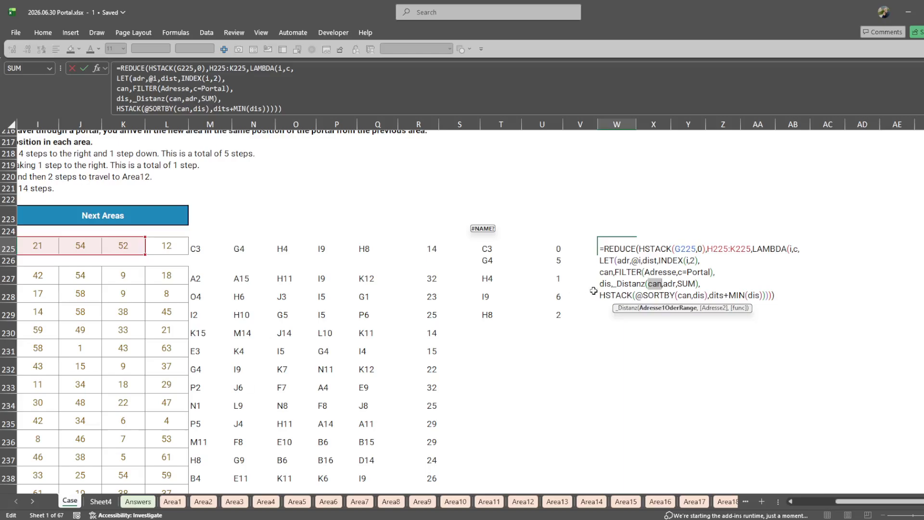
left_click_drag(619, 261, 640, 260)
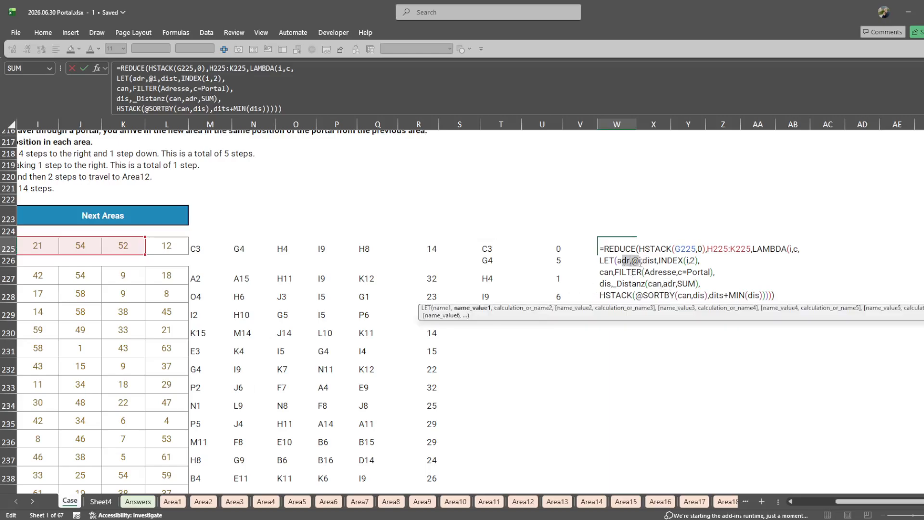
scroll(482, 354, "left", 6)
scroll(483, 353, "right", 10)
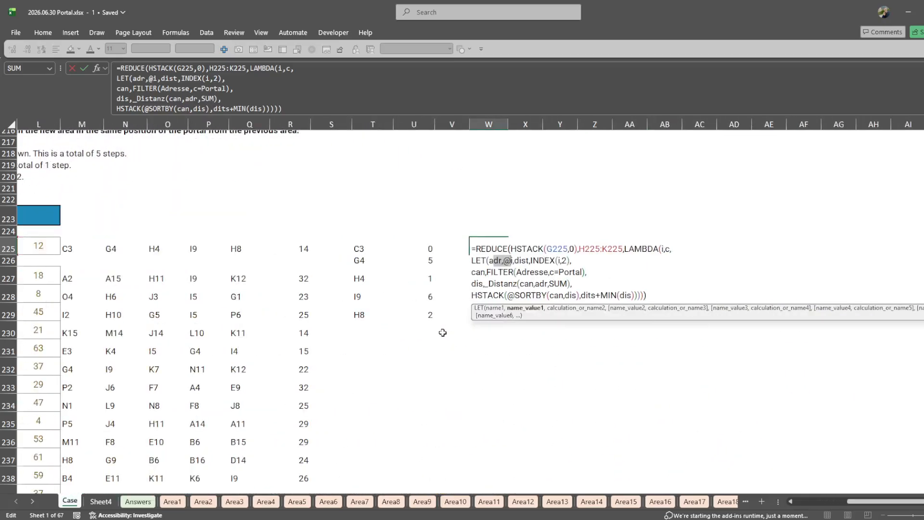
double_click(455, 295)
double_click(489, 295)
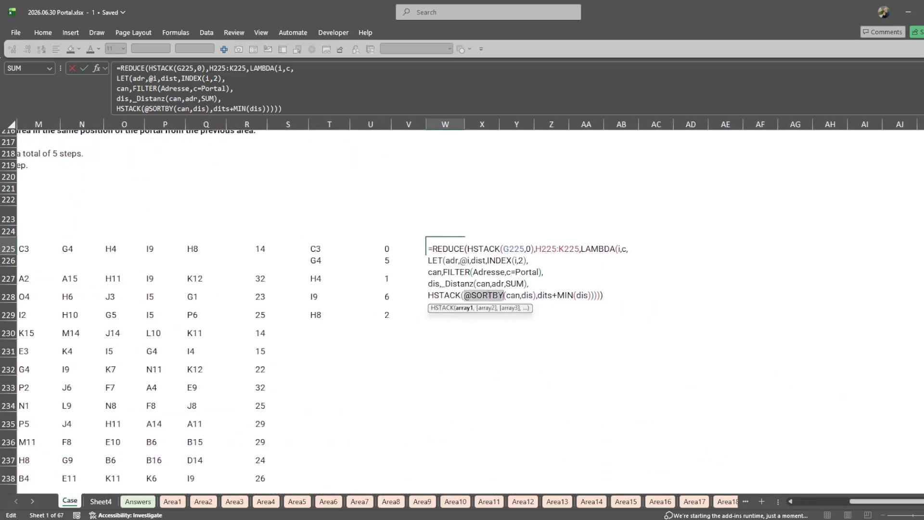
double_click(513, 296)
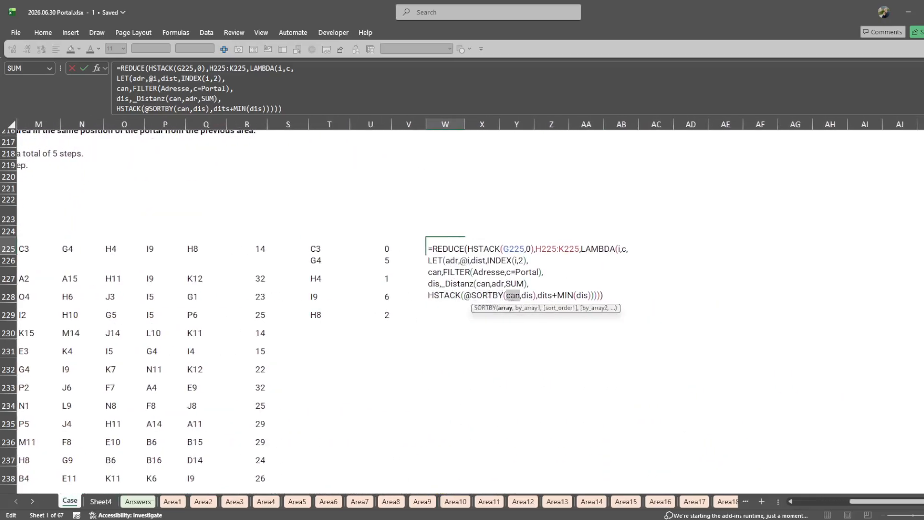
double_click(436, 272)
left_click(441, 272)
double_click(527, 295)
left_click(442, 284)
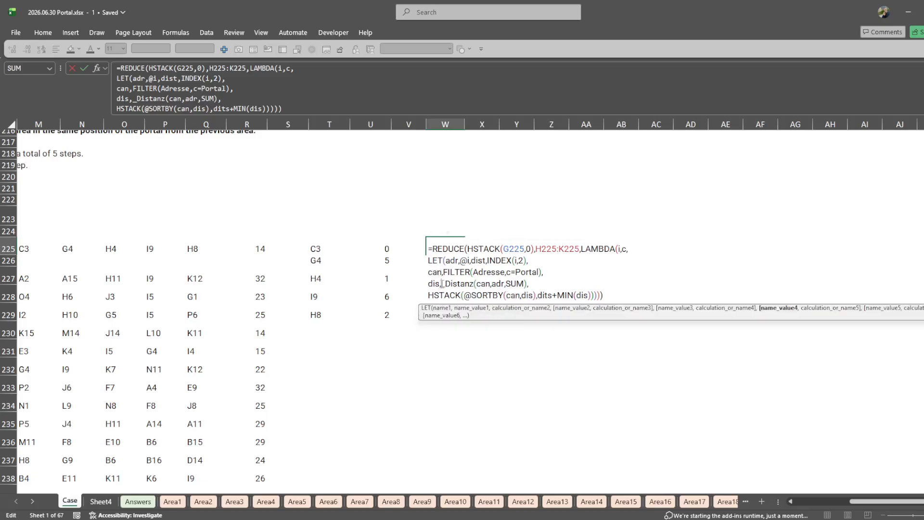
double_click(455, 284)
- Correct the misspelled dits to dist in the second HSTACK argument of W225 and commit the formula
left_click(546, 295)
key("BackSpace")
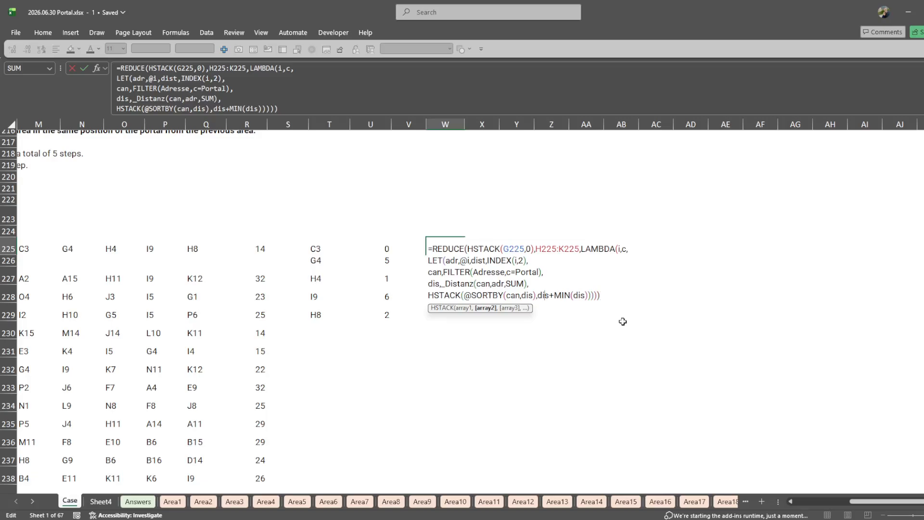
type("t")
key("Return")
- Review the W225 formula and compare its final position and total steps with the stacked results in T225:U229
key("Up")
key("F2")
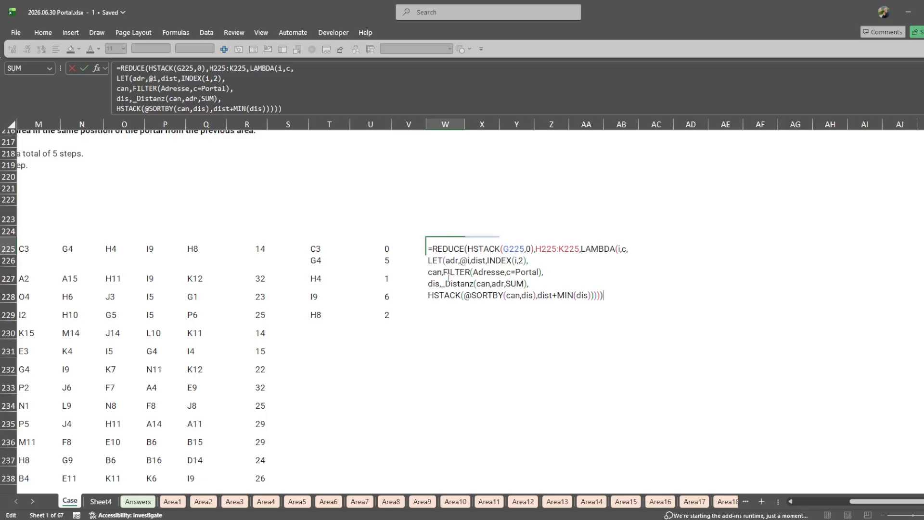
key("Escape")
key("F2")
key("Escape")
left_click(417, 258)
left_click(336, 269)
left_click(452, 251)
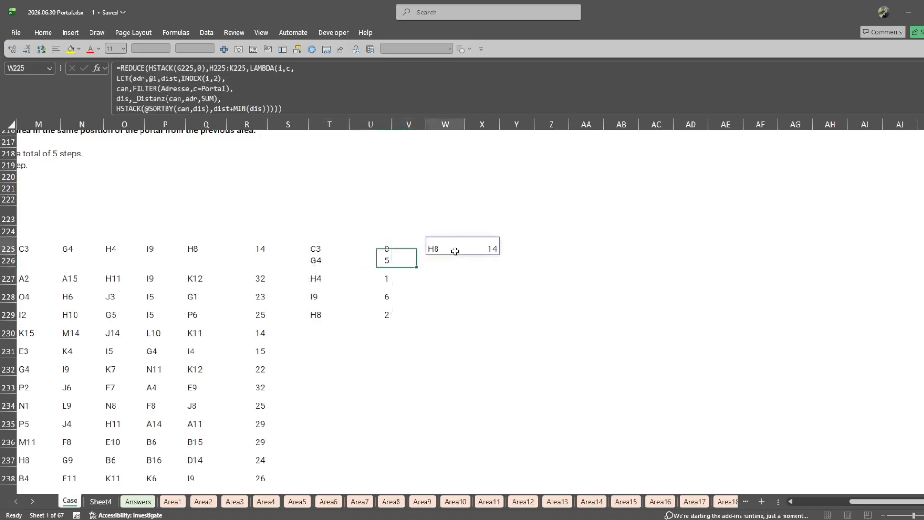
left_click(418, 251)
double_click(436, 249)
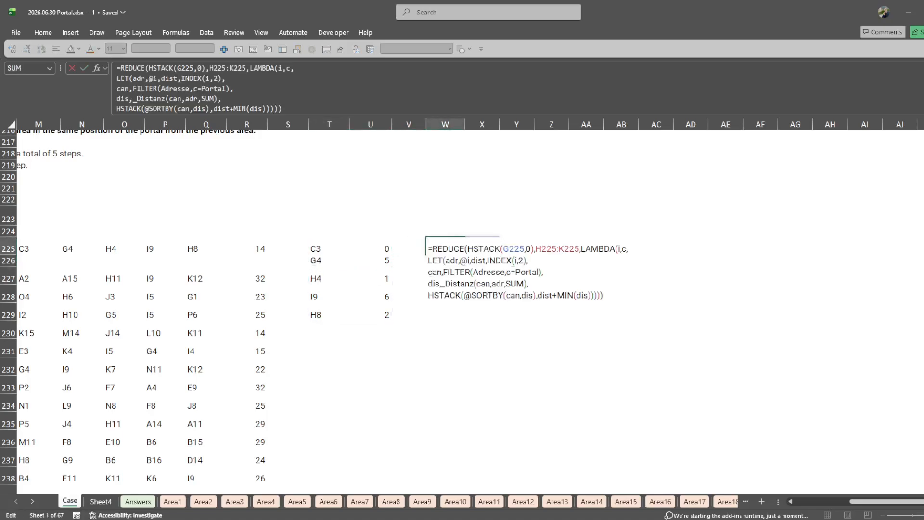
key("Escape")
scroll(353, 221, "left", 3)
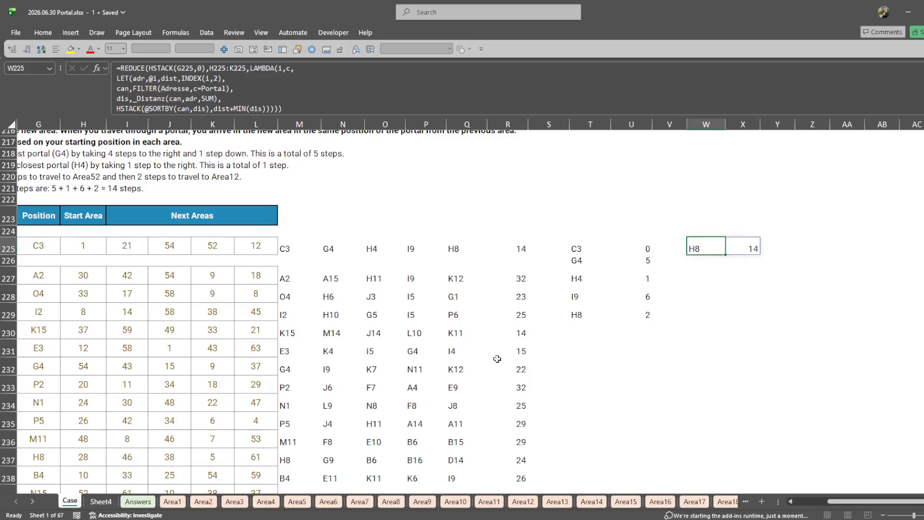